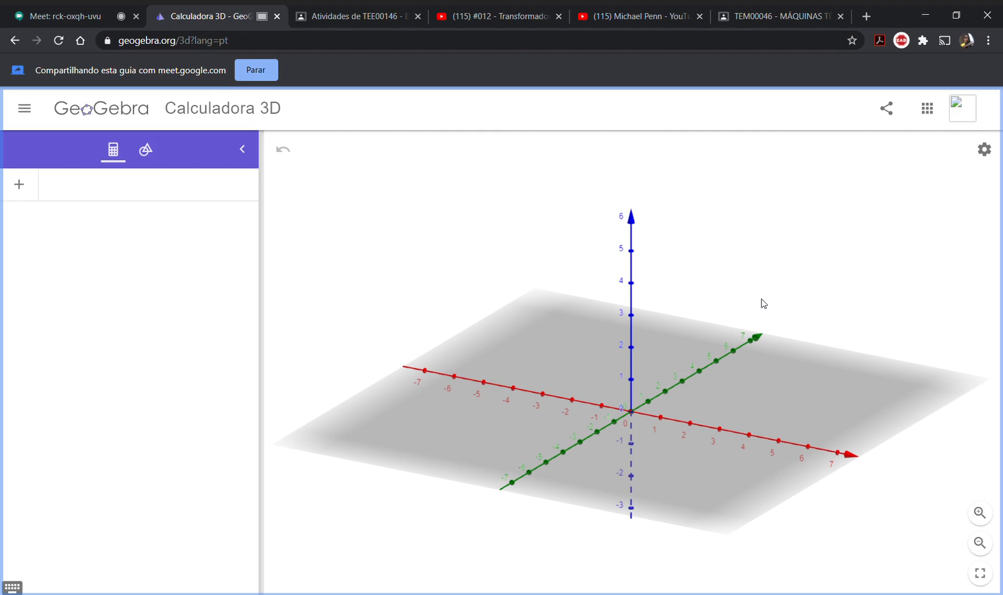
- Plot the cone z = √(x² + y²) as the first equation
left_click(183, 197)
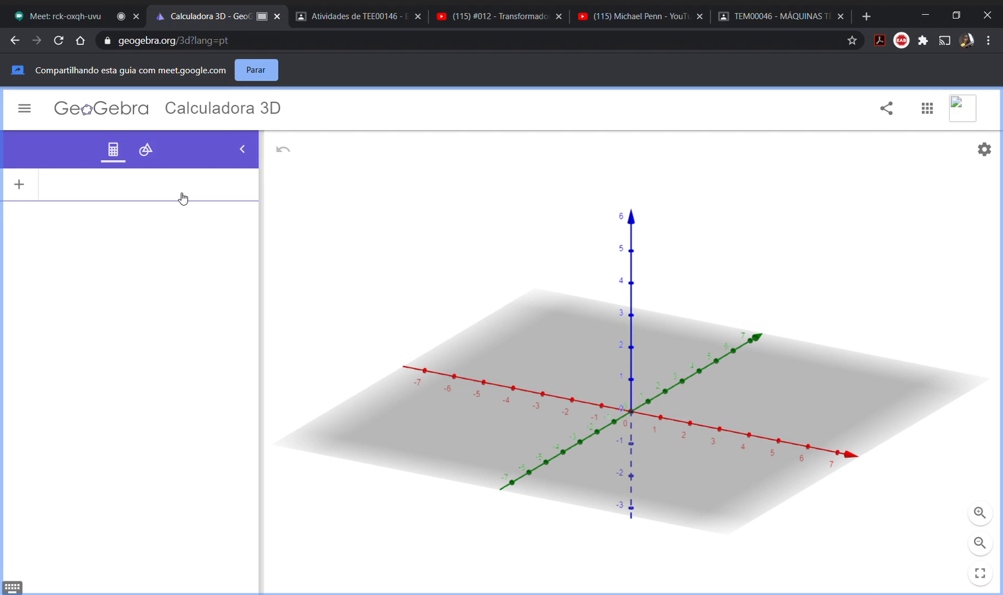
type("z =")
left_click(12, 587)
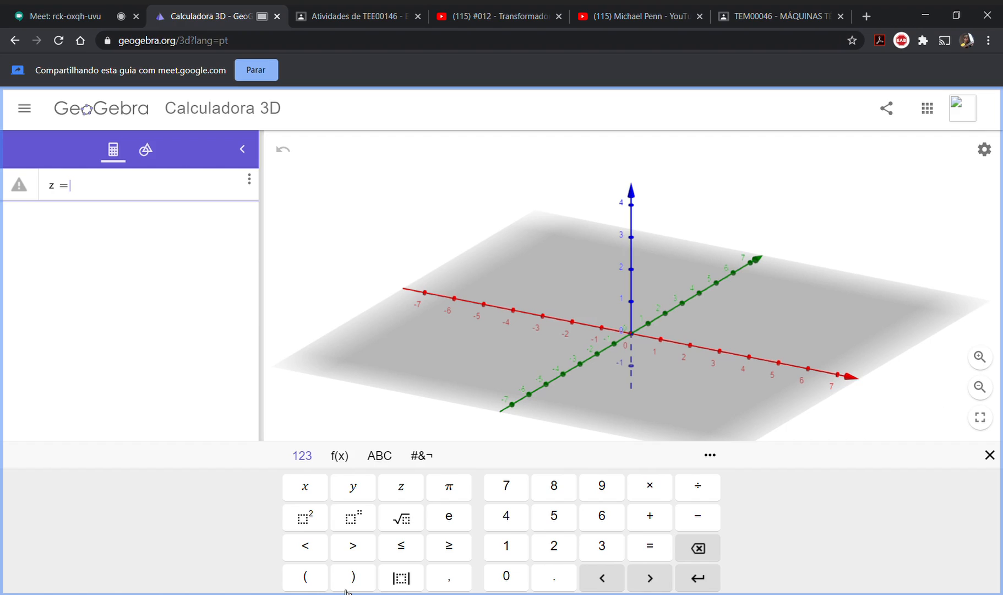
left_click(401, 517)
left_click(309, 490)
left_click(312, 517)
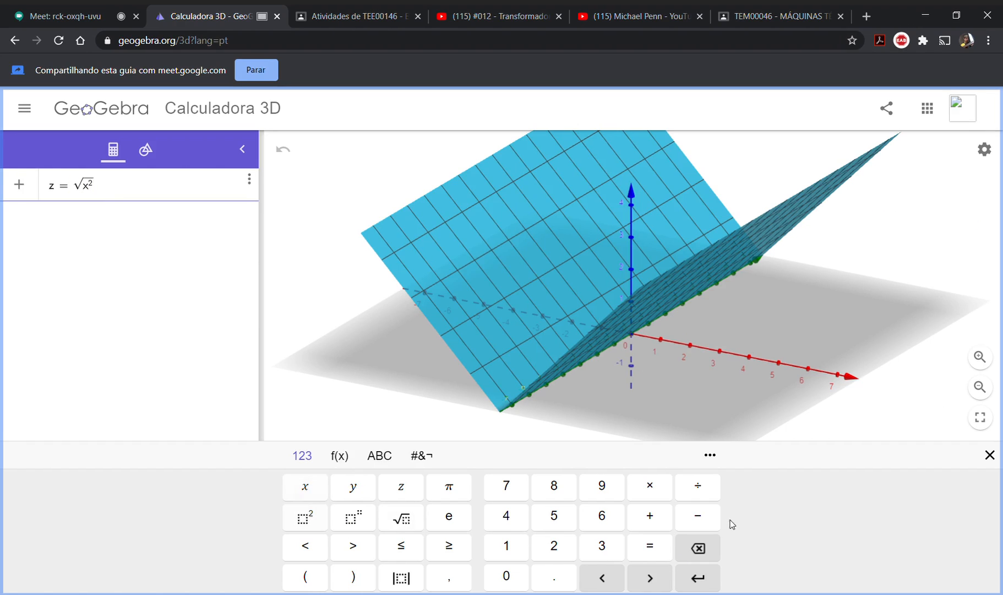
left_click(651, 517)
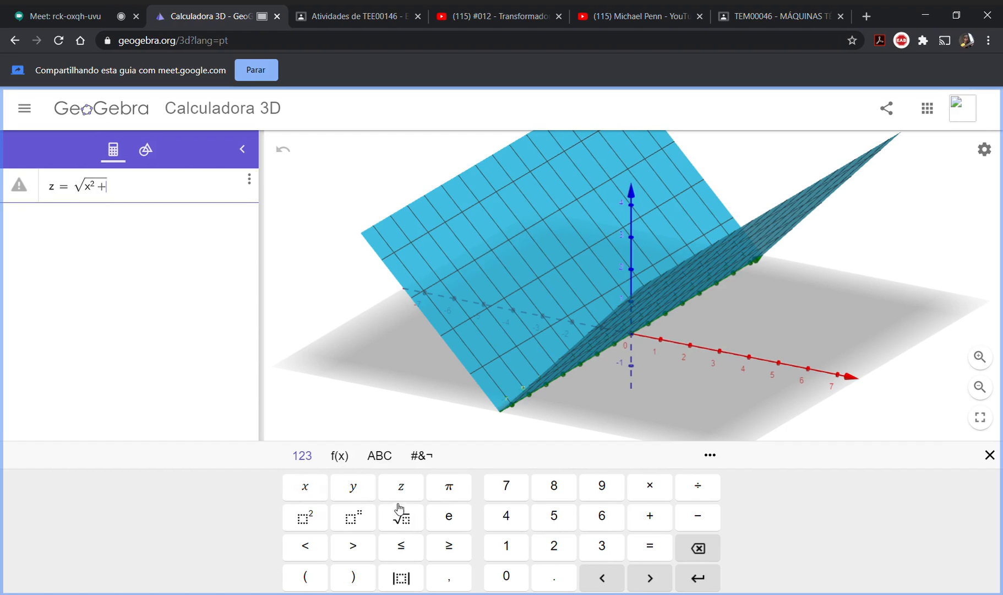
left_click(353, 487)
left_click(316, 517)
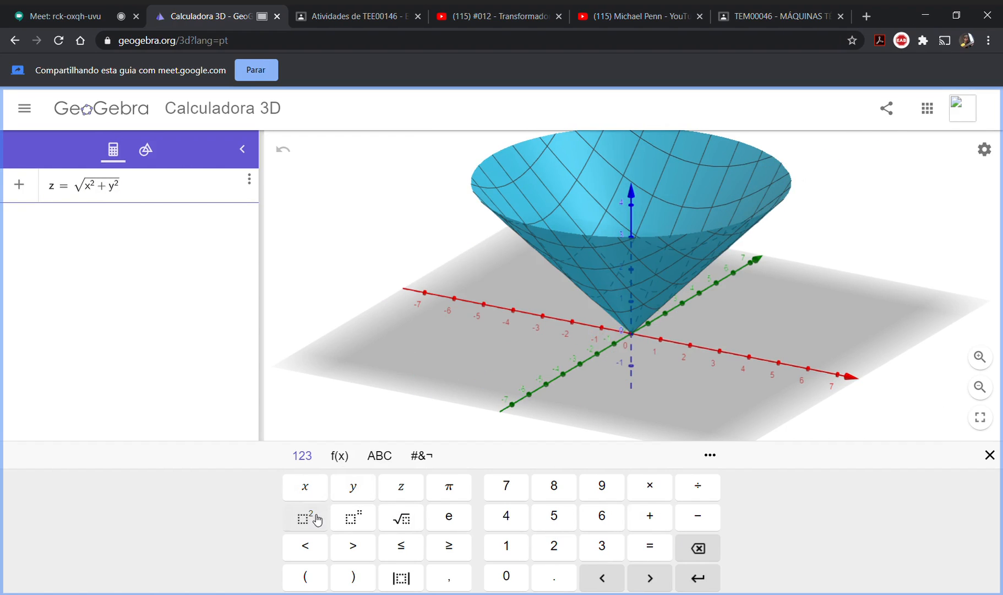
key("Return")
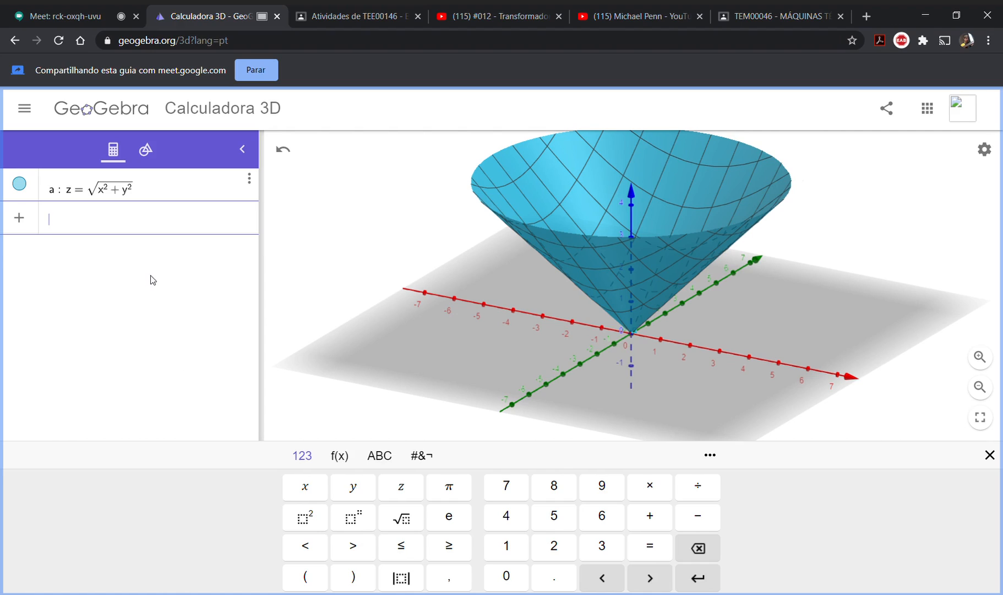
- Plot the sphere x² + y² + z² = 16 as a second equation
left_click(314, 486)
left_click(312, 517)
type("+")
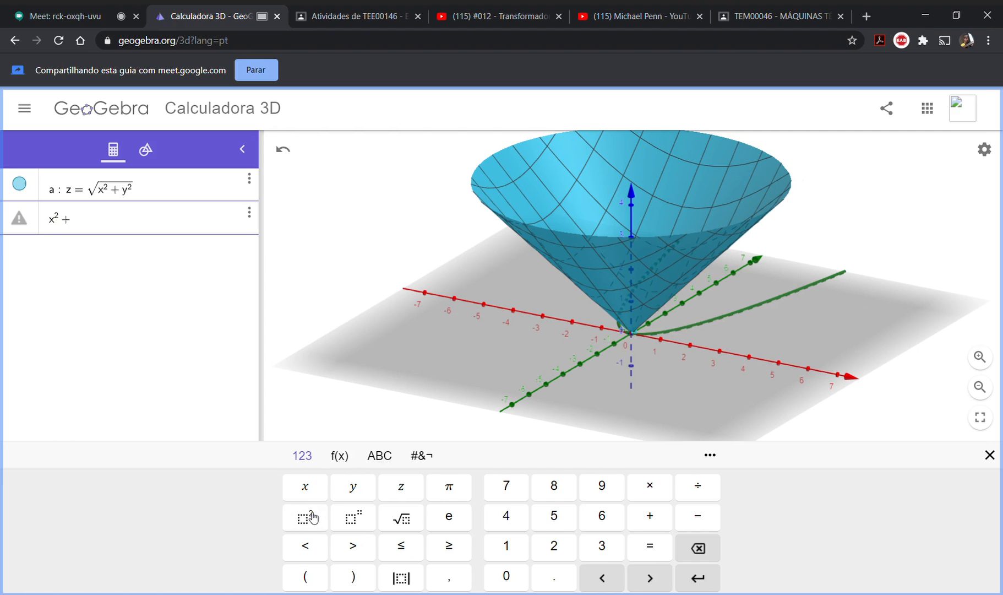
left_click(347, 490)
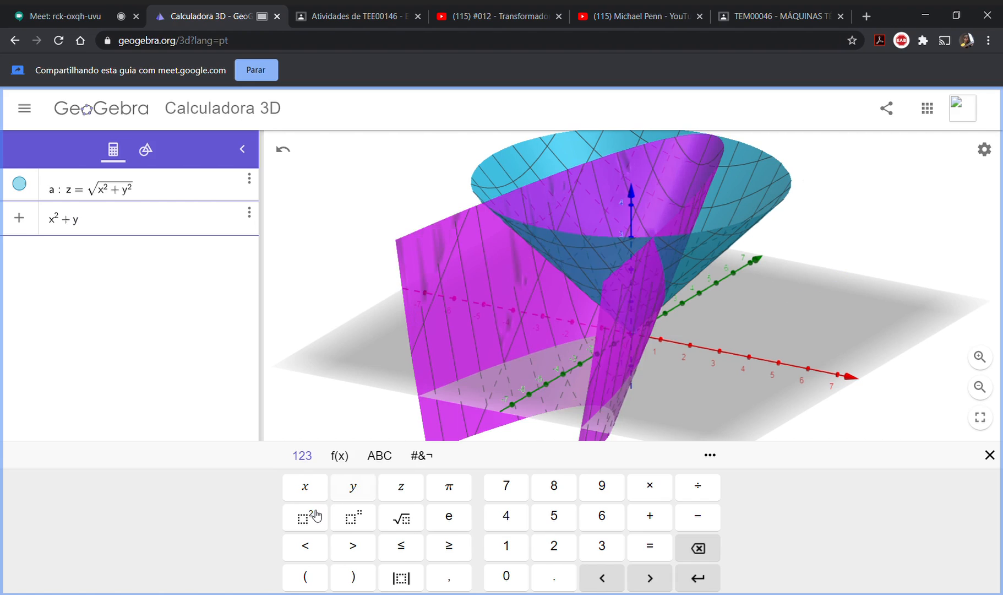
left_click(316, 515)
type("+ ")
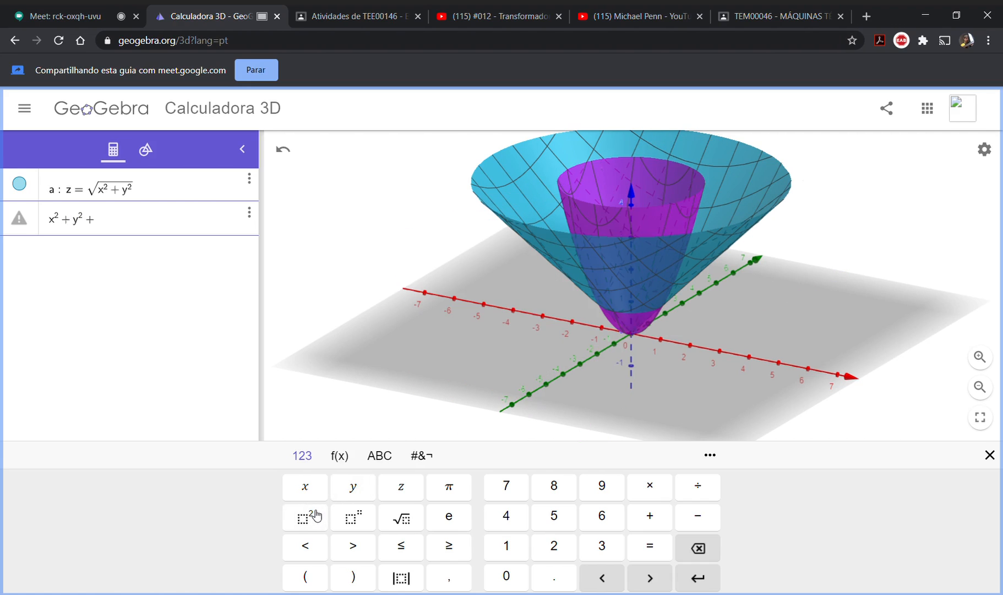
type("z")
left_click(309, 520)
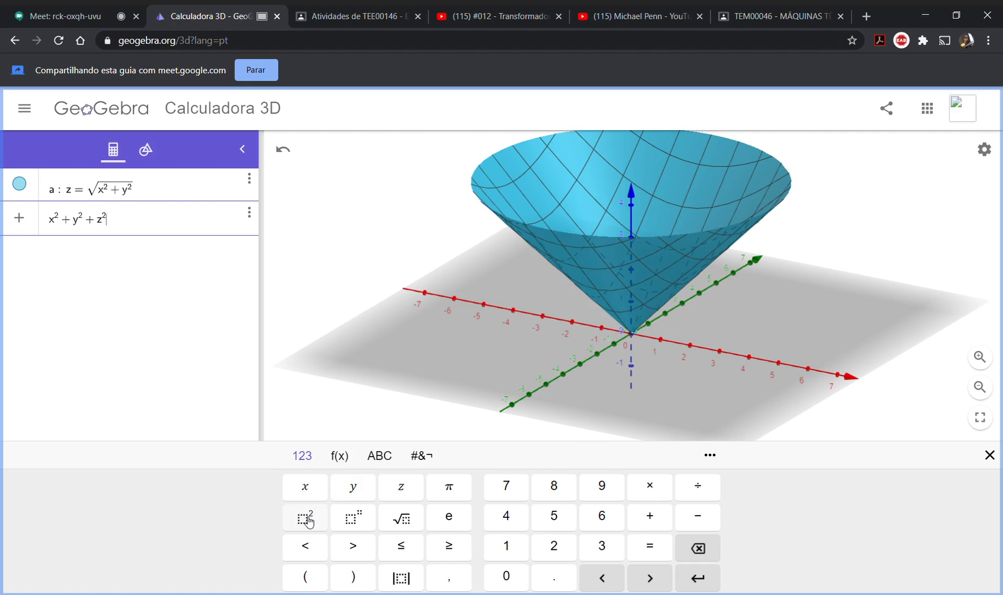
type("= 16")
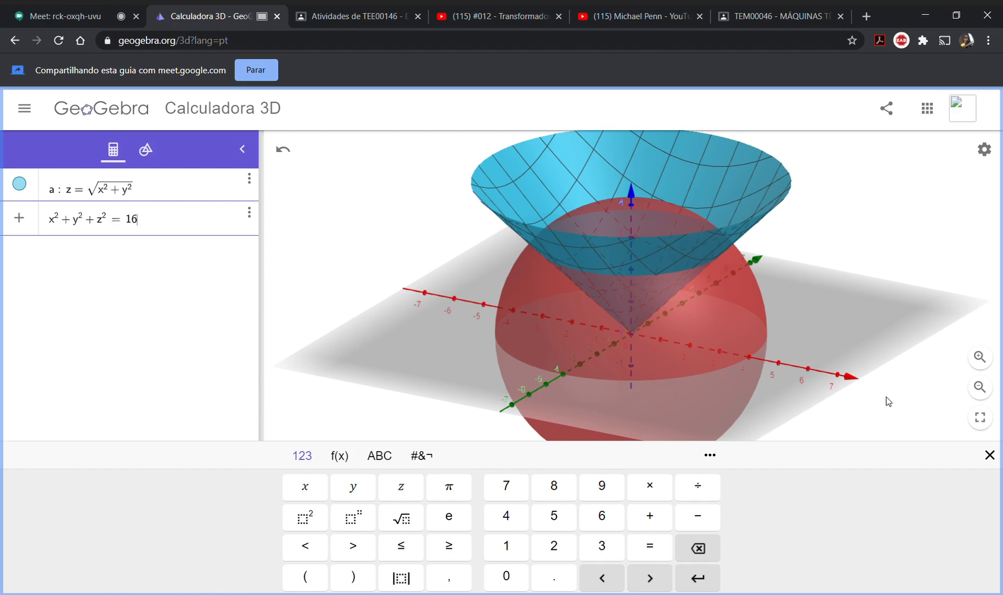
left_click(989, 455)
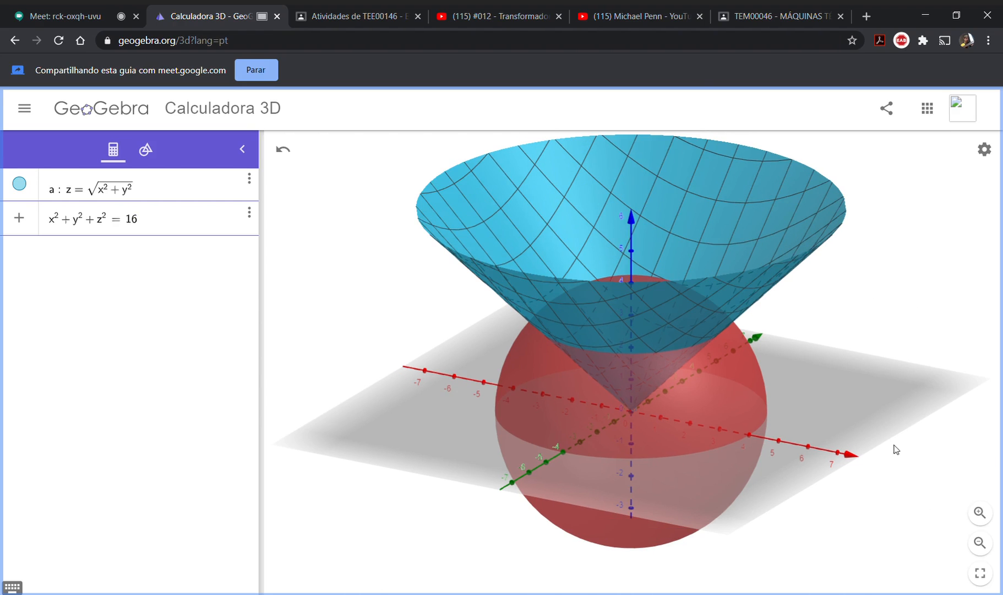
left_click_drag(922, 468, 853, 471)
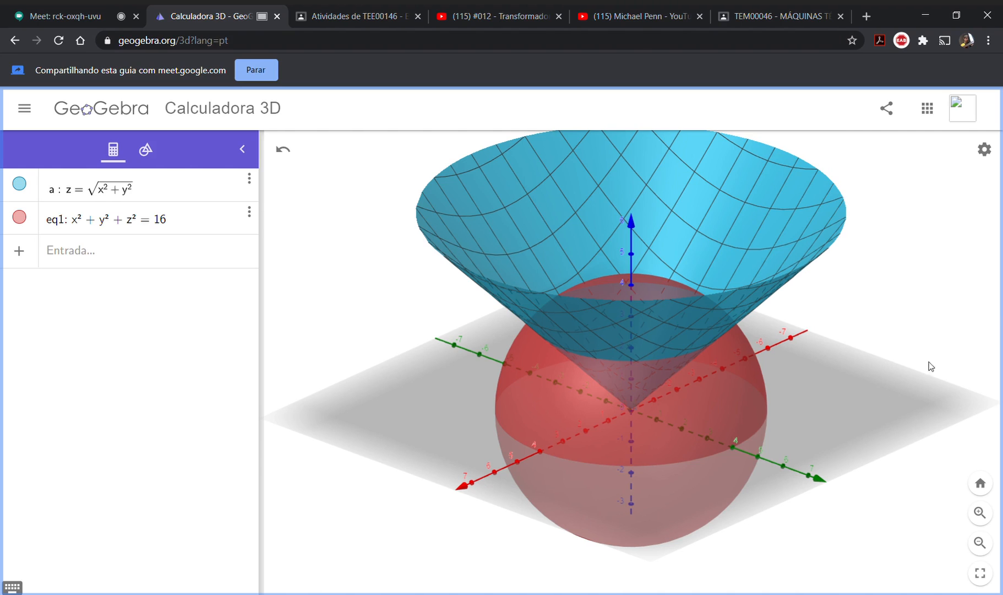
- Show the grid on the xy-plane of the 3D view
left_click_drag(964, 292, 962, 298)
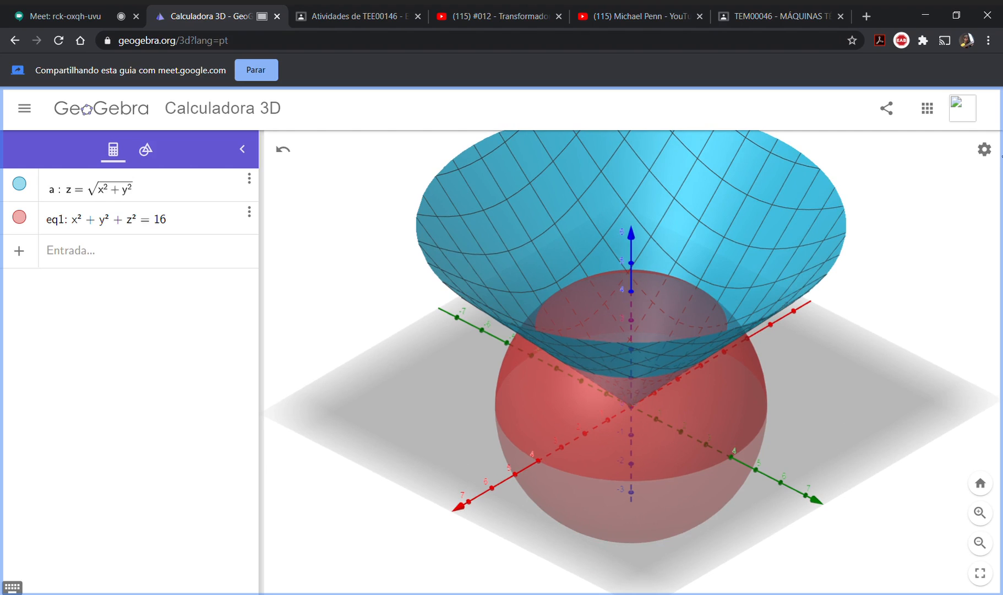
left_click(994, 150)
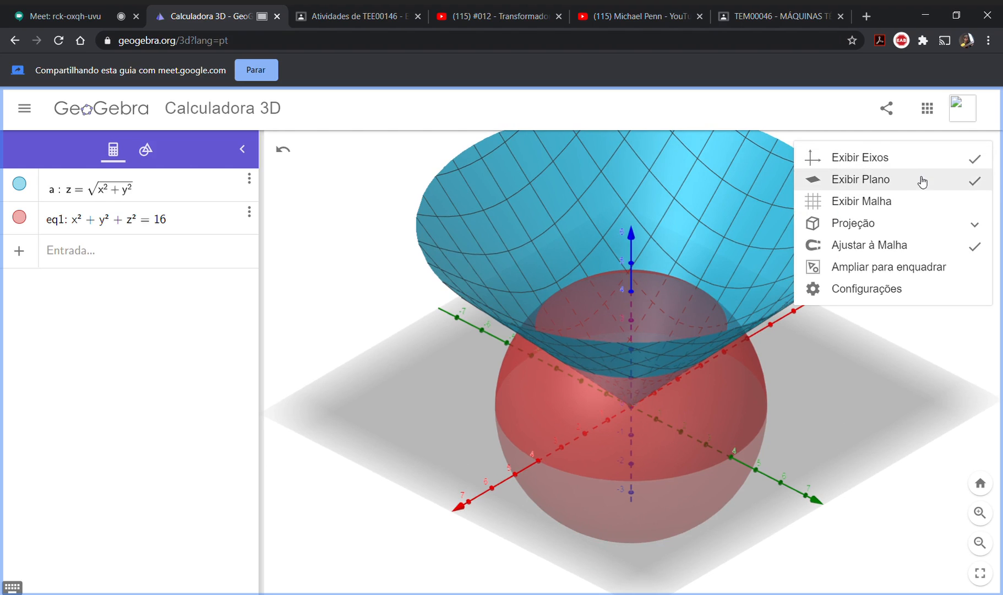
left_click(904, 200)
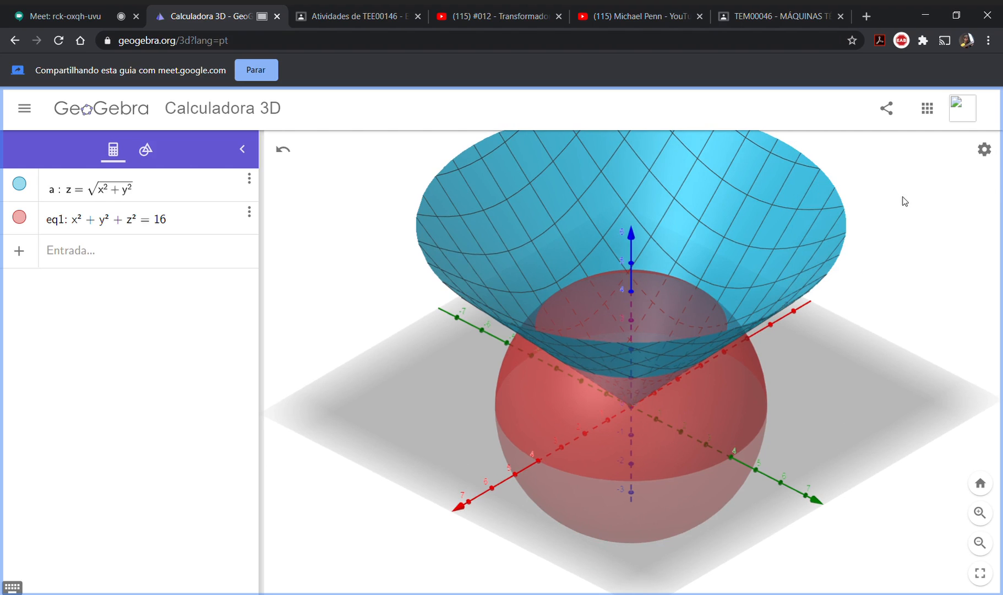
left_click_drag(941, 281, 940, 276)
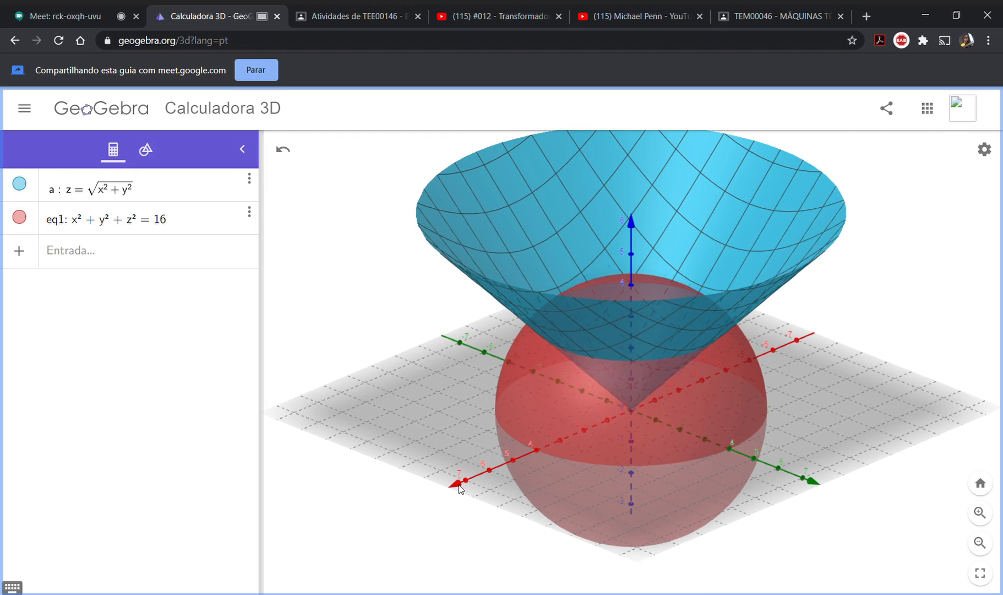
- Label the three coordinate axes x, y and z in the 3D view settings
left_click(984, 149)
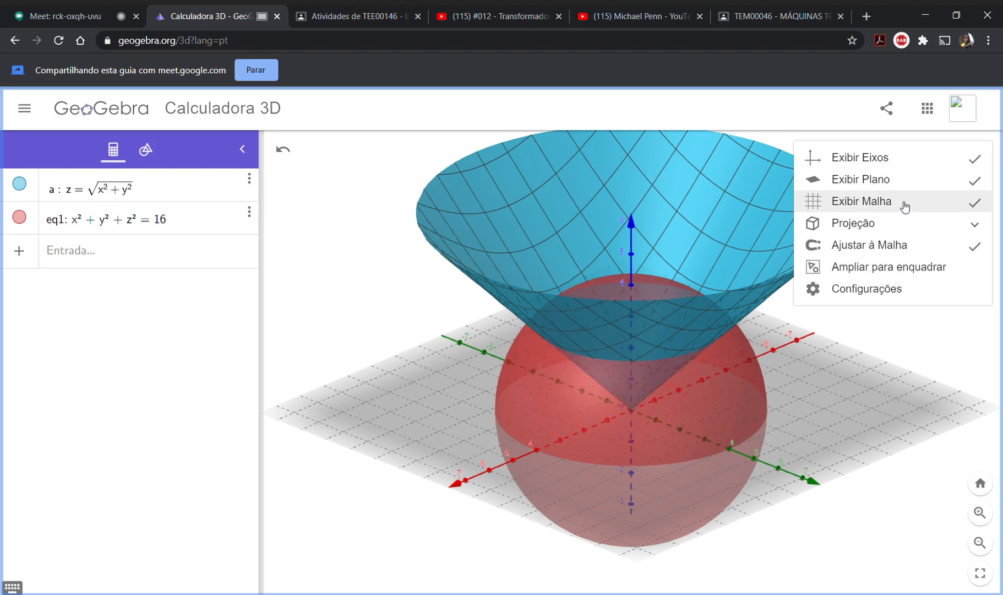
left_click(878, 291)
left_click(732, 144)
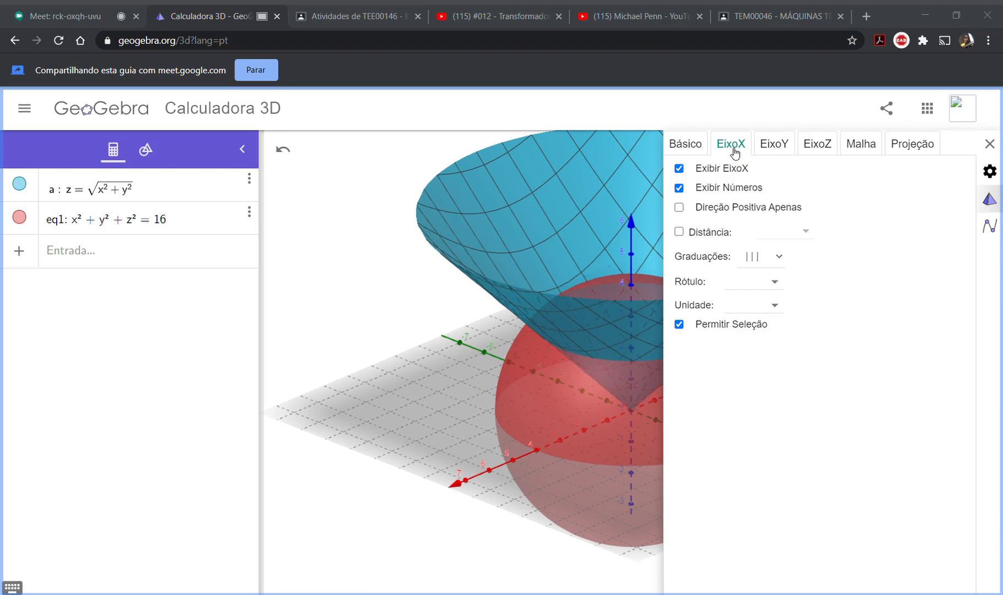
left_click(775, 283)
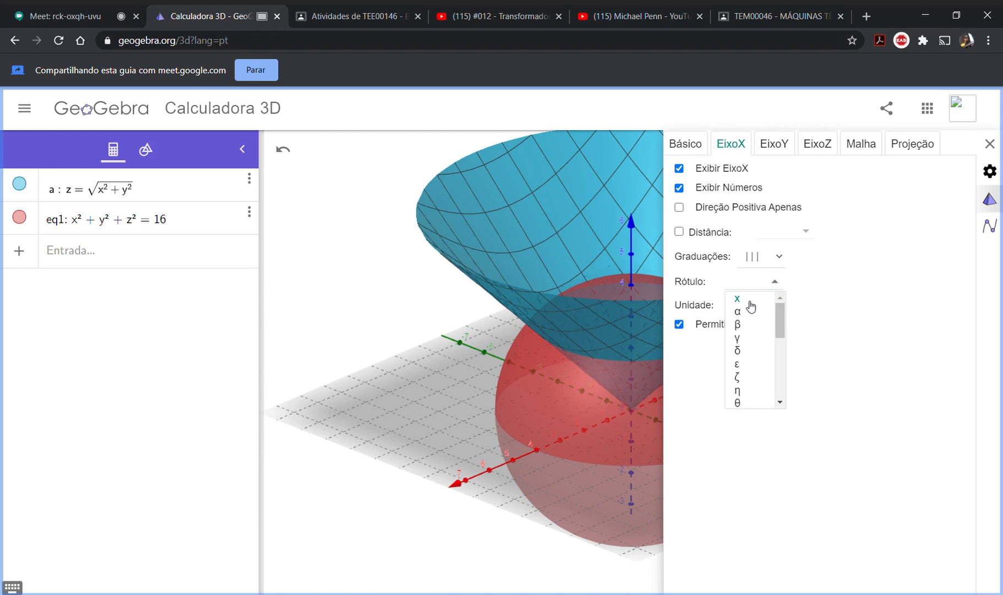
left_click(752, 300)
left_click(775, 148)
left_click(776, 282)
left_click(757, 300)
left_click(816, 146)
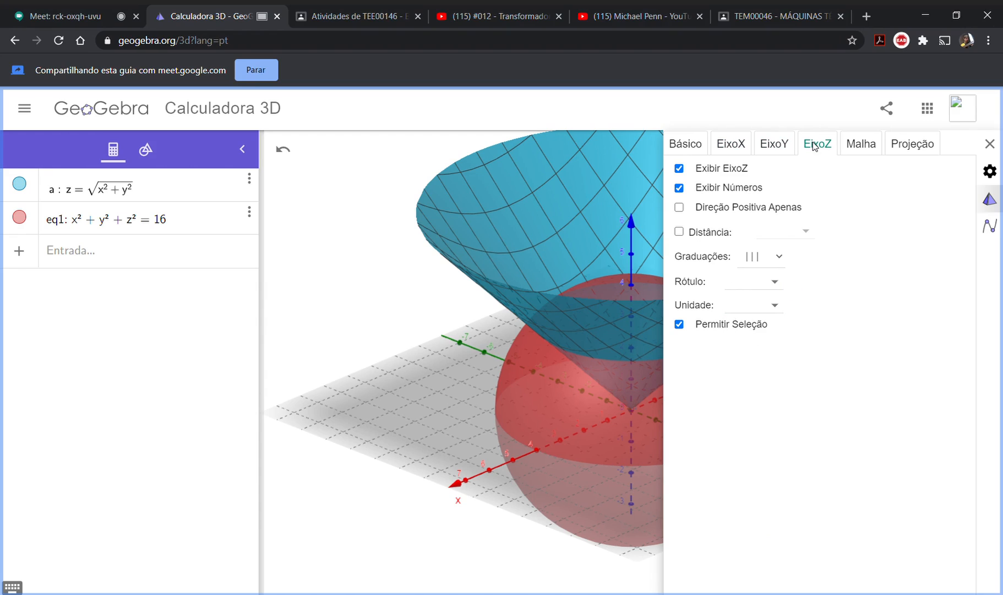
left_click(783, 283)
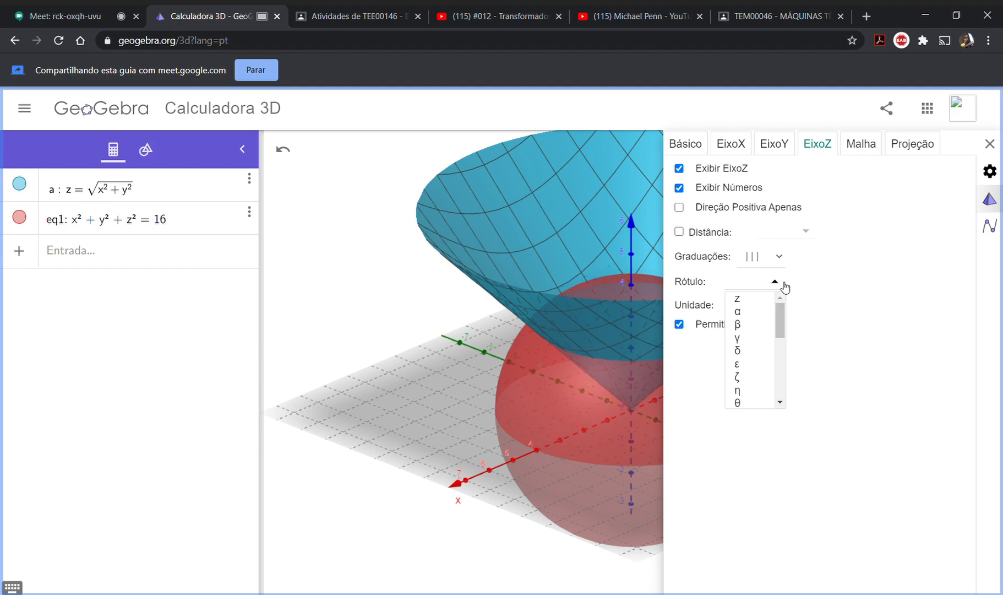
left_click(756, 300)
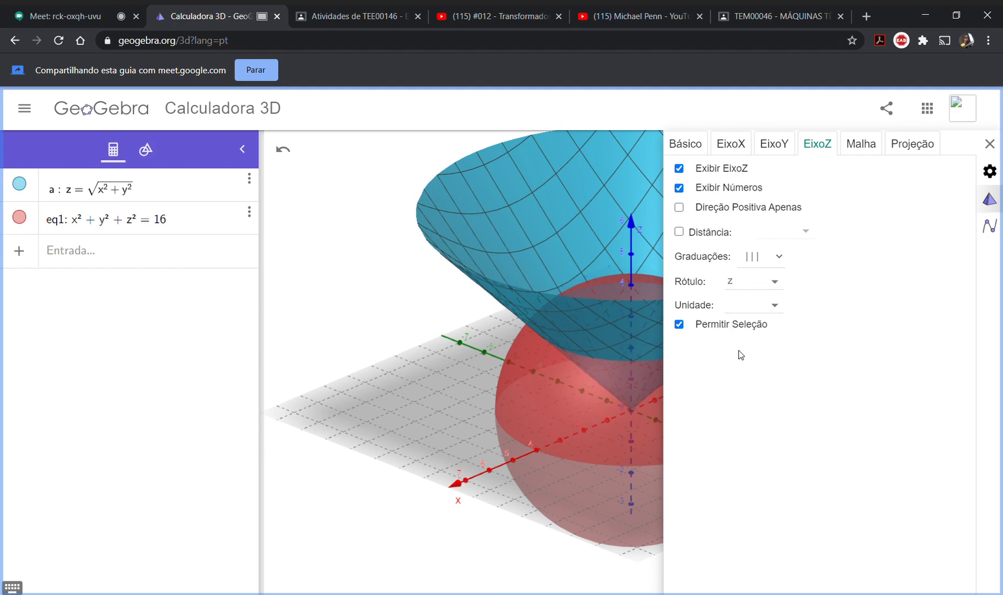
left_click(990, 145)
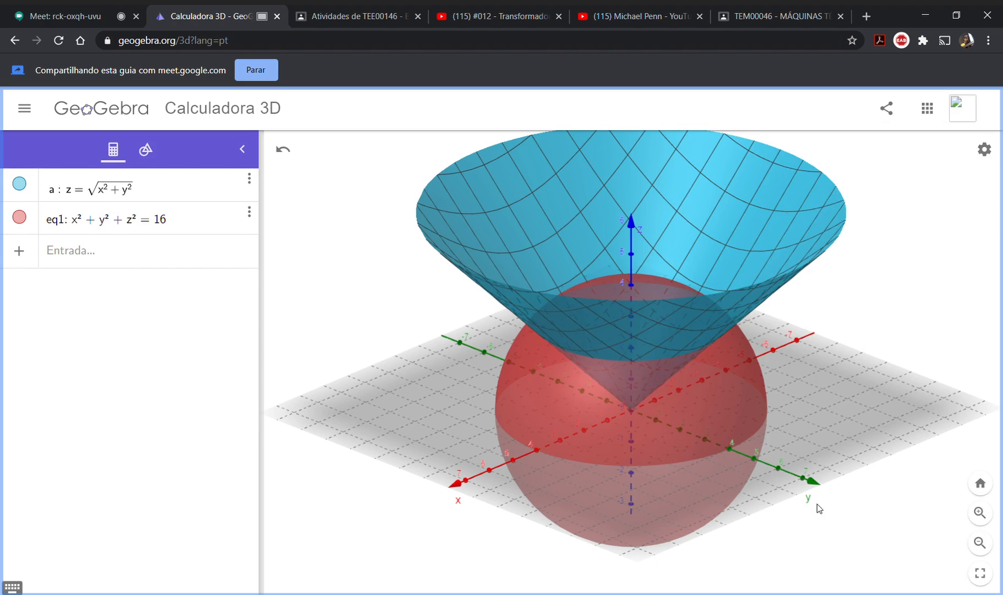
- Try to create the intersection curve of the cone and the sphere with the Intersect Two Surfaces tool
mouse_move(845, 546)
left_mouse_down()
mouse_move(820, 542)
mouse_move(846, 547)
left_mouse_up()
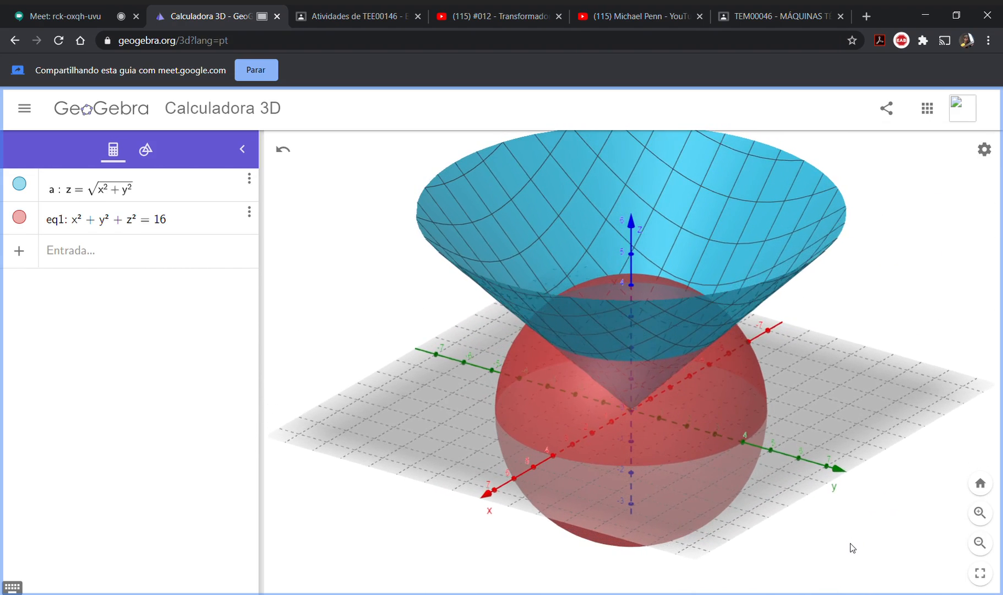
scroll(833, 535, "up", 1)
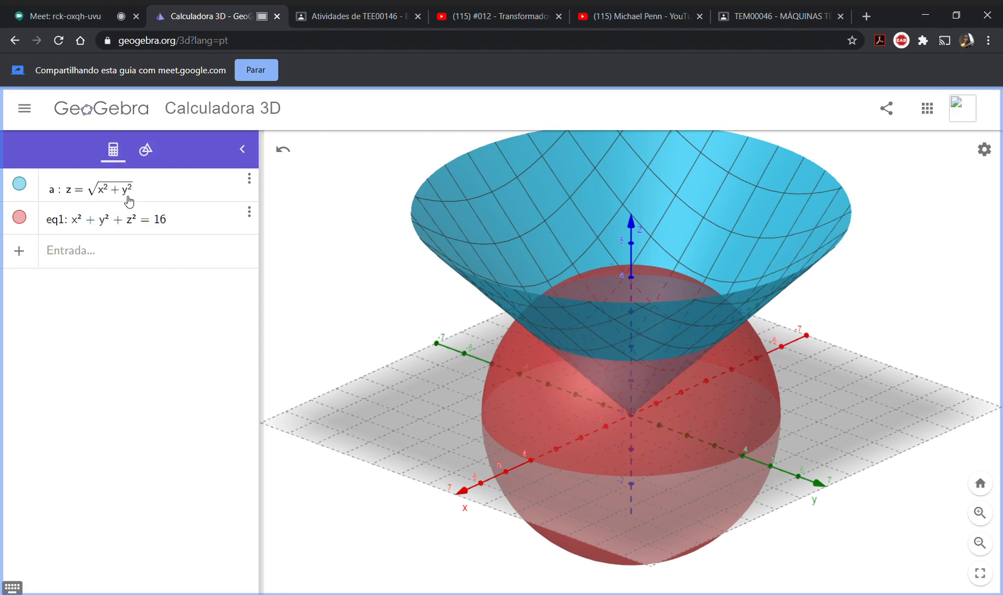
left_click(152, 158)
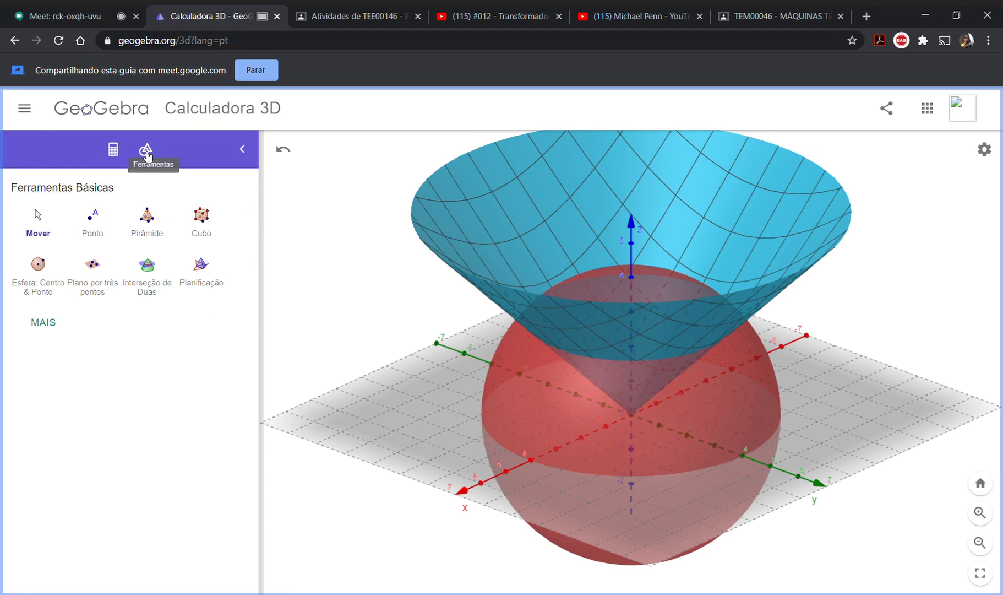
left_click(152, 285)
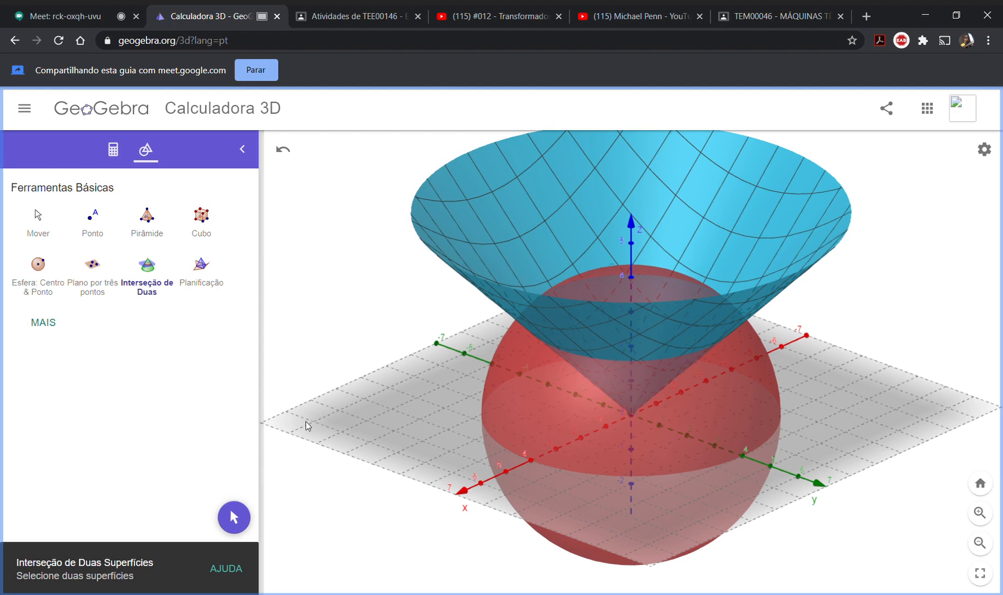
left_click(565, 323)
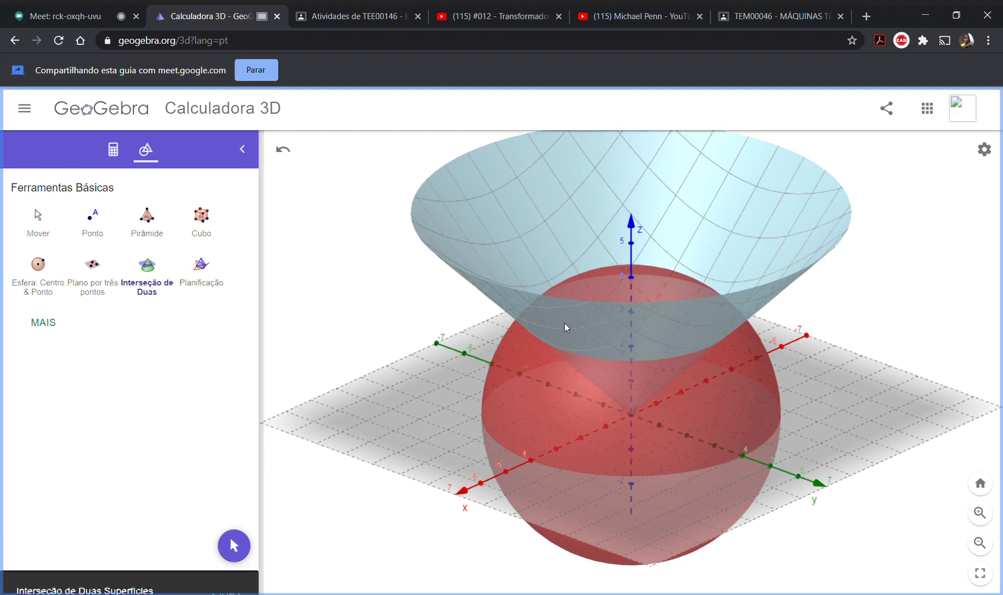
left_click(571, 393)
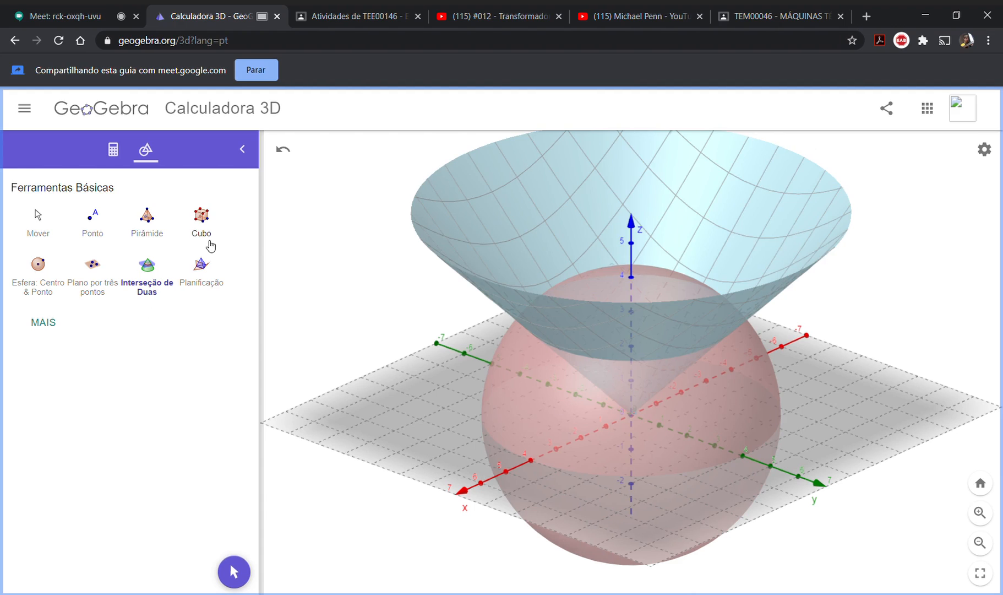
left_click(113, 149)
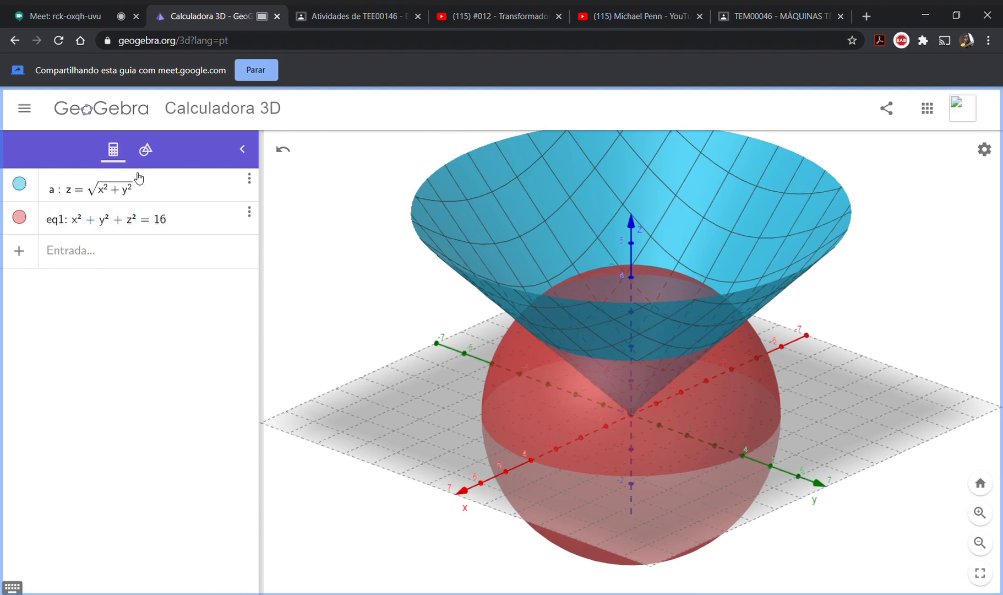
left_click(157, 153)
left_click(147, 269)
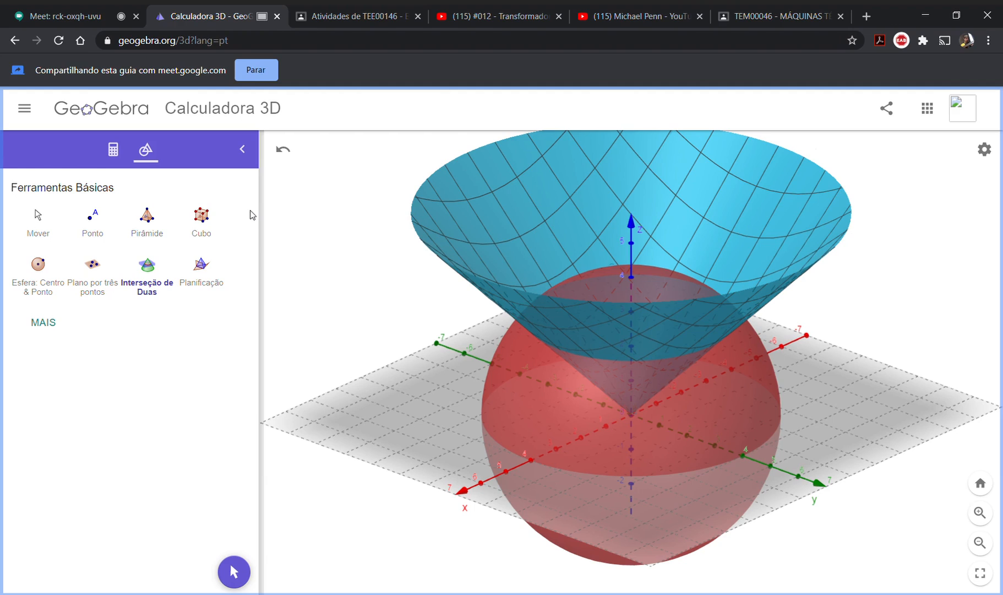
left_click(113, 149)
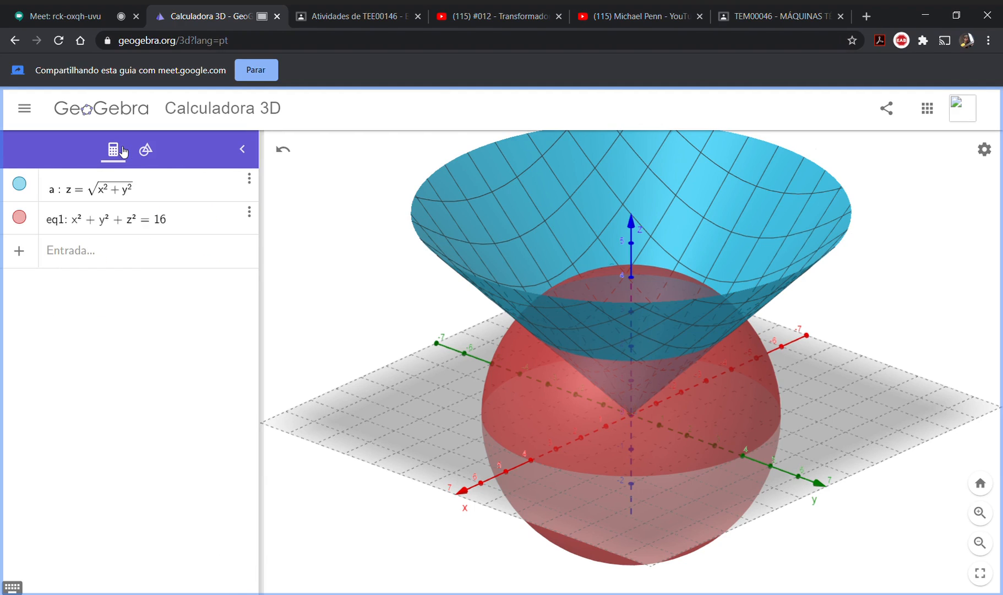
- Plot the horizontal plane z = 2√2 as a third equation
left_click(140, 258)
type("z")
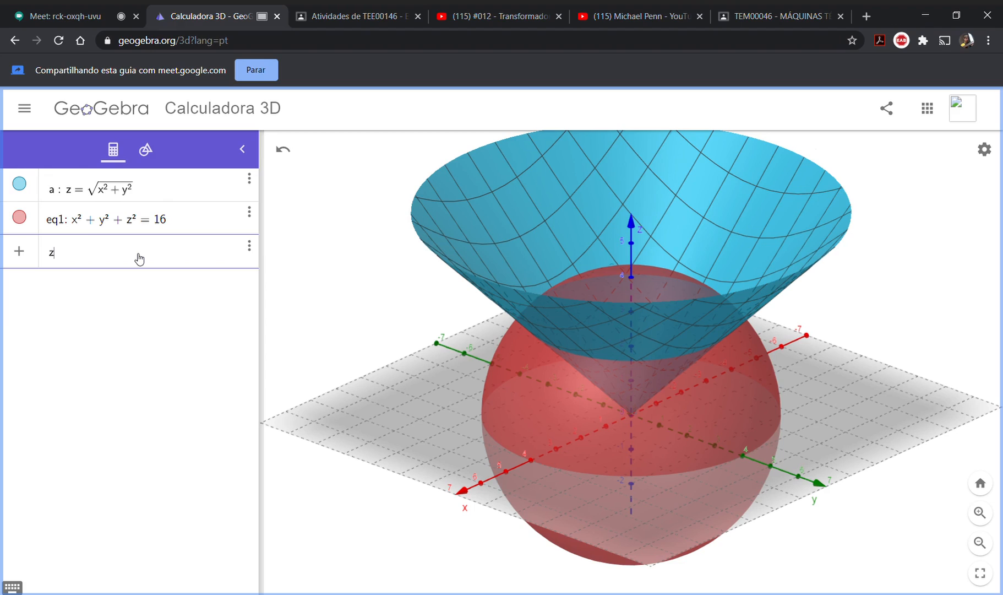
type("= 2")
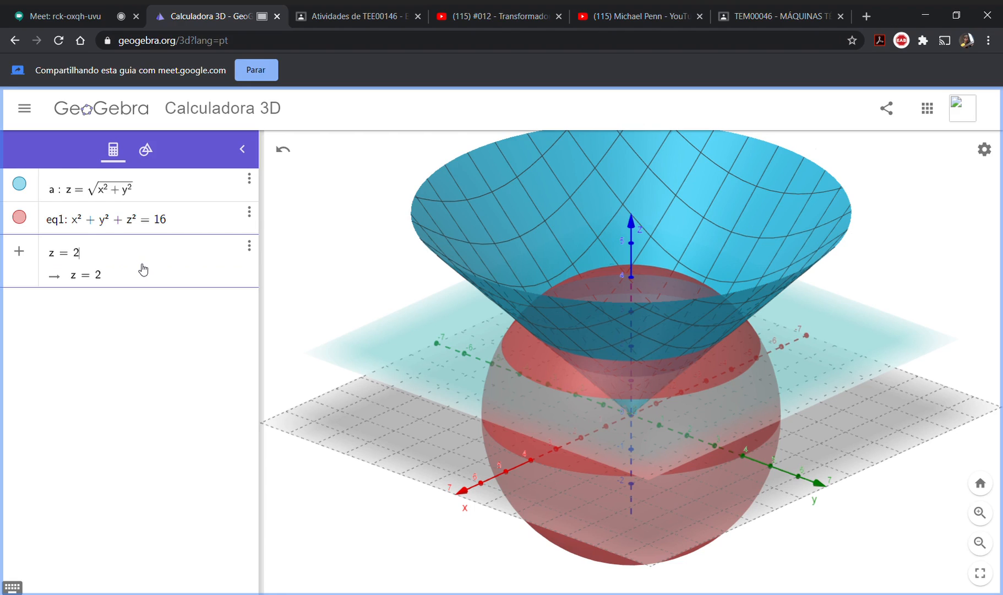
type("sqrt")
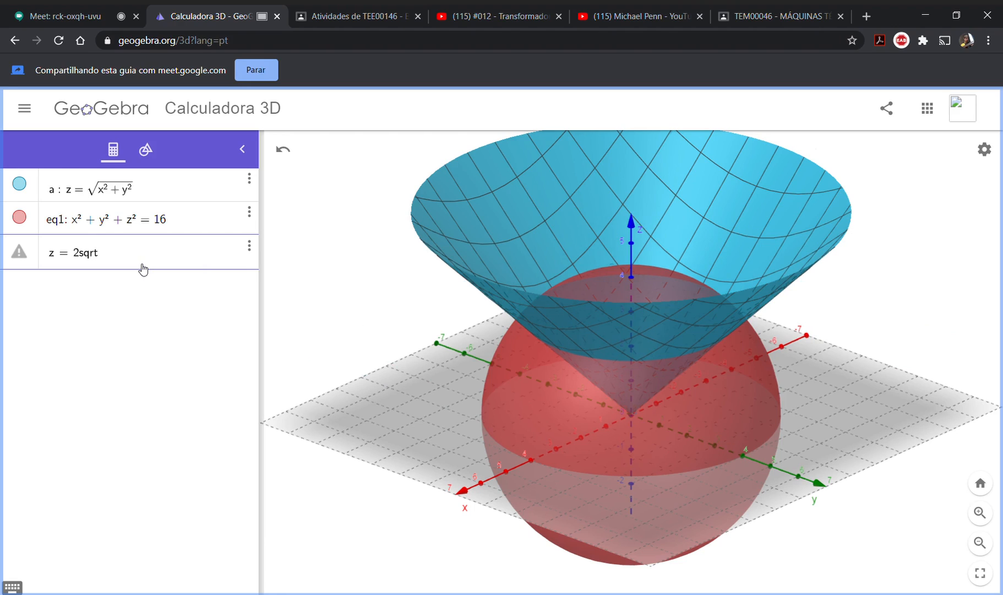
type("2")
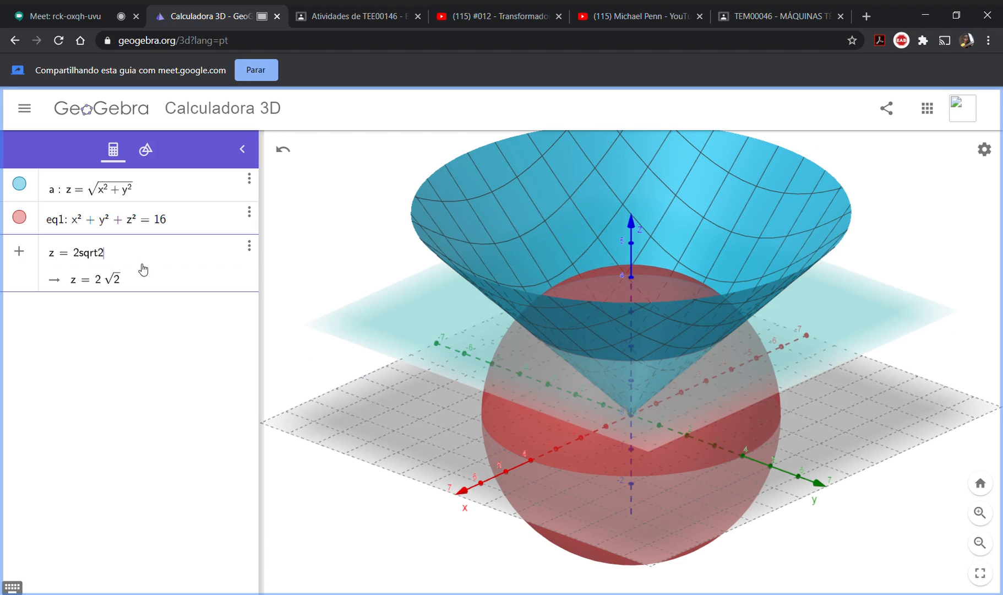
key("Return")
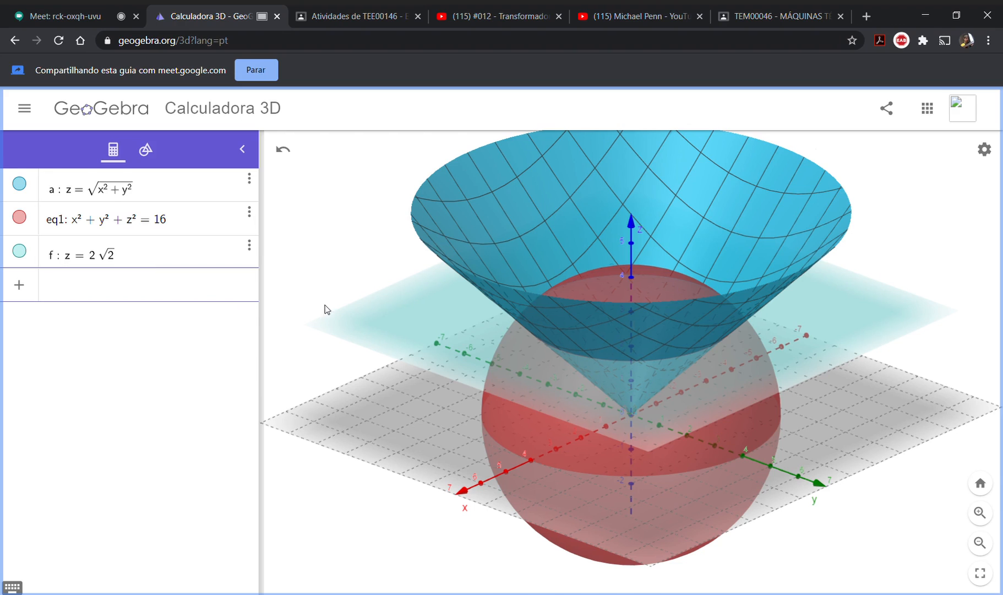
left_click(947, 374)
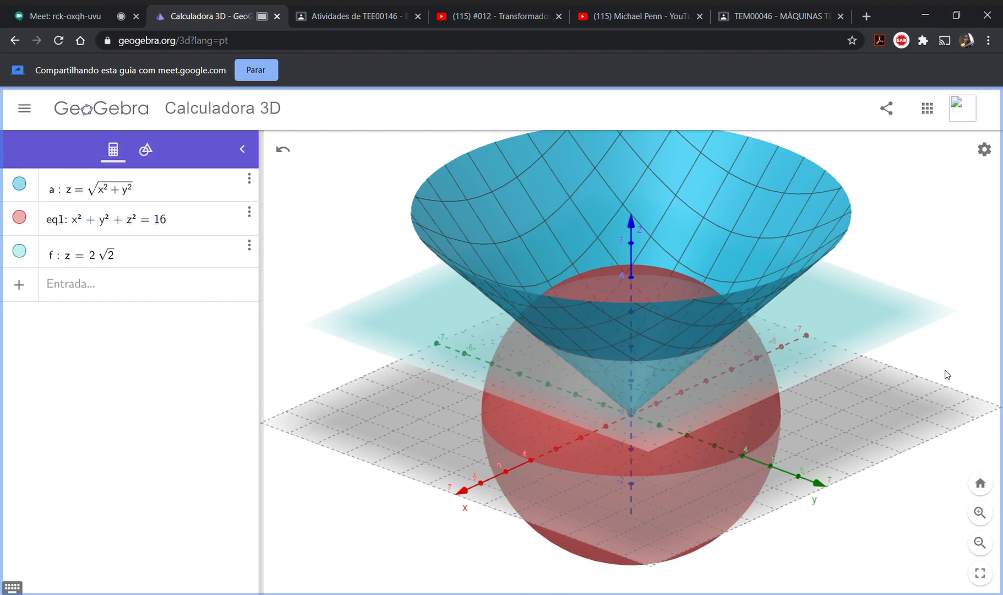
- Create the intersection curve of the plane z = 2√2 and the cone with the Intersect Two Surfaces tool
mouse_move(943, 376)
left_mouse_down()
mouse_move(933, 402)
mouse_move(932, 380)
mouse_move(943, 359)
mouse_move(948, 368)
left_mouse_up()
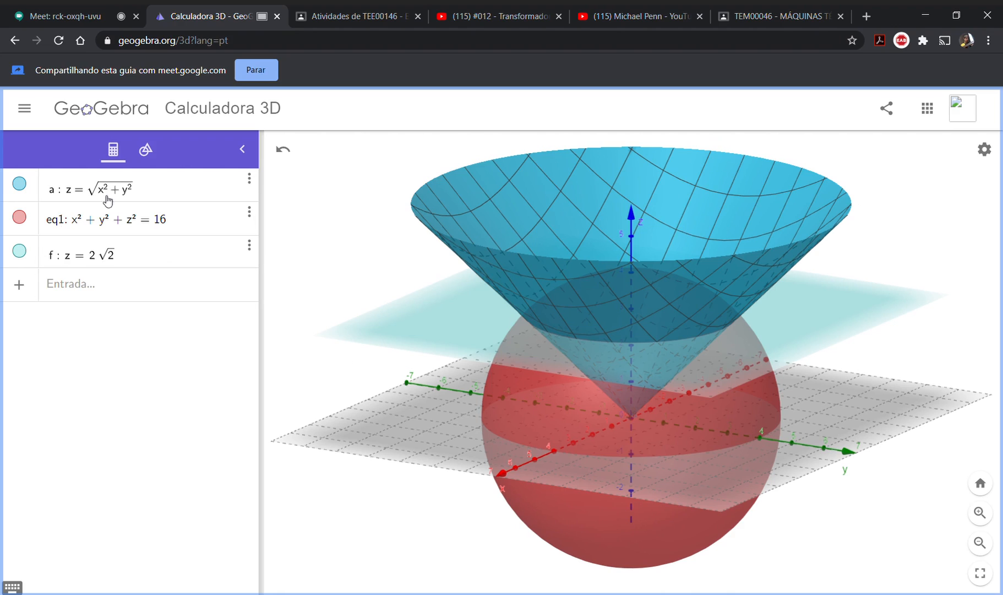
left_click(148, 149)
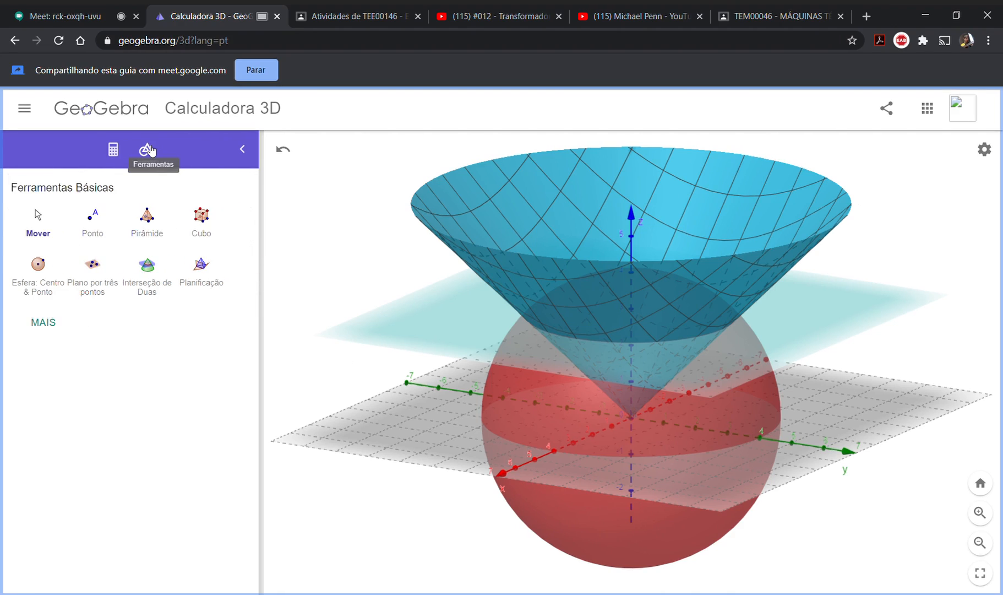
left_click(157, 285)
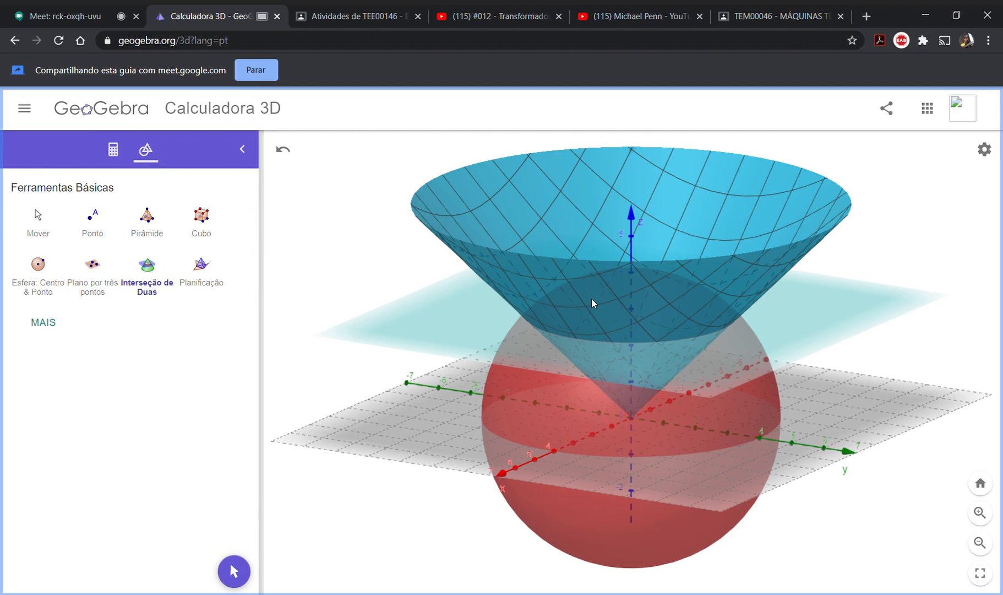
left_click(447, 331)
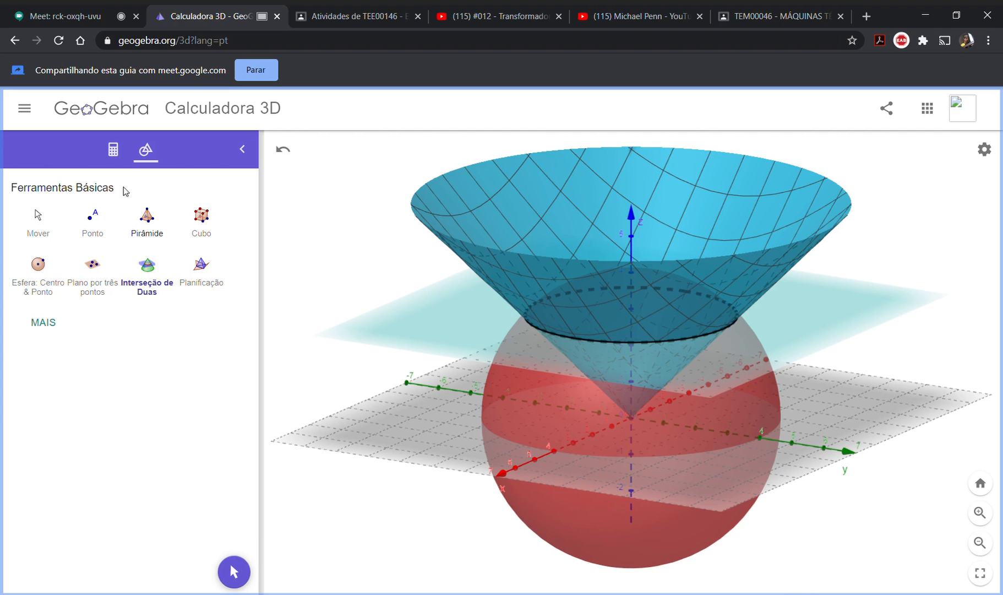
- Hide the plane z = 2√2 in the 3D view, keeping the cone, sphere and intersection curve displayed
left_click(114, 150)
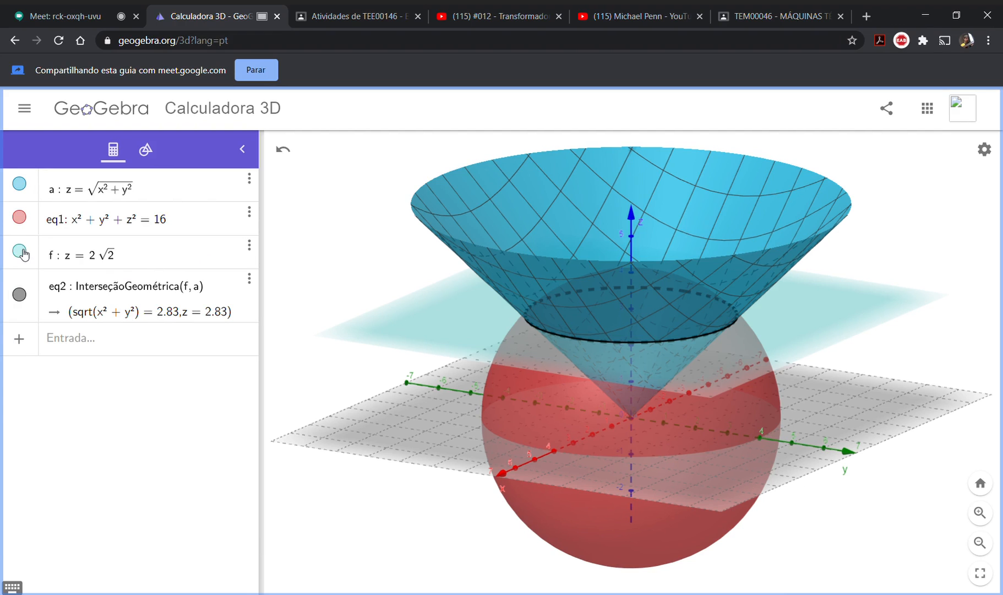
left_click(20, 252)
mouse_move(870, 316)
left_mouse_down()
mouse_move(820, 329)
mouse_move(870, 323)
mouse_move(857, 320)
left_mouse_up()
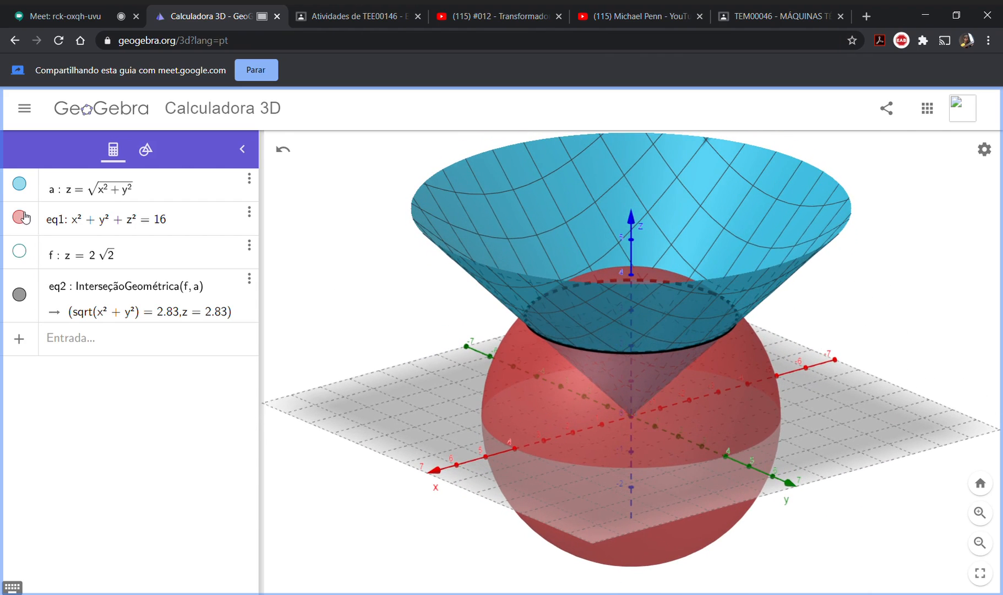
- Examine the intersection circle from above and from the side, both with the sphere hidden and with it shown
left_click(20, 217)
left_click_drag(914, 322, 925, 371)
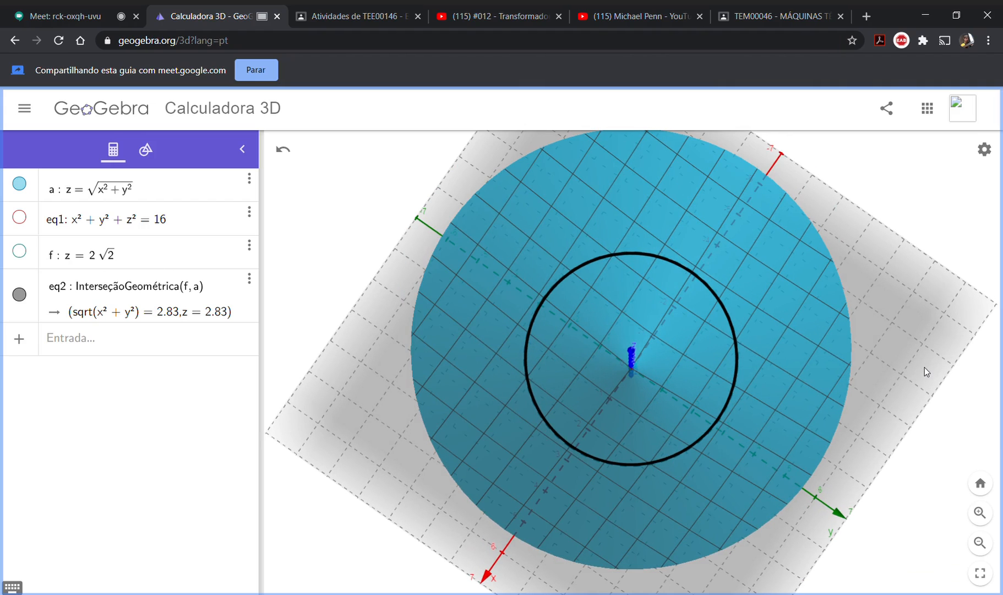
left_click_drag(925, 370, 921, 324)
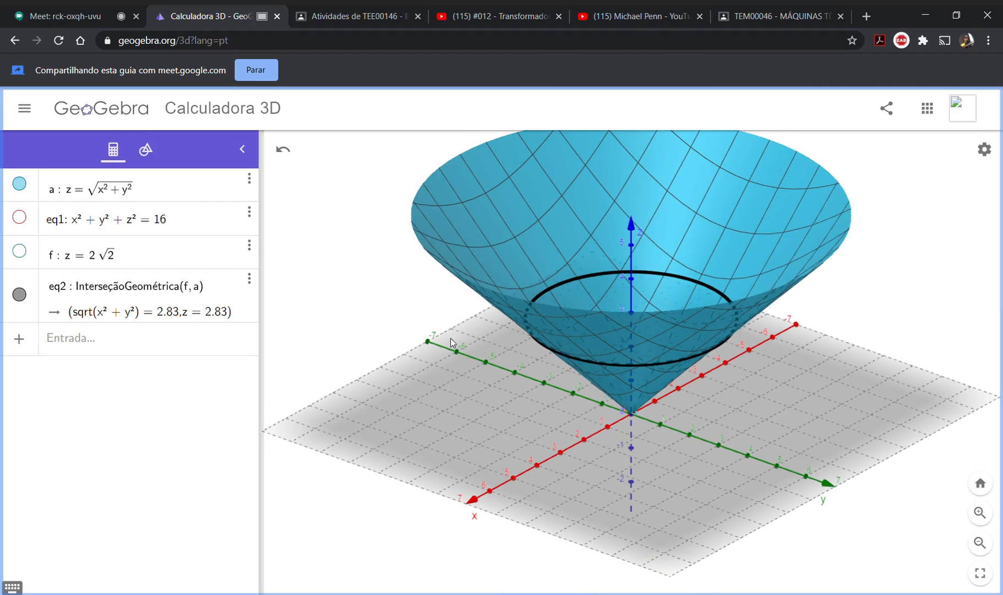
left_click(19, 218)
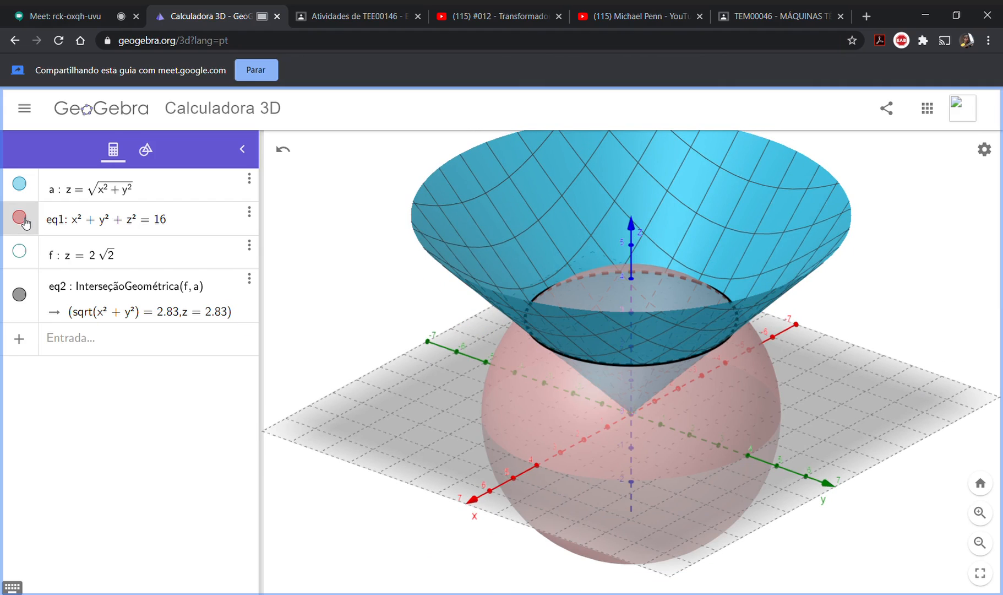
left_click_drag(844, 325, 853, 361)
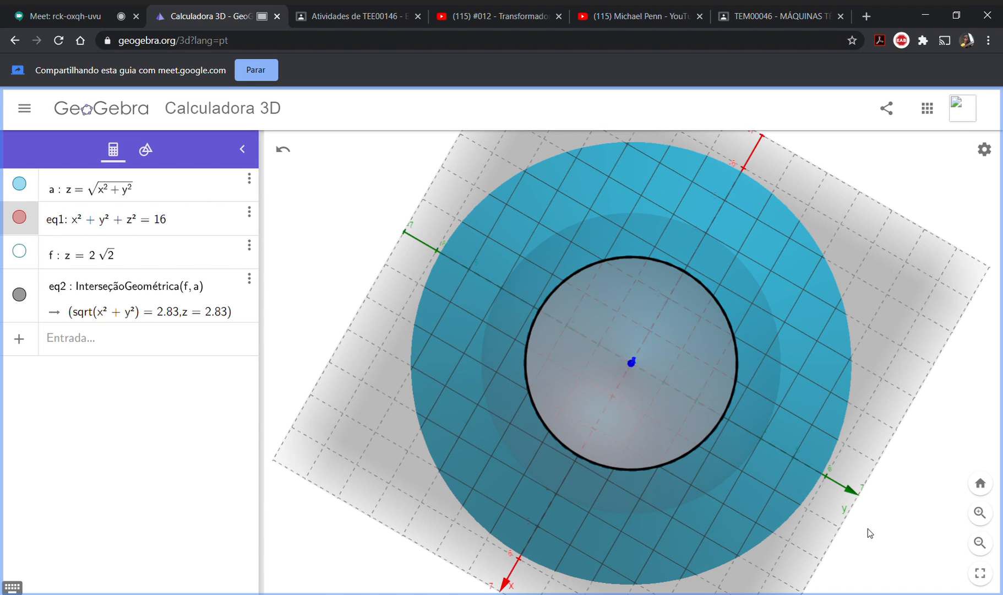
left_click_drag(869, 533, 890, 479)
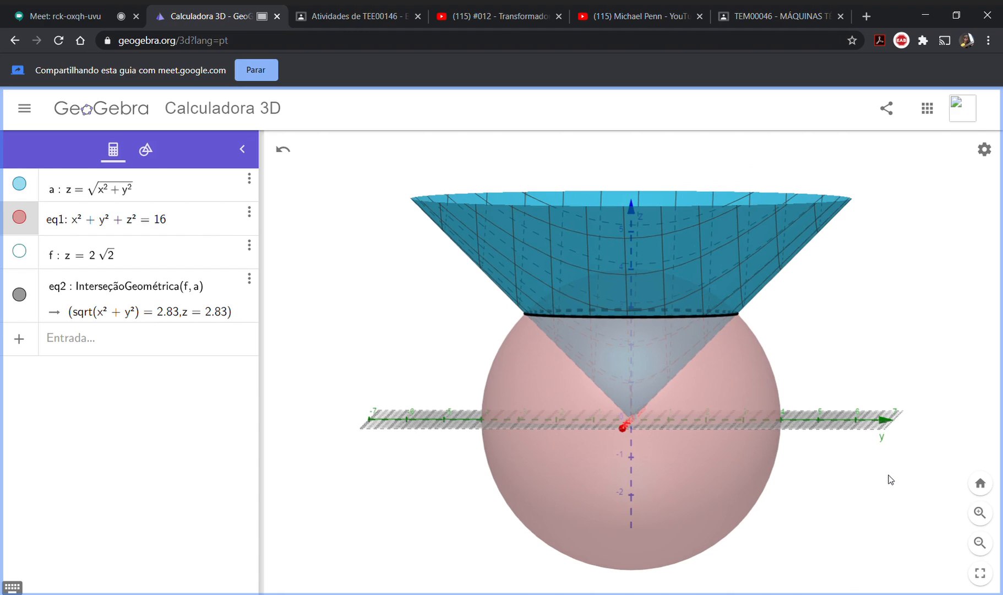
left_click_drag(890, 478, 892, 479)
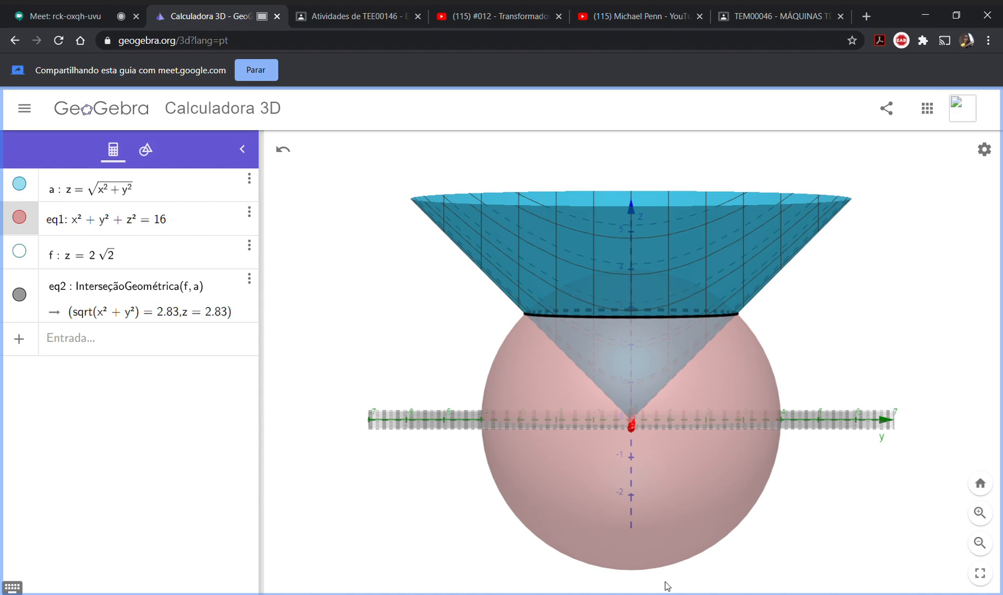
left_click_drag(476, 543, 478, 539)
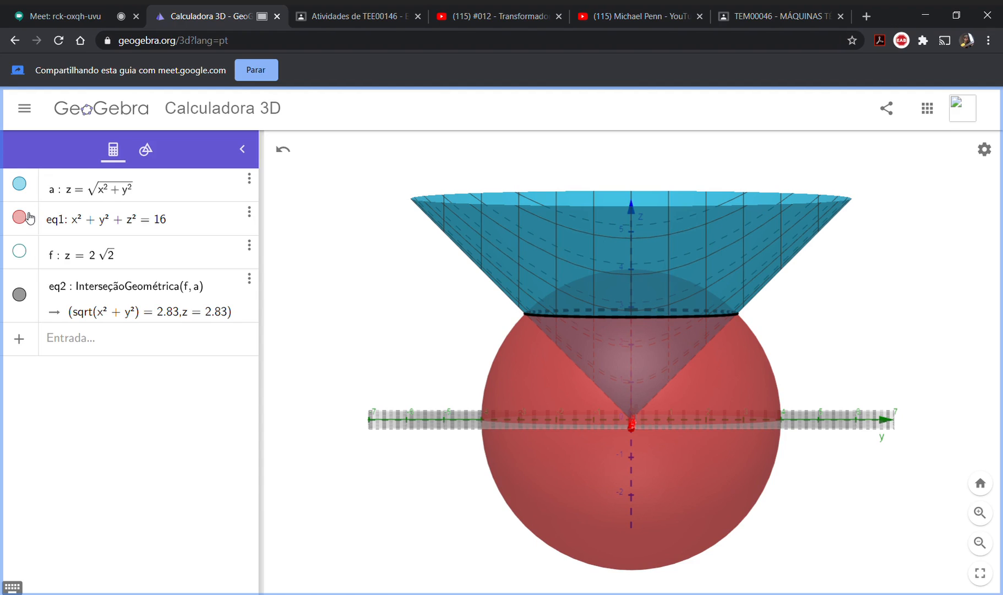
- Hide the cone and the sphere, leaving only the intersection circle displayed above the xy-plane
left_click(21, 185)
left_click(20, 218)
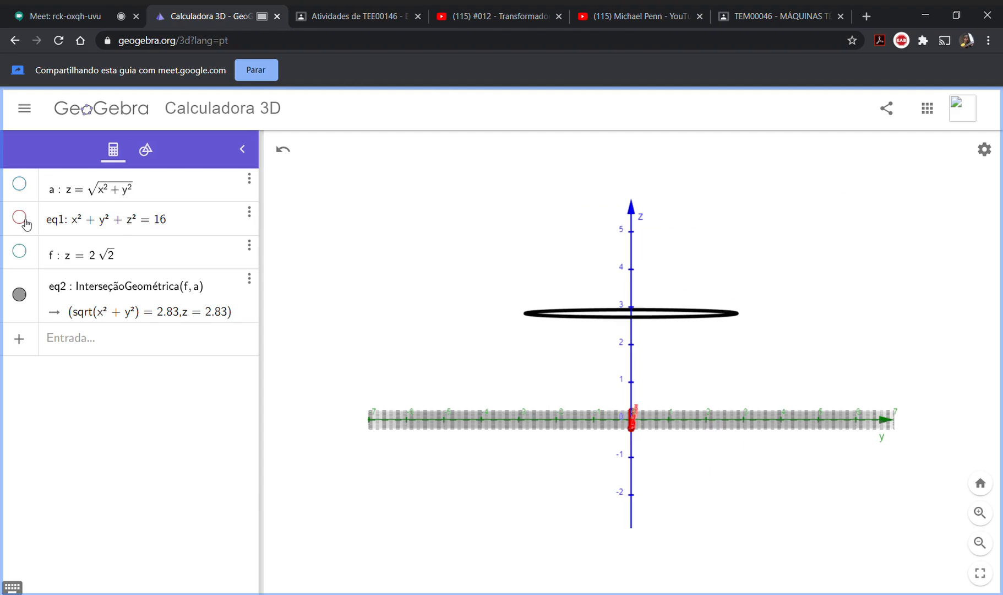
left_click_drag(382, 372, 441, 344)
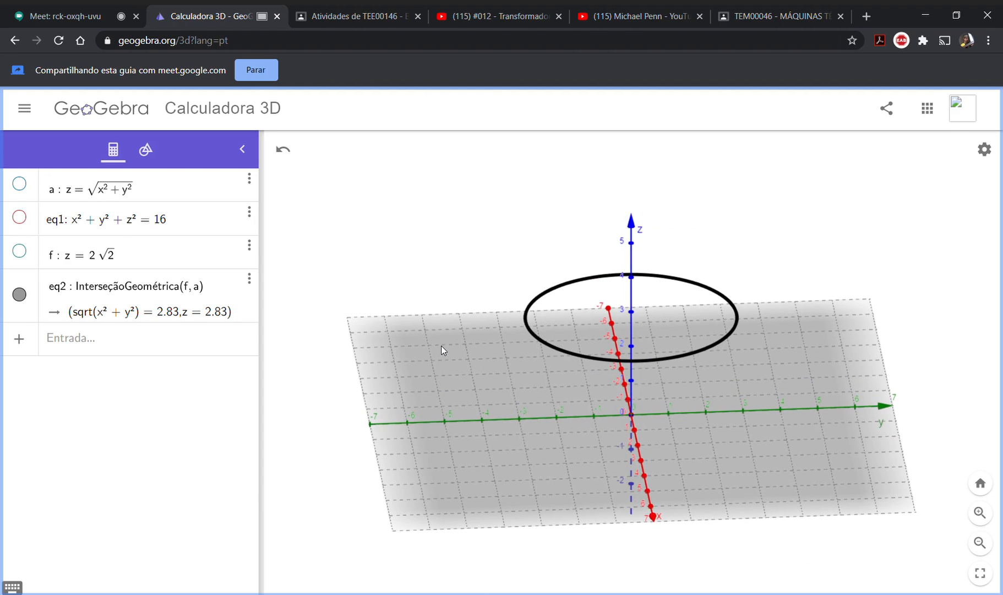
- Draw a segment along the z-axis from the origin to the point (0, 0, 4) with the Segment tool
left_click(146, 152)
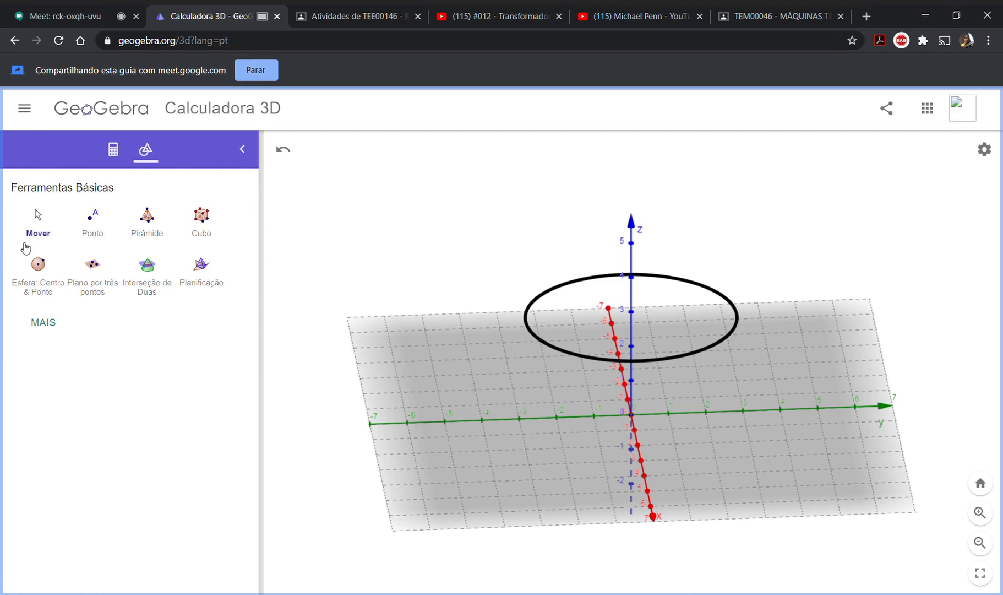
left_click(43, 322)
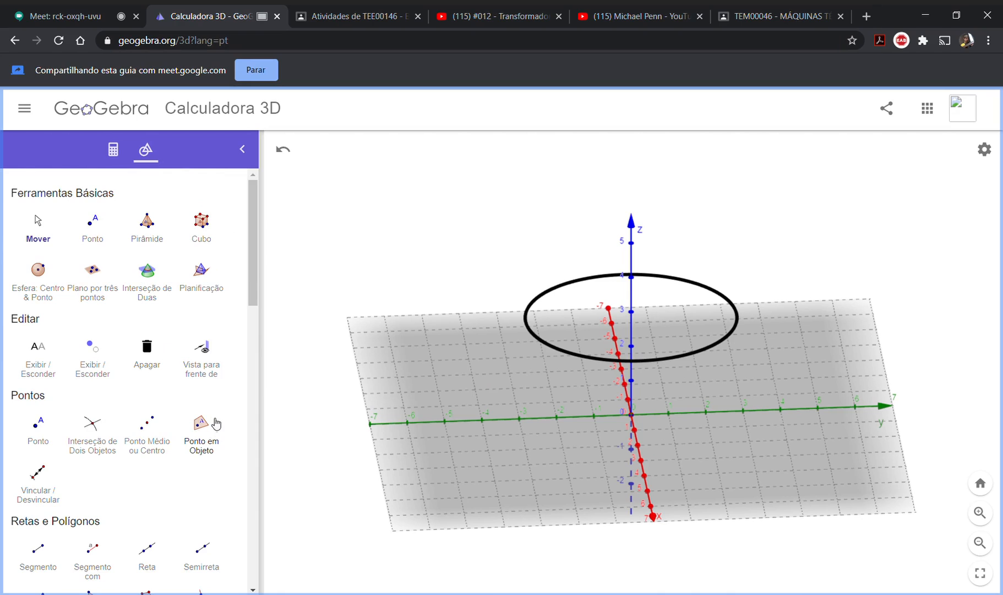
scroll(214, 413, "down", 3)
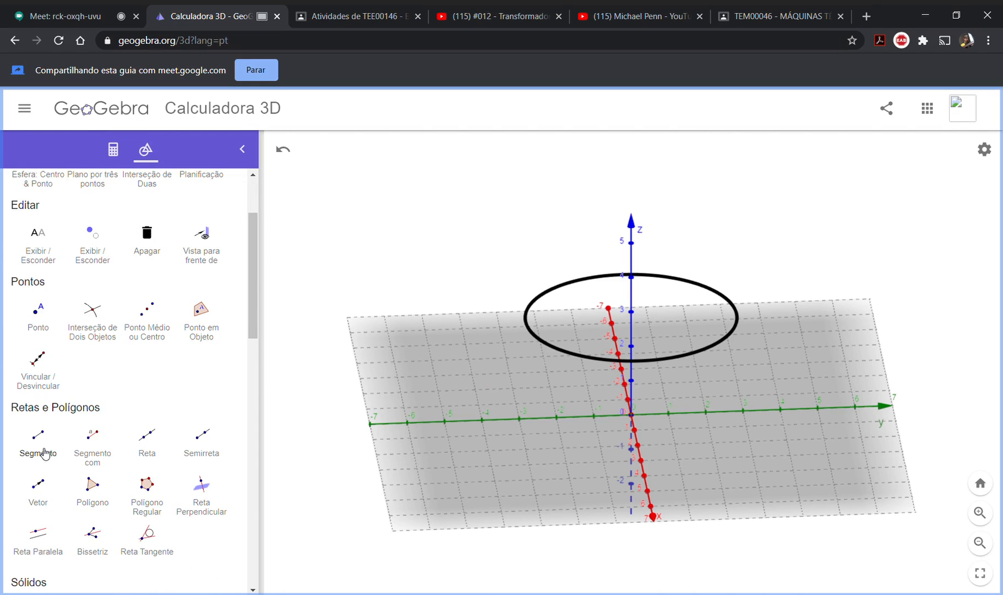
left_click(38, 437)
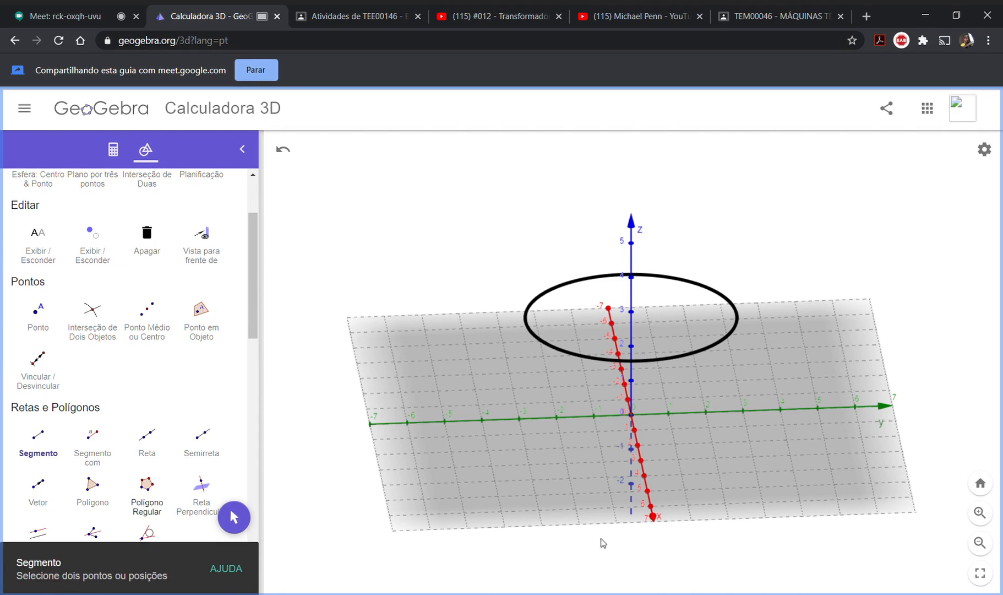
left_click(632, 414)
left_click(631, 276)
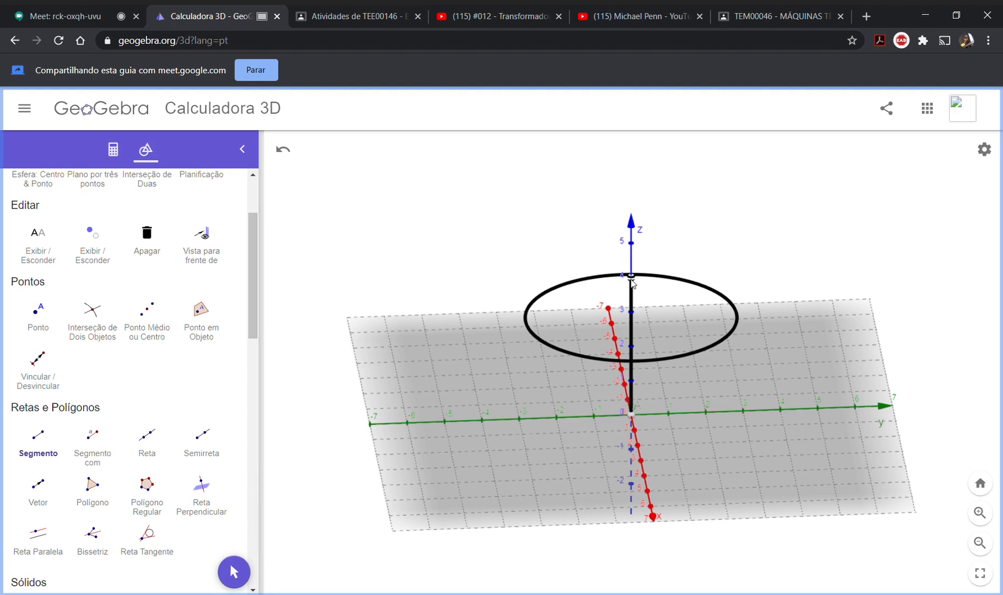
left_click(631, 279)
- Set the colour of the segment on the z-axis to blue #0033CC in its object settings
left_click(114, 148)
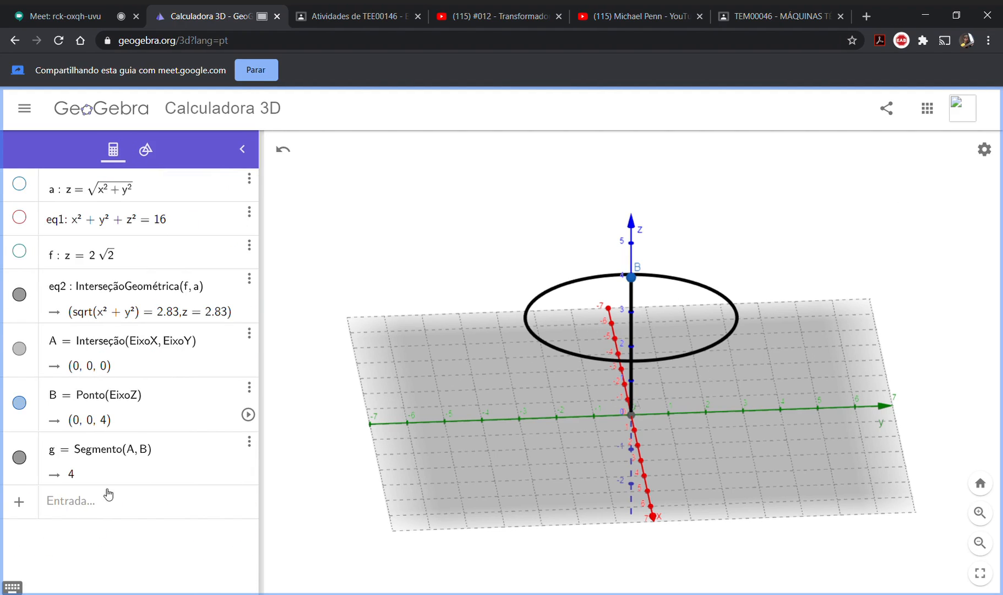
left_click(245, 448)
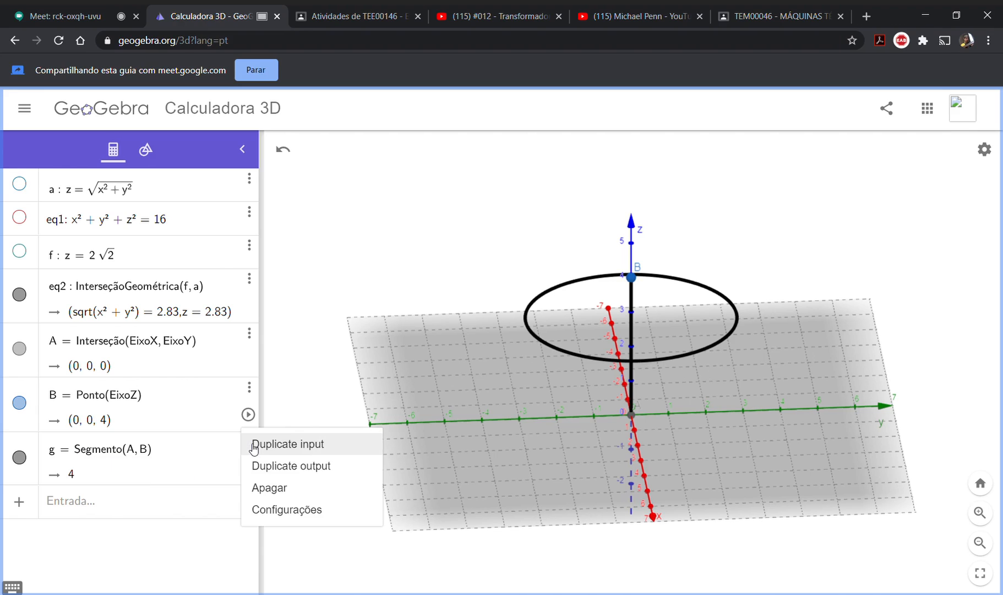
left_click(290, 511)
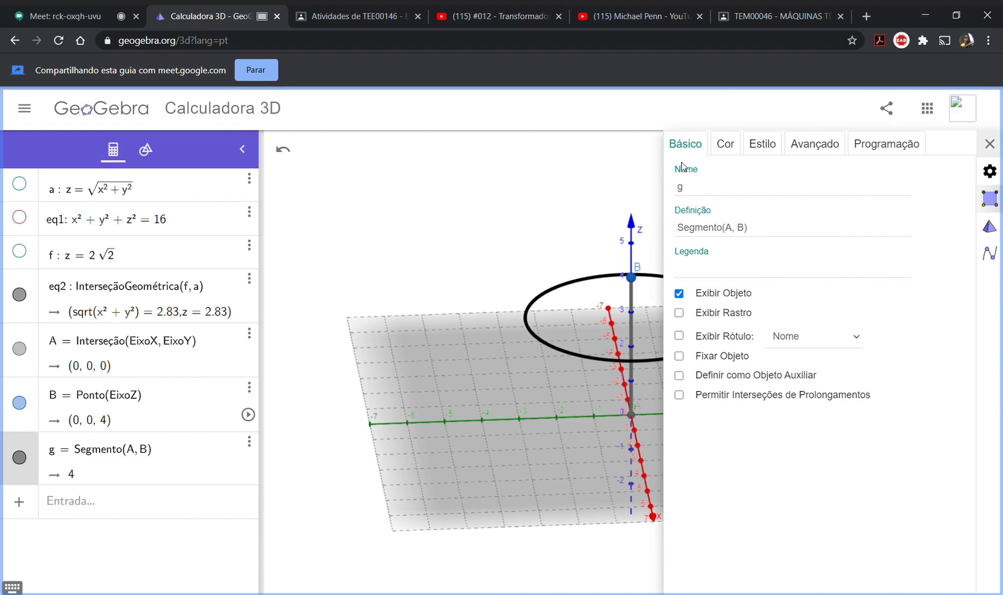
left_click(719, 151)
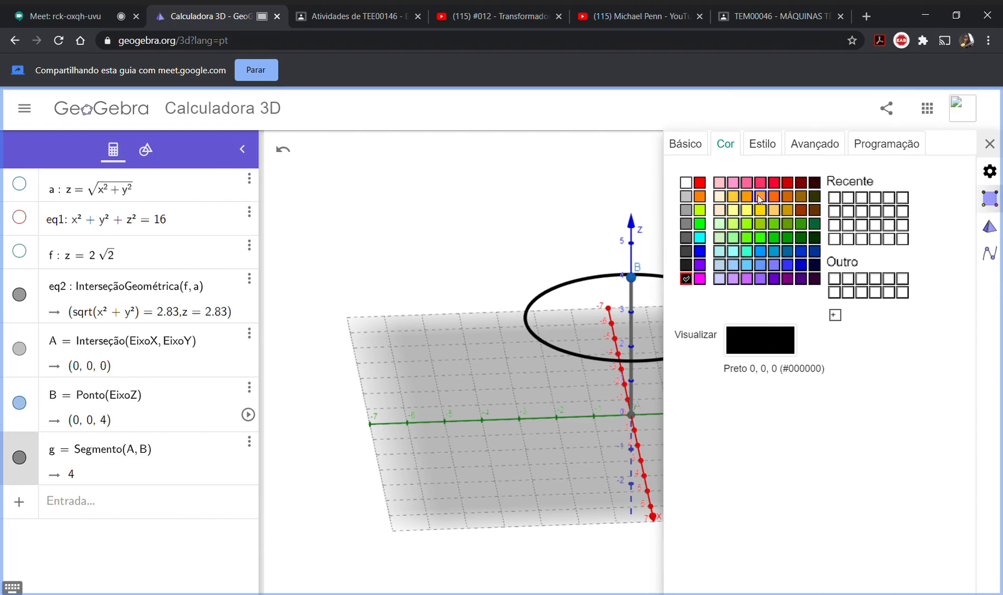
left_click(804, 255)
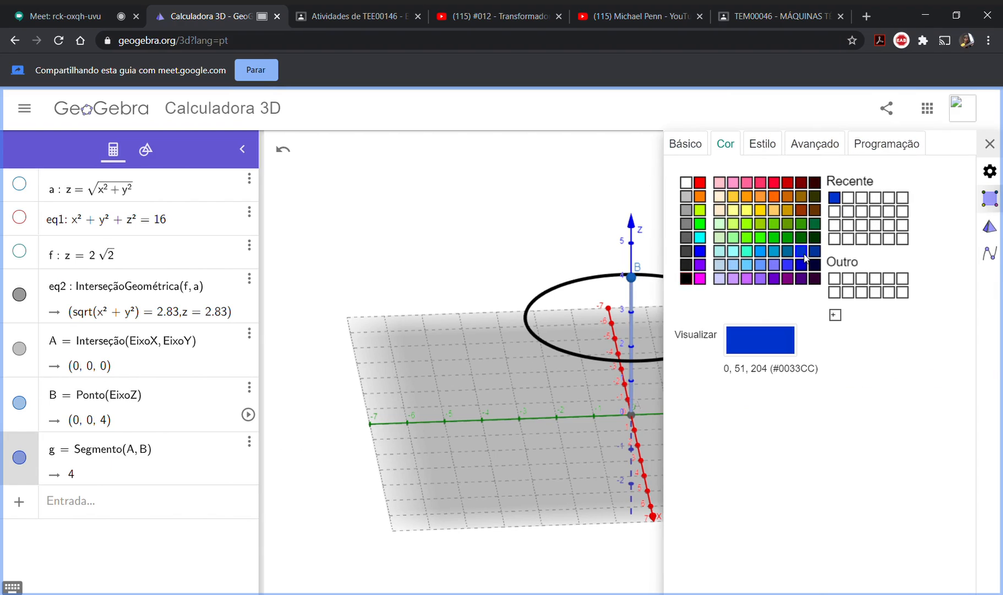
left_click(517, 182)
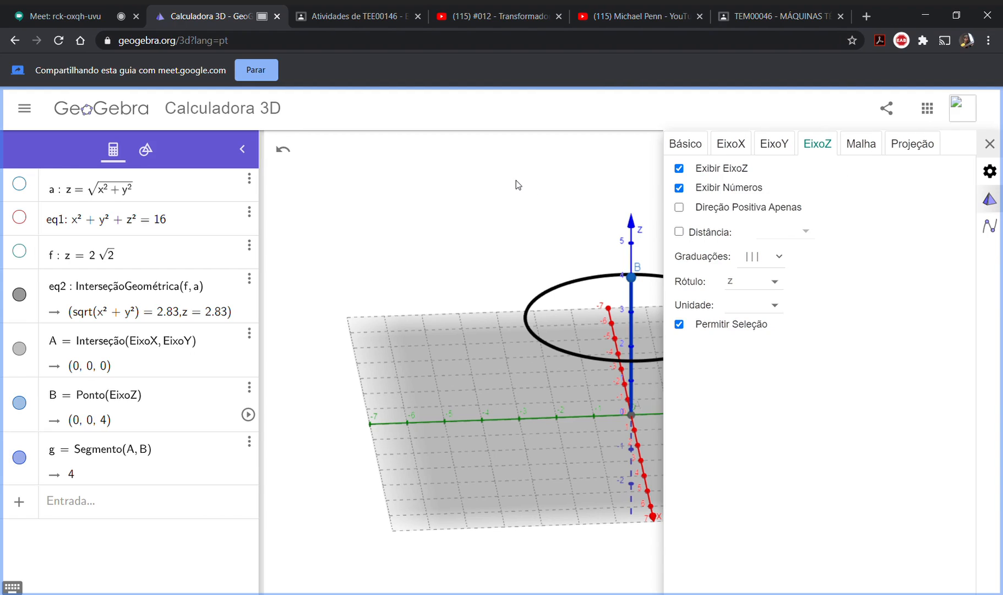
- Set the line thickness of the intersection circle to 2
left_click(153, 366)
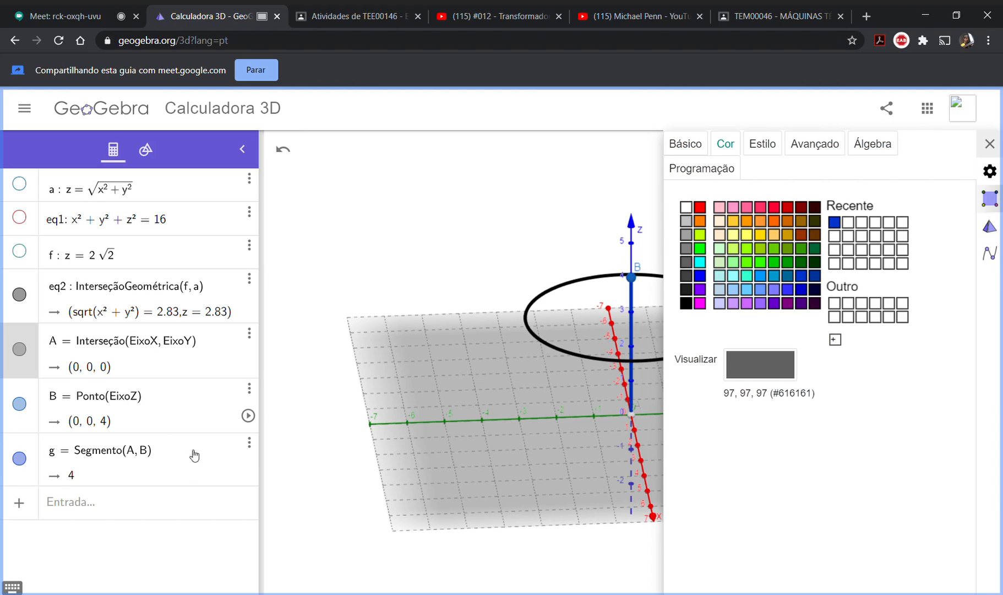
left_click(159, 286)
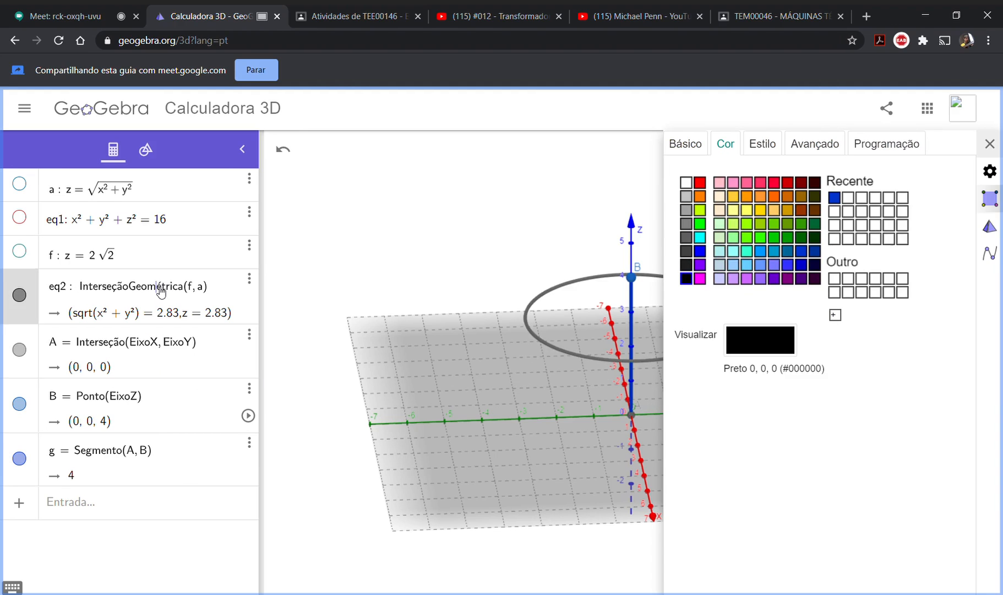
left_click(762, 144)
left_click_drag(807, 181, 789, 184)
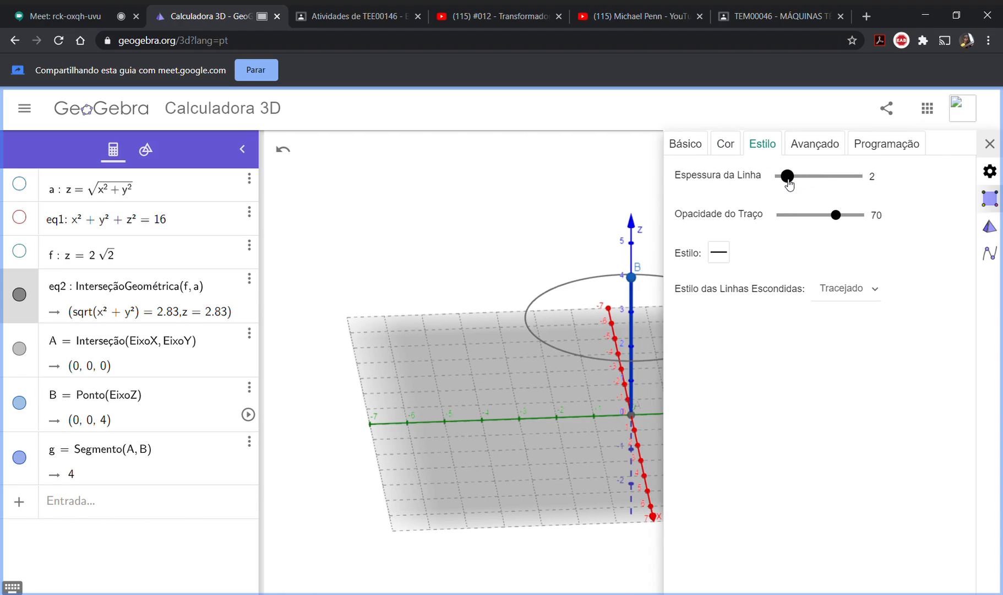
- Show the sphere and the cone again alongside the intersection circle, with the plane z = 2√2 hidden, and view them side-on
left_click(457, 234)
left_click(990, 144)
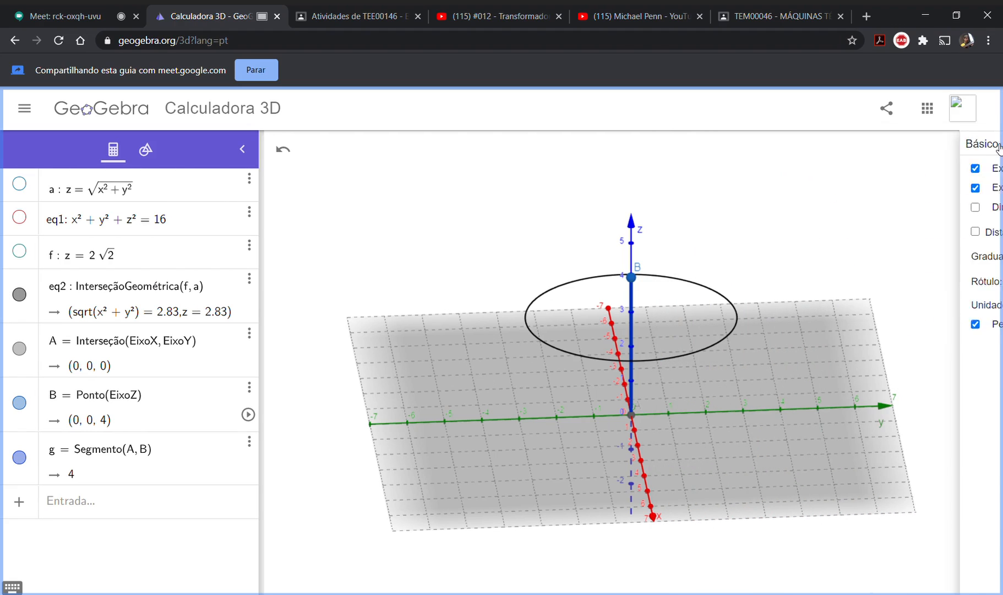
left_click(19, 217)
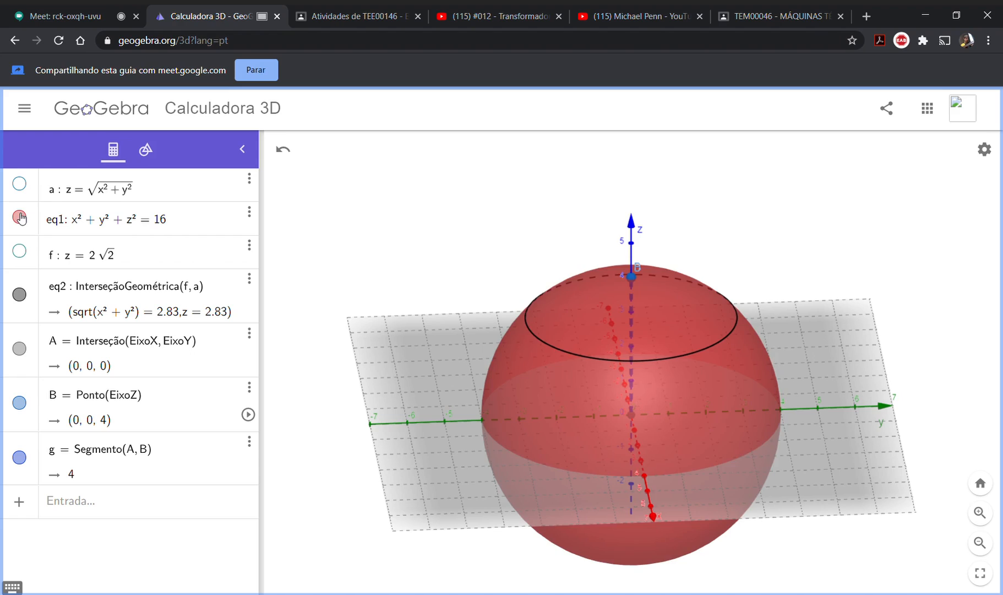
left_click(20, 252)
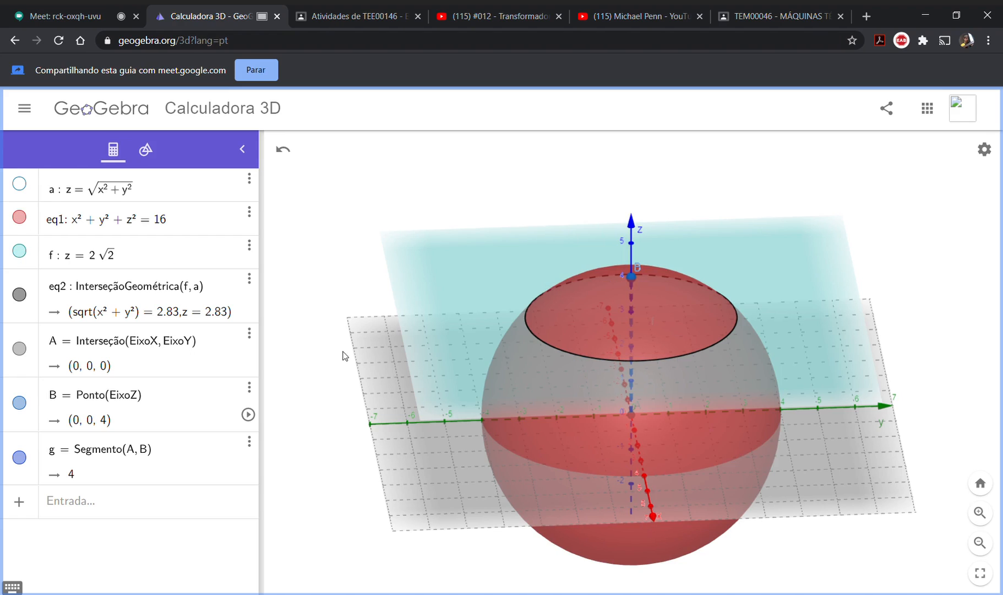
left_click(20, 252)
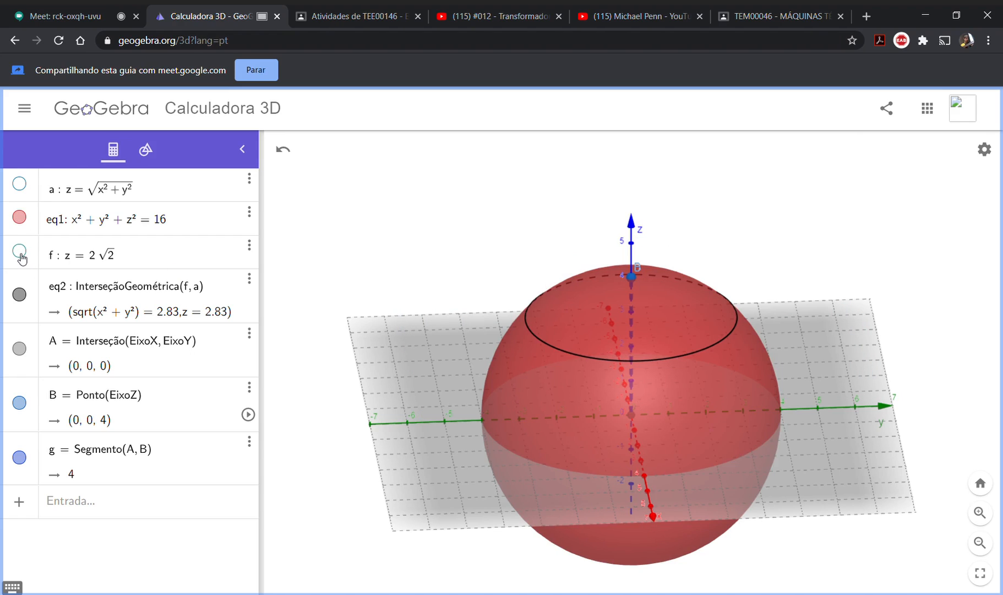
left_click(19, 184)
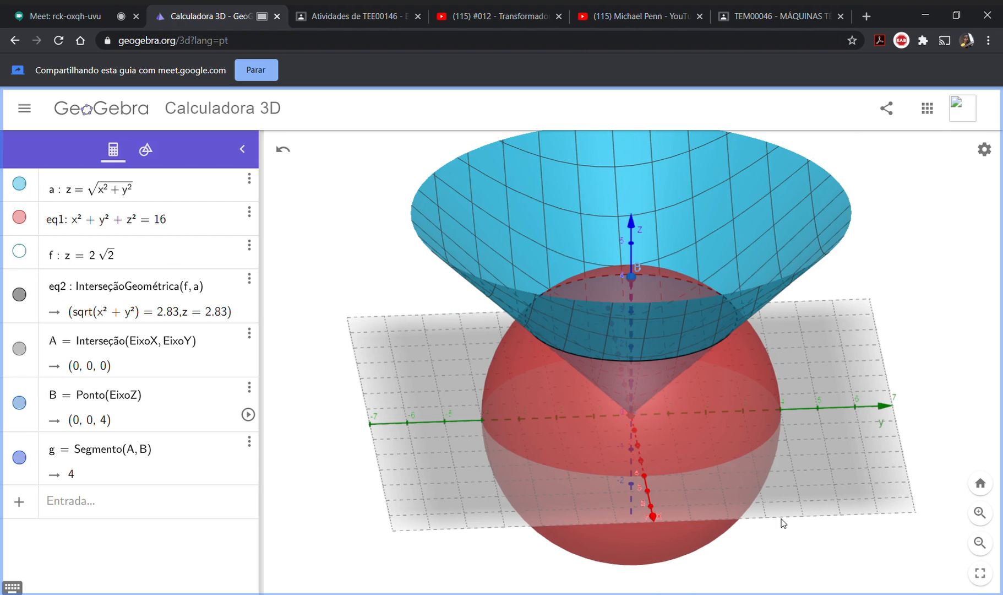
left_click_drag(778, 544, 777, 528)
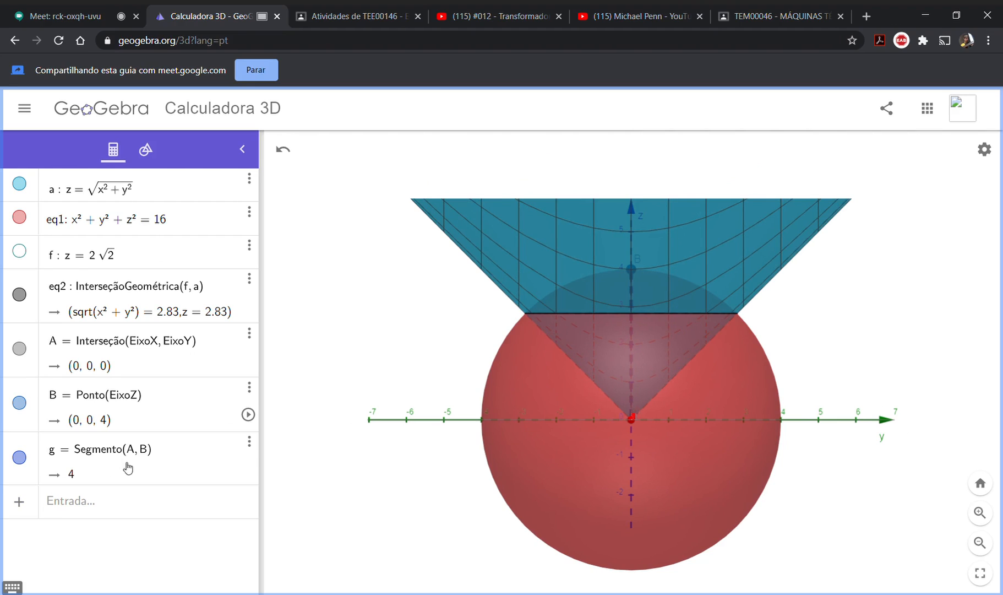
- Increase the line thickness of the segment on the z-axis in its style settings, with the line style kept solid
left_click(163, 475)
left_click(250, 441)
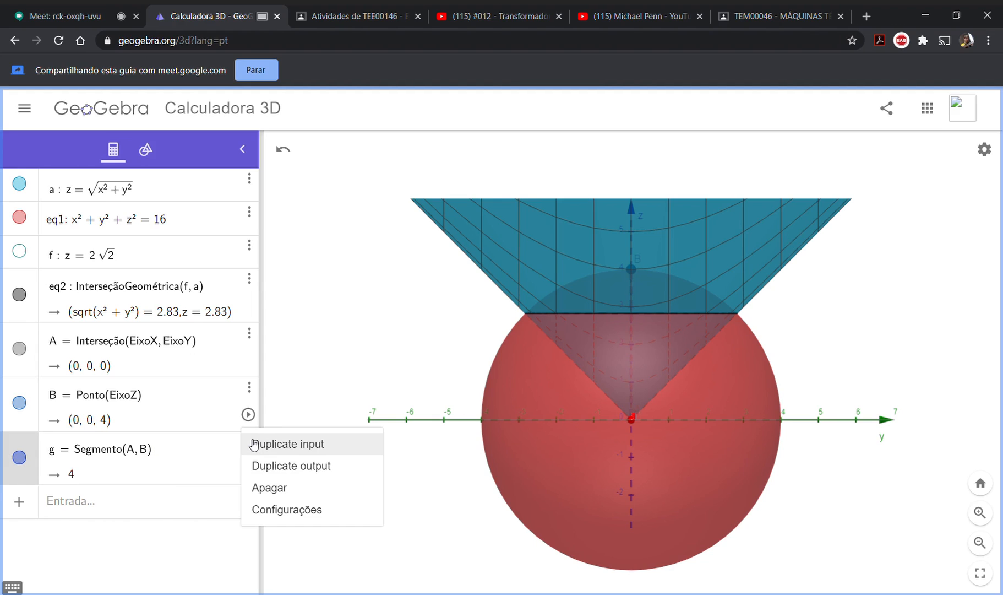
left_click(331, 509)
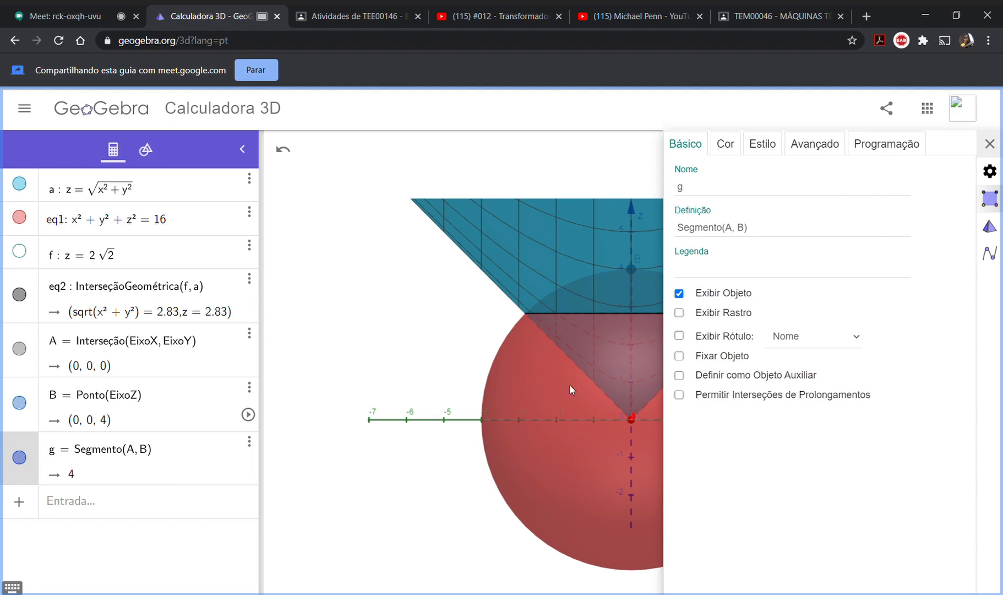
left_click(762, 143)
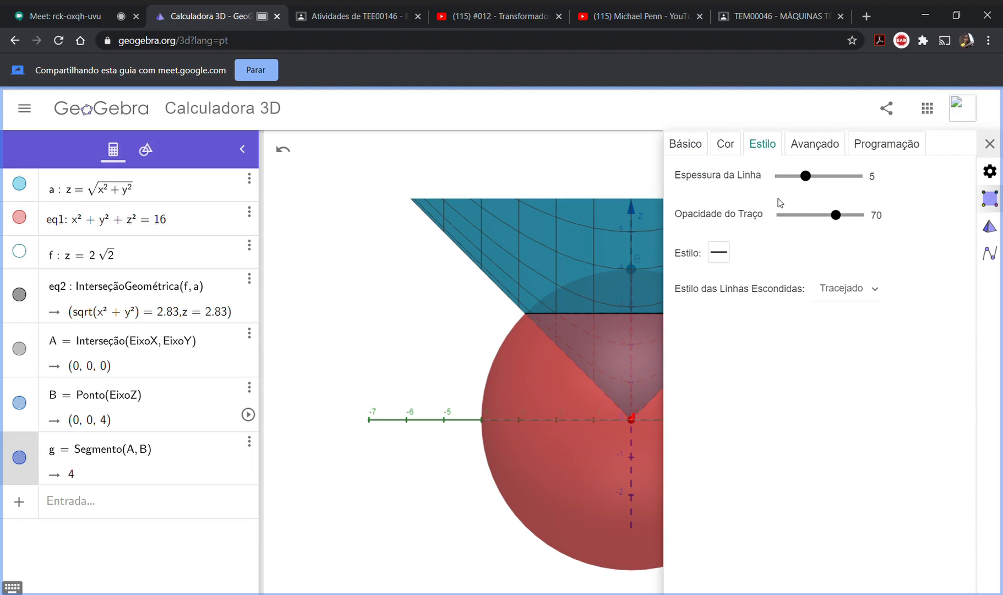
left_click(725, 254)
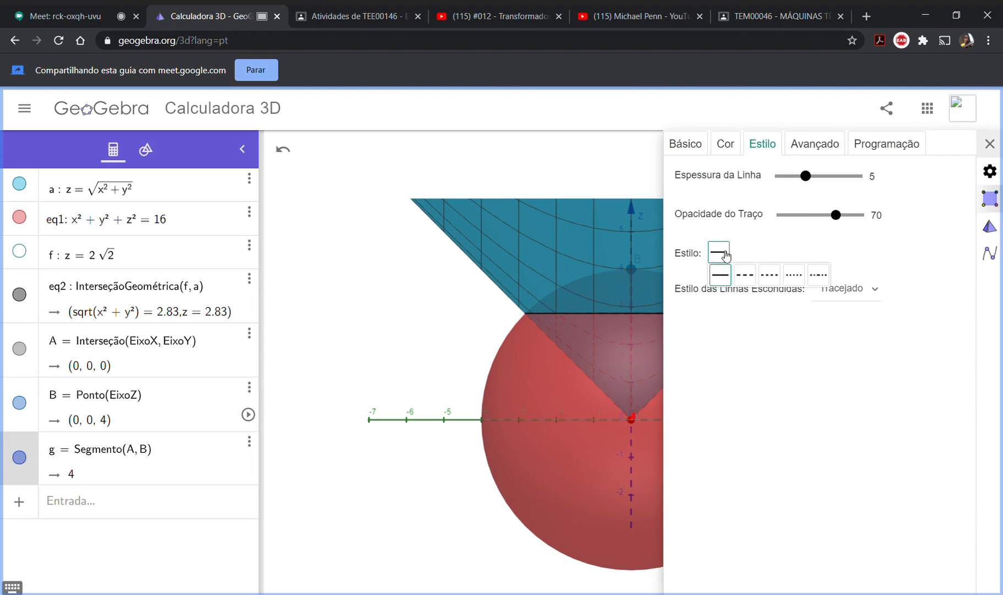
left_click(727, 275)
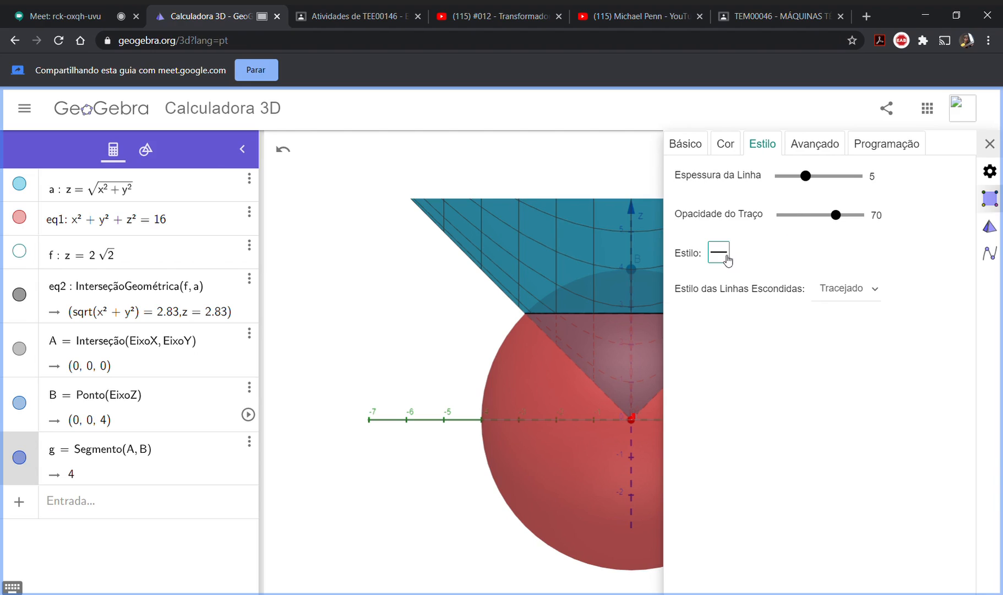
left_click_drag(811, 177, 852, 180)
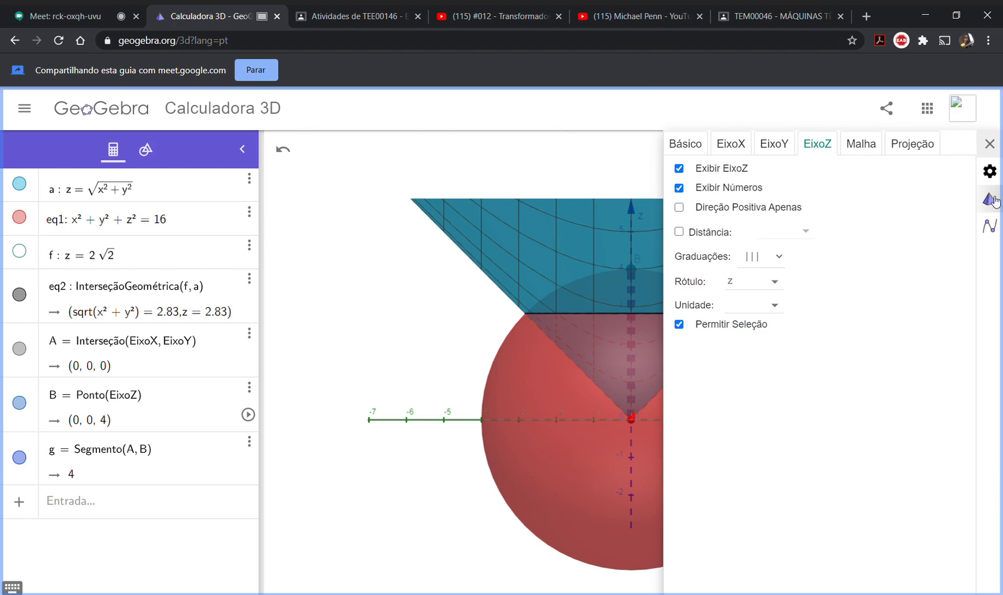
left_click(990, 144)
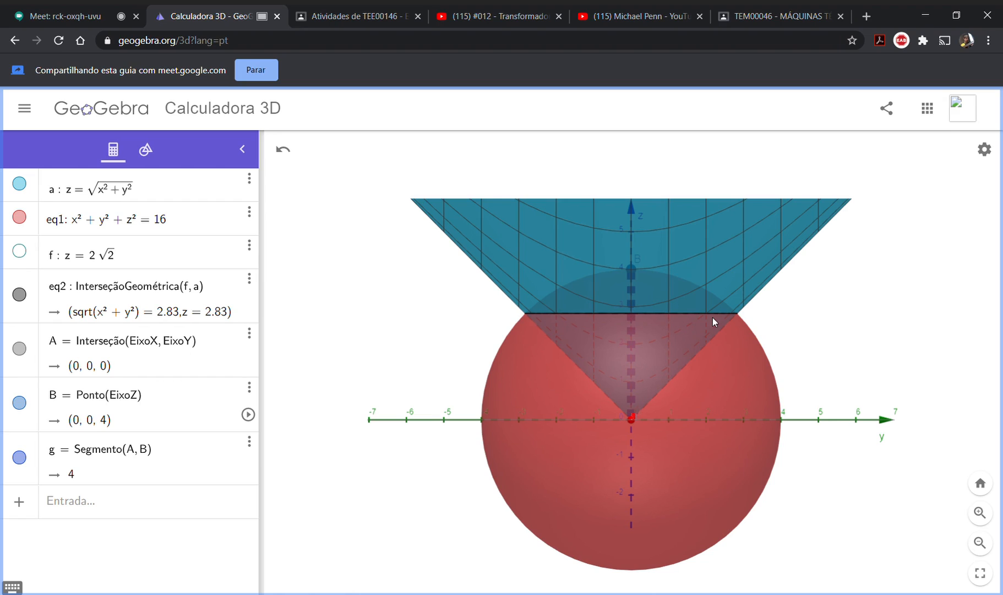
- Show the plane z = 2√2 together with the cone and the sphere
left_click(20, 252)
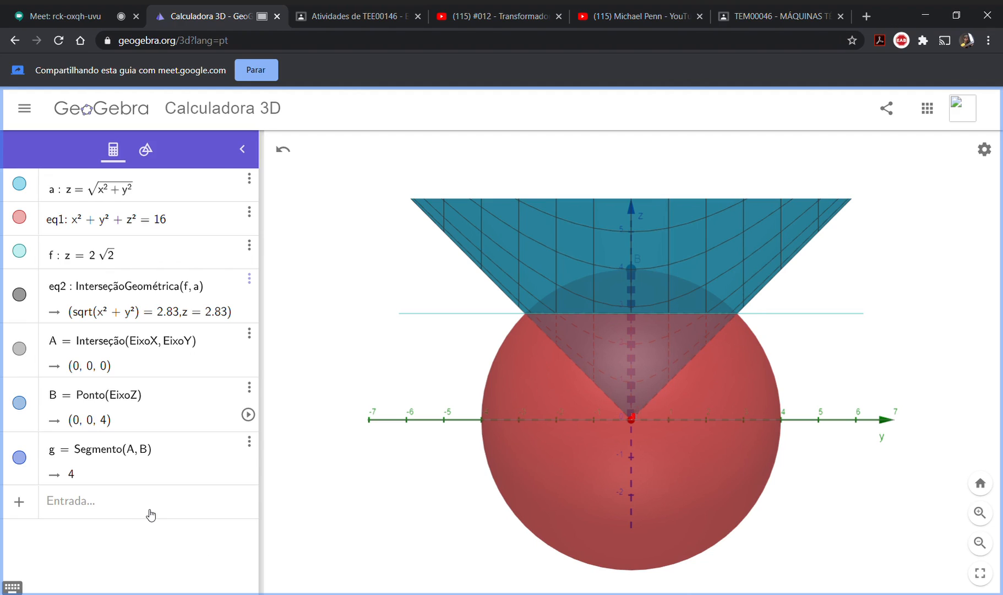
- Try to plot the line y = z as a new equation, and delete the resulting object
left_click(113, 511)
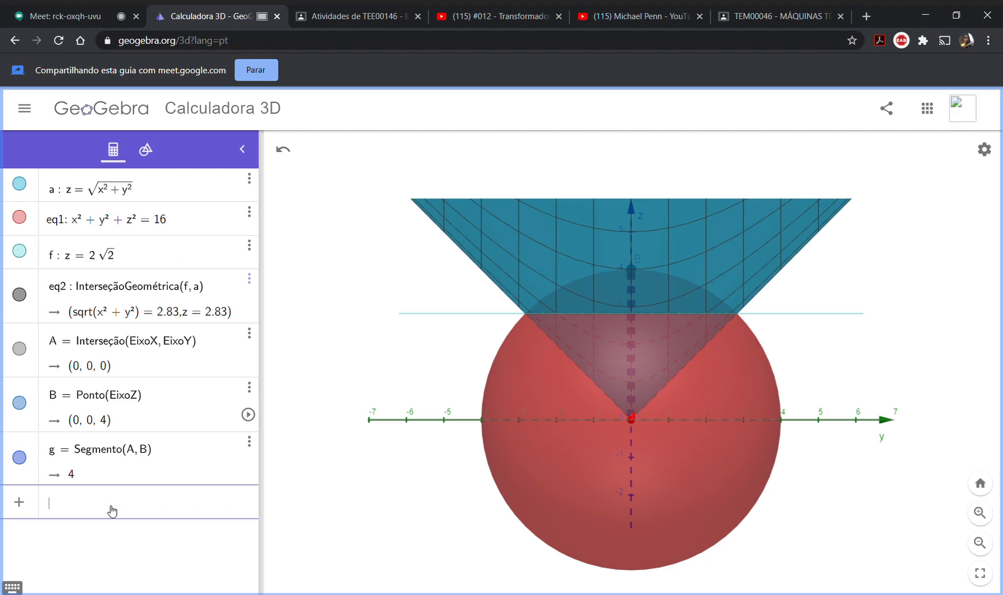
type("y = z")
key("Return")
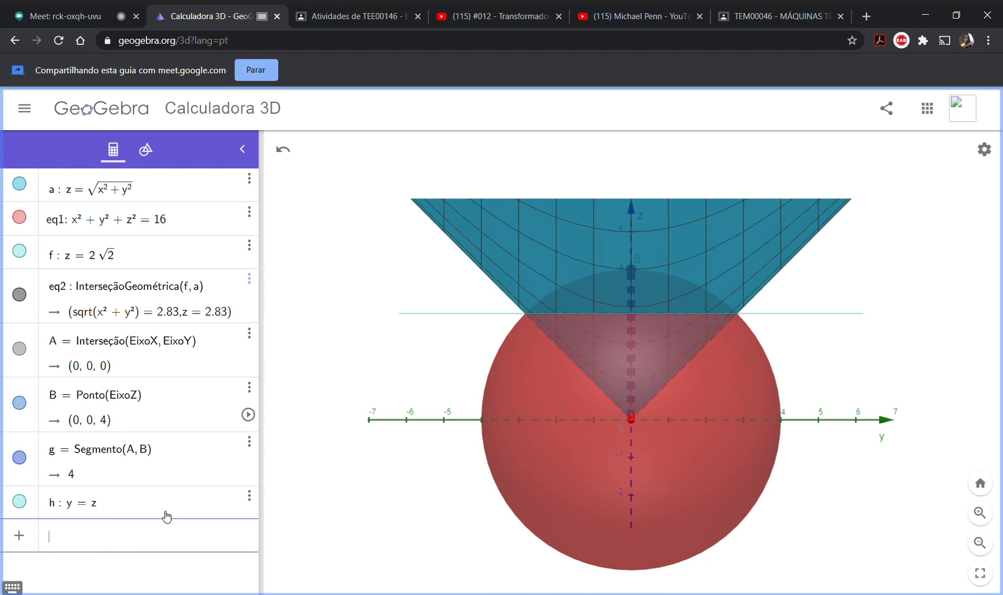
mouse_move(872, 481)
left_mouse_down()
mouse_move(860, 486)
mouse_move(870, 482)
left_mouse_up()
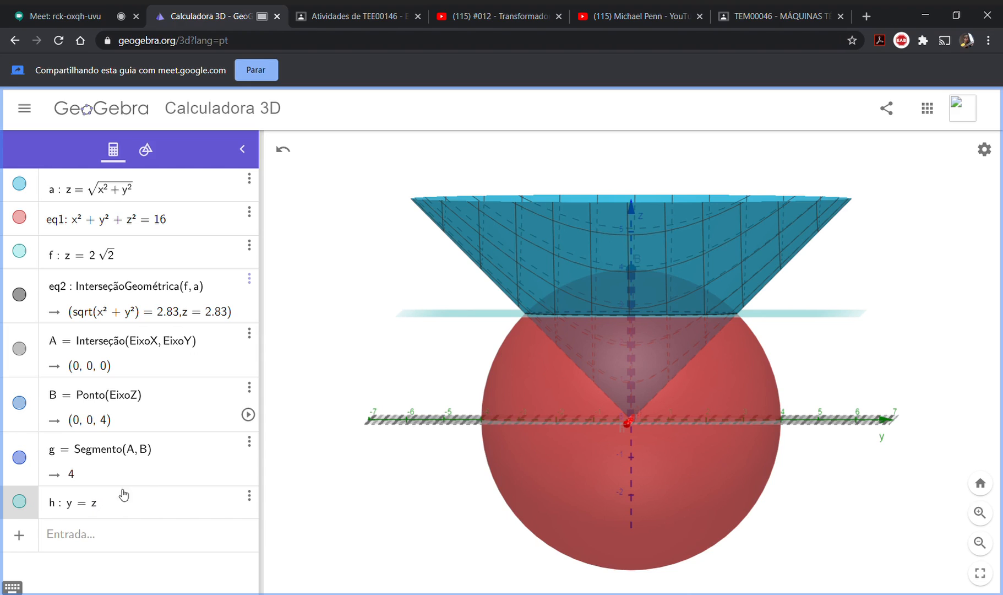
left_click(251, 499)
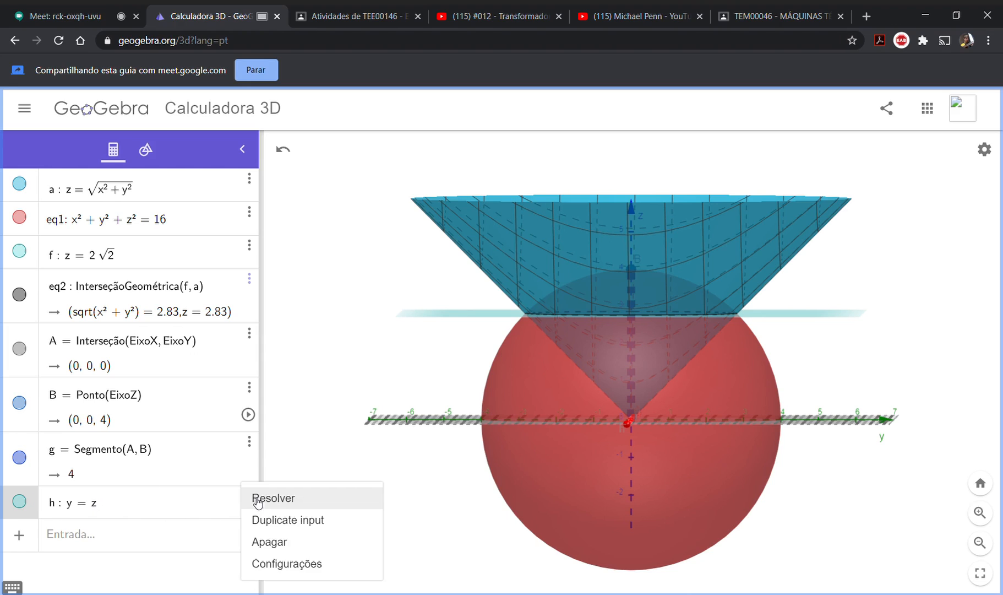
left_click(296, 549)
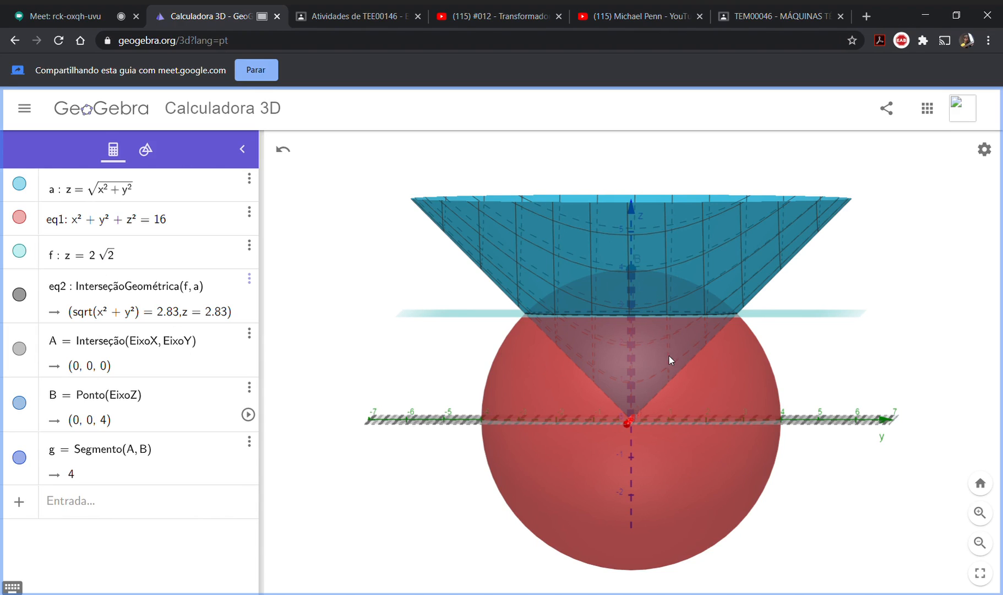
left_click_drag(873, 378, 812, 415)
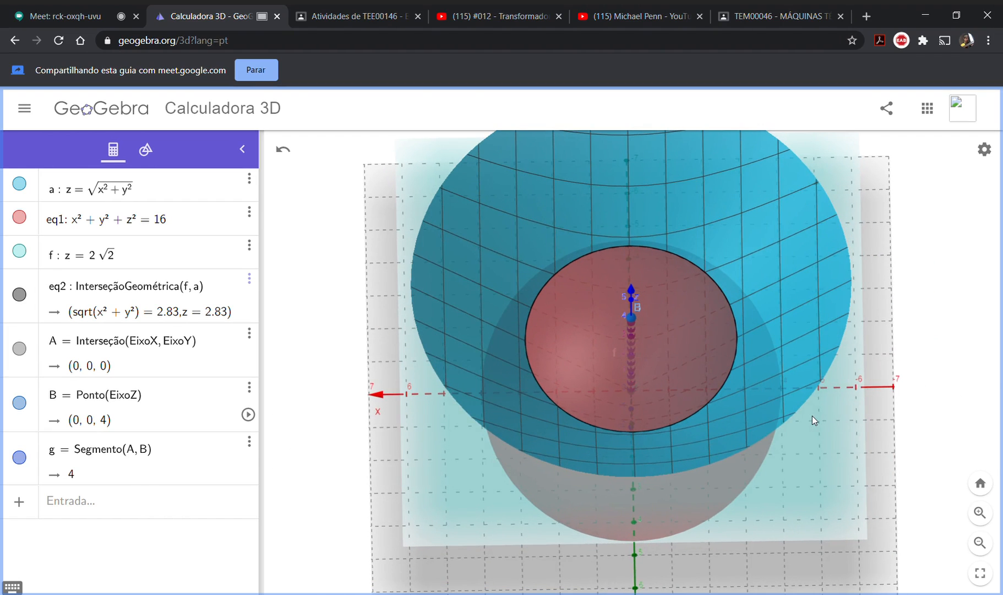
left_click(145, 150)
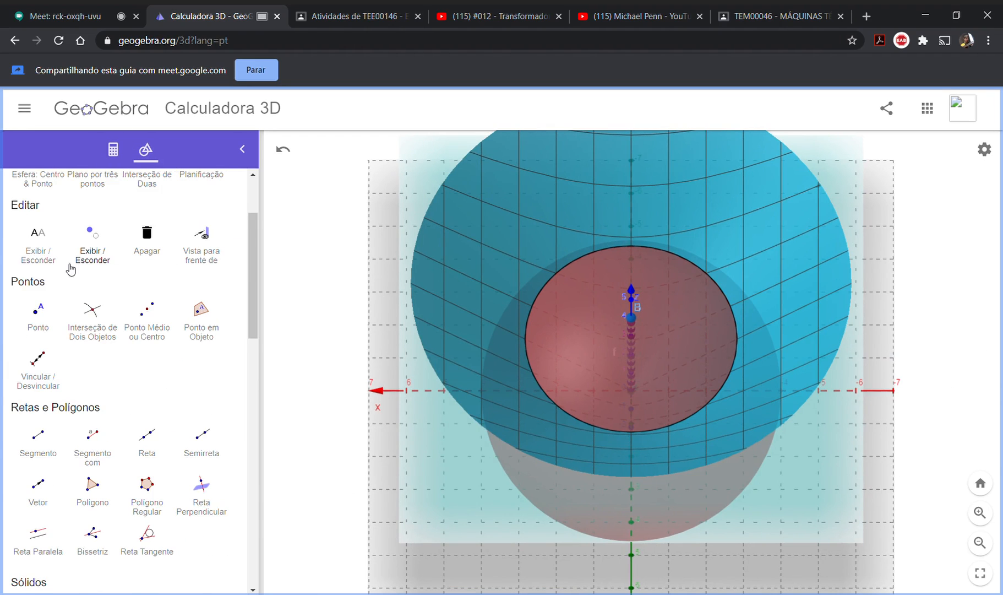
left_click(93, 228)
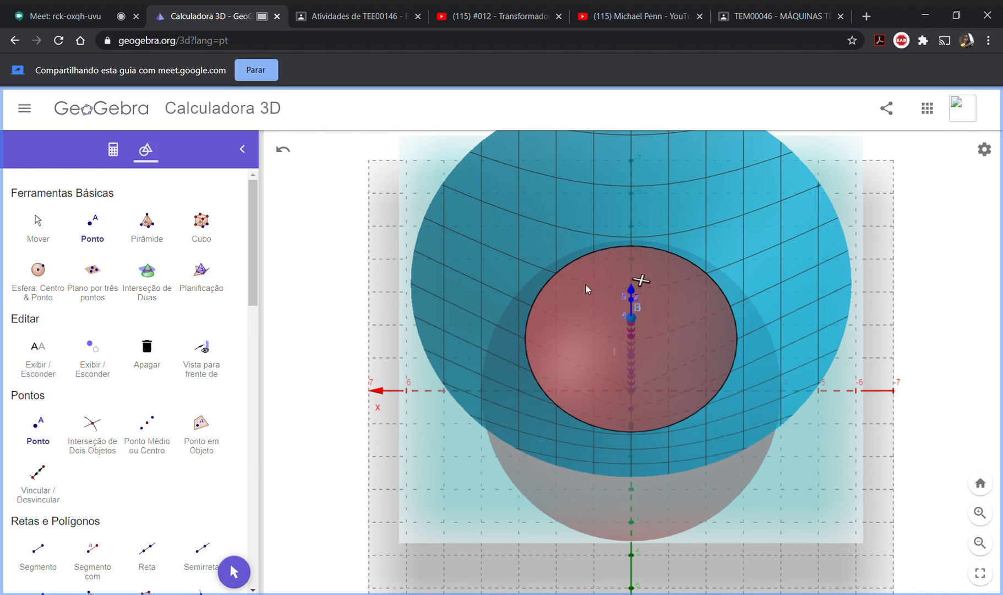
left_click(38, 226)
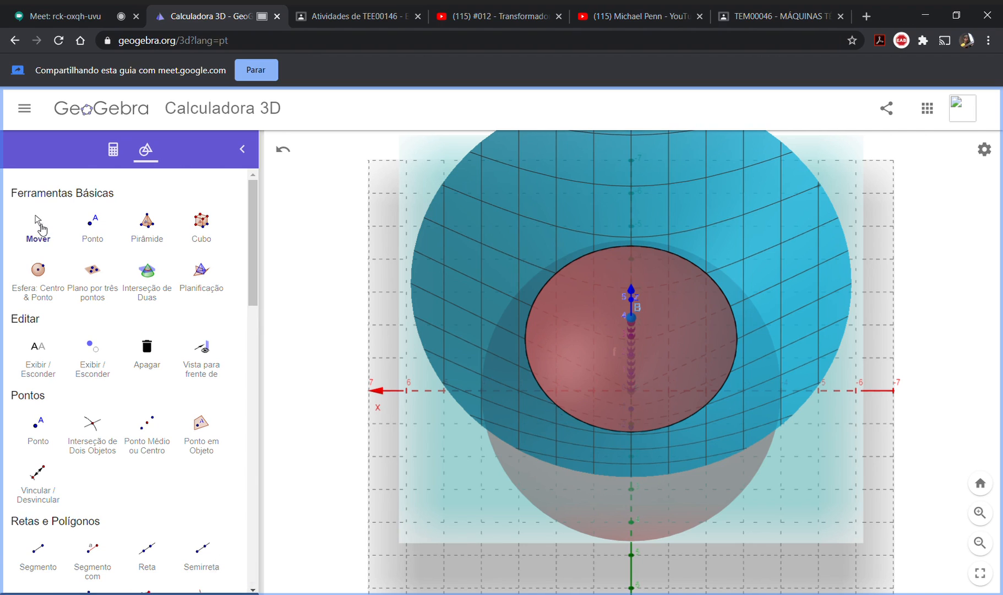
left_click(112, 148)
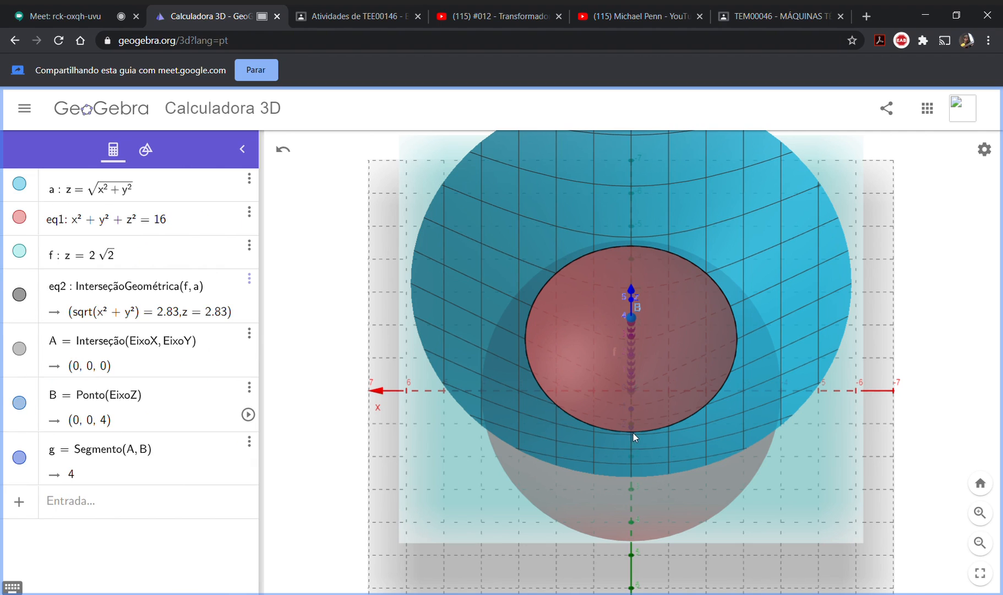
left_click_drag(327, 522, 386, 481)
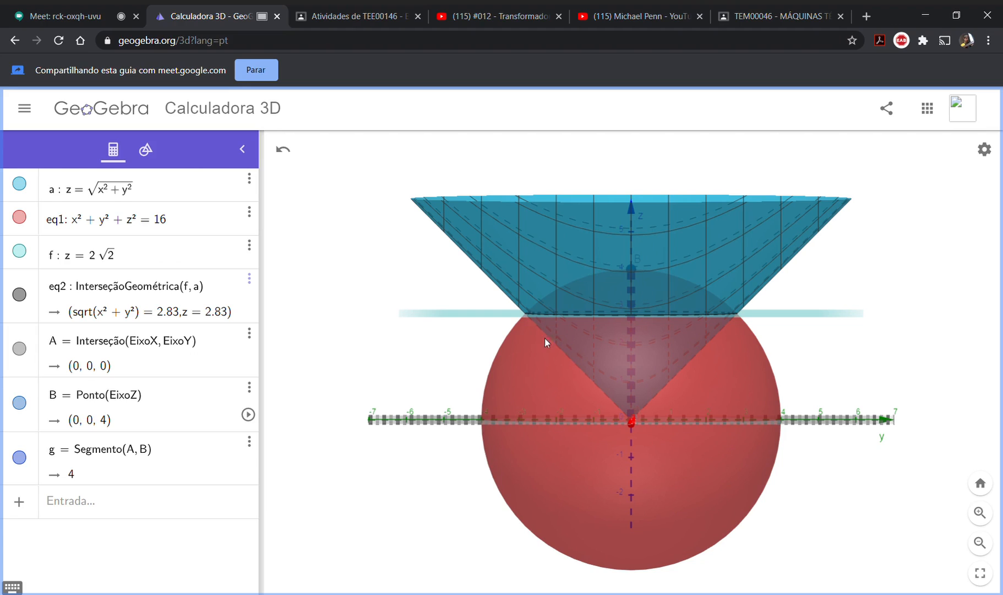
- Create a point with the coordinates (0, 2√2) as a new algebra entry
left_click(111, 500)
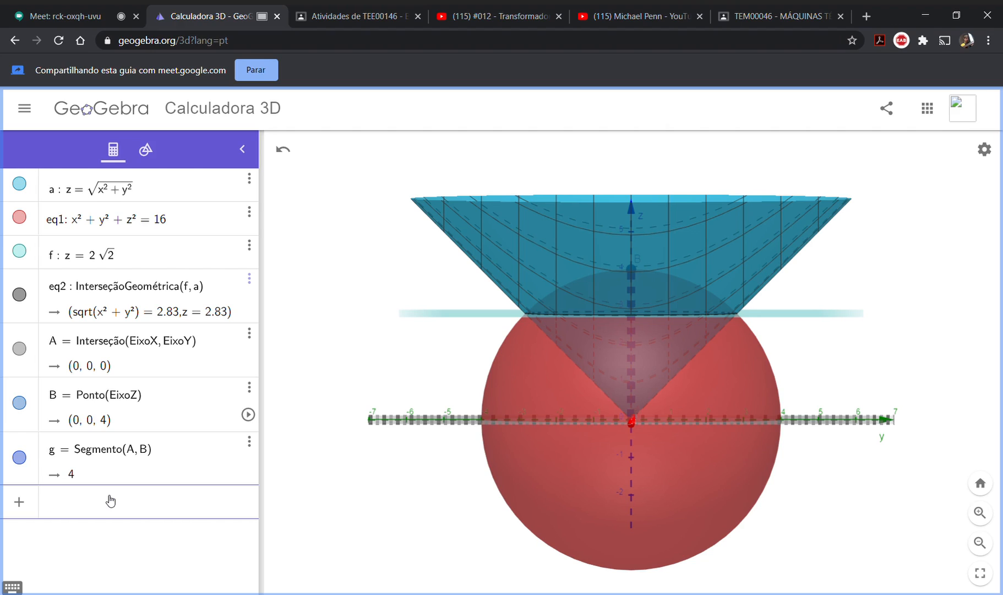
type("(0")
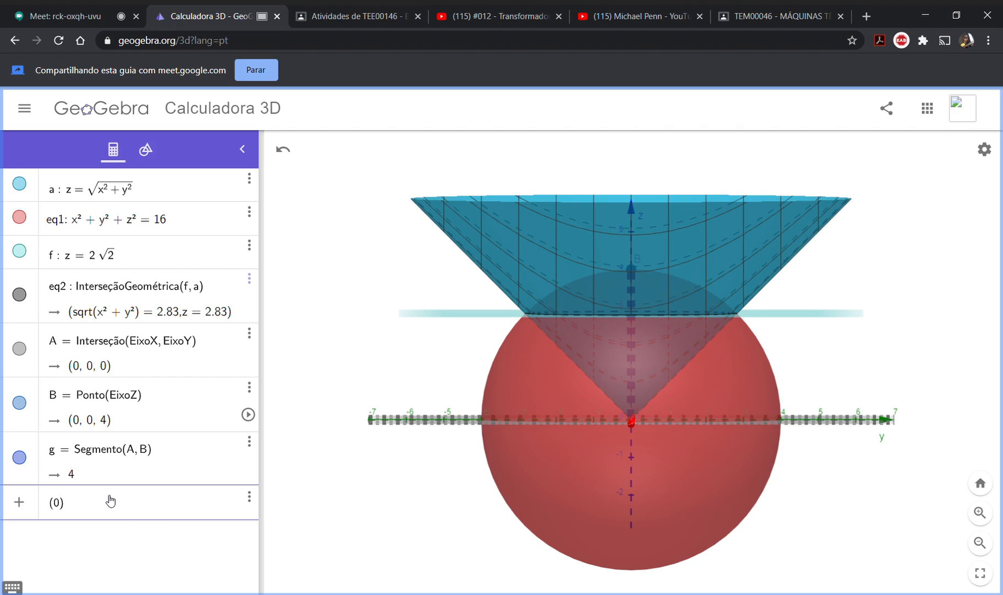
type(",")
type("2sqrt2")
key("Return")
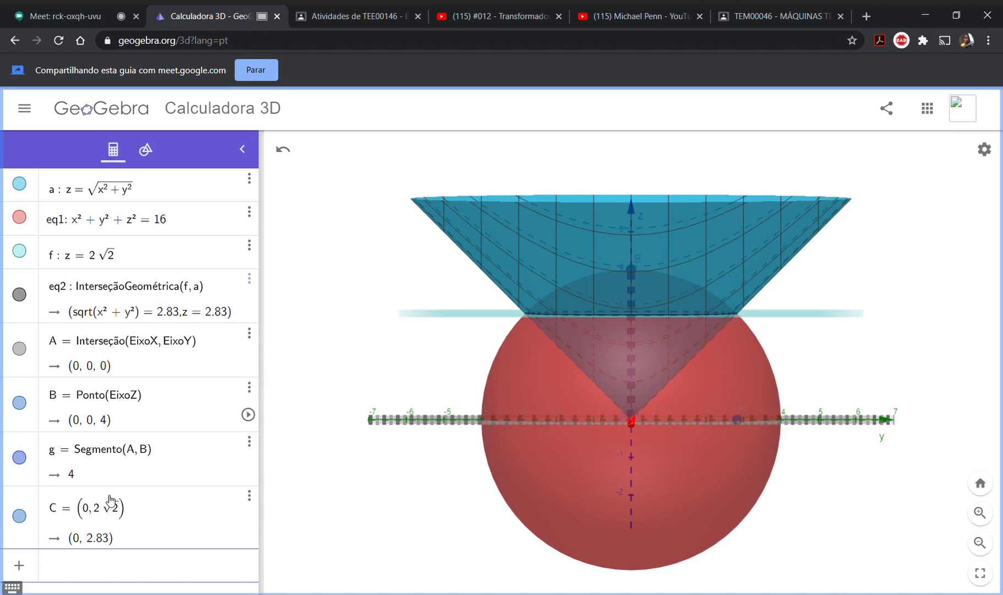
- Add 2√2 as the third coordinate of point C, making its definition (0, 2√2, 2√2)
left_click(122, 513)
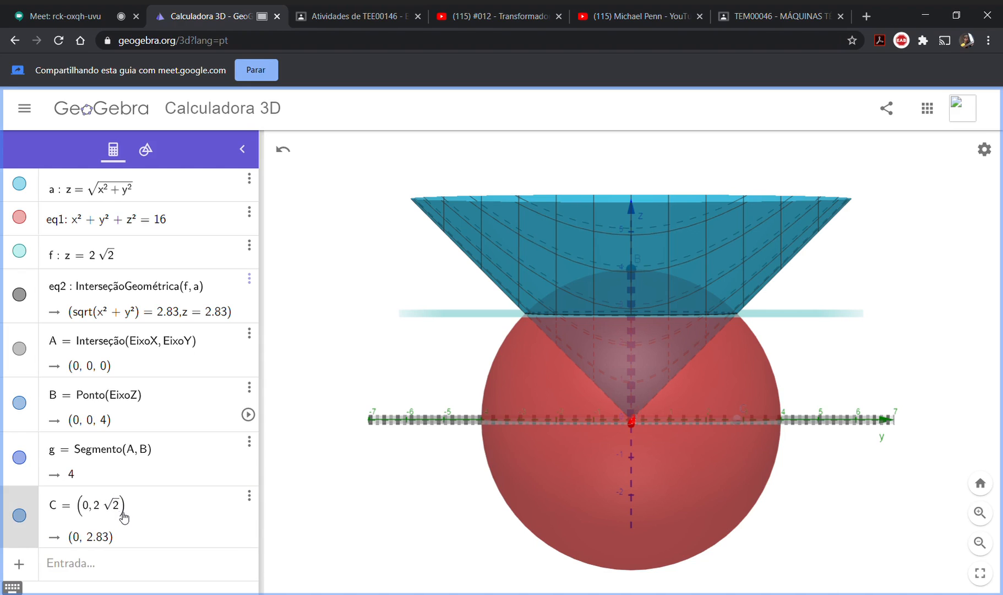
type(",")
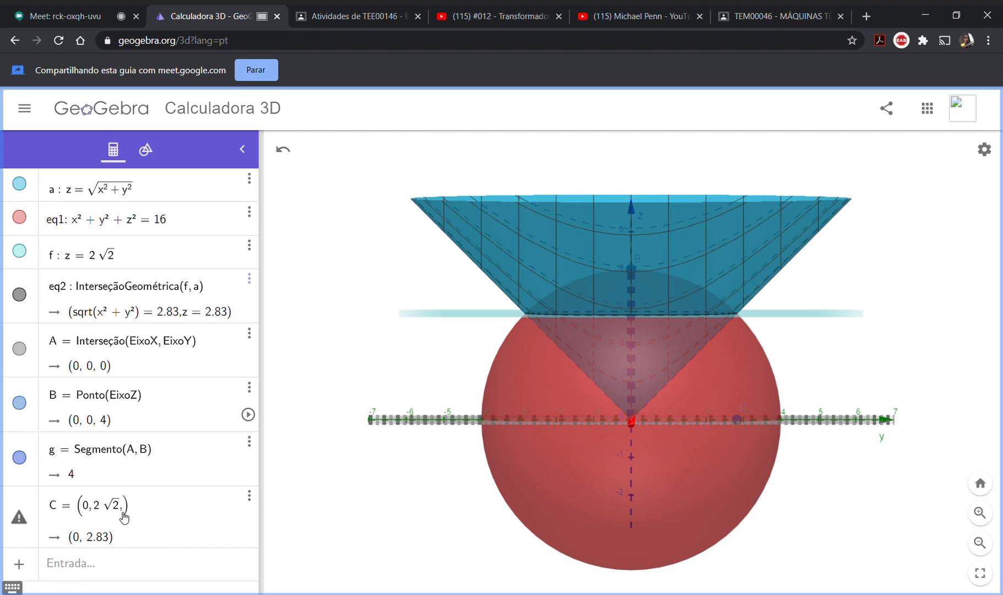
type("2sqrt2")
key("Return")
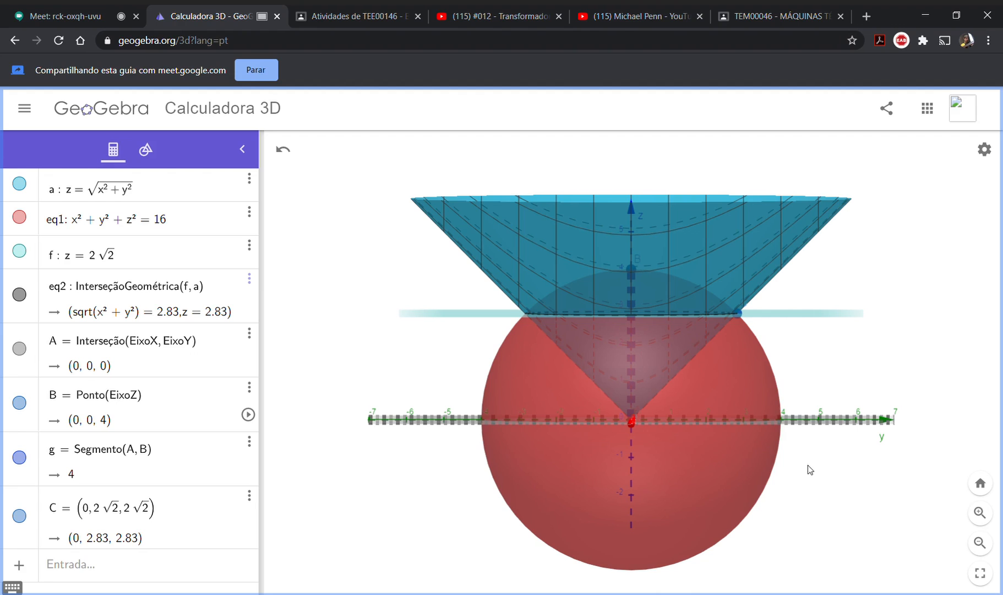
- Hide the cone and the sphere, leaving the plane z = 2√2, the intersection circle, the points and the z-axis segment displayed
left_click_drag(807, 481, 809, 504)
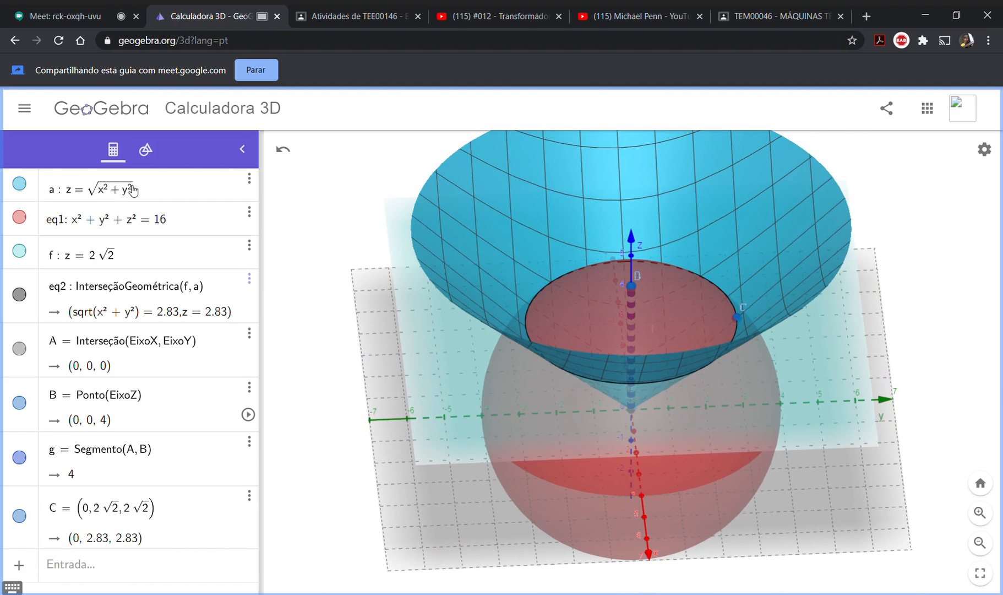
left_click(19, 184)
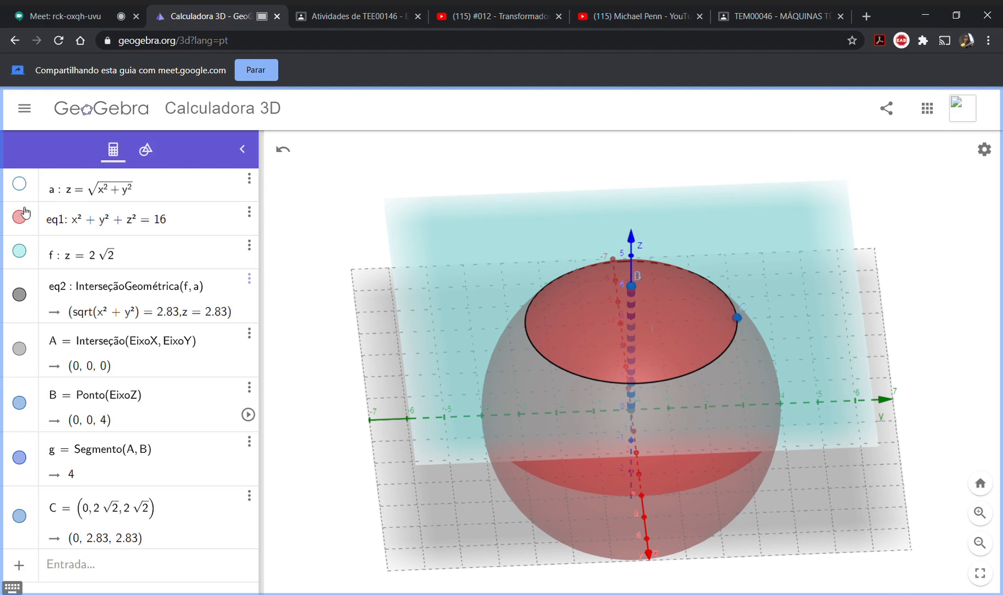
left_click(20, 216)
left_click_drag(782, 484, 781, 473)
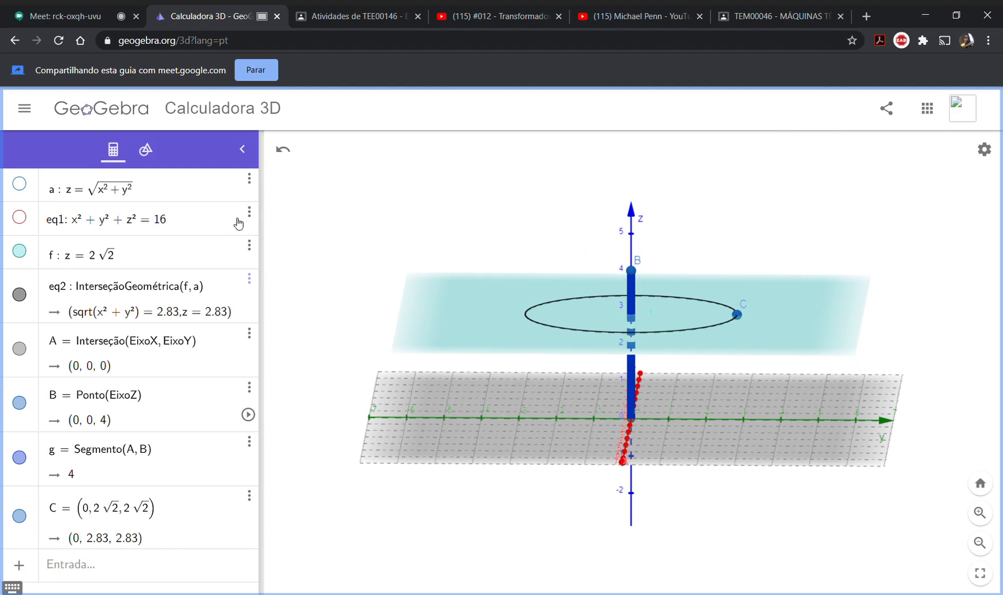
- Draw a segment from the origin point A to point C on the intersection circle
left_click(145, 148)
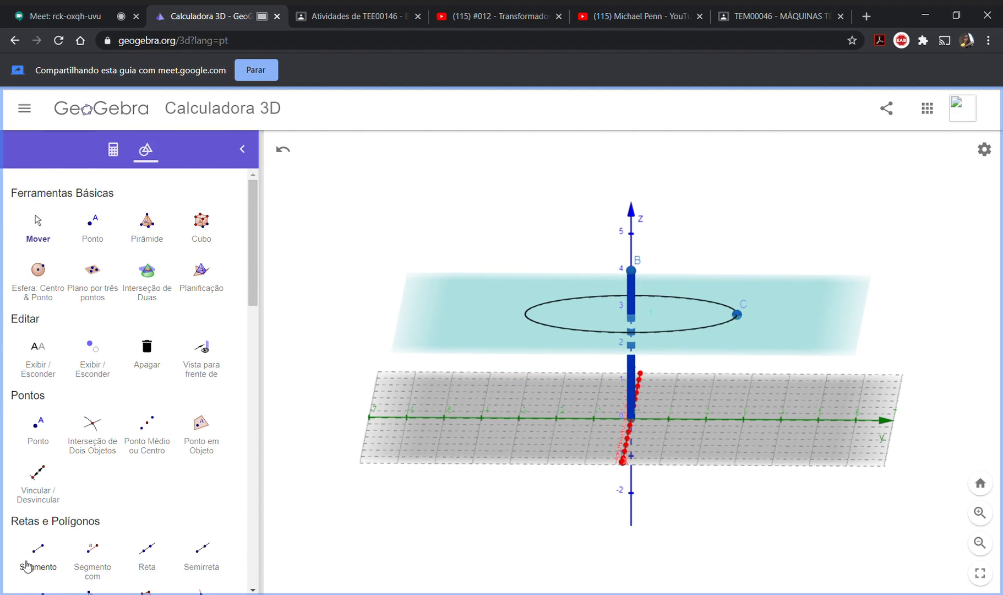
left_click(28, 564)
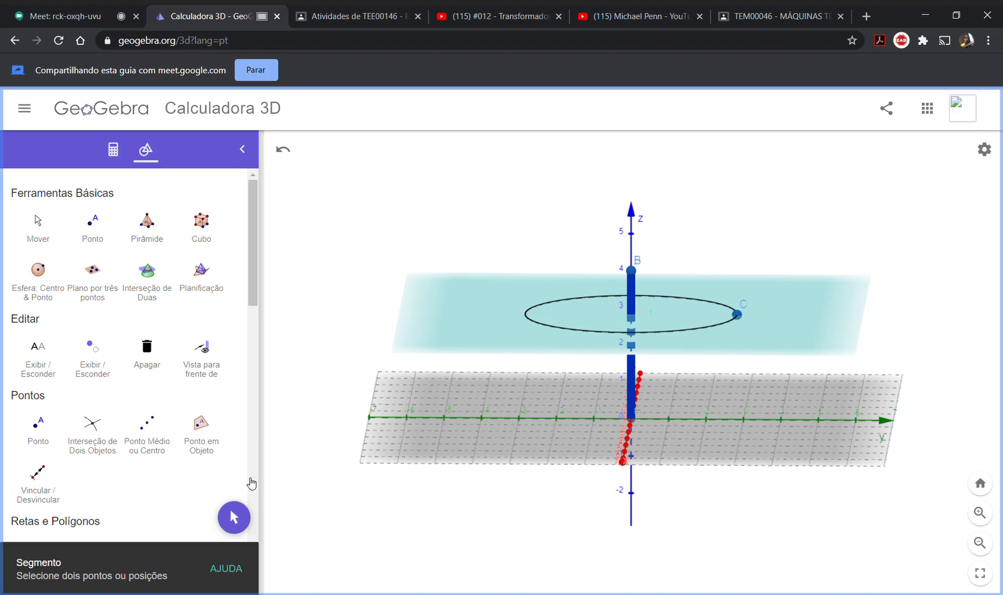
left_click(633, 418)
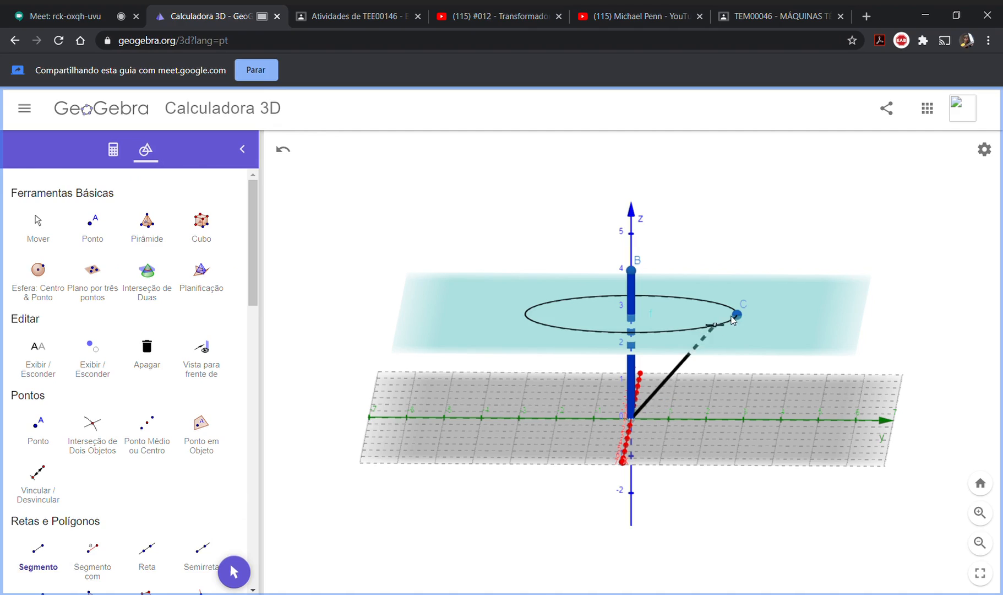
left_click(738, 314)
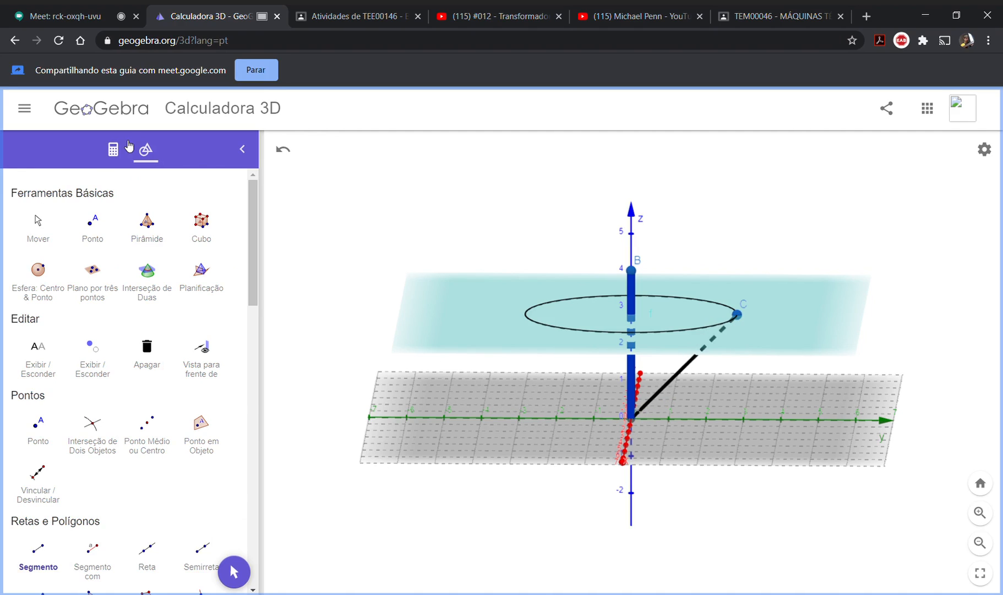
- Create point D = (0, −2√2, 2√2) from a copy of point C's definition, negating the second coordinate
left_click(112, 150)
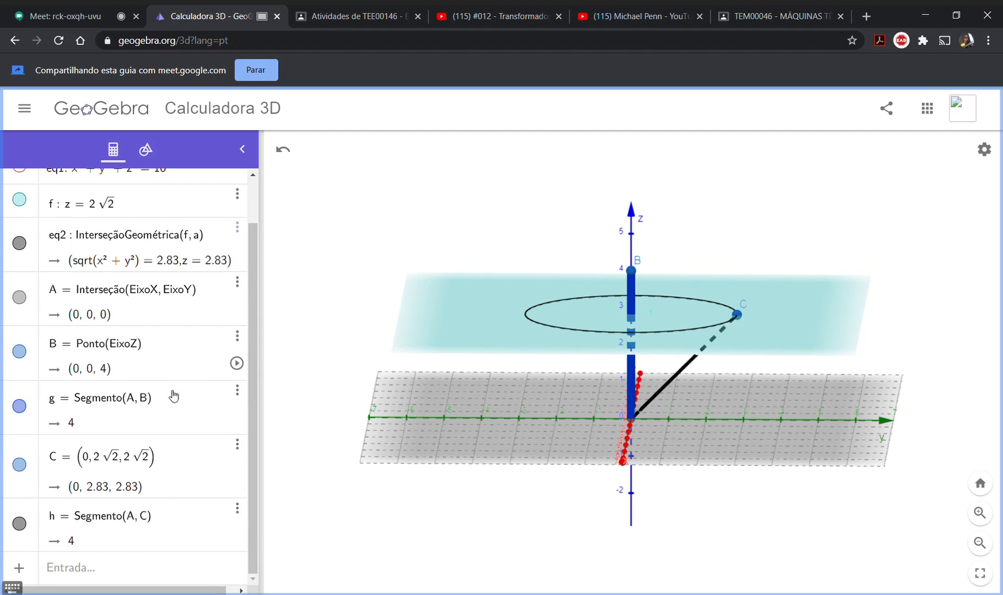
left_click(102, 458)
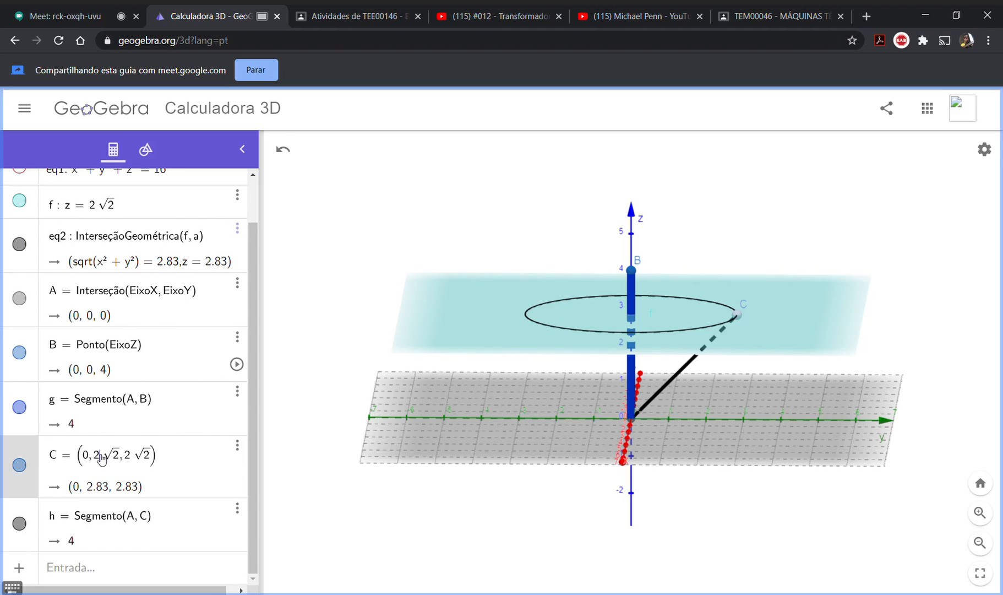
triple_click(130, 455)
key("ctrl+c")
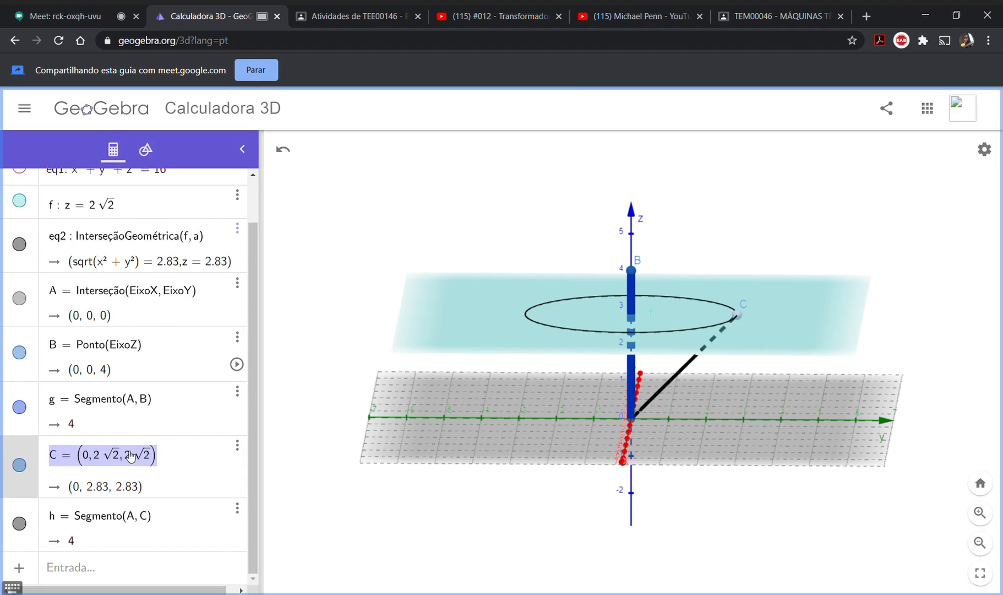
left_click(103, 567)
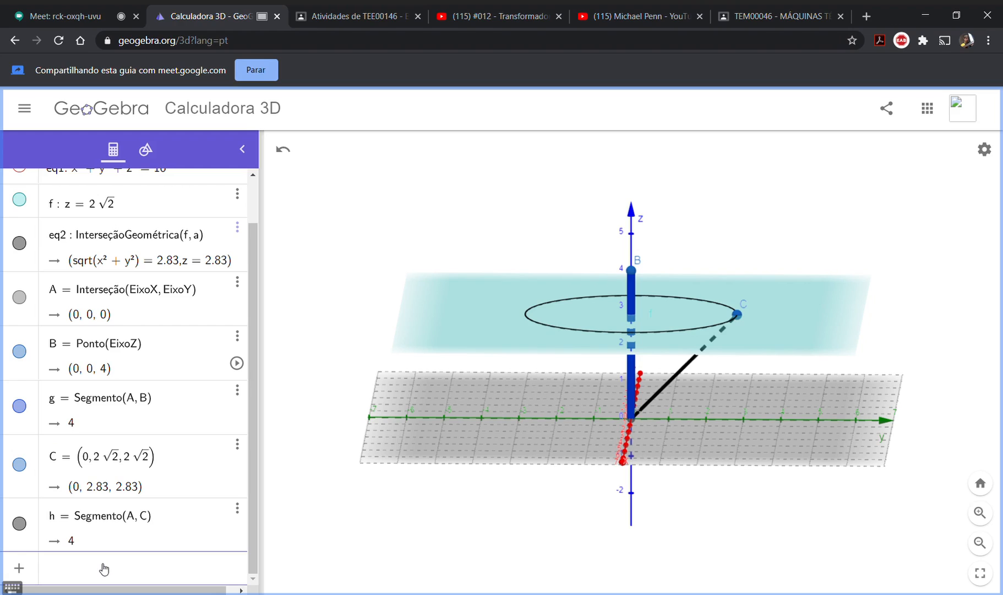
key("ctrl+v")
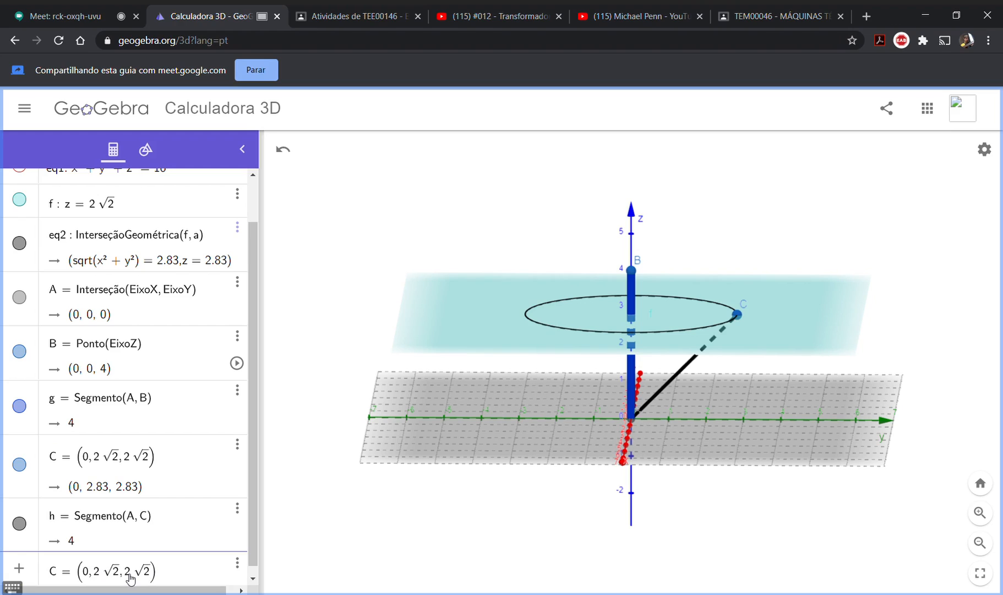
left_click(98, 572)
type("-")
left_click(58, 574)
key("BackSpace")
type("D")
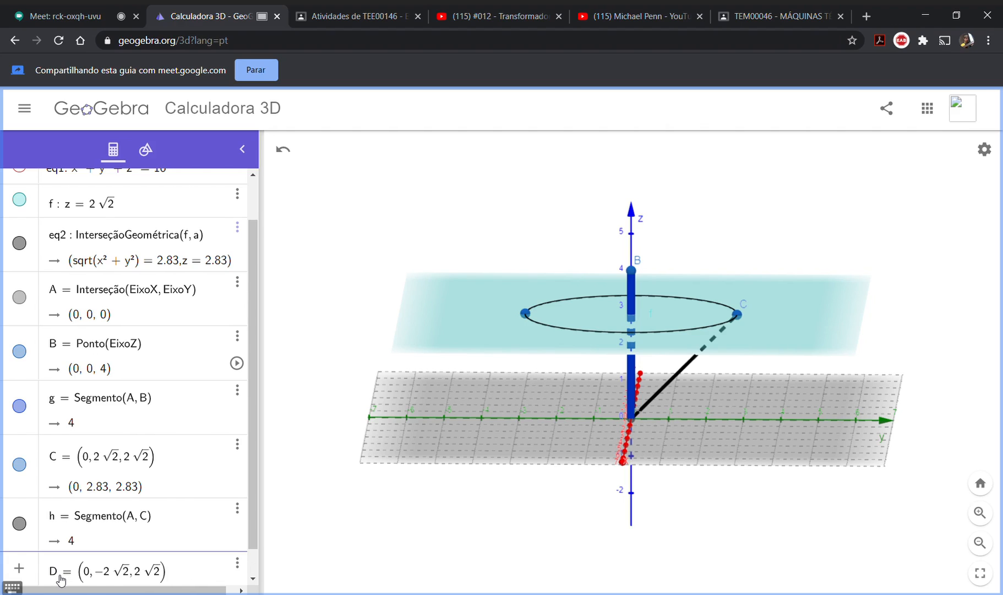
key("Return")
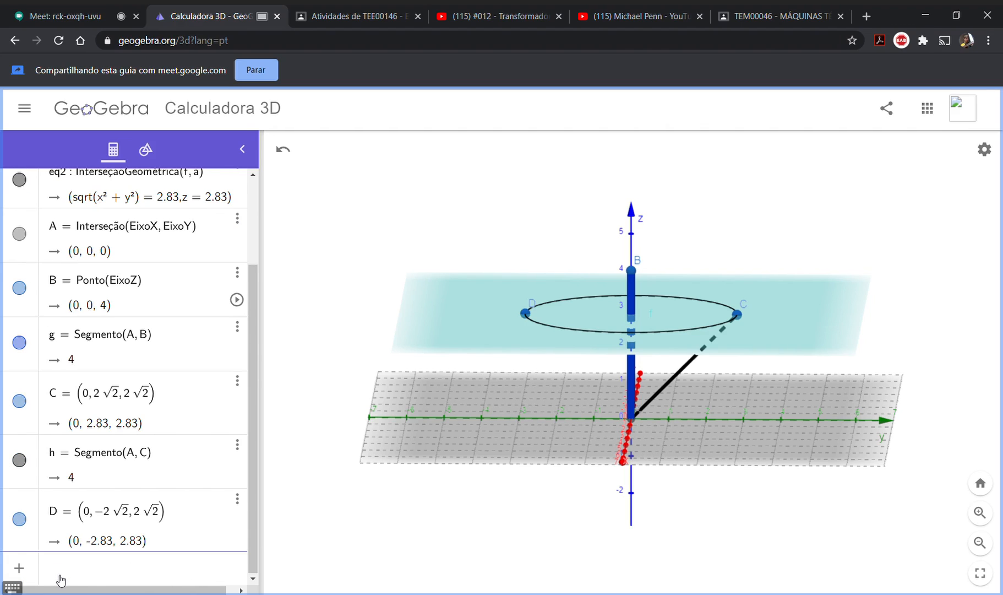
- Draw a segment from point D to the origin point A
left_click(152, 153)
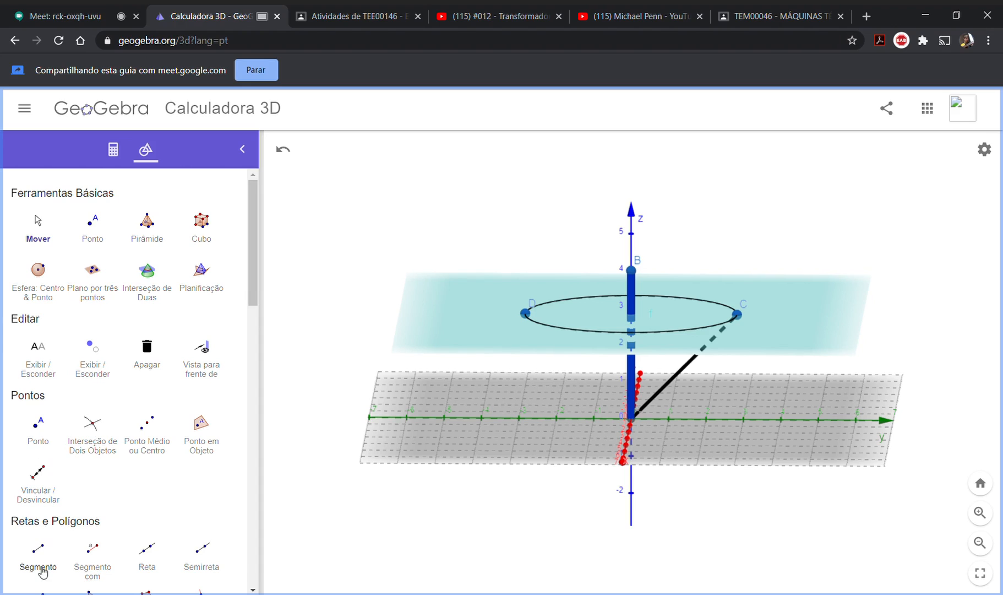
left_click(39, 567)
left_click(527, 314)
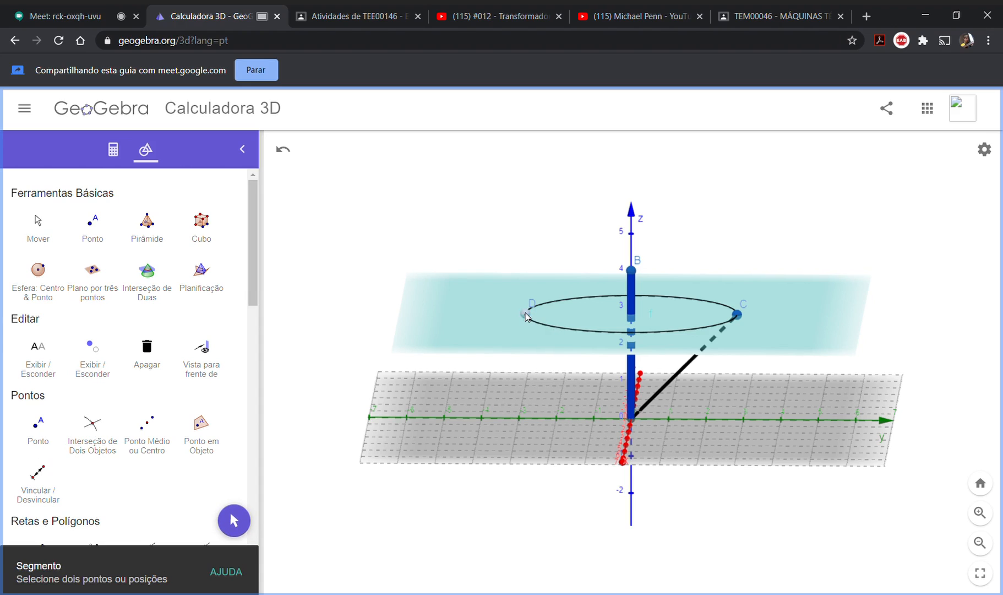
left_click(632, 420)
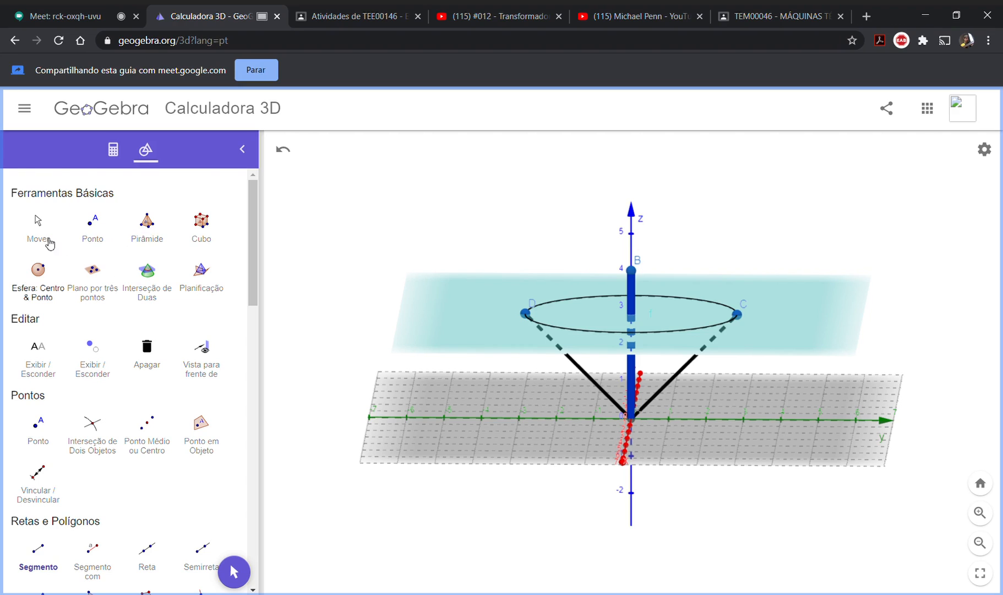
- Show the cone z = √(x² + y²) and the sphere x² + y² + z² = 16 again
left_click(112, 156)
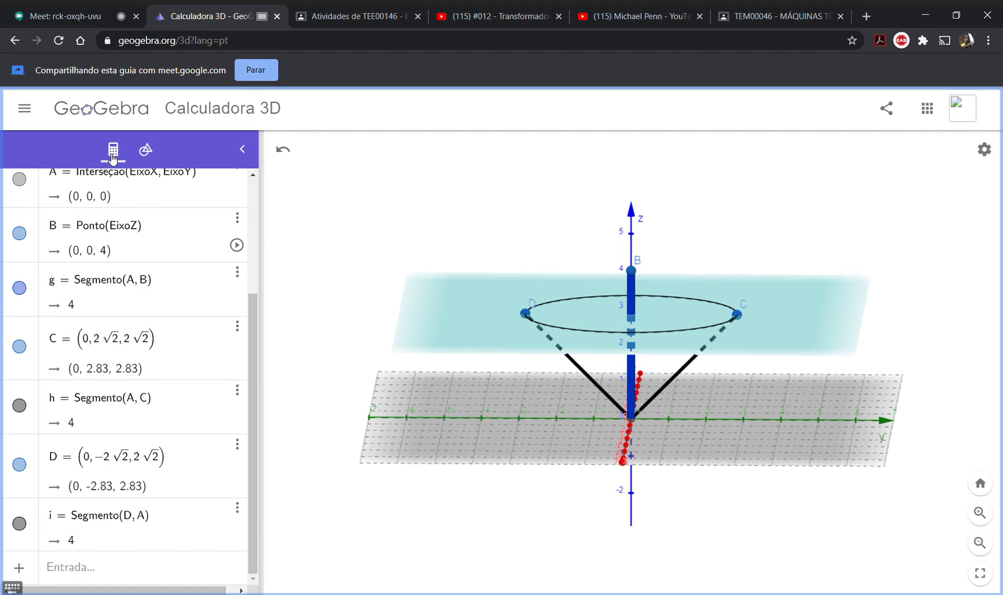
scroll(38, 220, "up", 3)
left_click(21, 184)
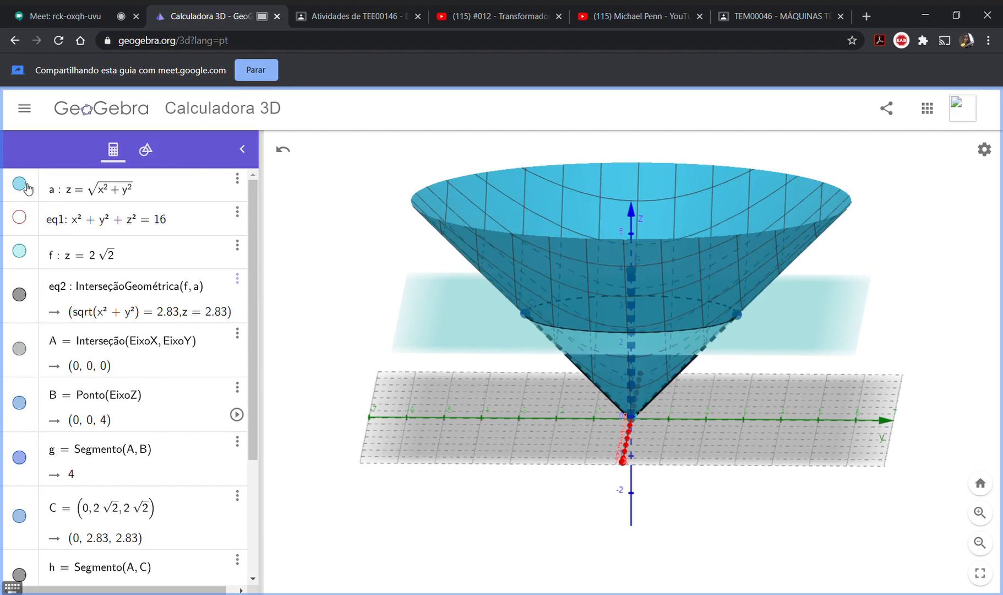
left_click(20, 218)
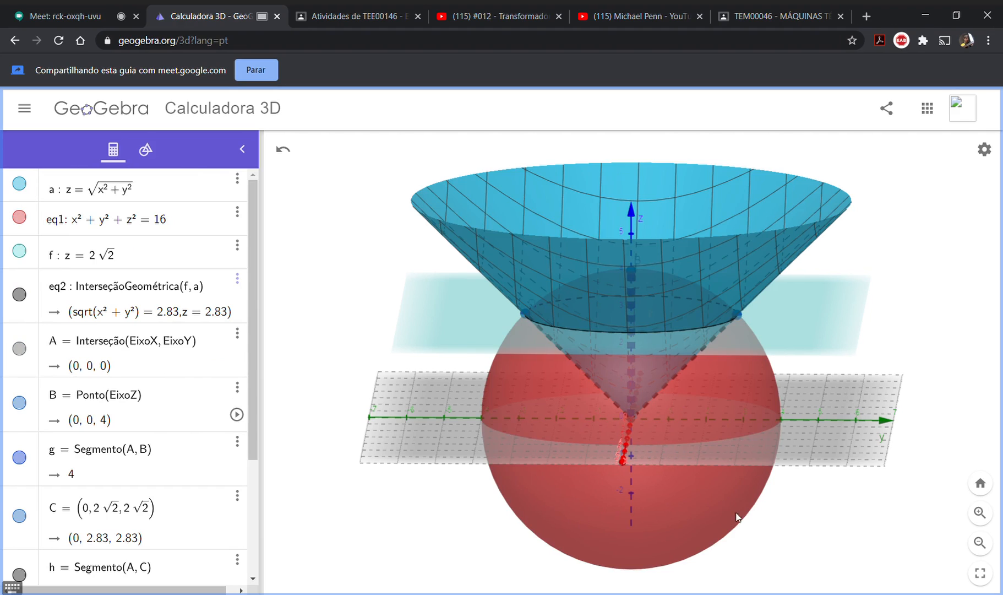
- Examine the region enclosed by the cone and the sphere from several angles, keeping the sphere's equation as x² + y² + z² = 16
left_click_drag(778, 544, 778, 538)
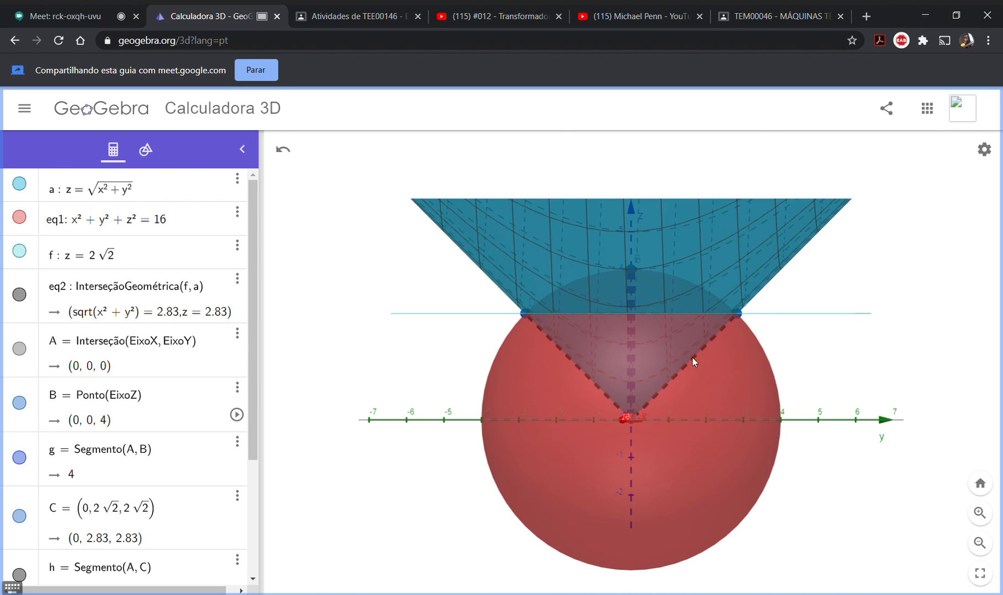
mouse_move(809, 361)
left_mouse_down()
mouse_move(791, 367)
mouse_move(818, 364)
left_mouse_up()
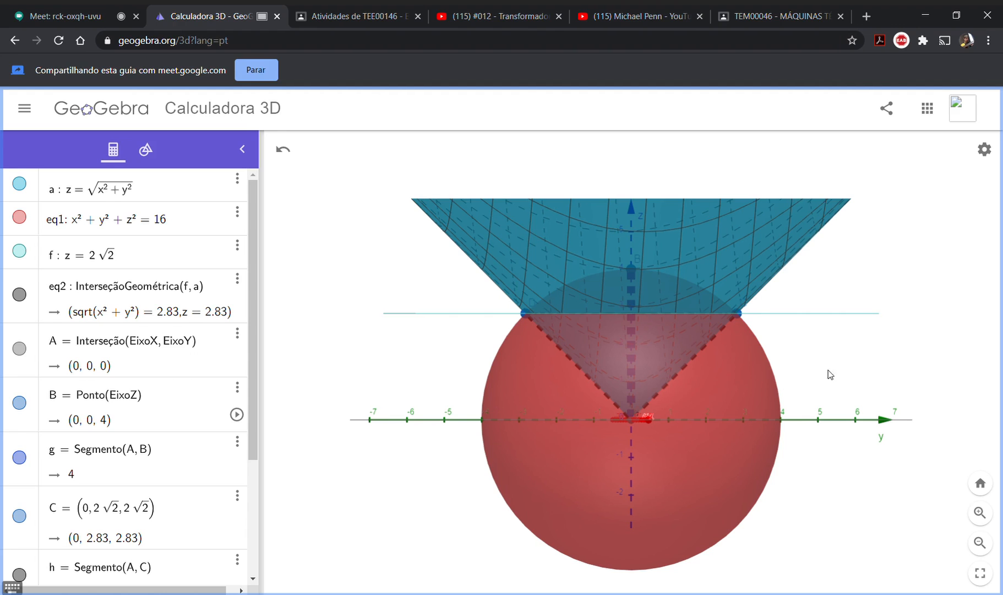
left_click_drag(838, 365, 774, 379)
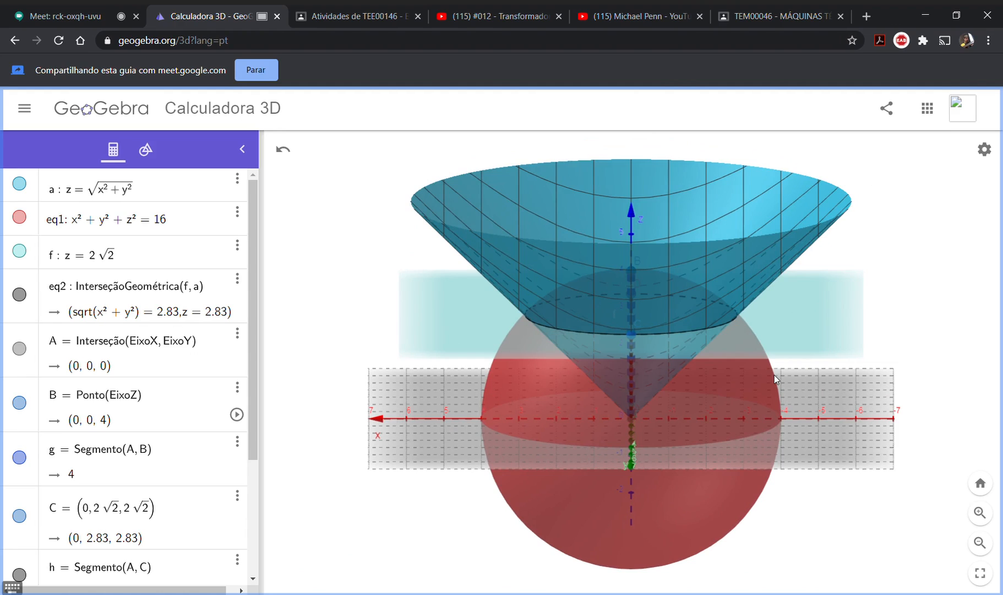
double_click(650, 390)
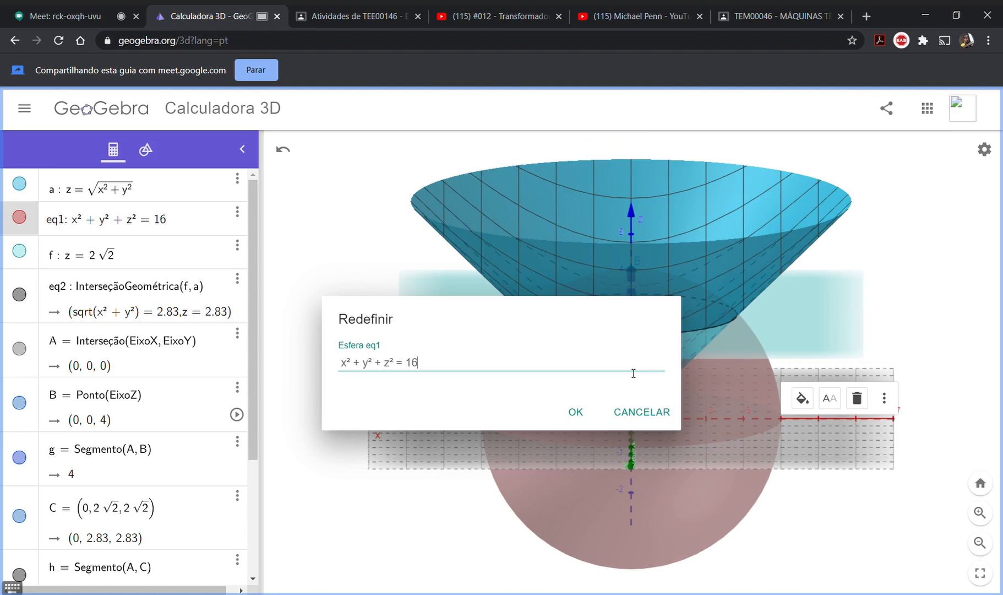
left_click(576, 413)
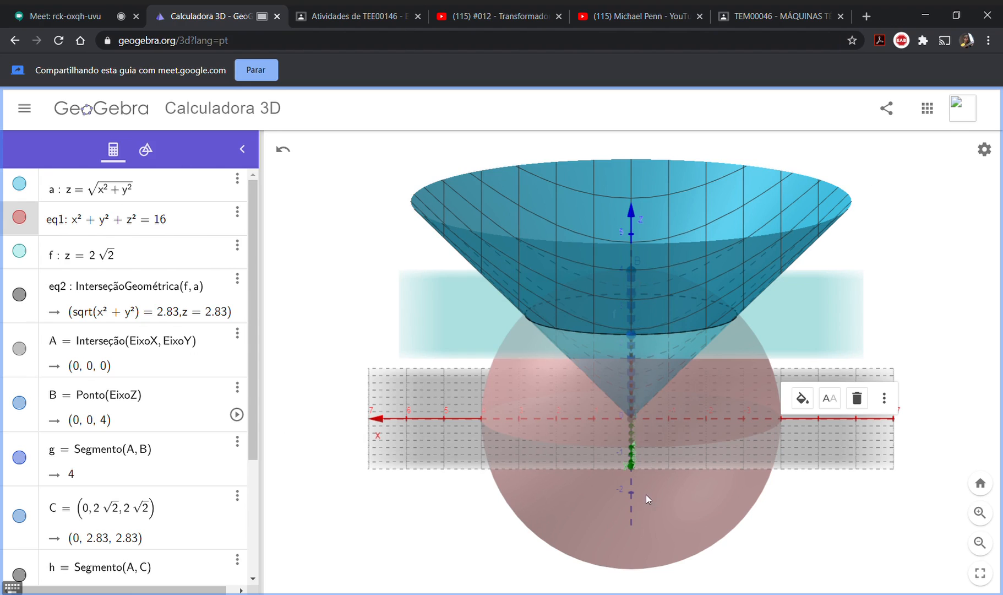
right_click_drag(635, 522, 696, 514)
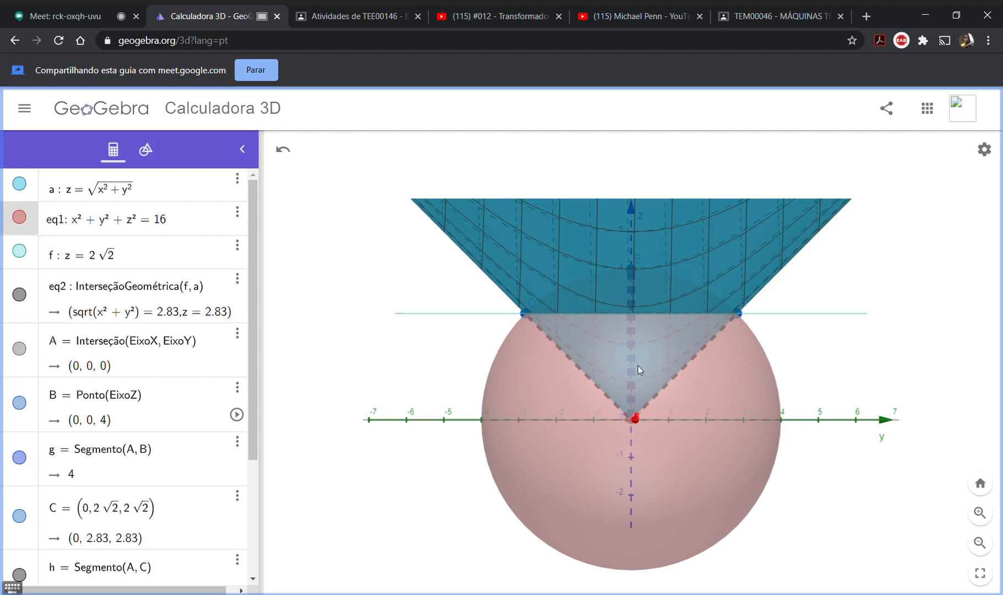
left_click_drag(835, 405, 780, 398)
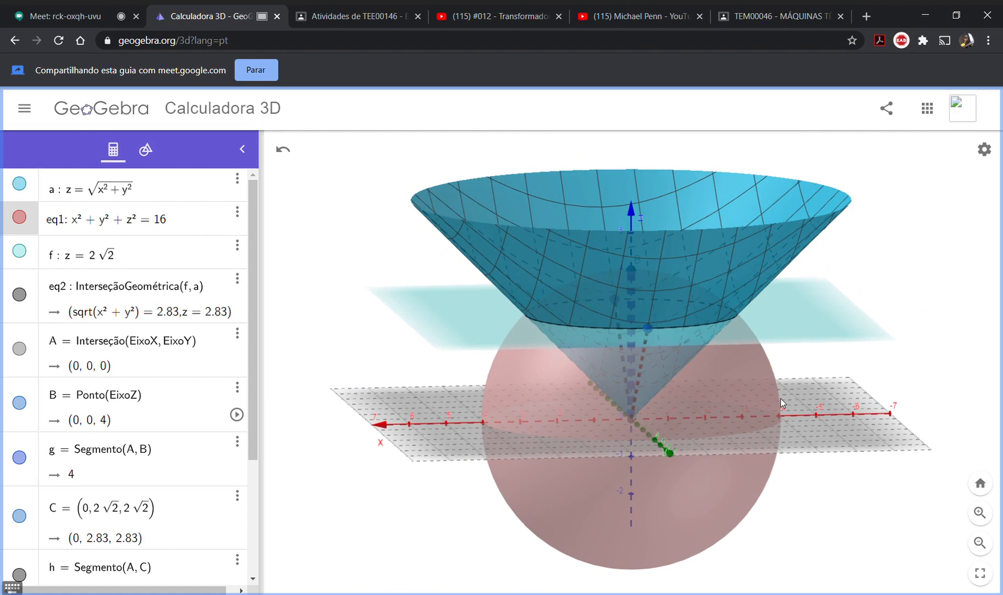
- Hide the plane z = 2√2 and the sphere, and inspect the cone with its circle and segments
left_click(20, 251)
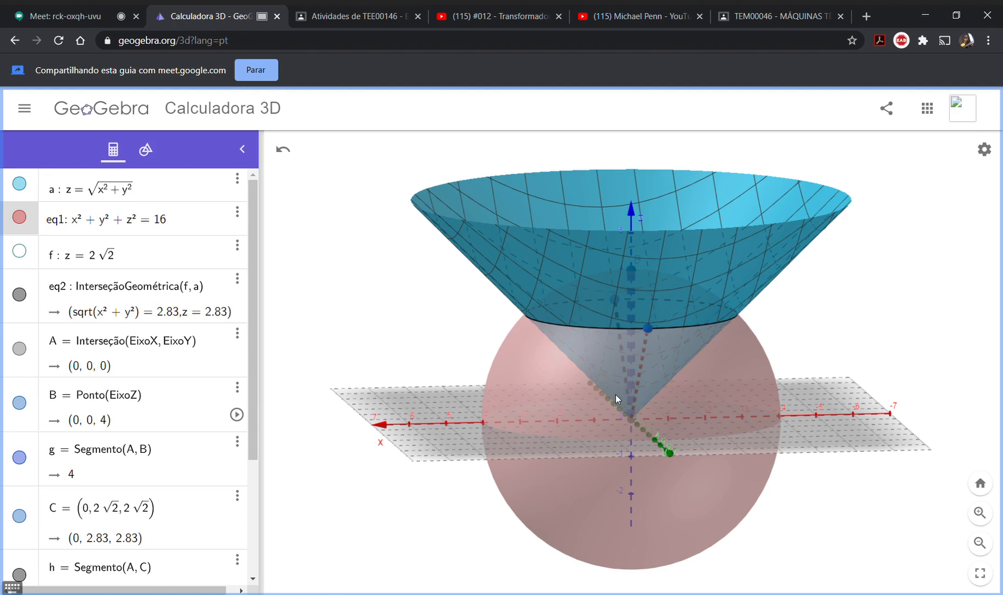
left_click(19, 217)
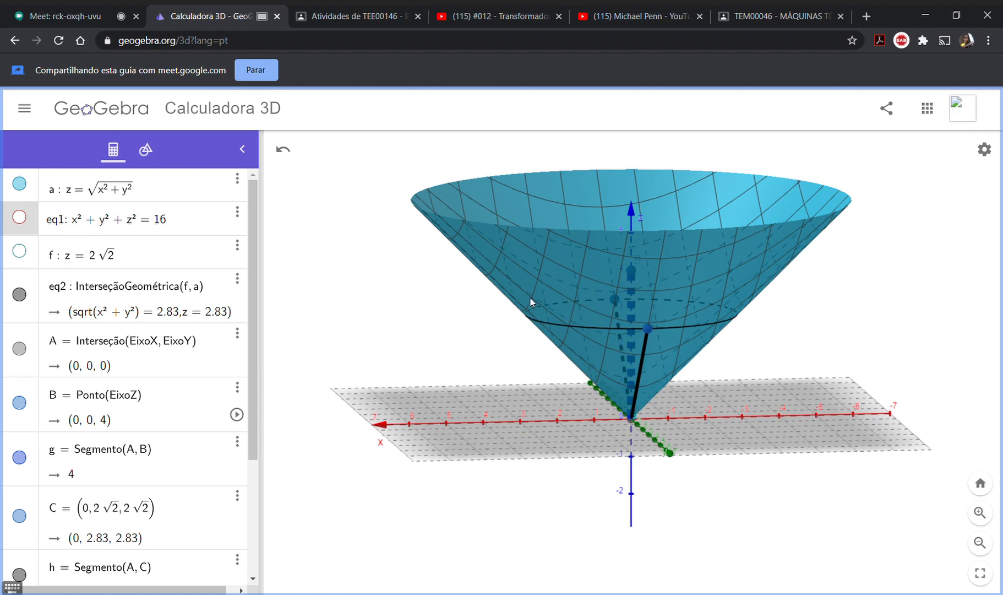
mouse_move(736, 502)
left_mouse_down()
mouse_move(762, 504)
mouse_move(765, 492)
mouse_move(754, 497)
left_mouse_up()
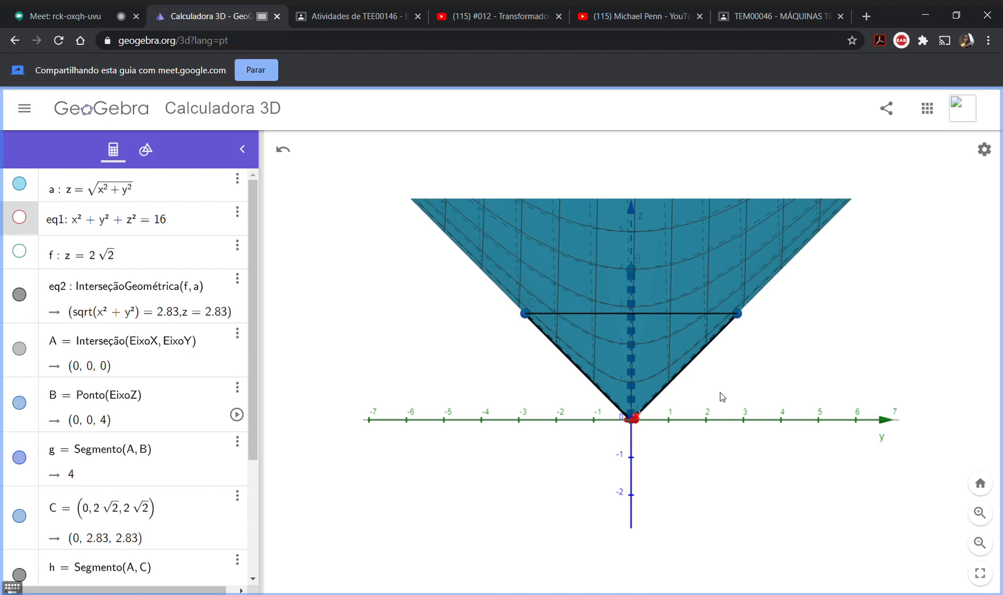
left_click_drag(717, 394, 679, 404)
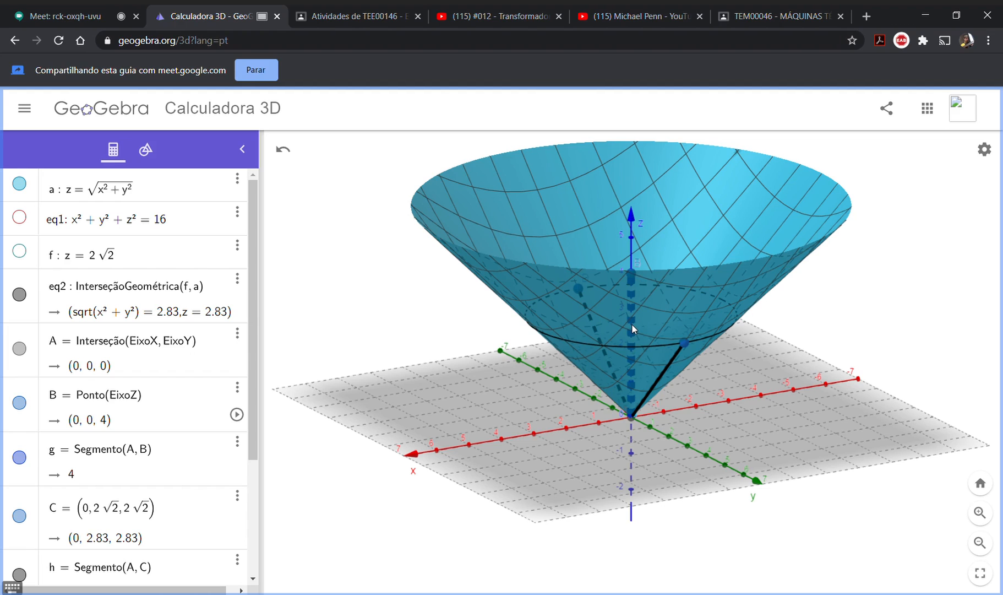
- Enter (0, 02SQRT2) as a new point in the algebra list
scroll(18, 478, "down", 3)
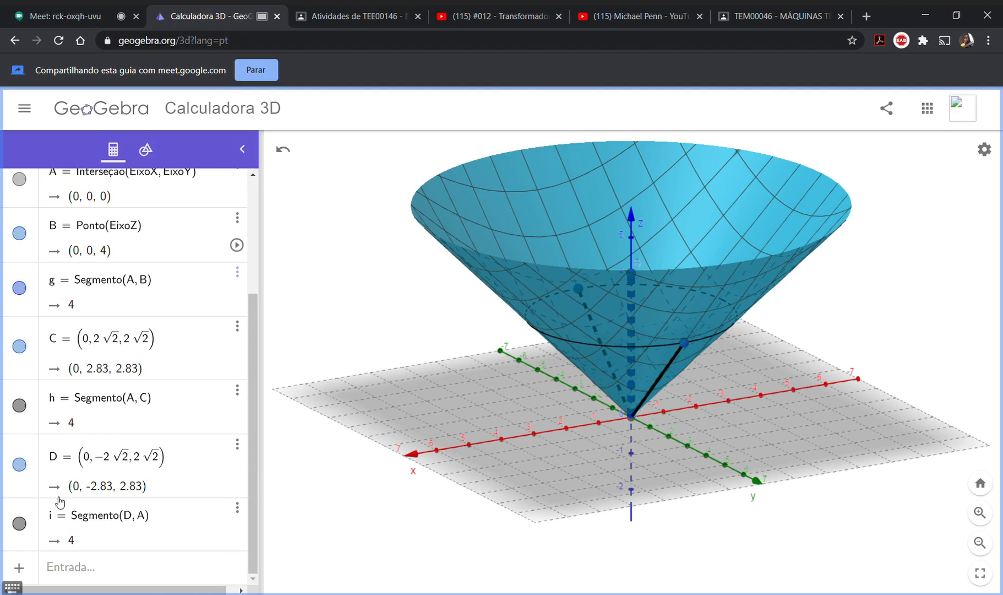
left_click(105, 572)
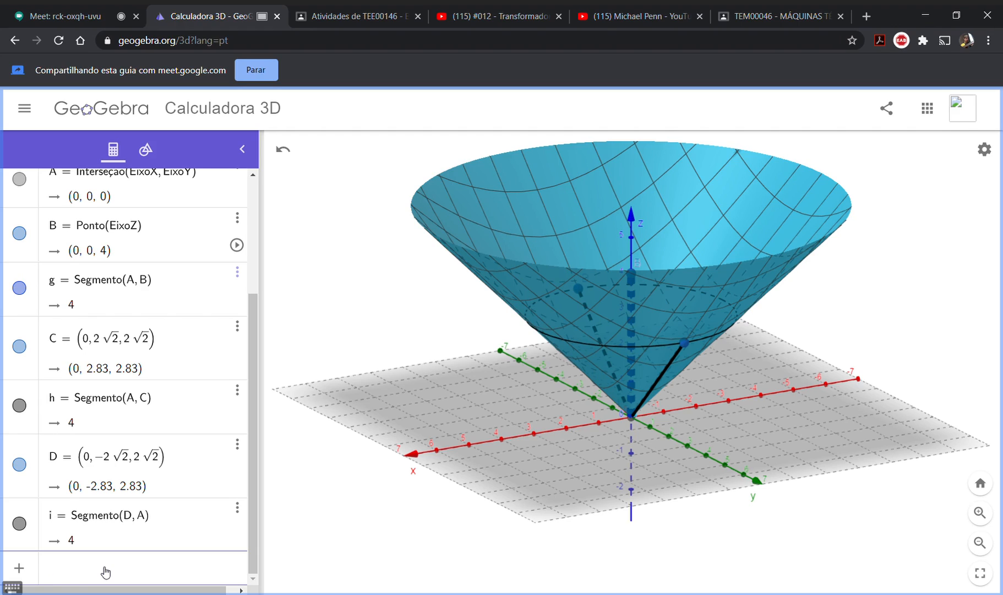
type("(0,")
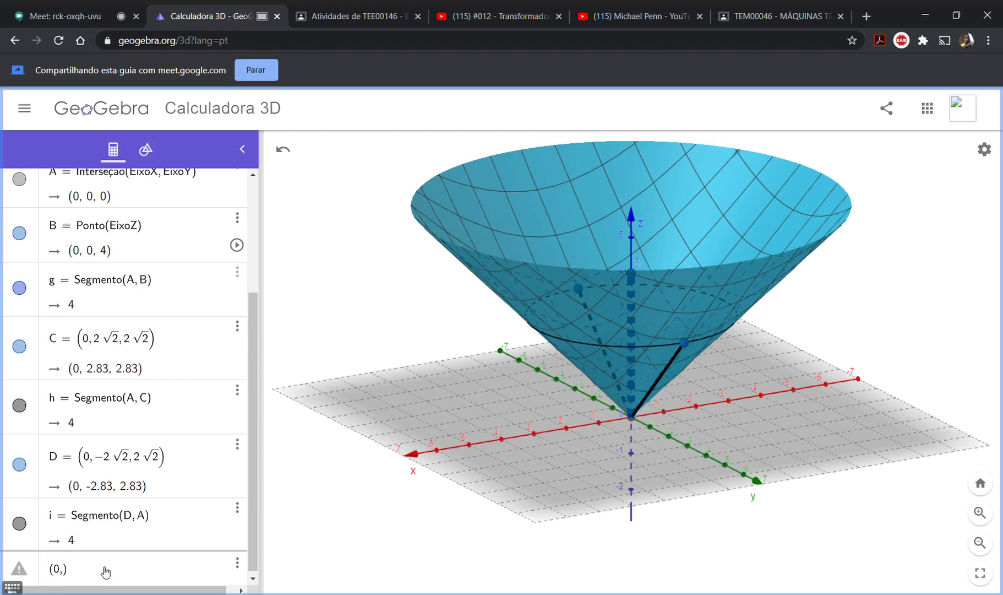
type("02SQRT")
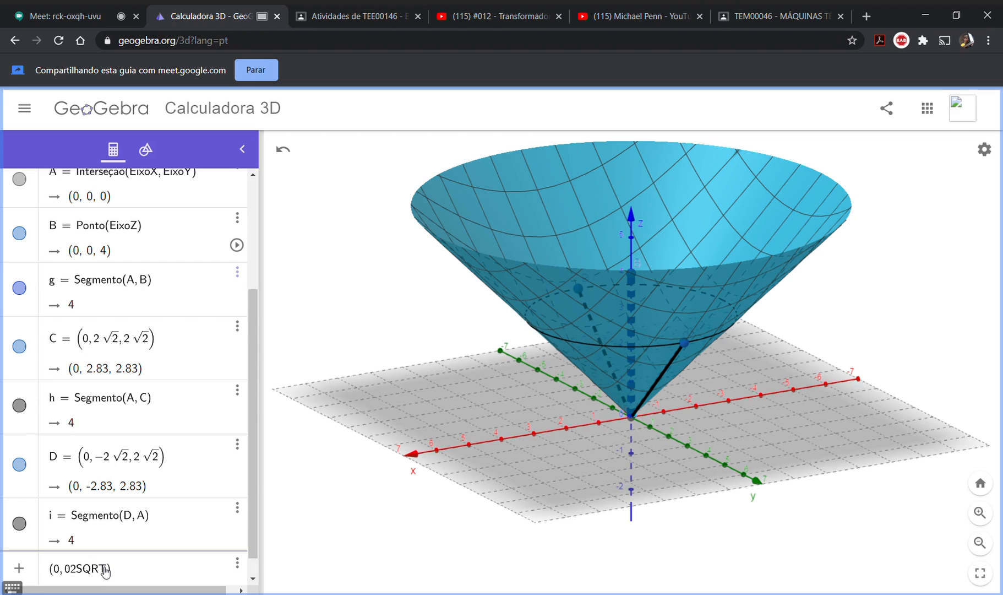
type("2")
key("Return")
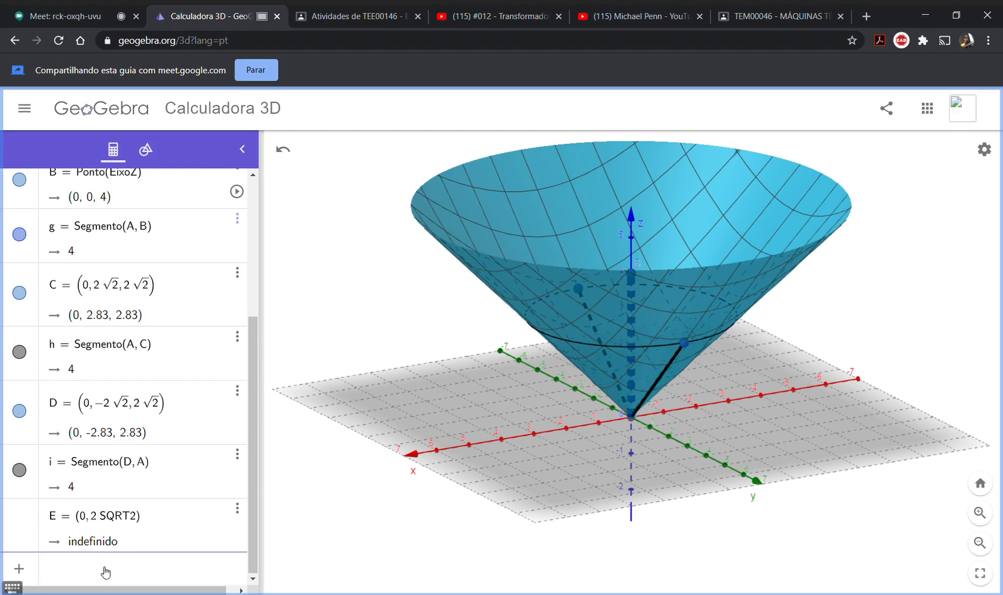
- Edit point E's definition to three coordinates, (0, 2, 2 SQRT2)
left_click(134, 521)
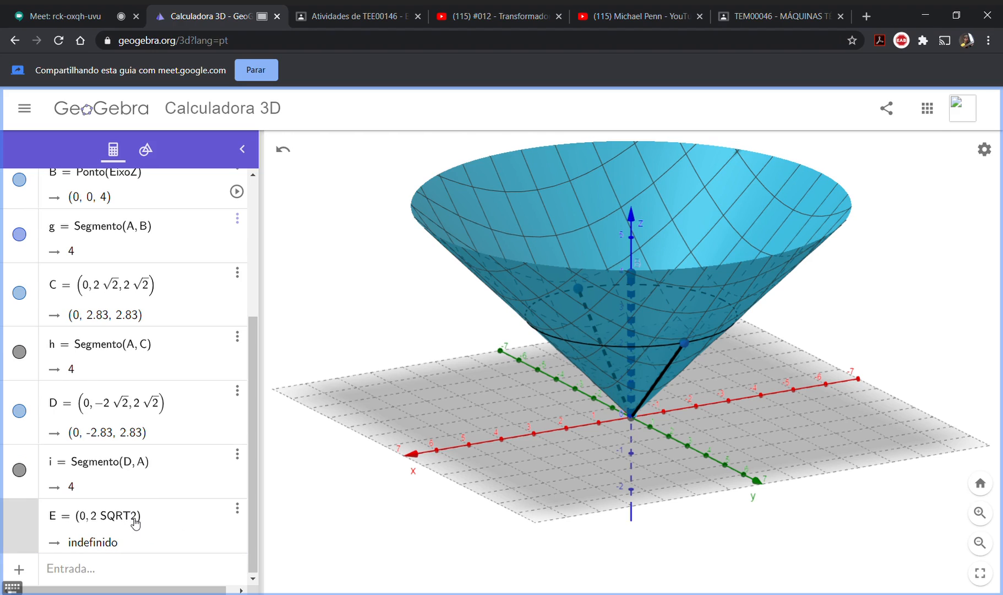
key("BackSpace")
key("BackSpace")
key("BackSpace")
key("BackSpace")
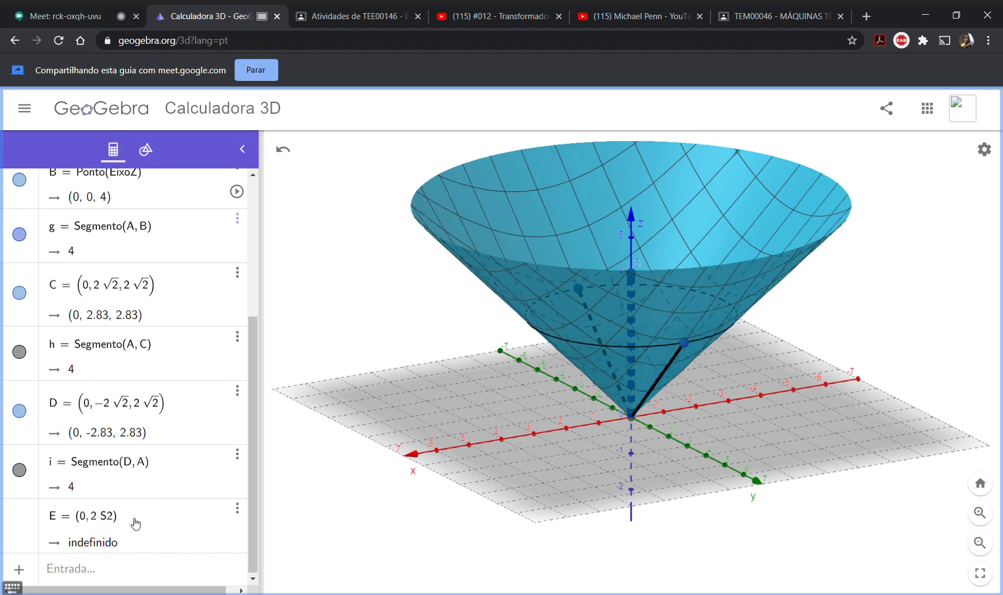
type("s")
key("BackSpace")
key("BackSpace")
type(",sqrt2")
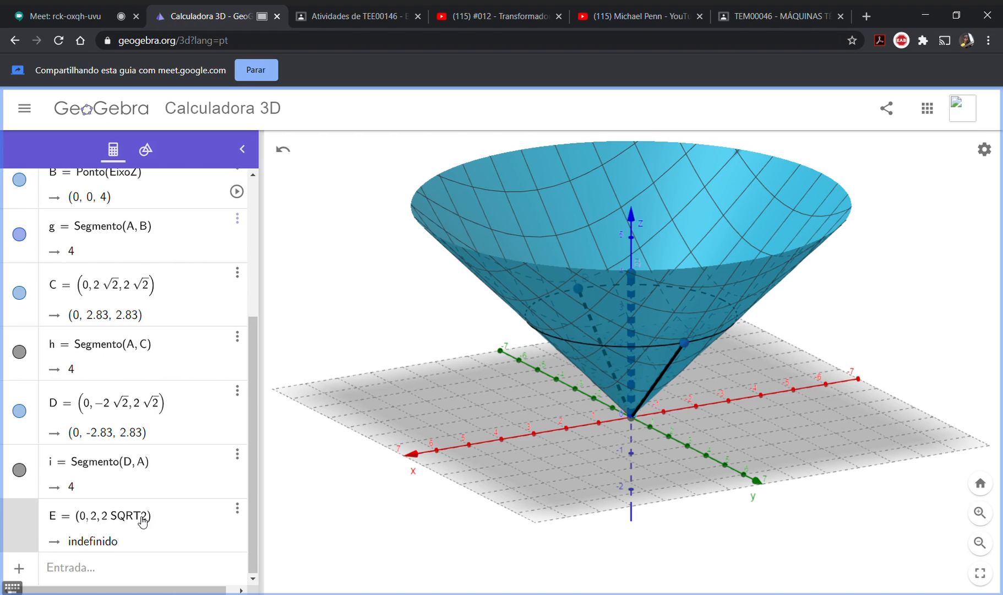
- Try to re-enter the square root in point E's z coordinate as sqrt
left_click(142, 520)
key("BackSpace")
key("BackSpace")
key("BackSpace")
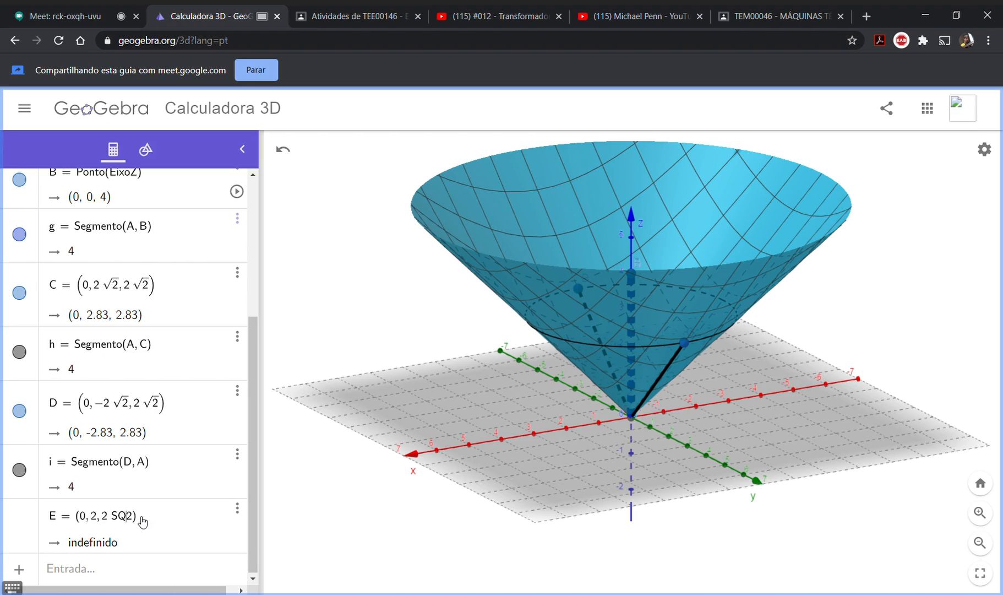
key("BackSpace")
key("BackSpace")
type("S")
key("BackSpace")
type("sqrt")
key("Return")
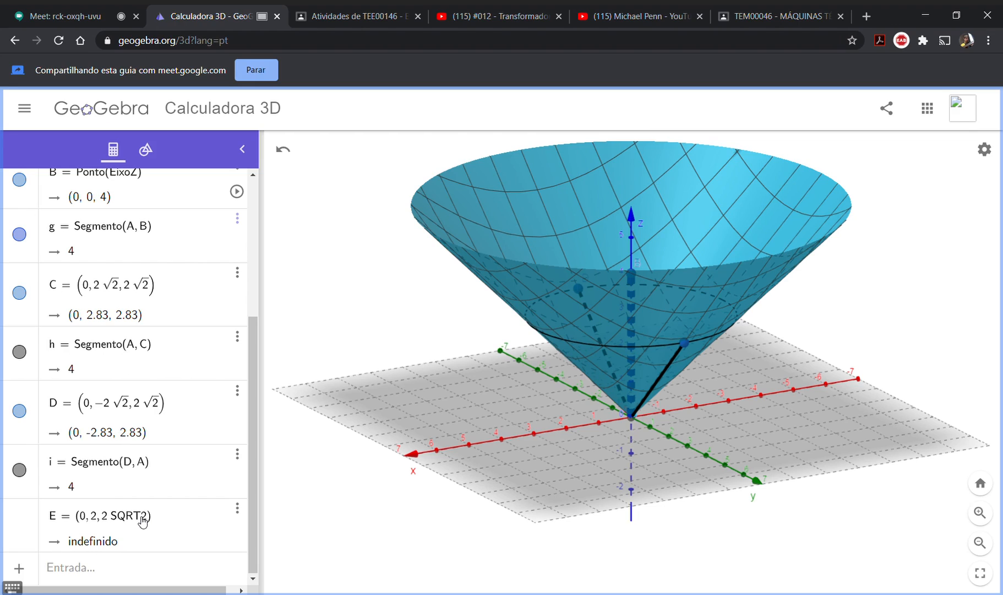
- Replace point E's z coordinate with 2, defining the point as (0, 2, 2)
left_click(144, 520)
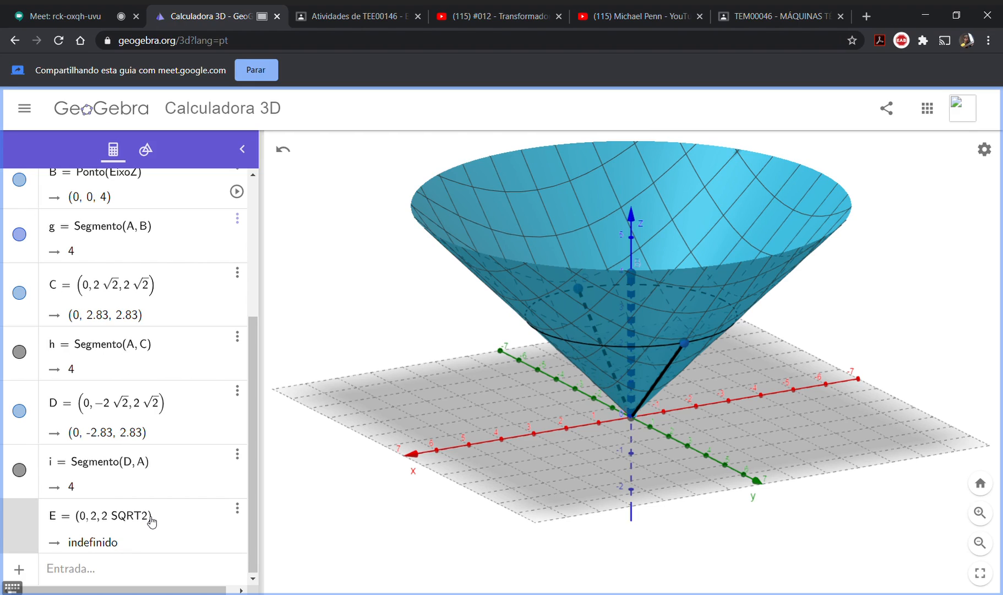
key("BackSpace")
key("BackSpace")
key("BackSpace")
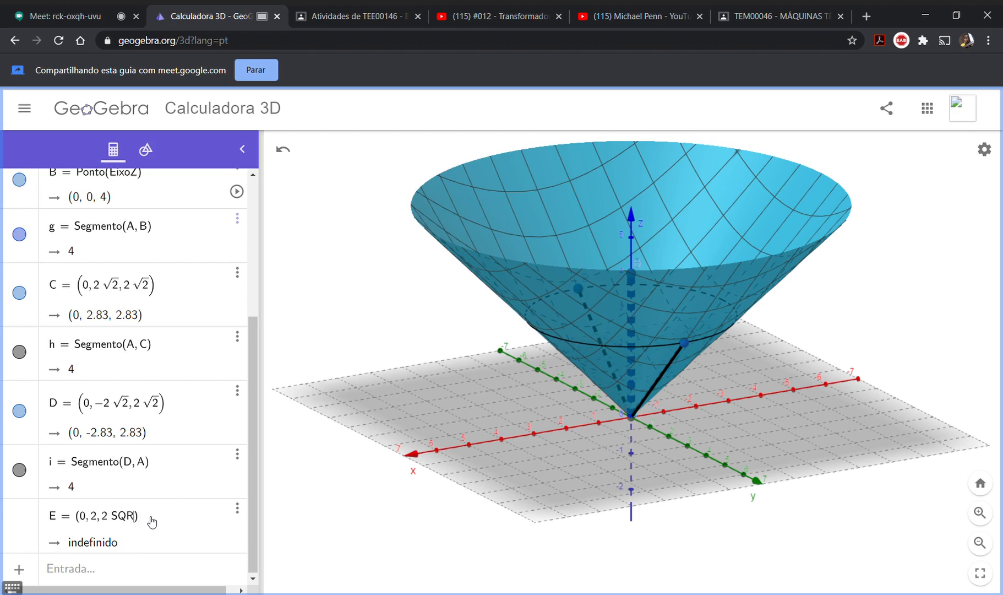
key("BackSpace")
key("BackSpace")
key("BackSpace")
key("BackSpace")
left_click(158, 526)
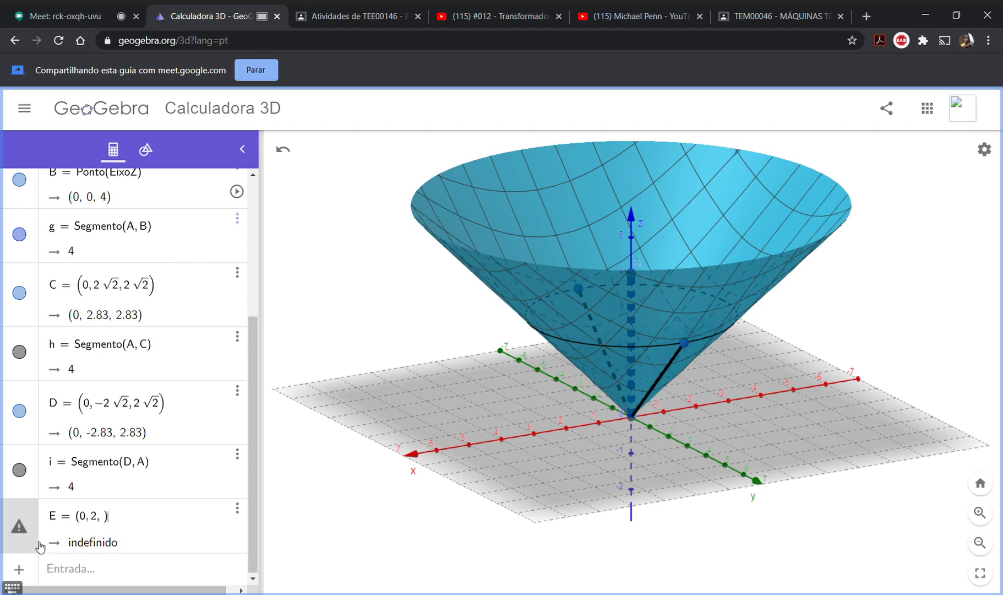
type("2")
key("Return")
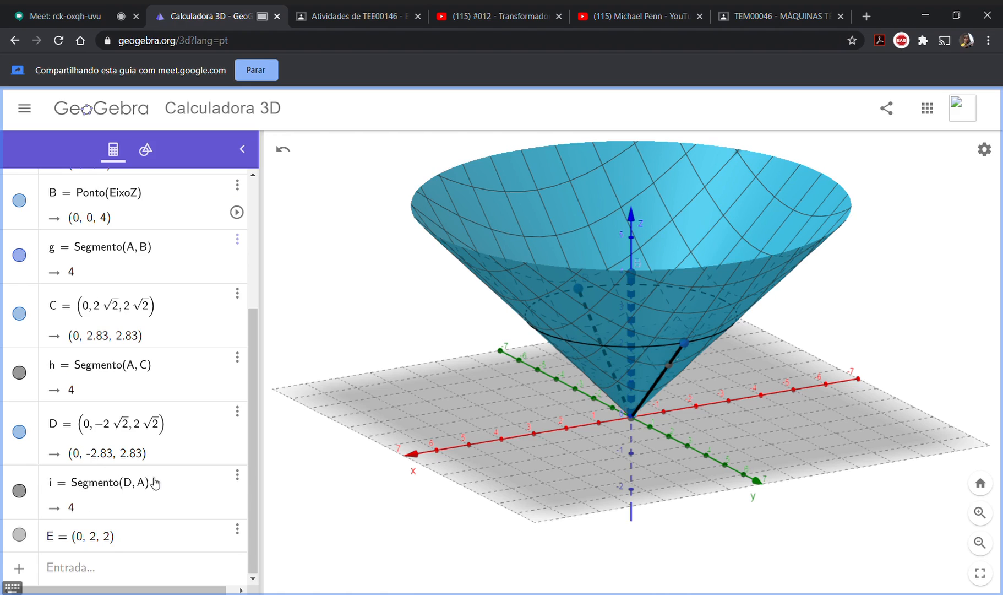
- Append √2 to point E's z coordinate, making the definition (0, 2, 2√2)
left_click(110, 537)
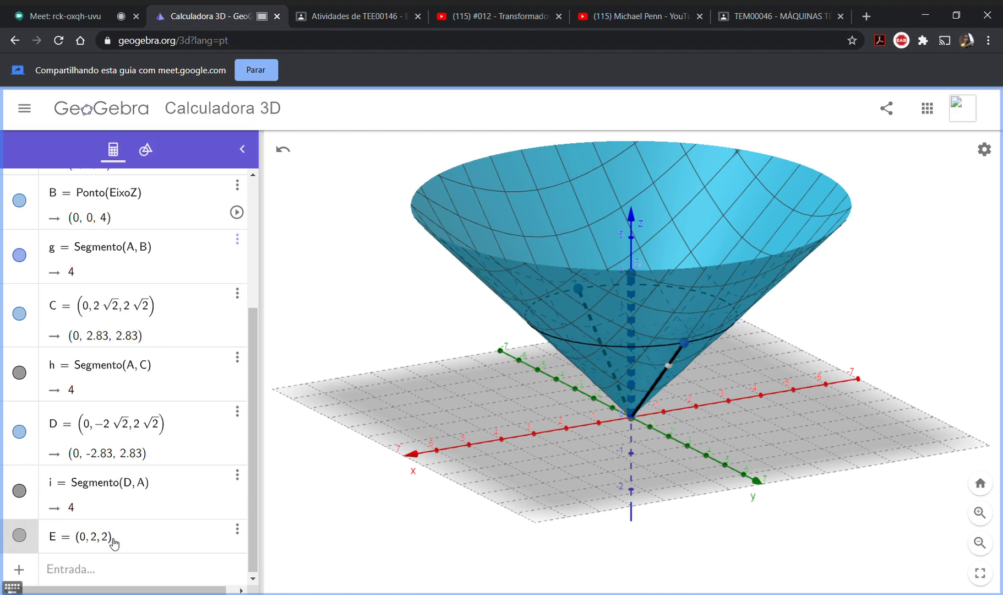
left_click(20, 586)
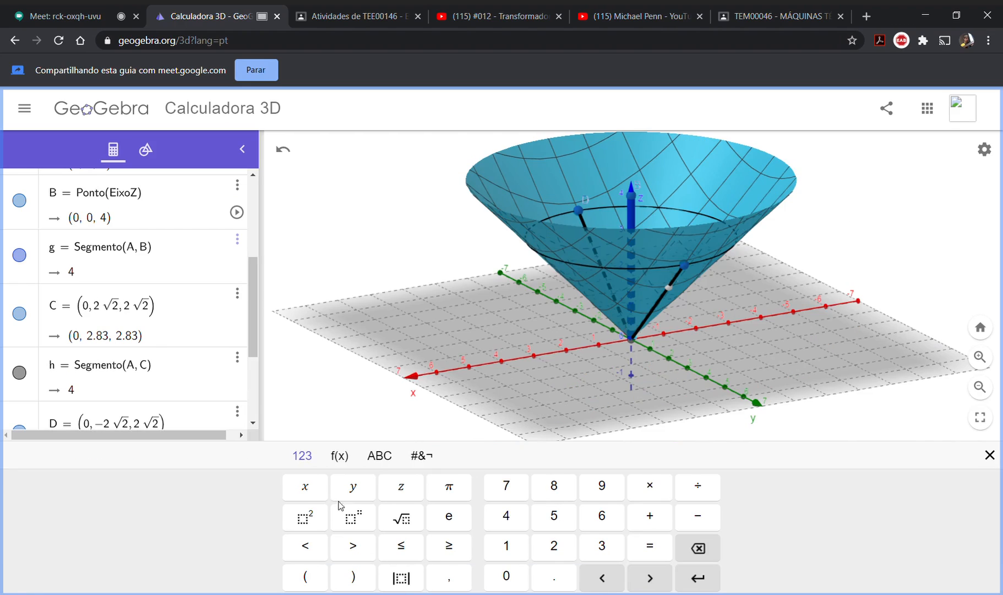
left_click(420, 518)
left_click(560, 551)
left_click(300, 421)
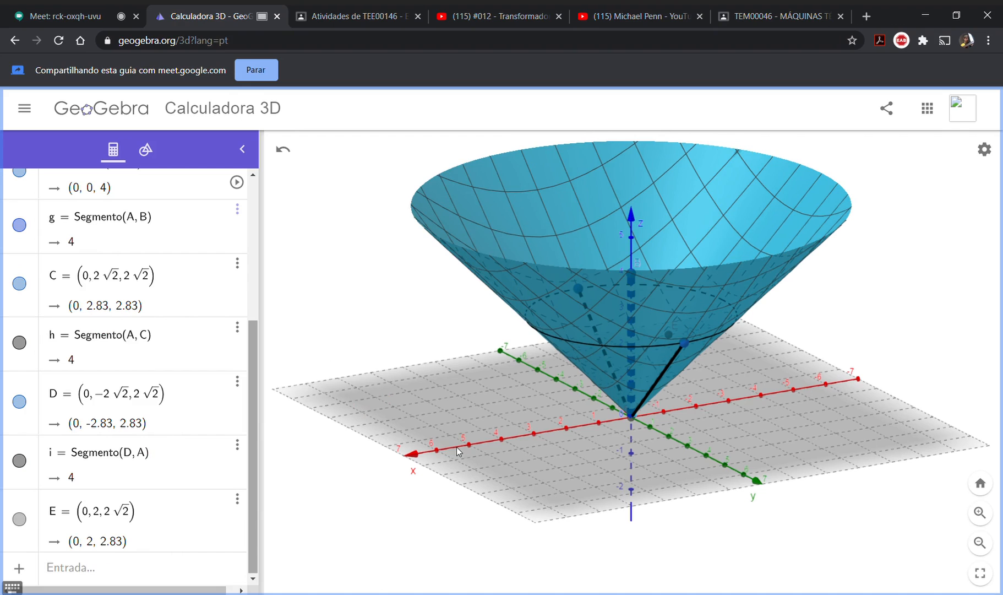
- Change point E's y coordinate to 0, placing the point on the z axis at (0, 0, 2√2)
left_click_drag(789, 467, 780, 474)
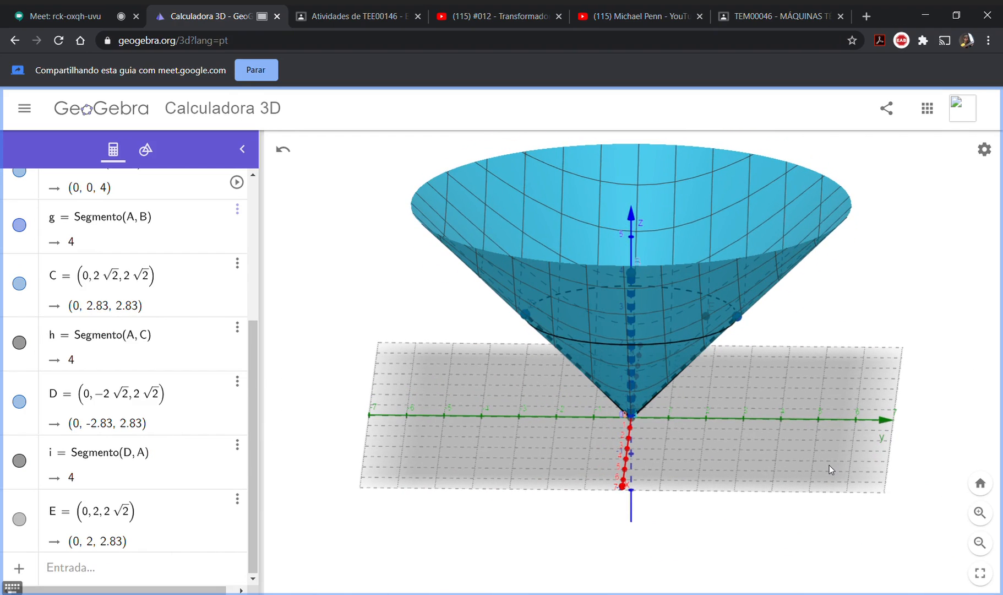
left_click(101, 517)
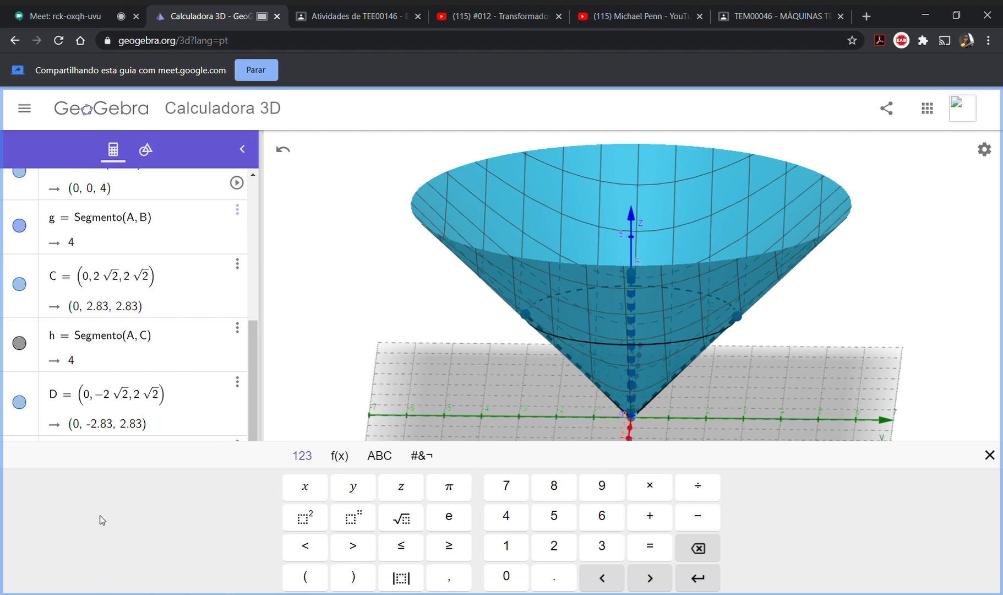
scroll(108, 396, "down", 3)
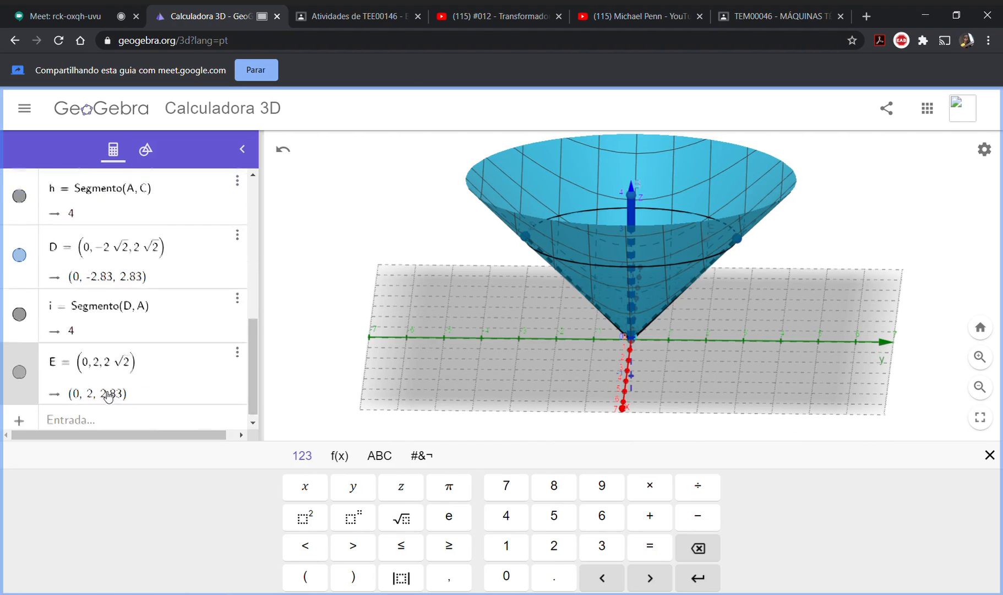
left_click(101, 357)
key("BackSpace")
type("0")
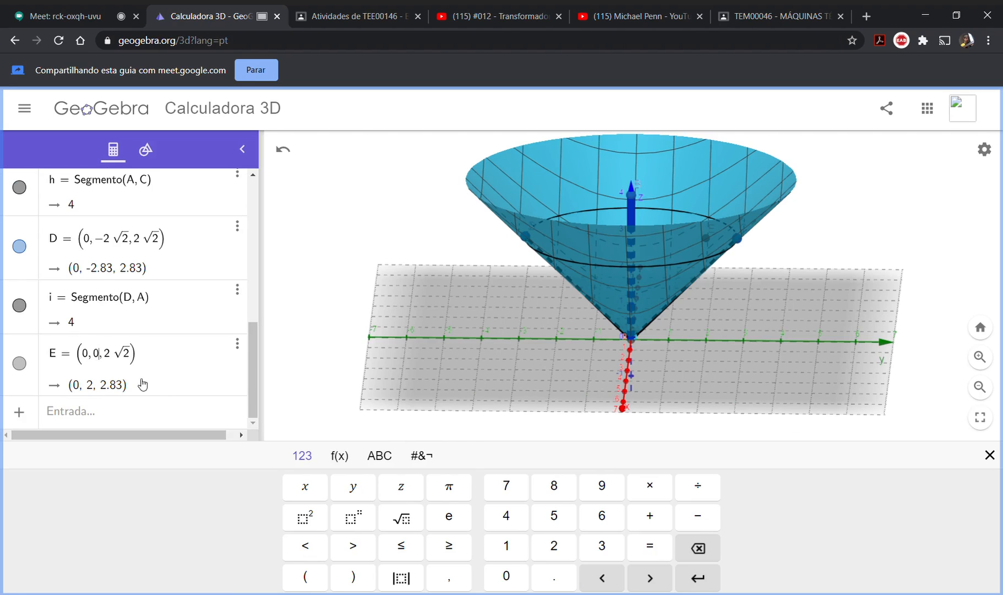
key("Return")
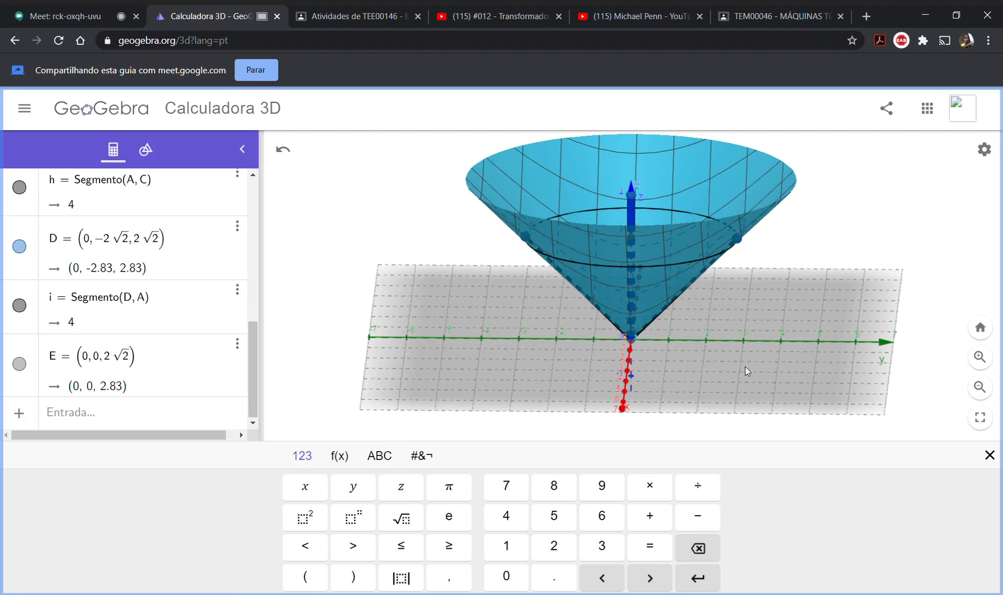
left_click(777, 407)
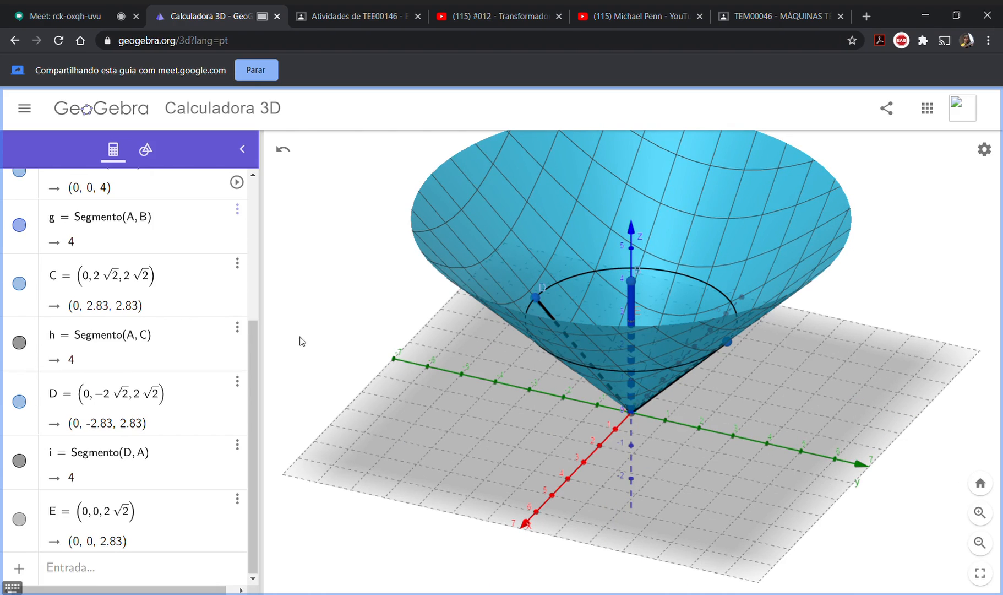
- Hide the cone z = √(x² + y²), leaving the circle, points and segments displayed
mouse_move(931, 446)
left_mouse_down()
mouse_move(928, 464)
mouse_move(944, 423)
mouse_move(946, 455)
mouse_move(943, 441)
left_mouse_up()
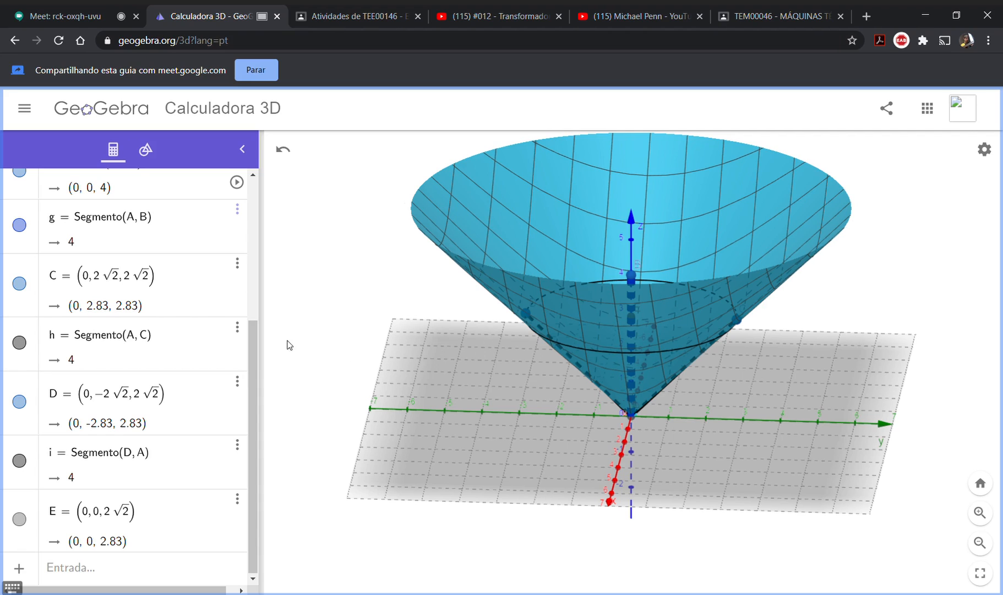
left_click_drag(255, 362, 276, 239)
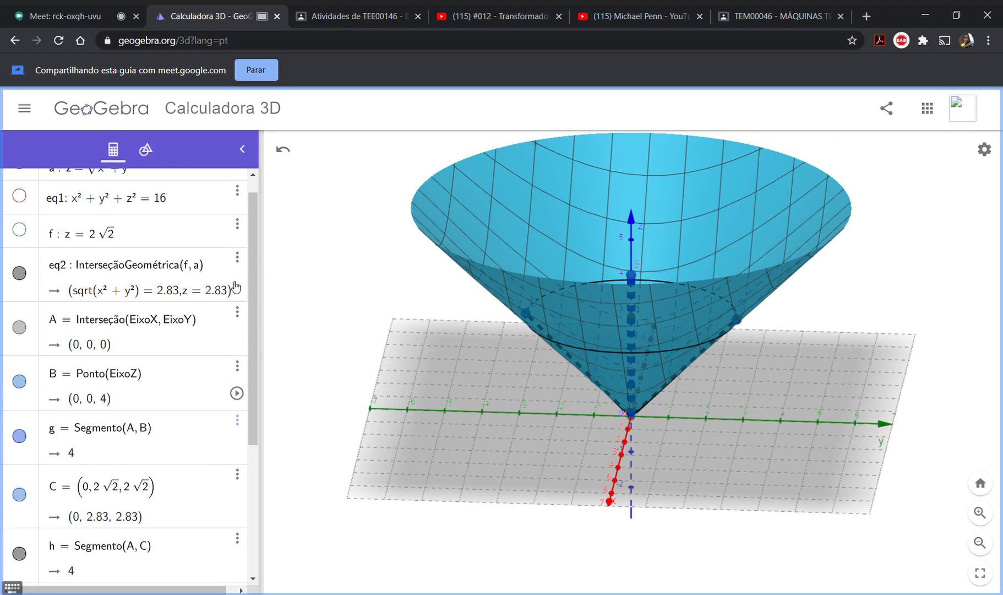
left_click_drag(251, 272, 251, 259)
left_click(21, 184)
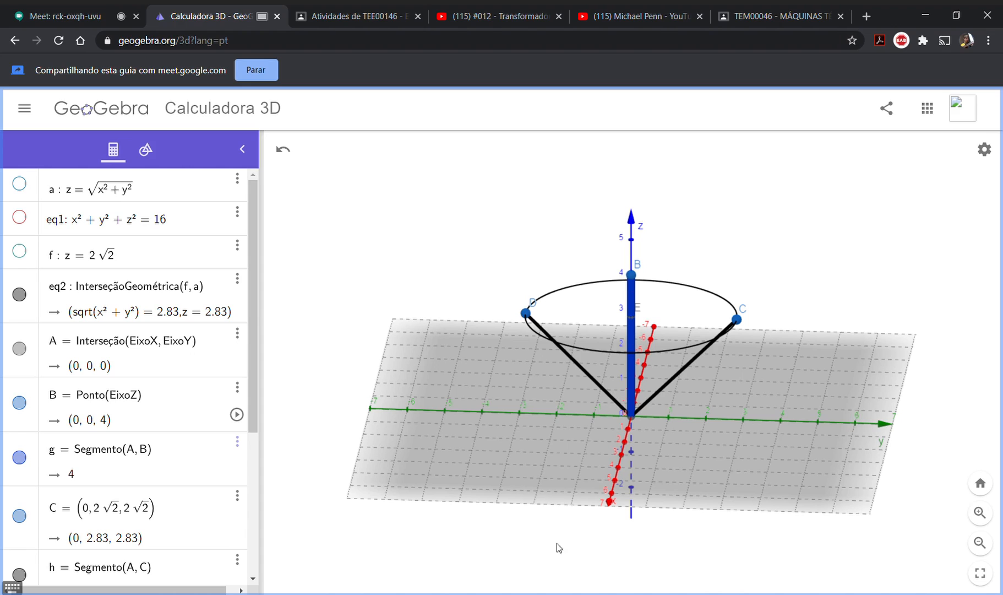
- Enter (2sqtr2) as a new expression at the end of the algebra list
scroll(50, 383, "down", 4)
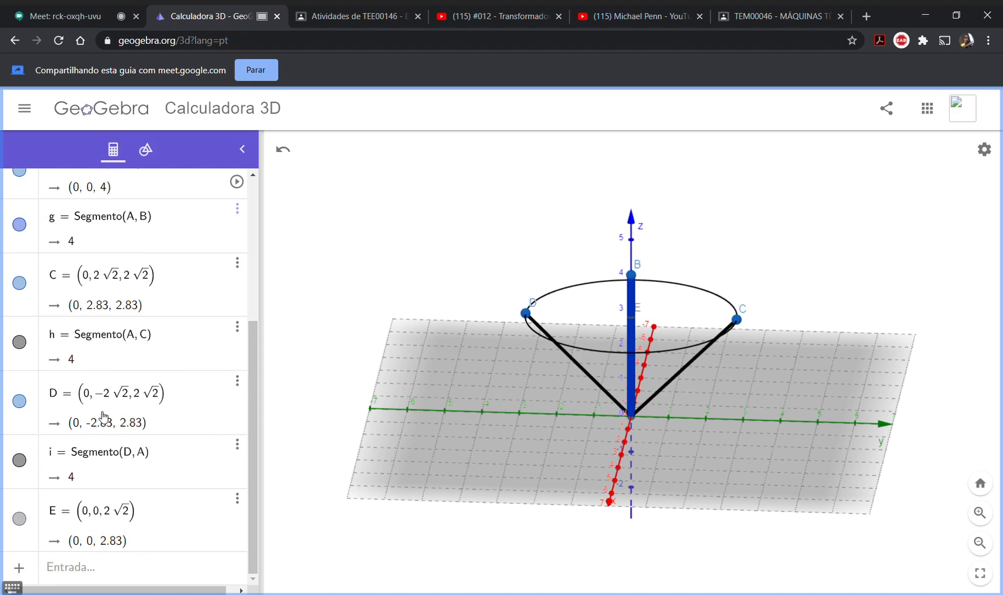
left_click(116, 568)
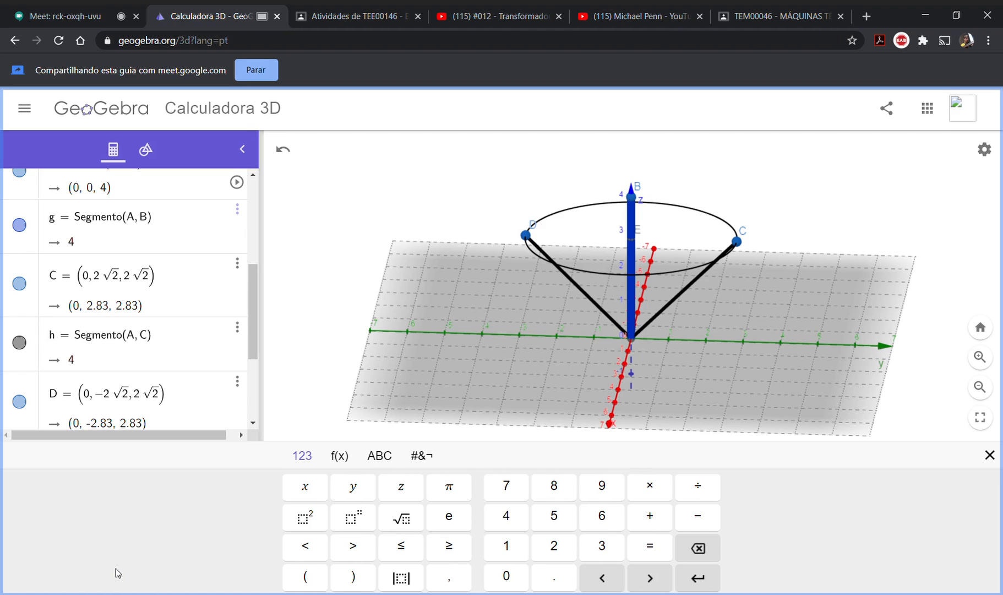
scroll(72, 332, "down", 3)
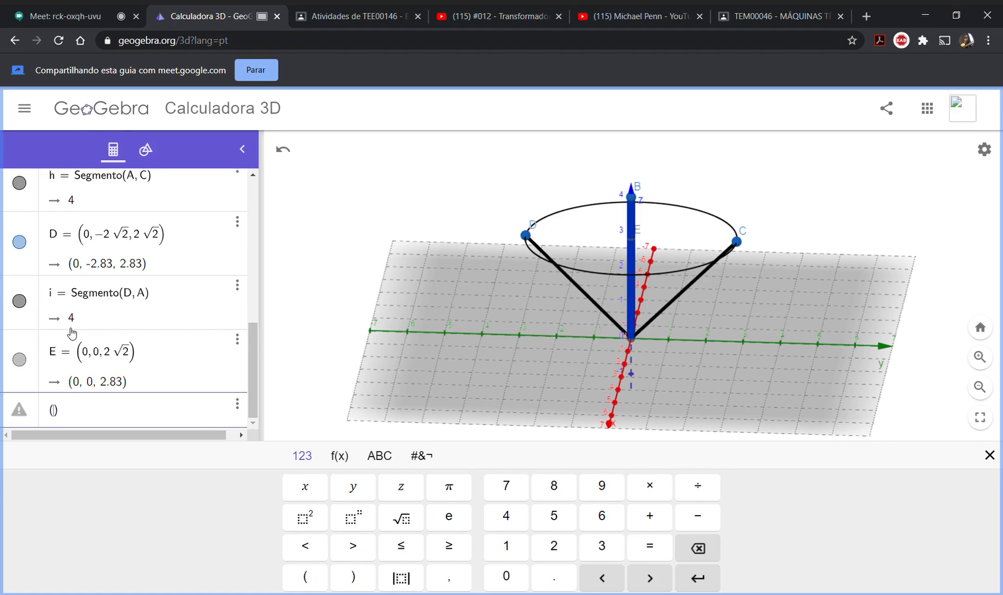
type("2s")
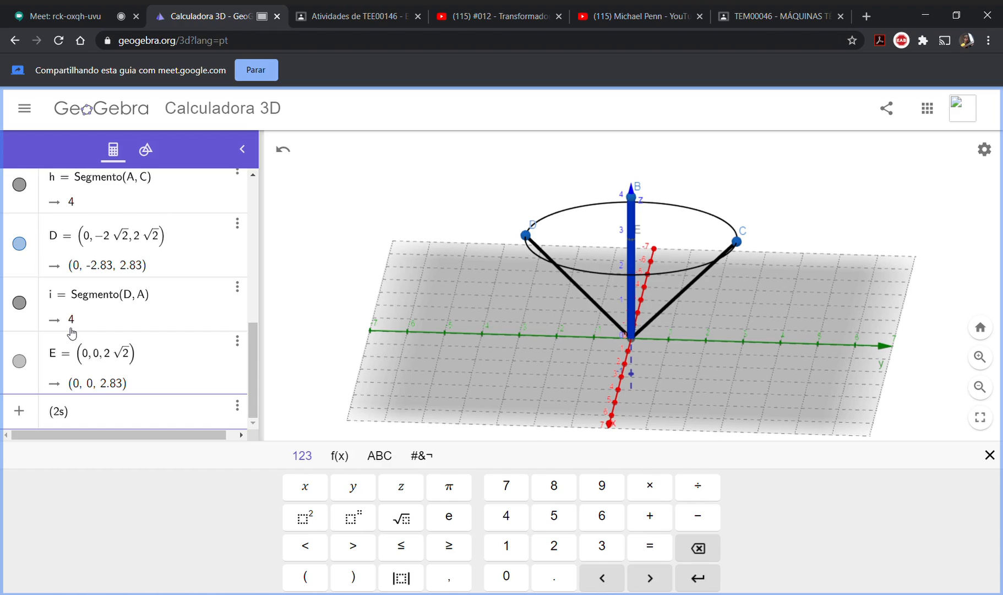
type("qtr")
type("2")
key("Return")
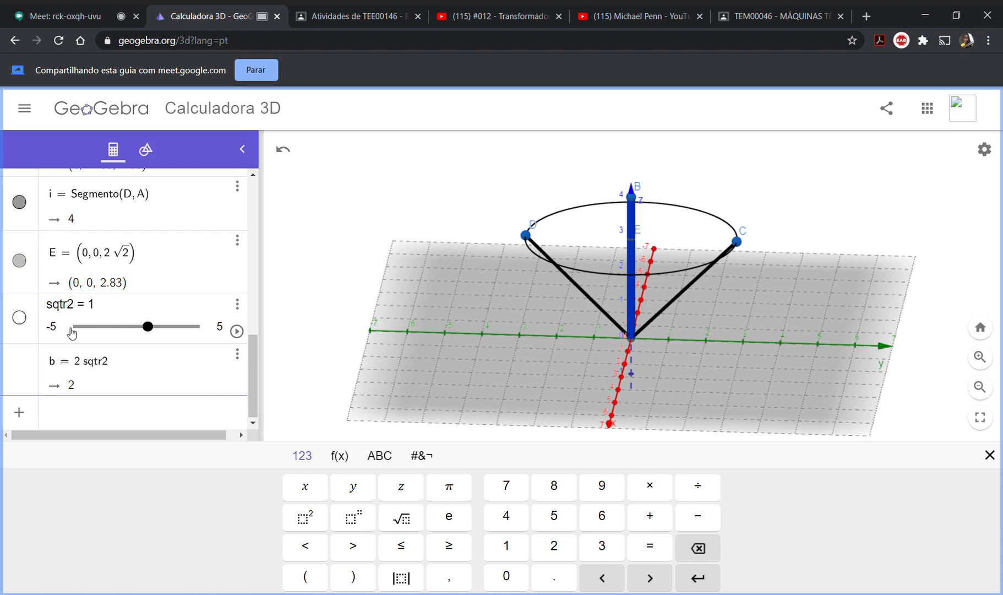
- Clear the whole definition of b, including its name, from its row in the algebra list
left_click(130, 368)
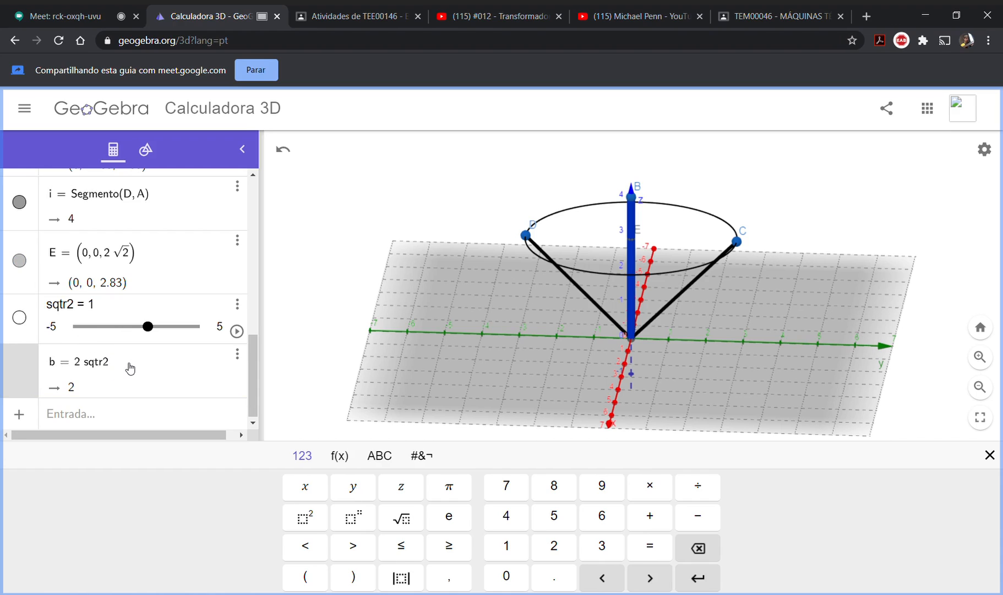
key("BackSpace")
key("BackSpace")
key("BackSpace")
key("BackSpace")
key("BackSpace")
key("BackSpace")
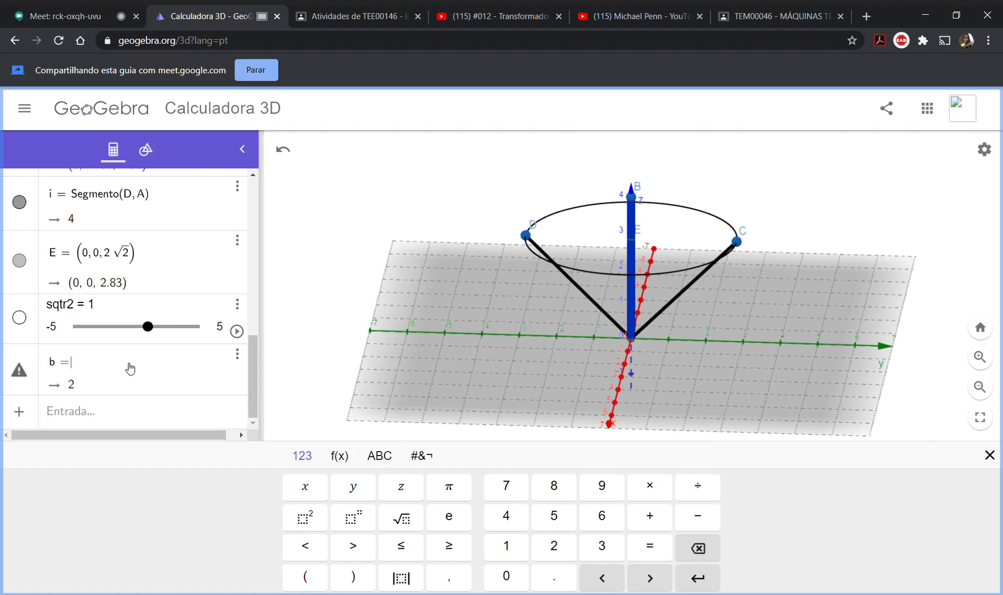
type("(")
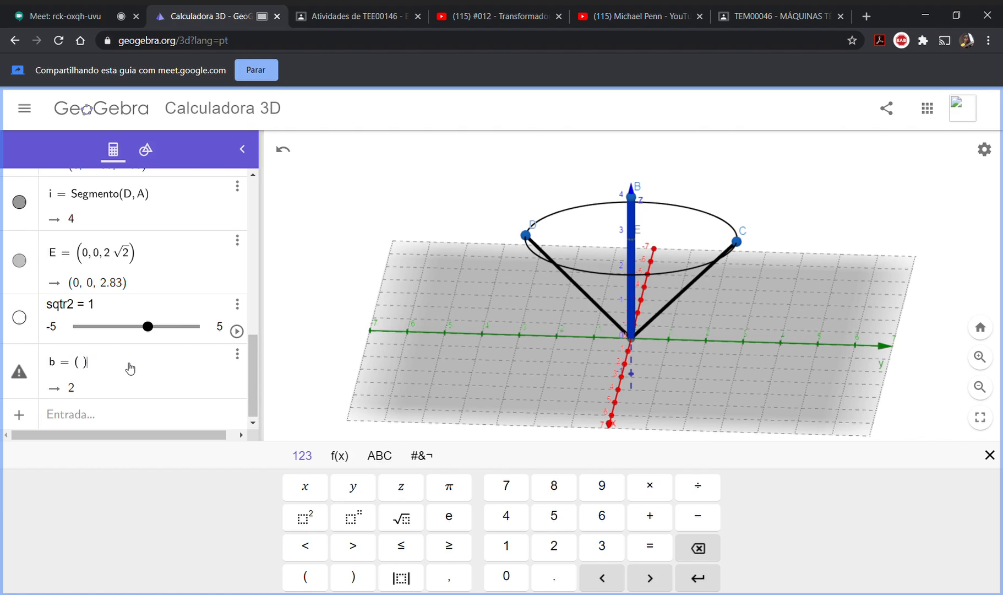
key("BackSpace")
key("BackSpace")
key("BackSpace")
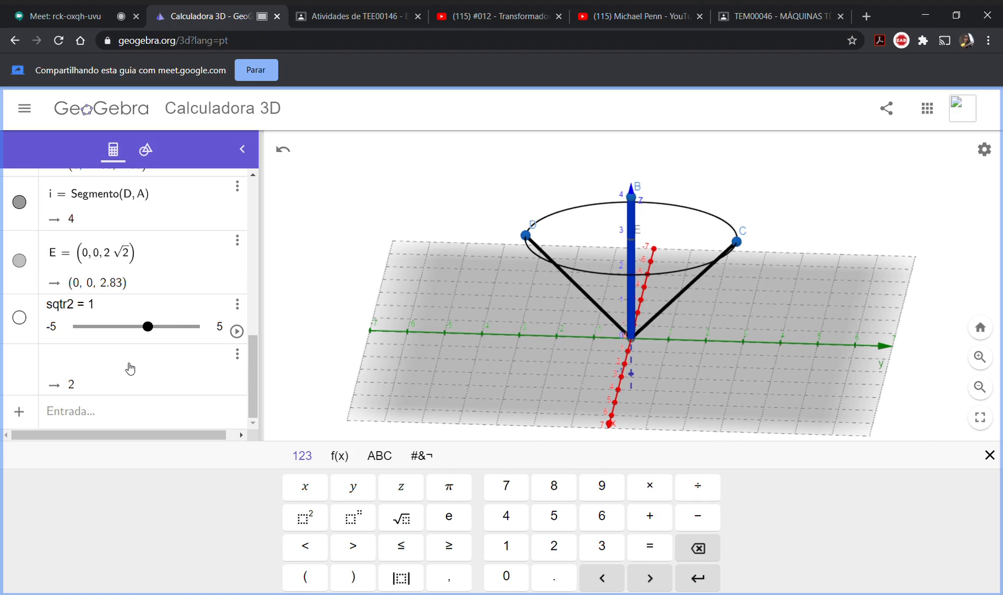
- Try to write 2√2 as the first coordinate with typed text, and erase everything after (2
type("(")
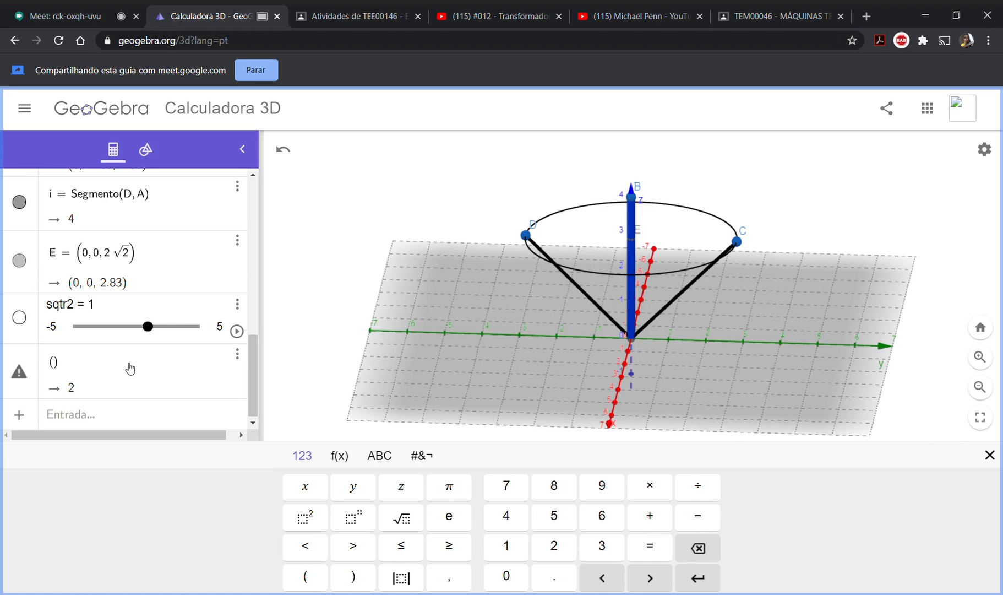
type("2sqtr2,")
key("BackSpace")
key("BackSpace")
key("BackSpace")
key("BackSpace")
type("rt2,")
key("BackSpace")
key("BackSpace")
key("BackSpace")
key("BackSpace")
key("BackSpace")
key("BackSpace")
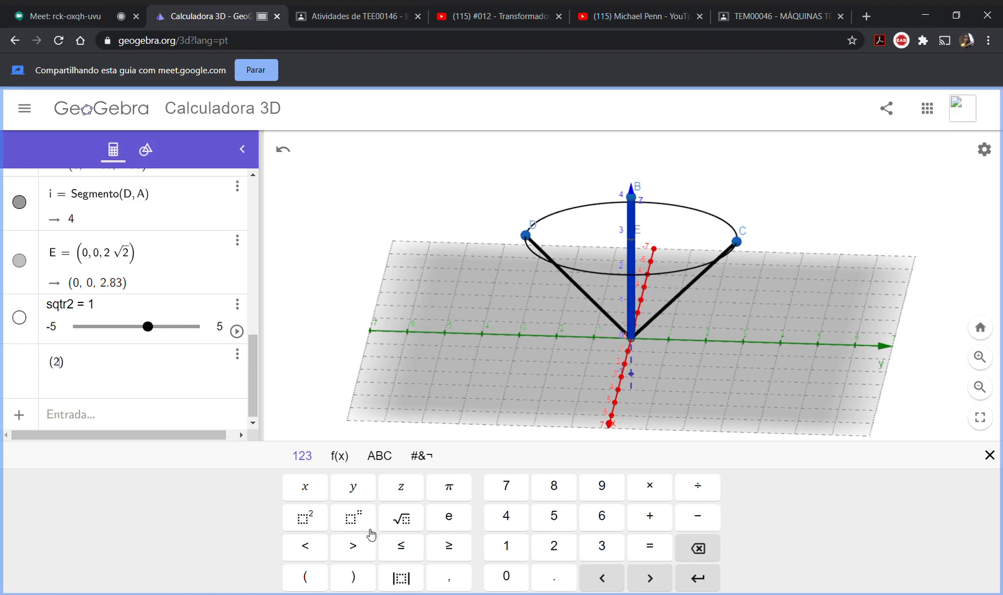
- Complete the open expression as (2√2, 0, 2√2), using proper square roots in the first and third coordinates
left_click(414, 522)
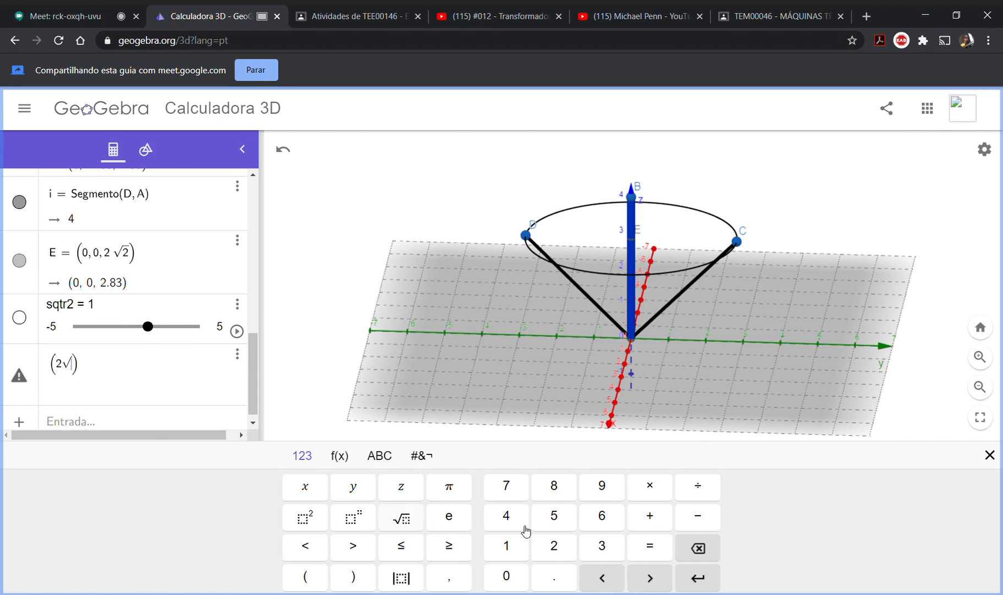
left_click(555, 548)
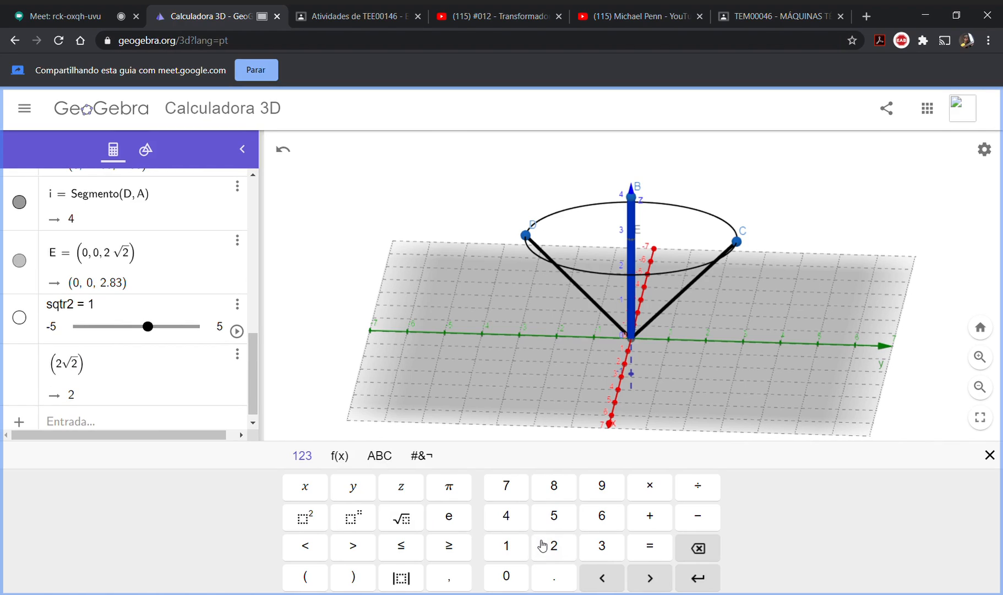
type(",0,")
left_click(542, 545)
left_click(411, 521)
type("2√2")
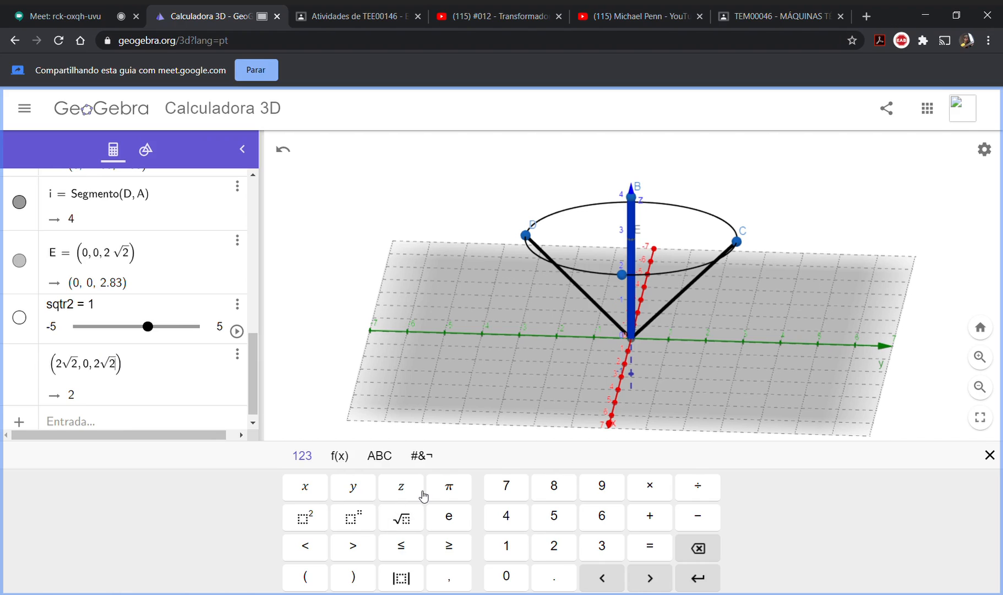
key("Return")
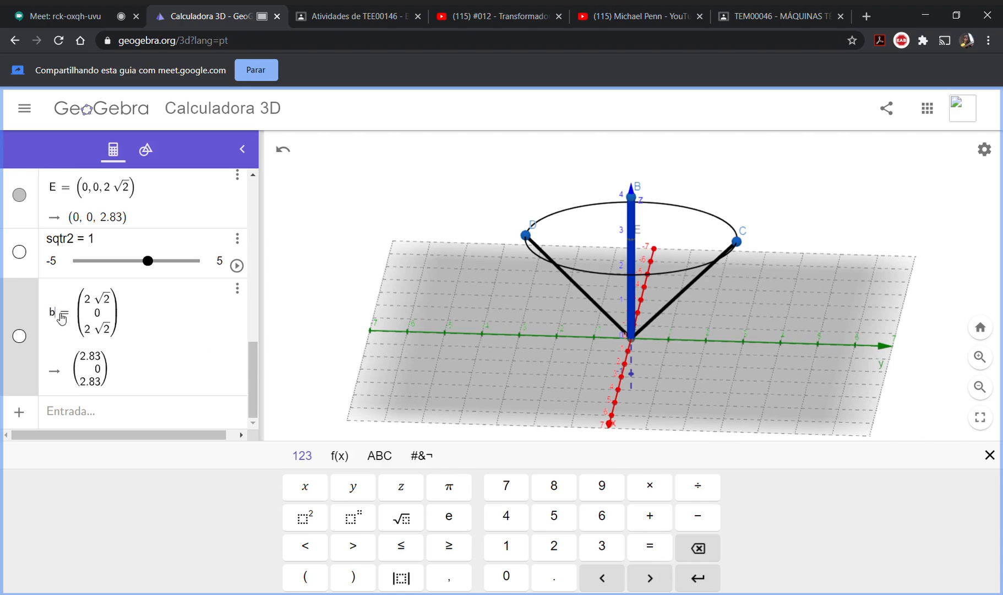
- Rename vector b in the algebra list, trying f first and settling on F
left_click(62, 318)
key("BackSpace")
type("f")
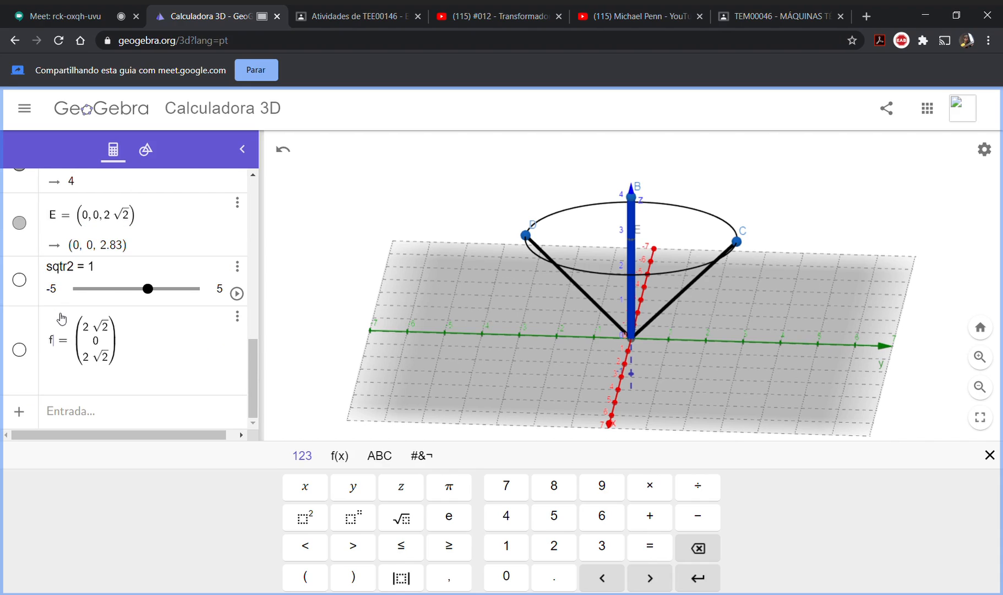
key("Return")
left_click(62, 318)
key("BackSpace")
type("F")
key("Return")
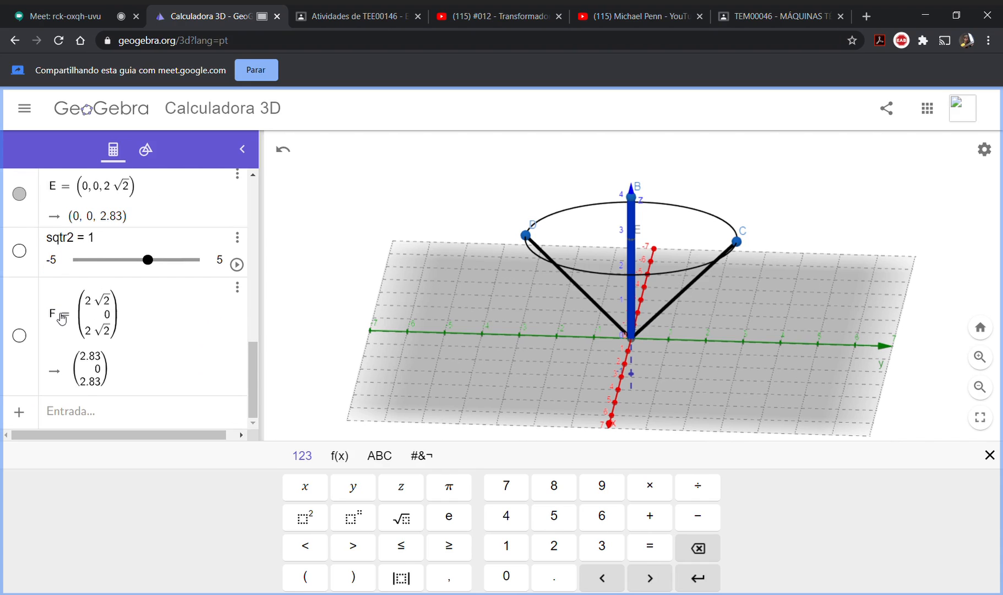
mouse_move(732, 419)
left_mouse_down()
mouse_move(717, 425)
mouse_move(741, 417)
left_mouse_up()
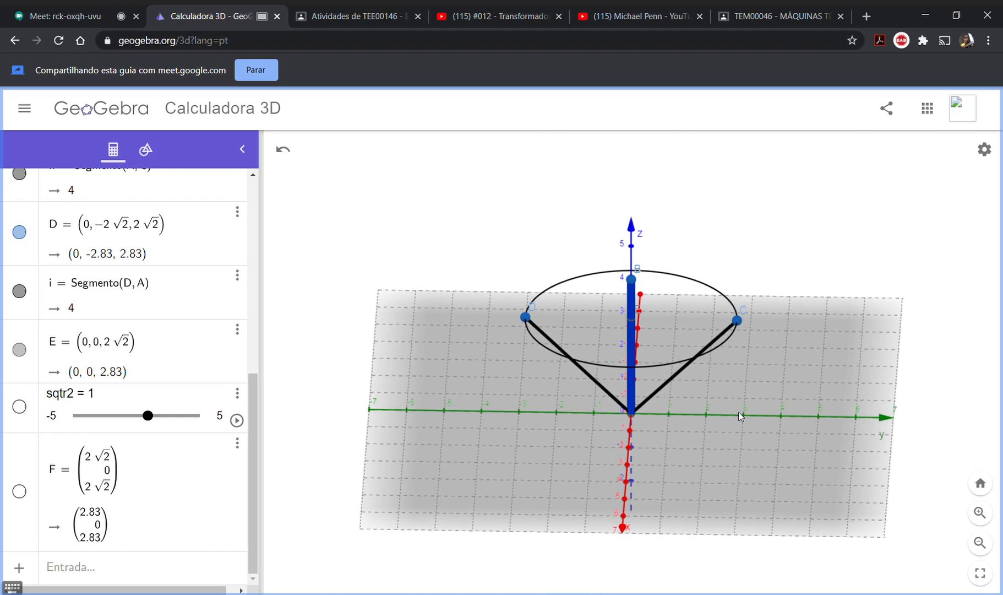
- Delete the sqtr2 slider and the vector F from the algebra list
left_click(58, 395)
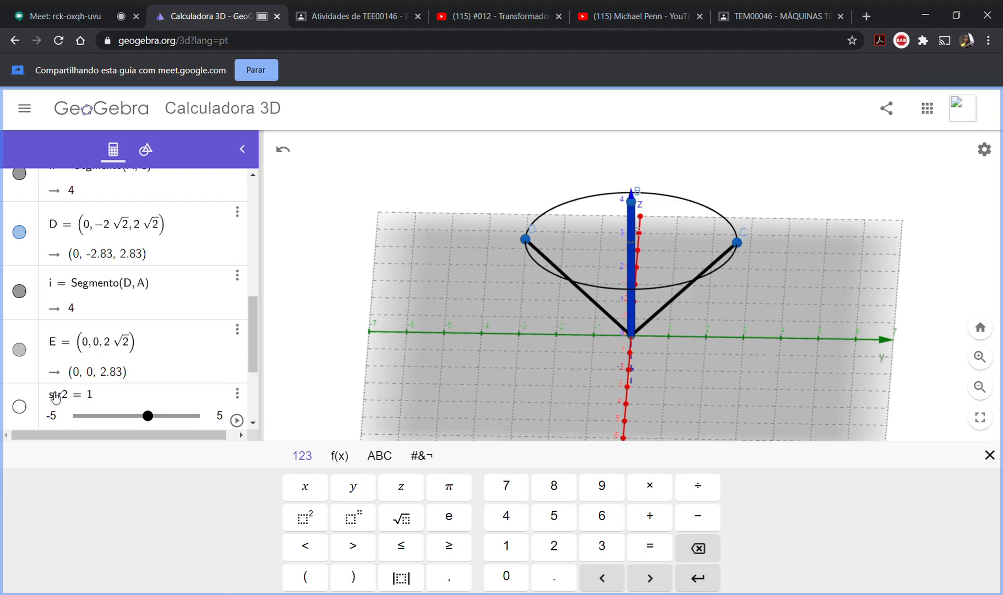
left_click(237, 393)
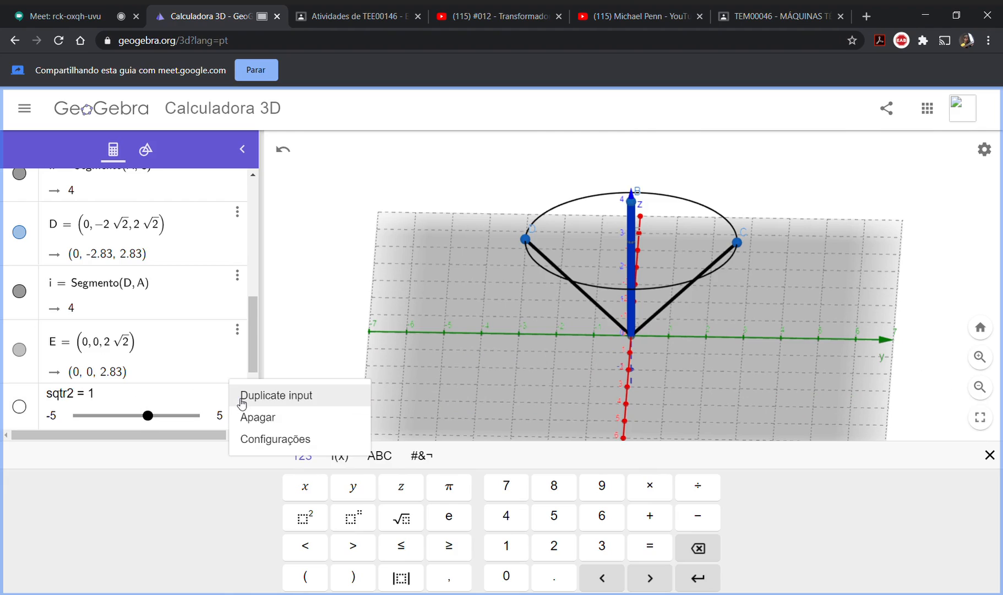
left_click(286, 421)
scroll(214, 354, "down", 2)
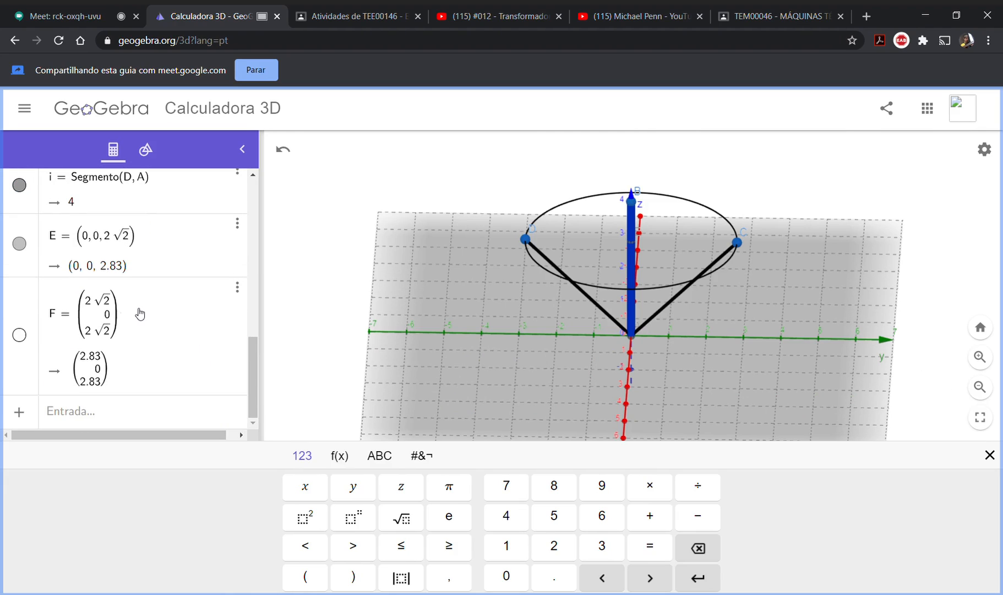
left_click(237, 287)
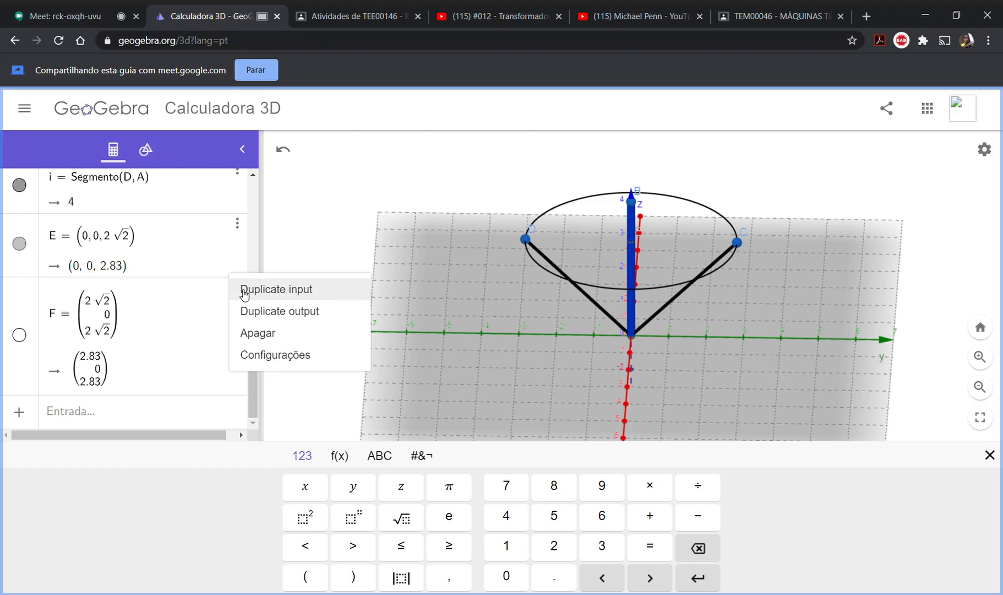
left_click(280, 336)
- Create the point (2√2, 0, 2√2) as a new entry at the end of the algebra list
left_click(123, 422)
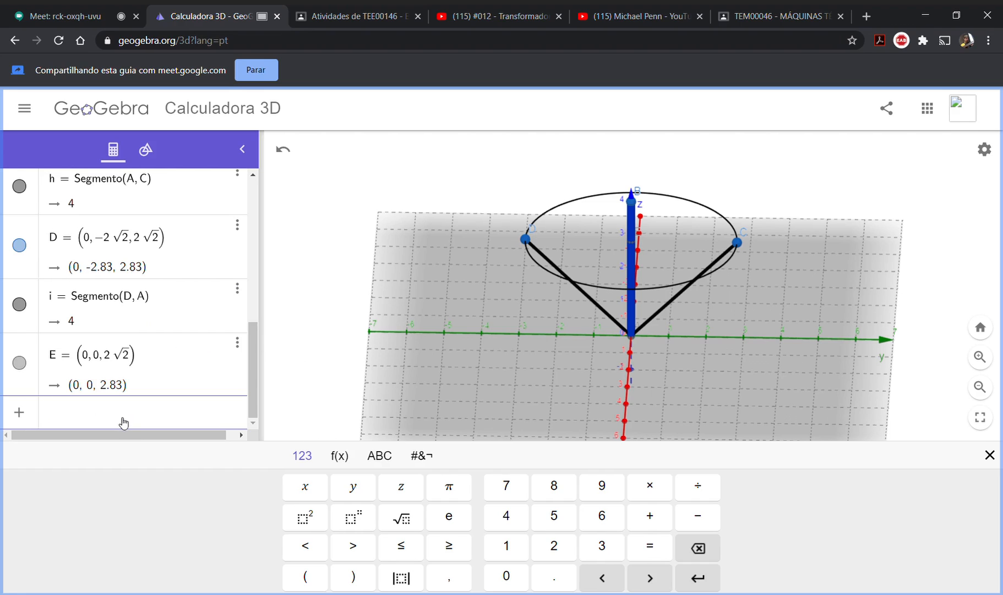
type("(")
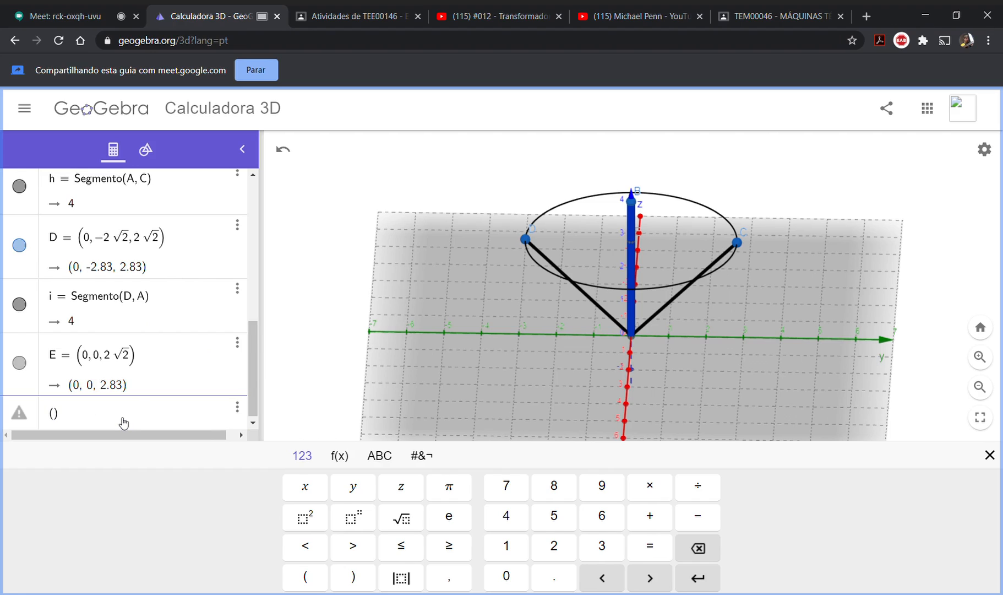
type("2")
left_click(416, 520)
type("2")
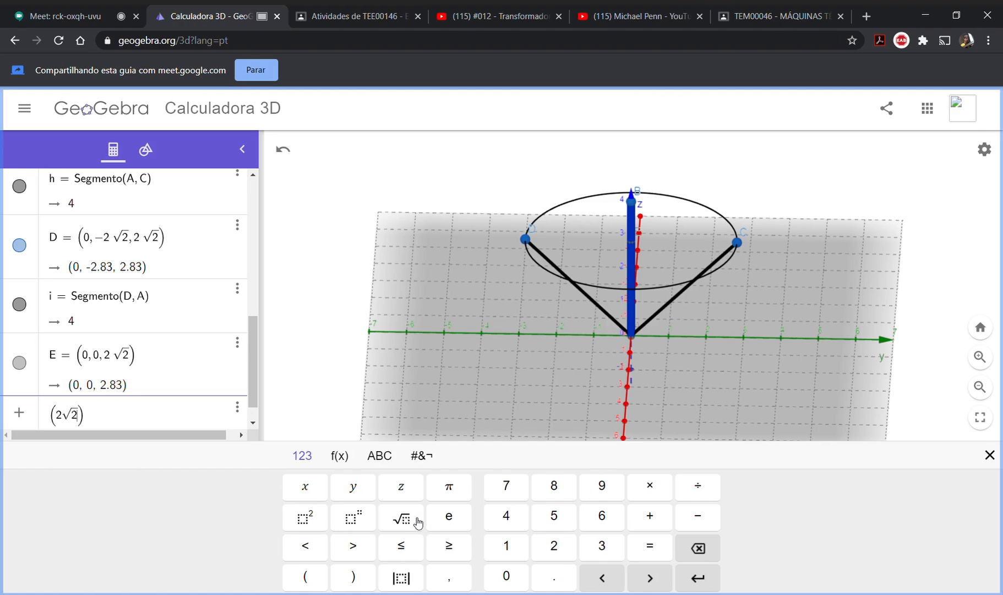
key("Right")
type(",0,")
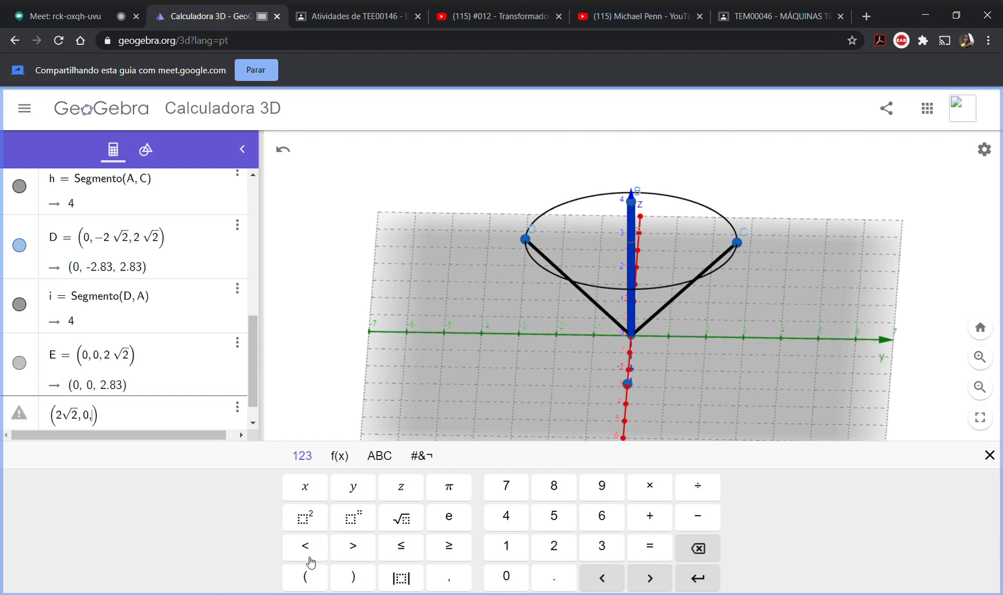
type("2")
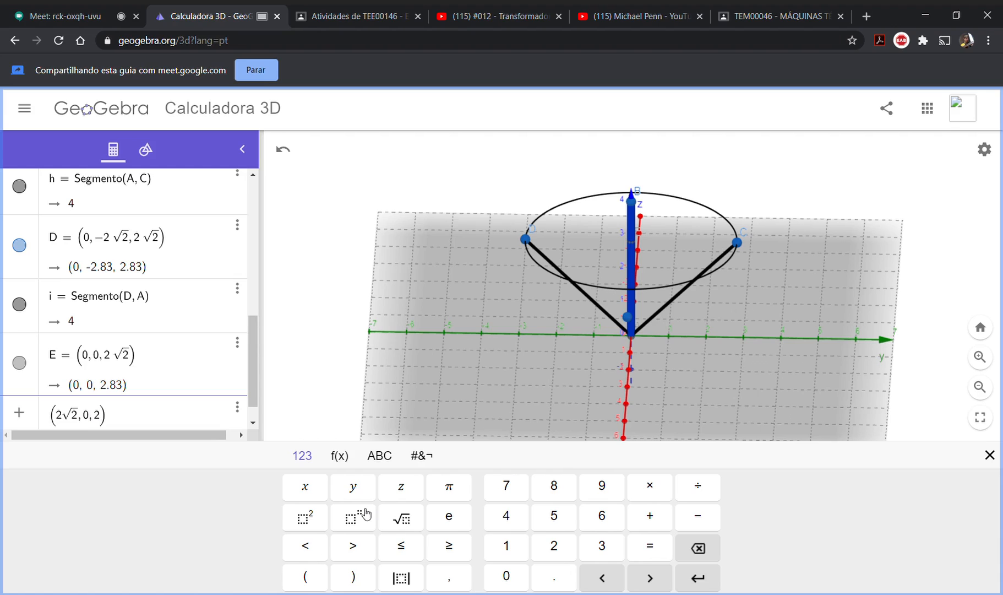
left_click(406, 521)
type("2")
key("Return")
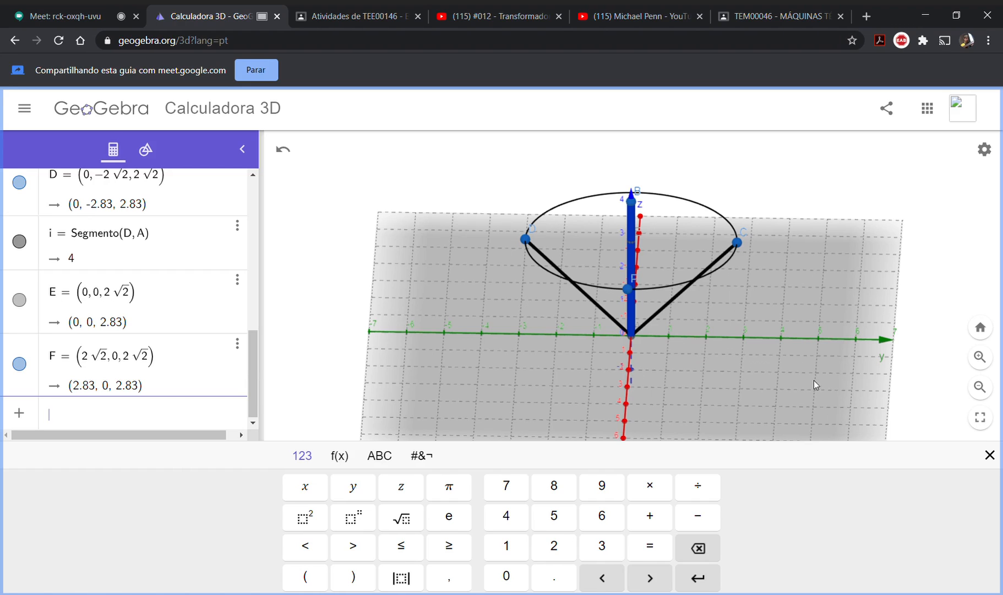
- Show the cone z = √(x² + y²) and the sphere x² + y² + z² = 16 together with the points and segments
left_click(918, 375)
left_click_drag(911, 436, 913, 422)
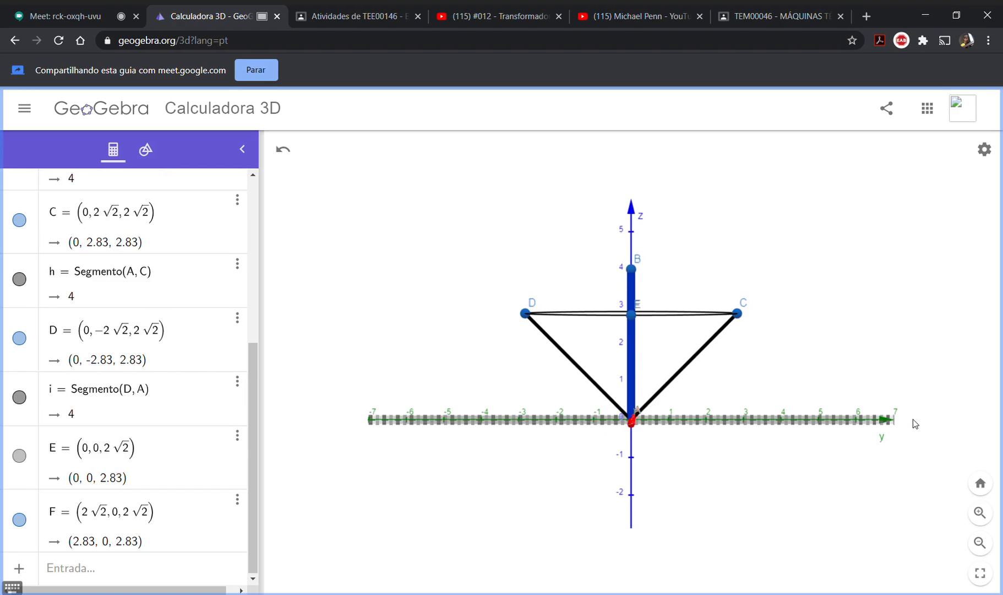
scroll(145, 333, "up", 5)
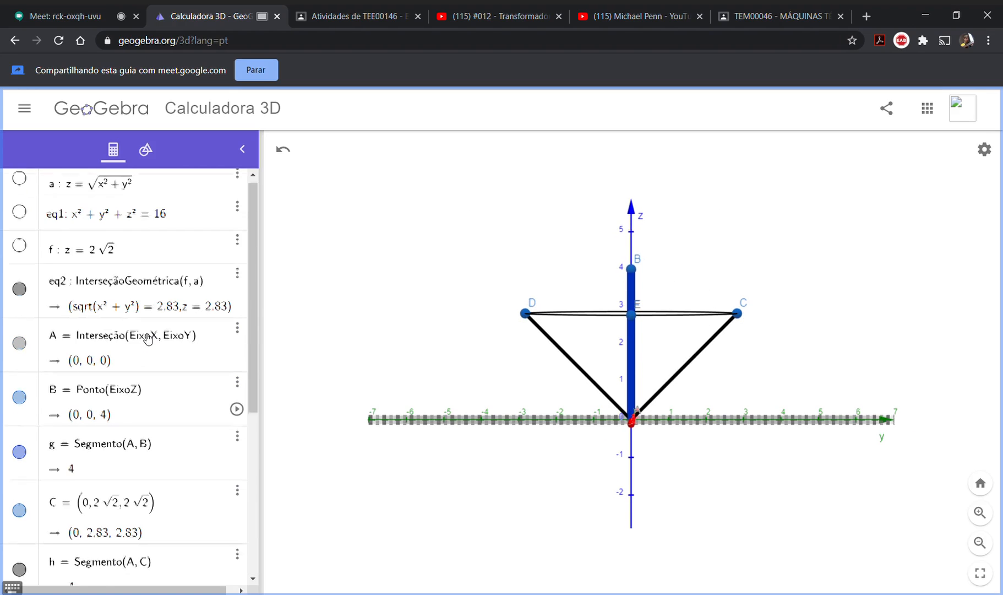
left_click(20, 184)
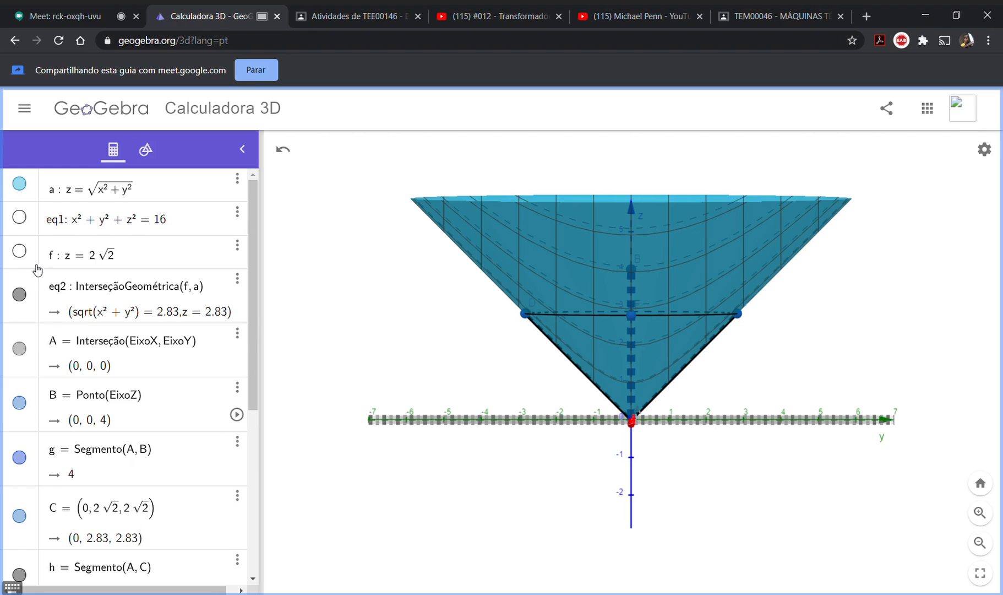
left_click(23, 219)
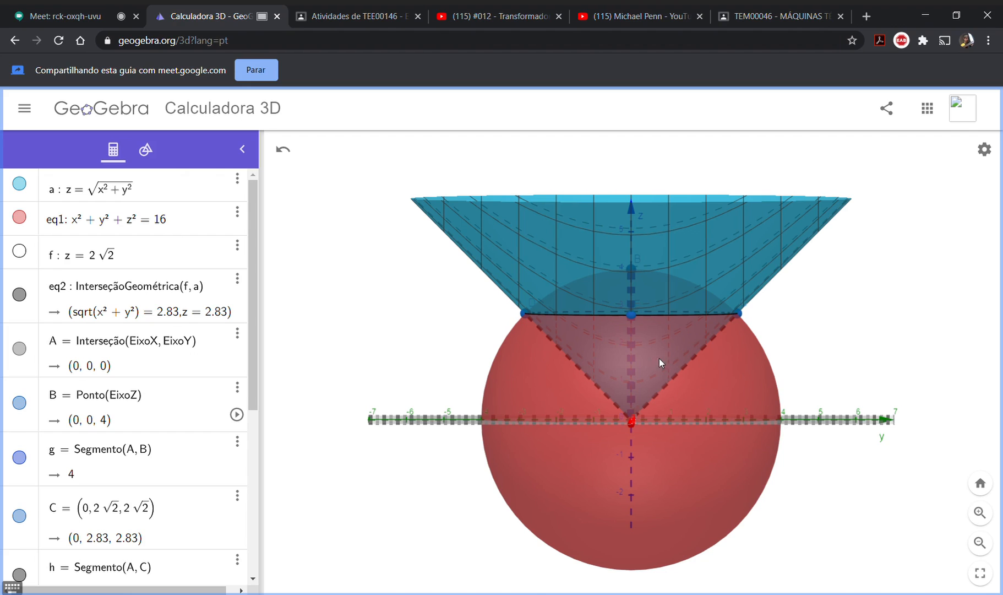
left_click_drag(820, 355, 790, 384)
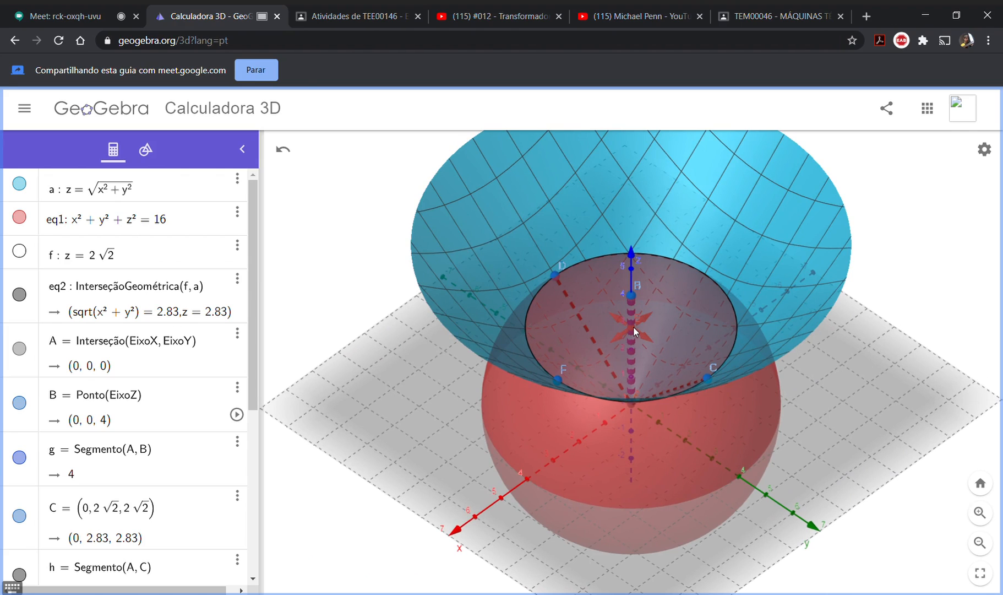
- Draw a segment from point B on the z-axis to point F on the intersection circle
left_click(146, 149)
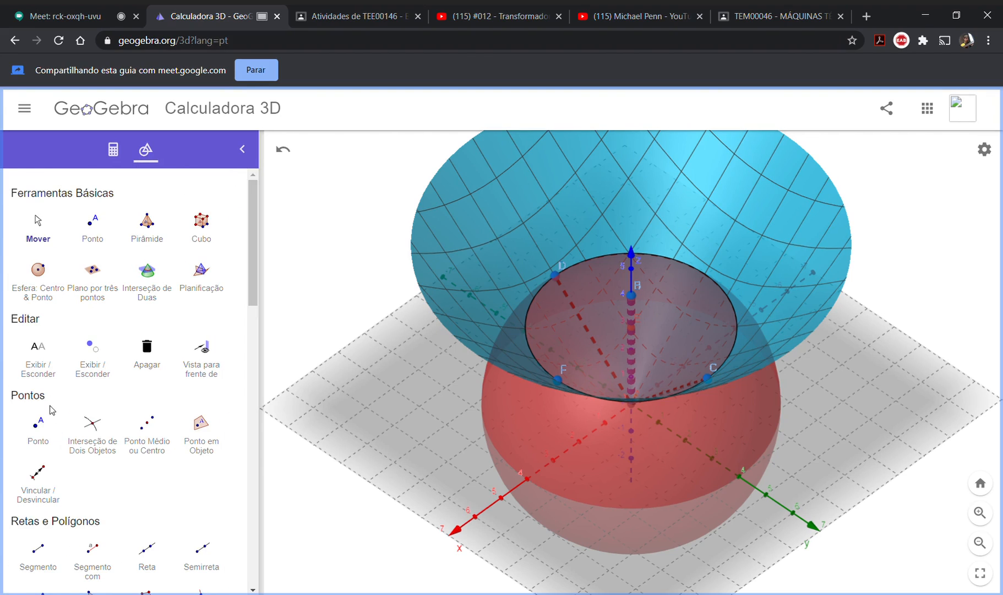
left_click(38, 549)
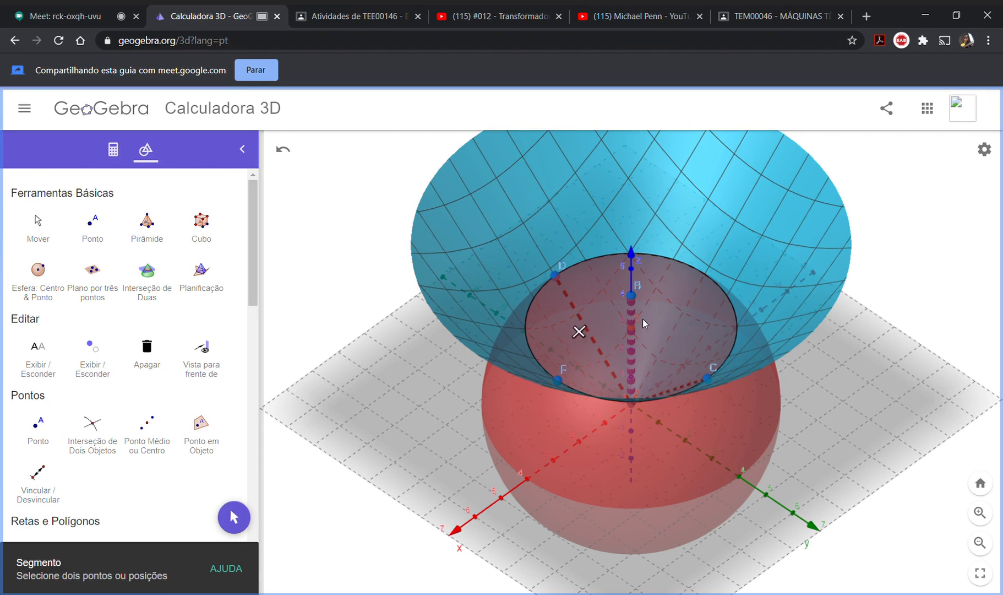
left_click(632, 297)
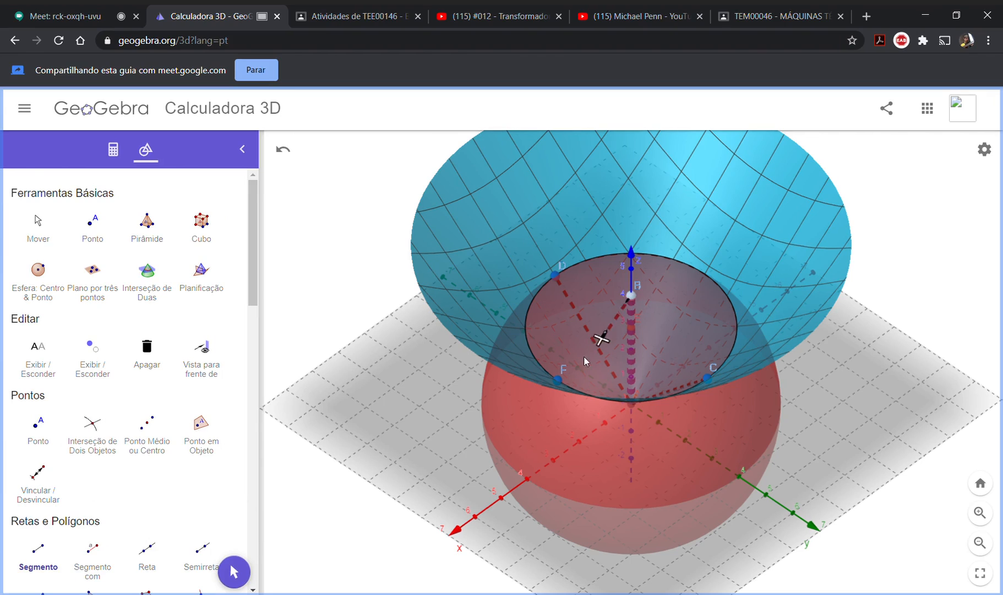
left_click(561, 380)
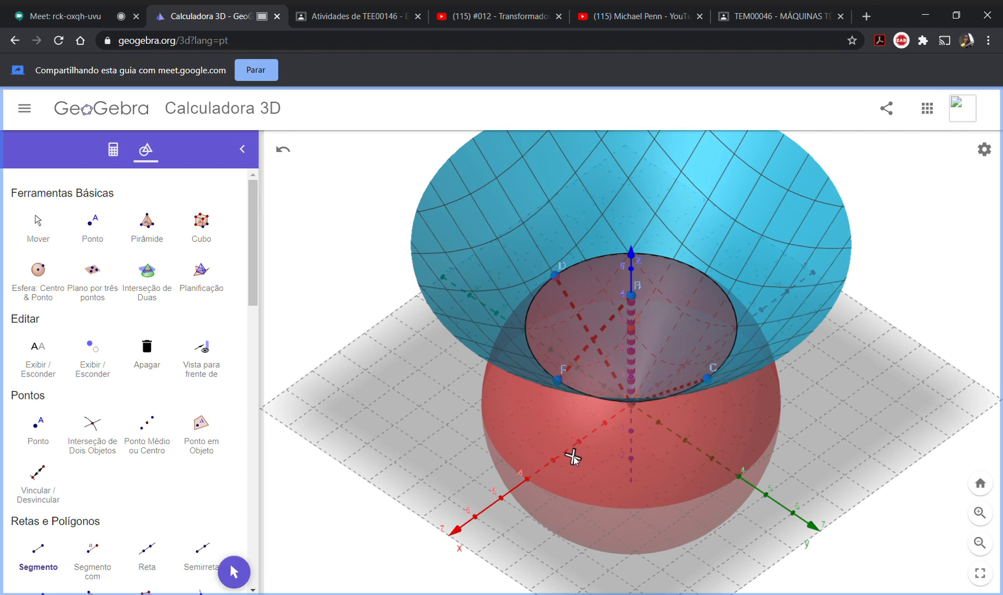
left_click(113, 149)
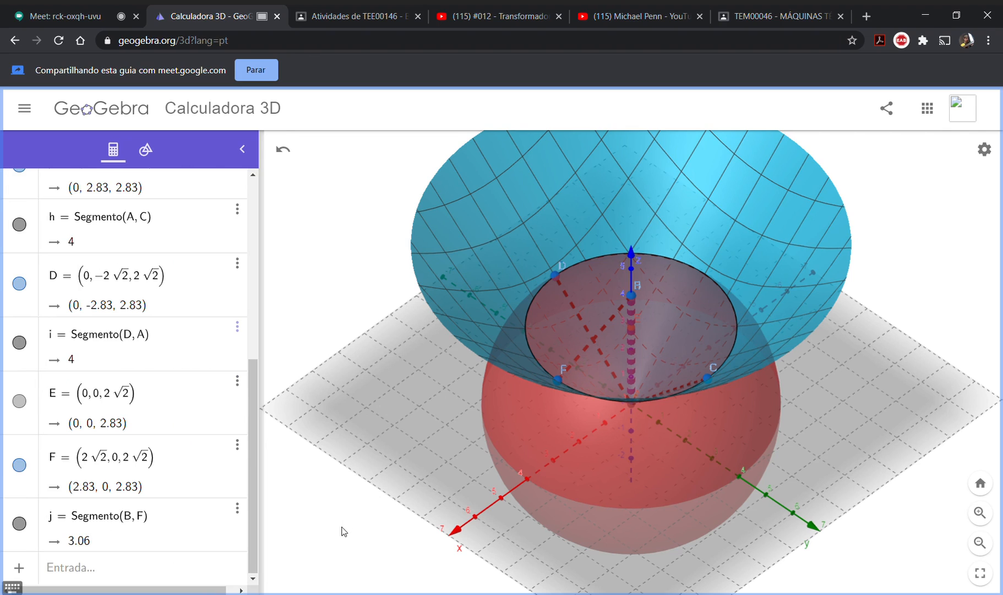
- Hide the cone z = √(x² + y²) and the sphere x² + y² + z² = 16
mouse_move(342, 530)
left_mouse_down()
mouse_move(358, 512)
mouse_move(348, 516)
left_mouse_up()
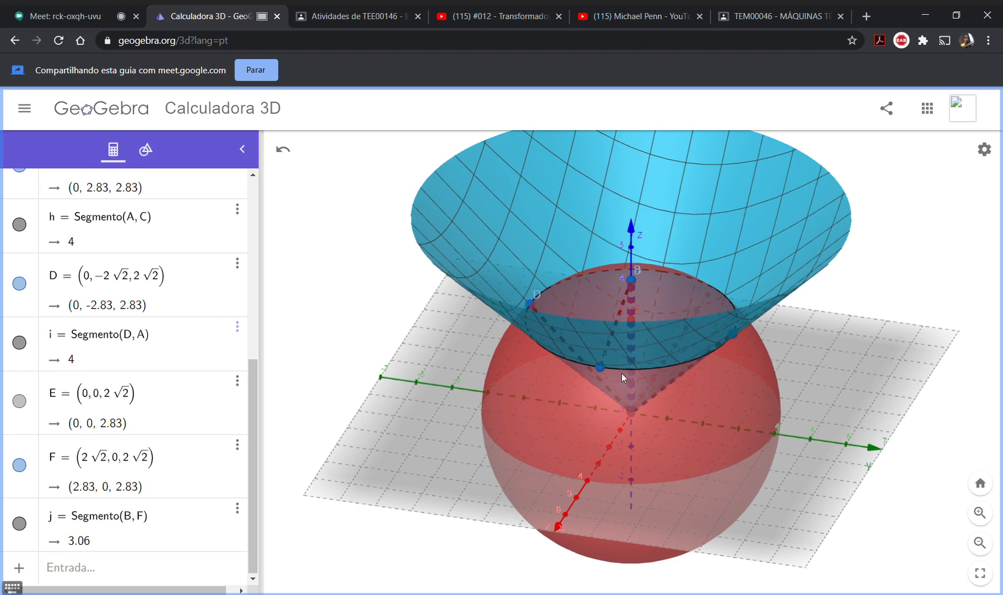
left_click_drag(565, 536, 565, 560)
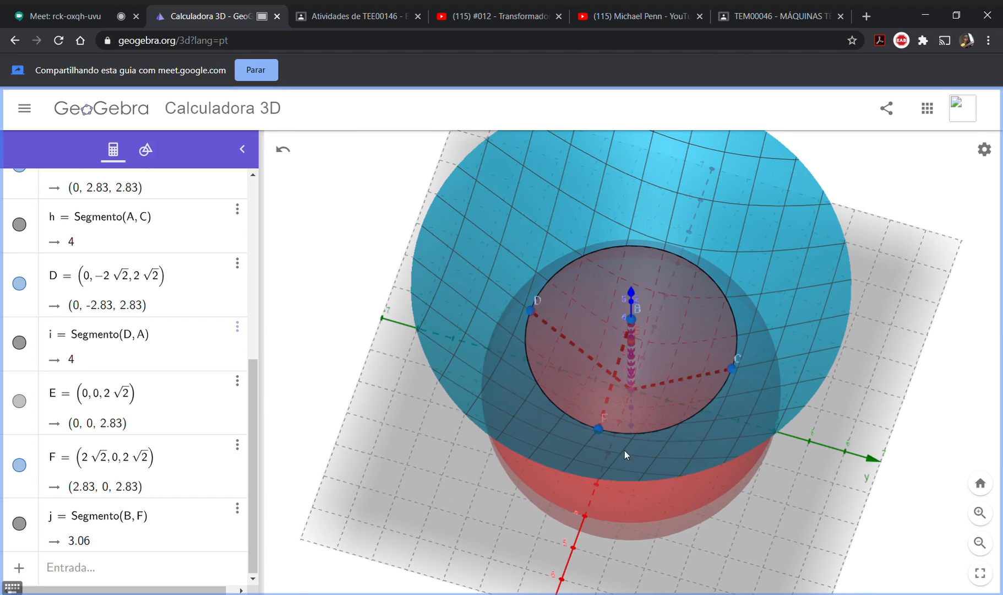
scroll(108, 302, "up", 6)
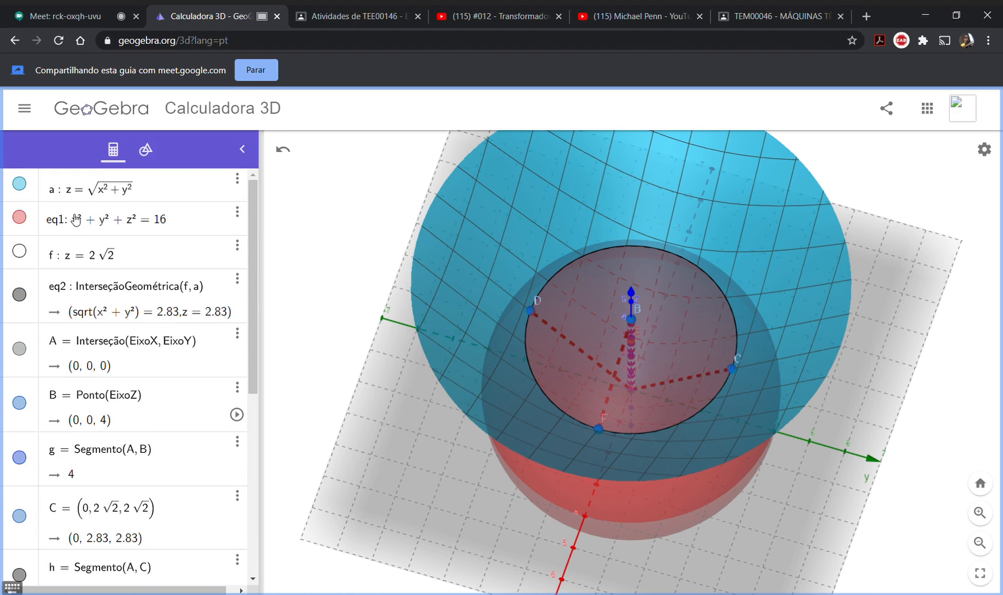
left_click(19, 183)
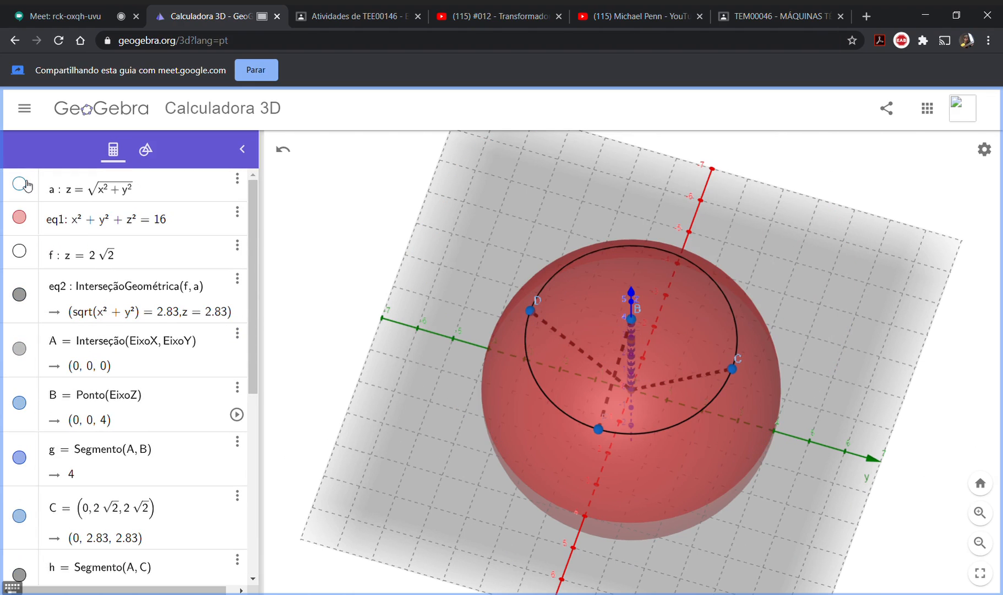
left_click(25, 221)
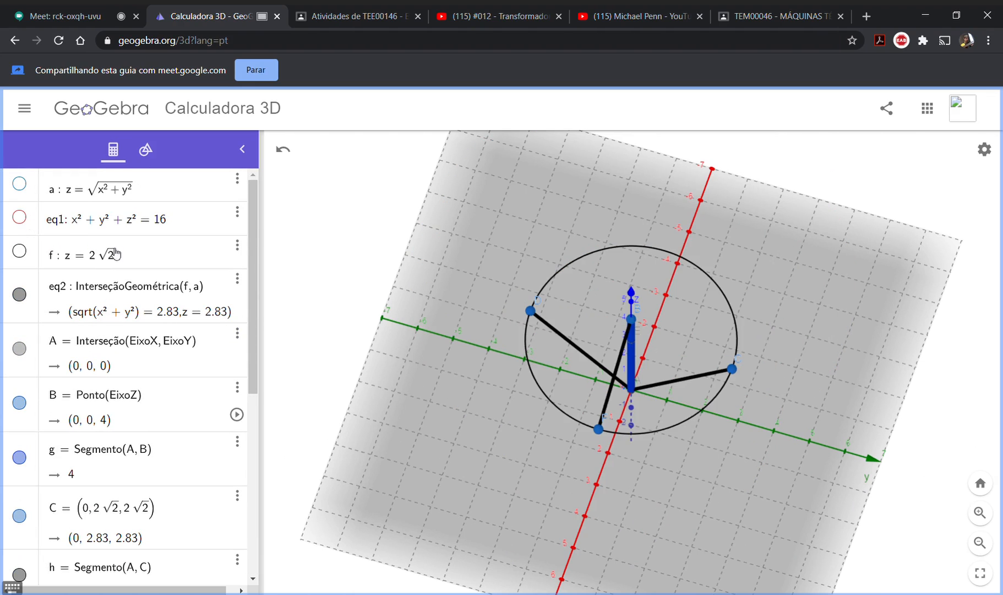
- Delete the segment joining points B and F
left_click(627, 339)
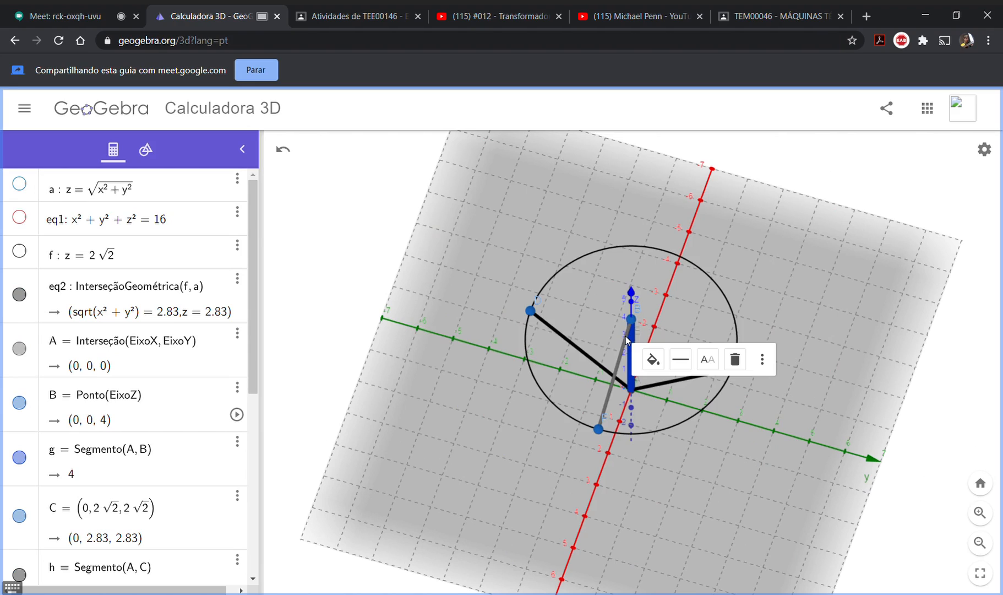
left_click(735, 358)
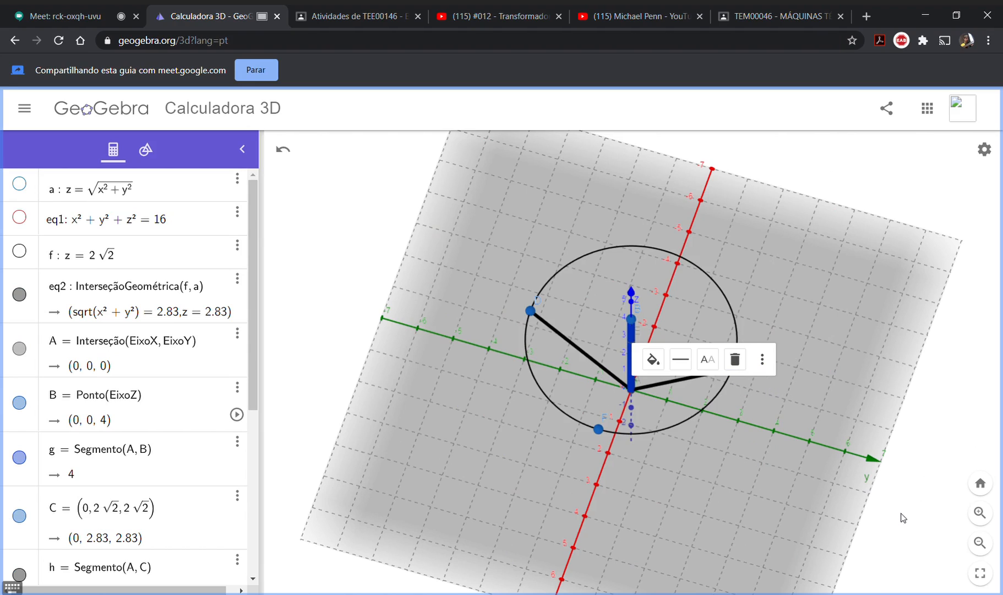
left_click_drag(902, 516, 896, 515)
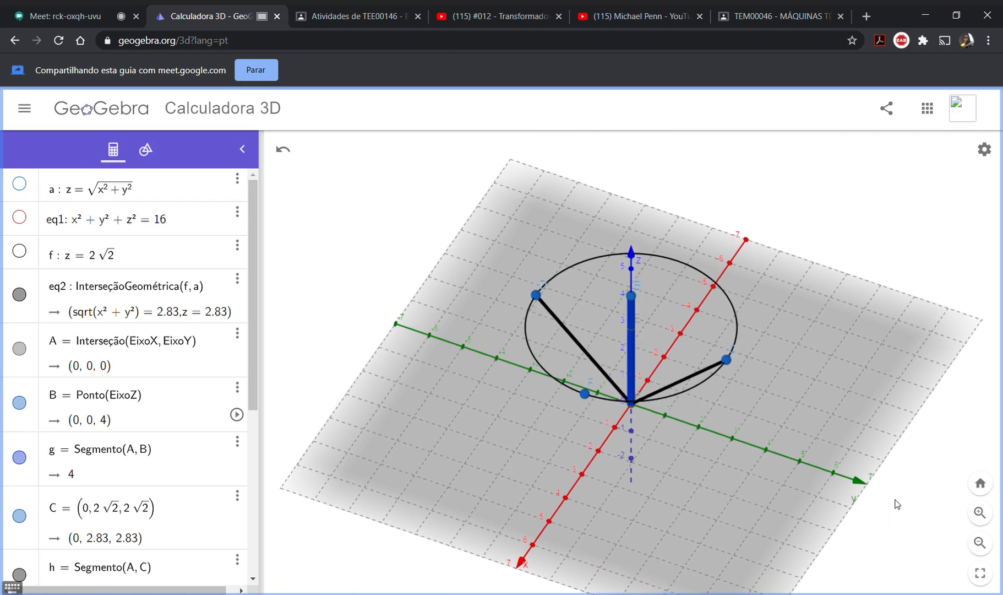
- Draw a segment from point E on the z-axis to point F on the intersection circle
left_click(150, 151)
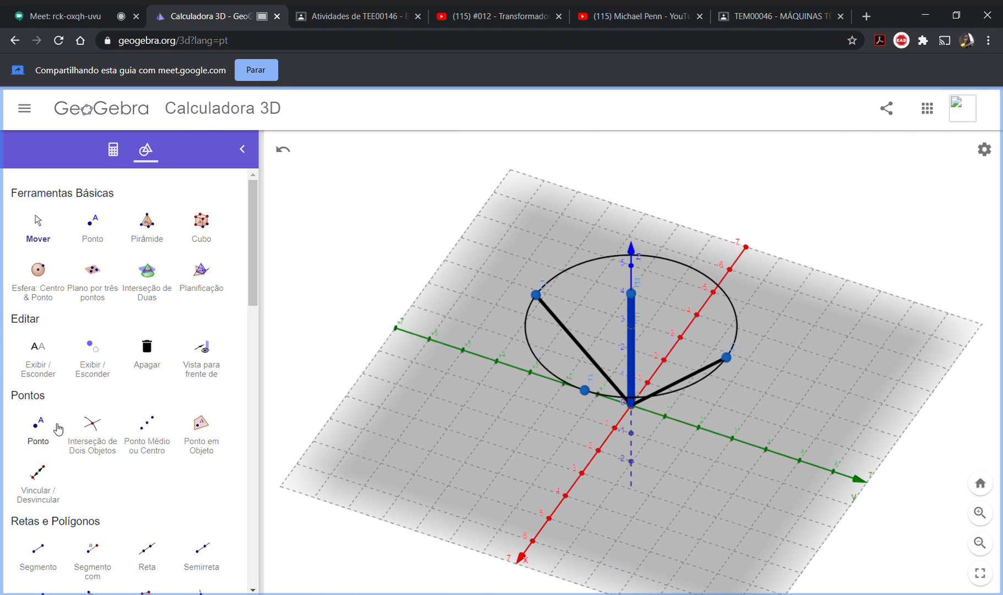
left_click(40, 551)
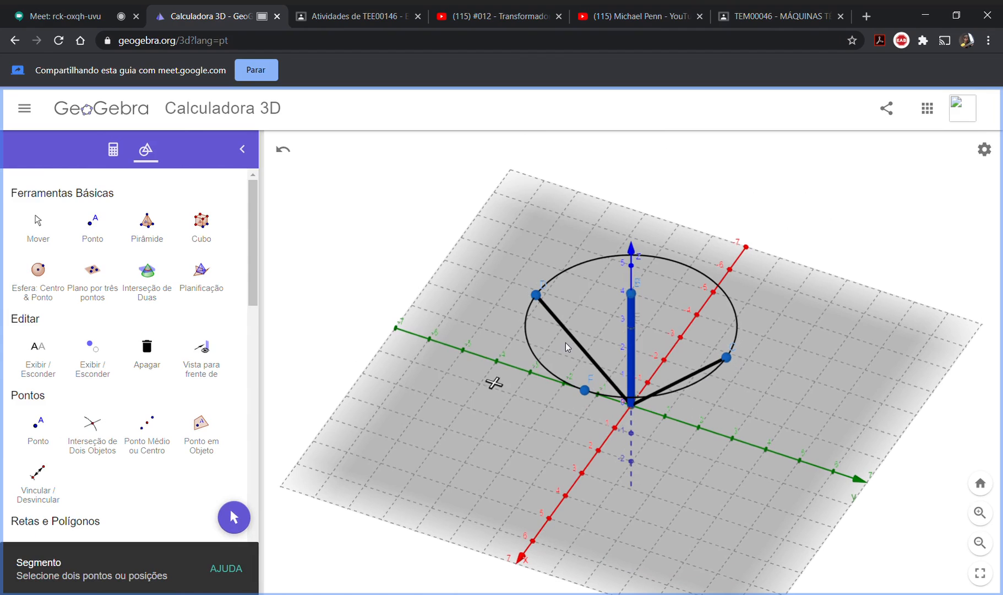
left_click(632, 330)
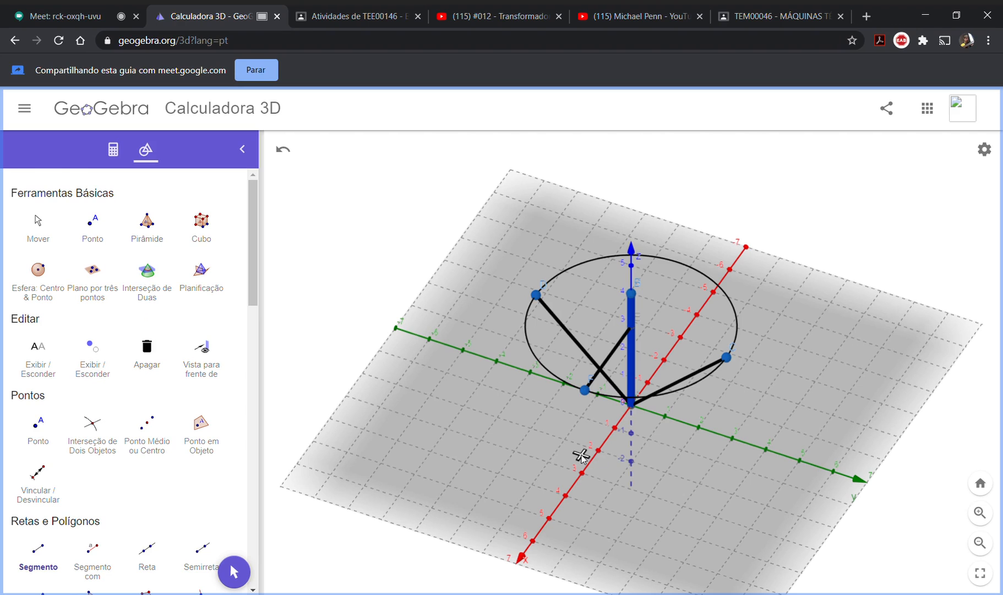
left_click(44, 223)
left_click_drag(285, 302, 278, 296)
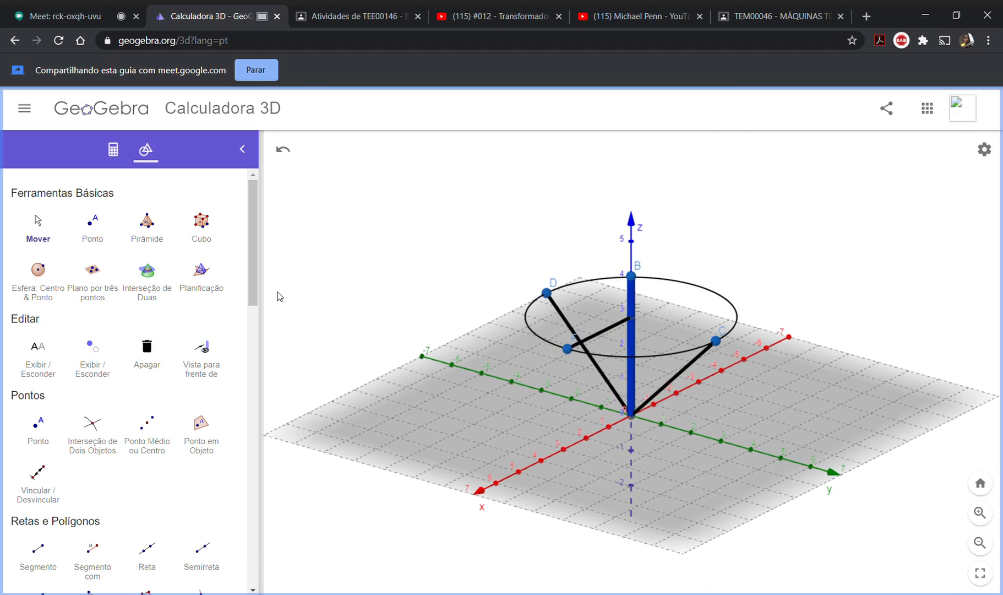
left_click(42, 275)
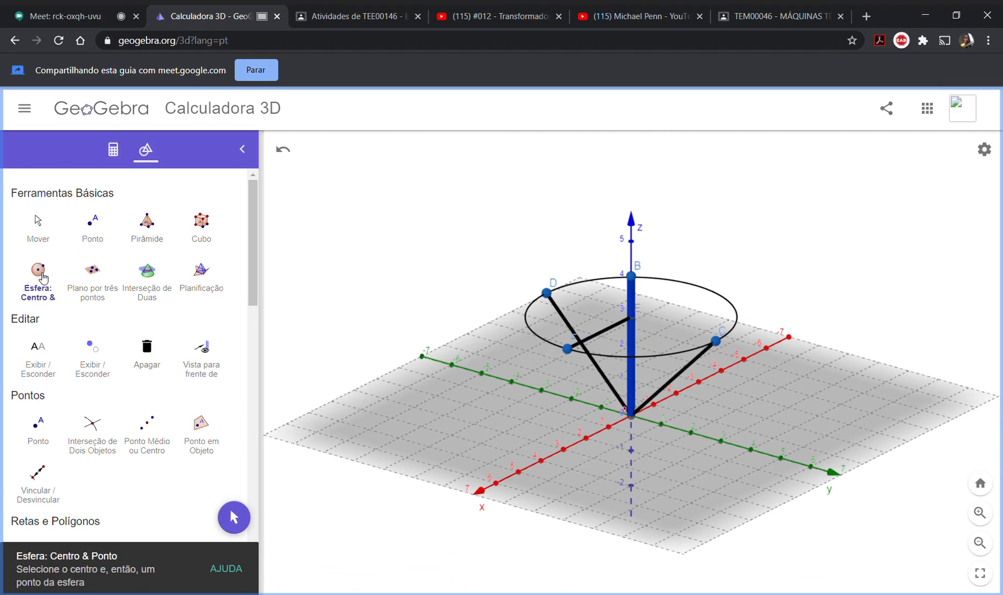
left_click(40, 232)
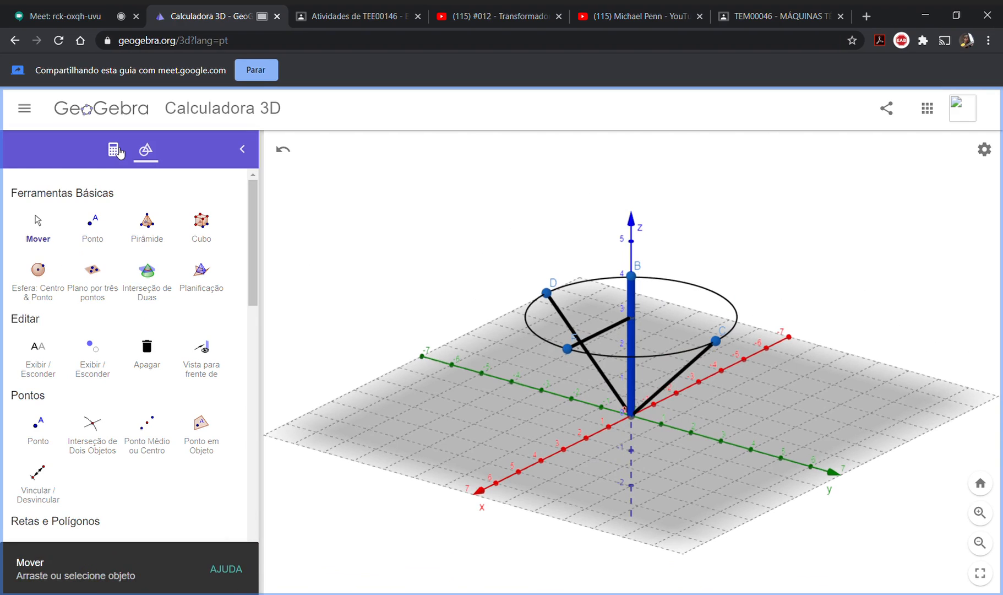
- Show the sphere x² + y² + z² = 16 briefly and hide it again to examine the segments inside it
left_click(112, 149)
scroll(98, 288, "up", 5)
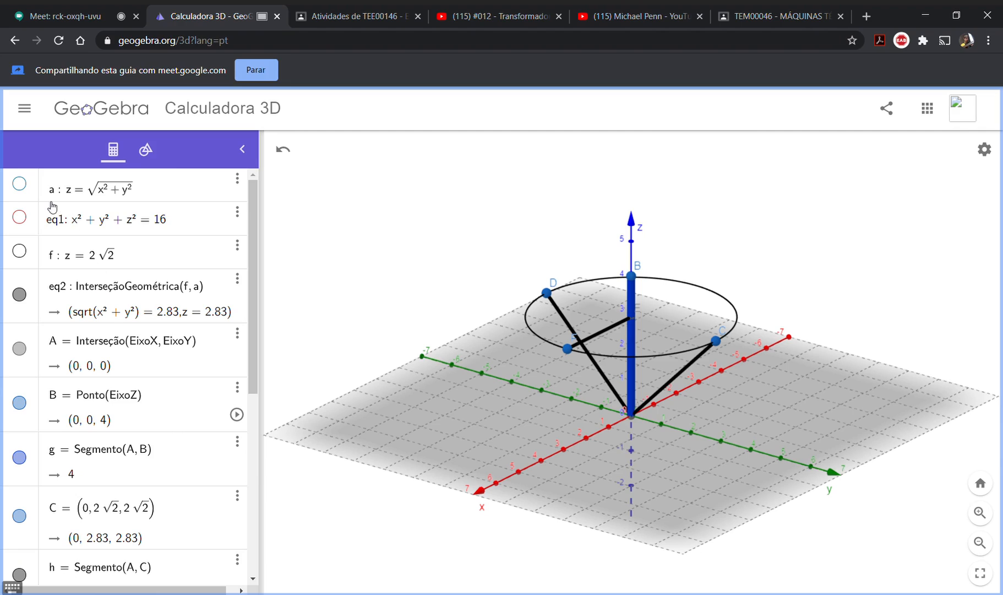
left_click(19, 218)
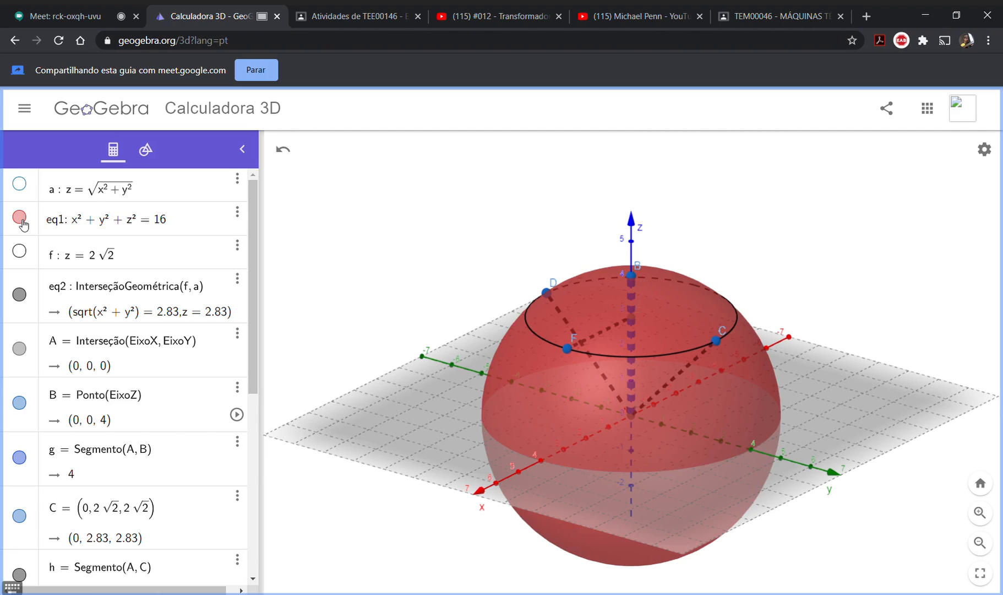
left_click(20, 218)
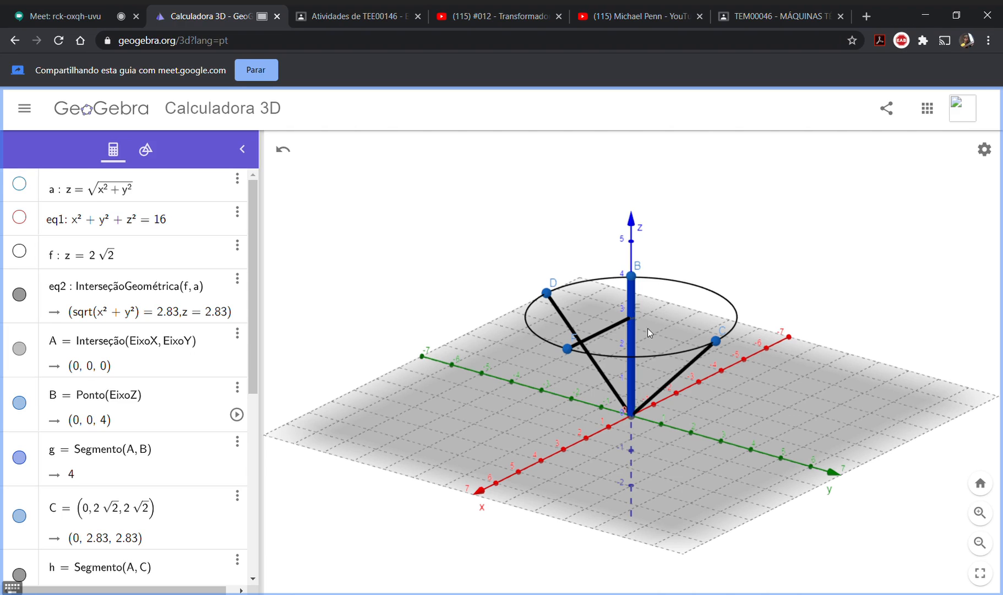
left_click_drag(810, 293, 800, 297)
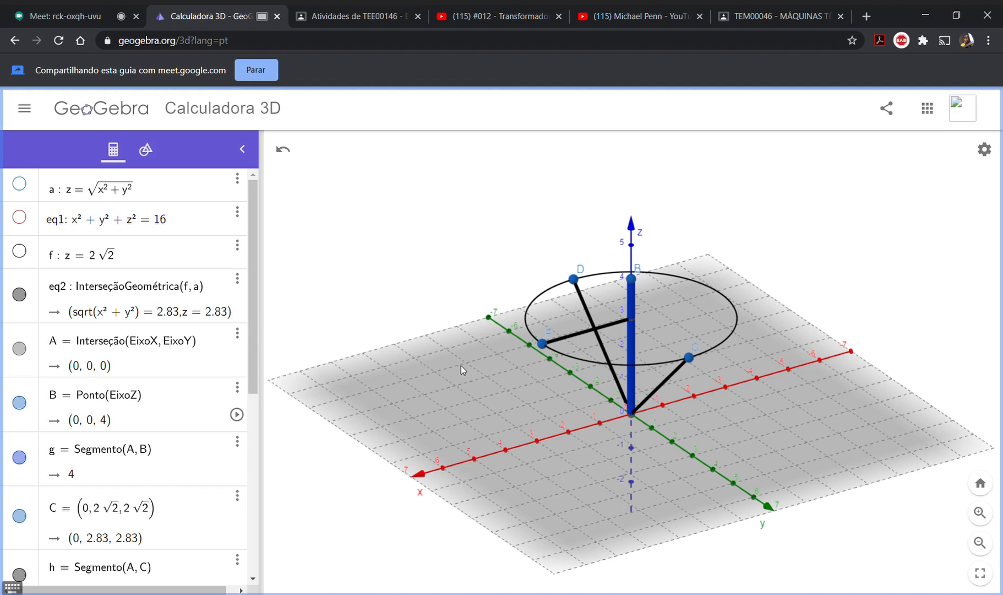
left_click_drag(376, 282, 406, 280)
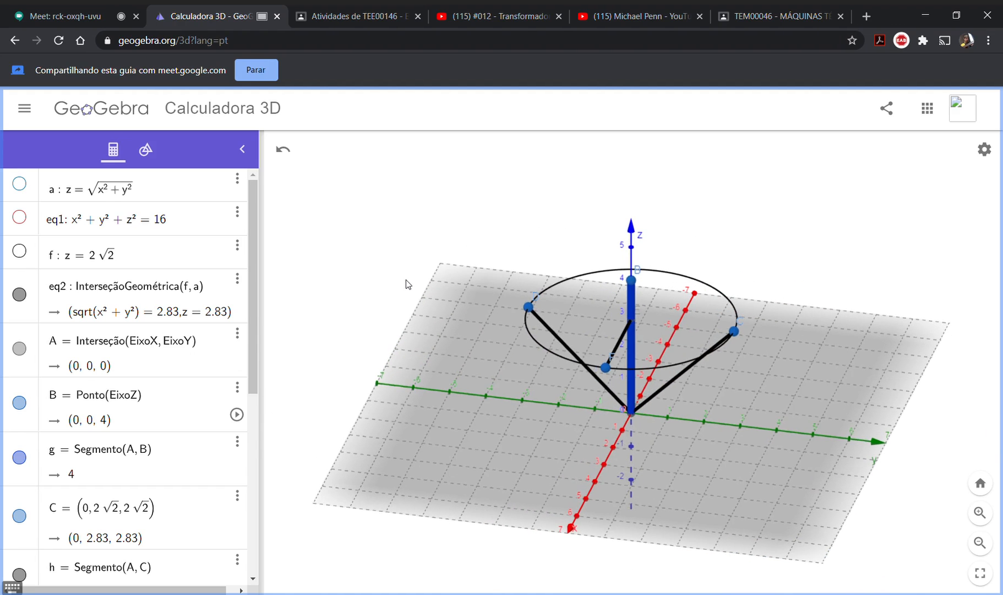
- Show the cone z = √(x² + y²) and the sphere x² + y² + z² = 16 in a side view along the x-axis
left_click(19, 184)
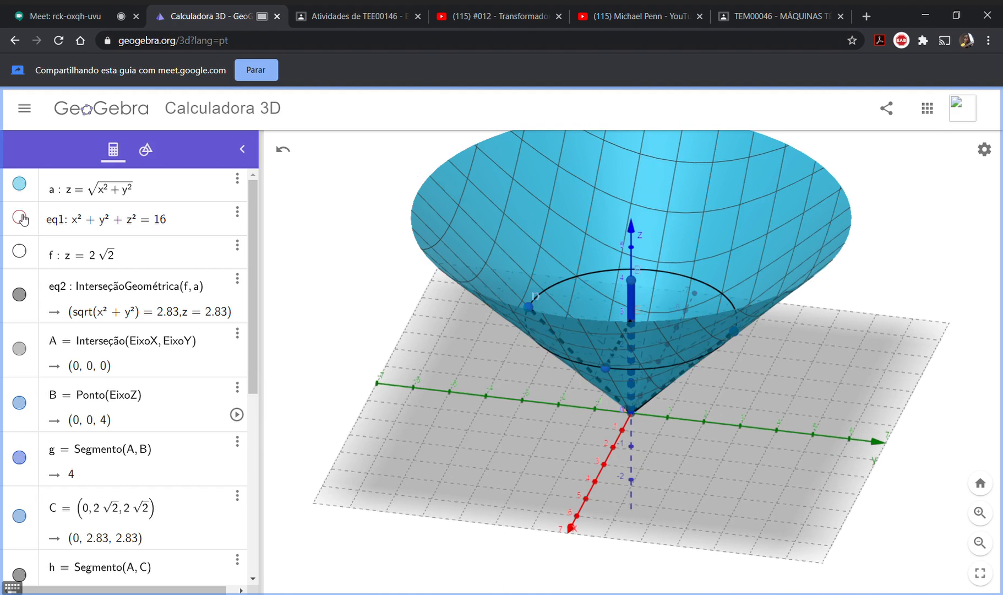
left_click(20, 218)
left_click_drag(624, 568, 634, 550)
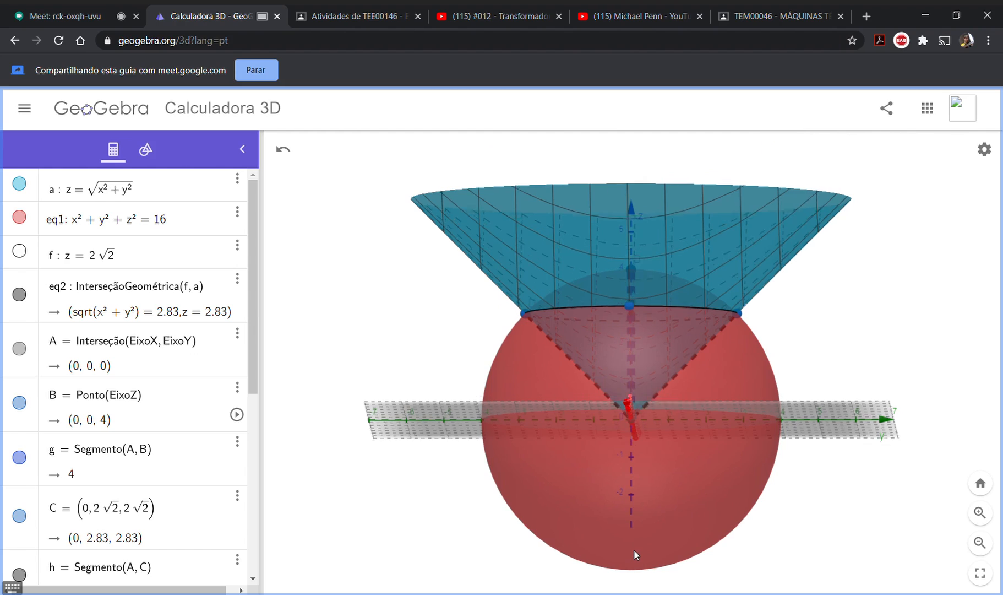
left_click_drag(635, 550, 634, 547)
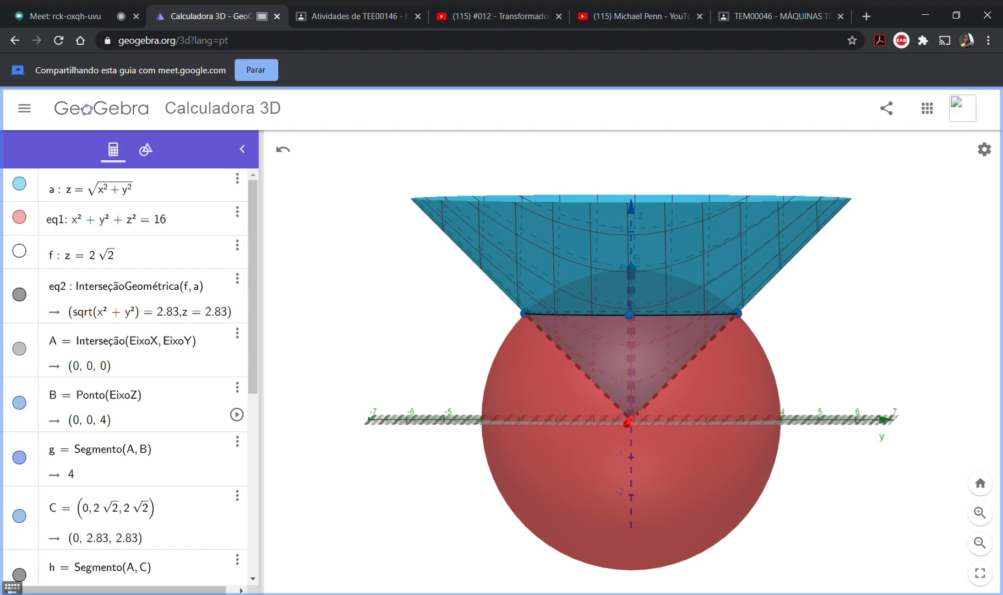
- Hide the cone and add the plane x = 0 through the sphere
left_click(20, 184)
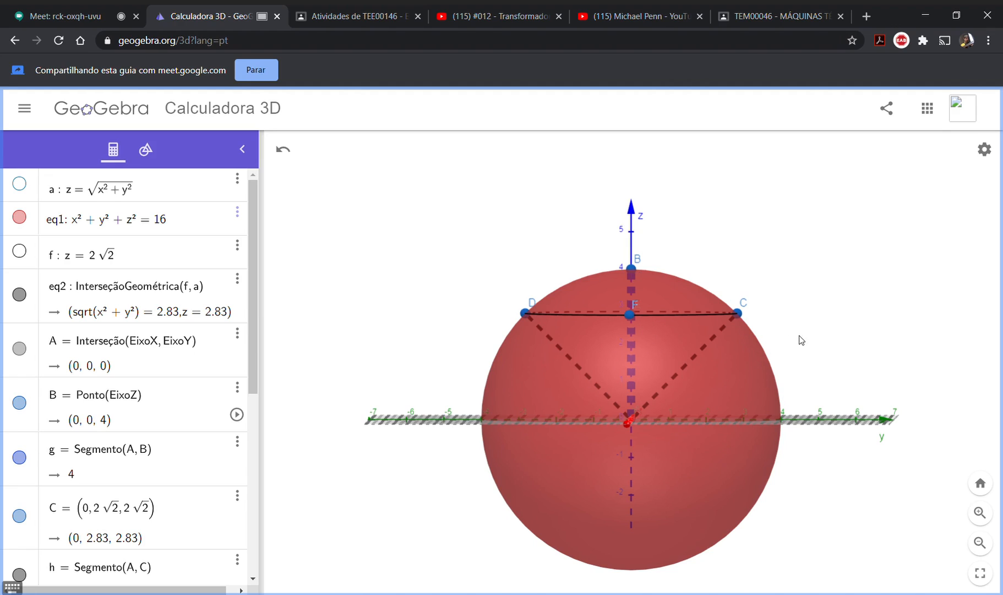
scroll(136, 311, "down", 5)
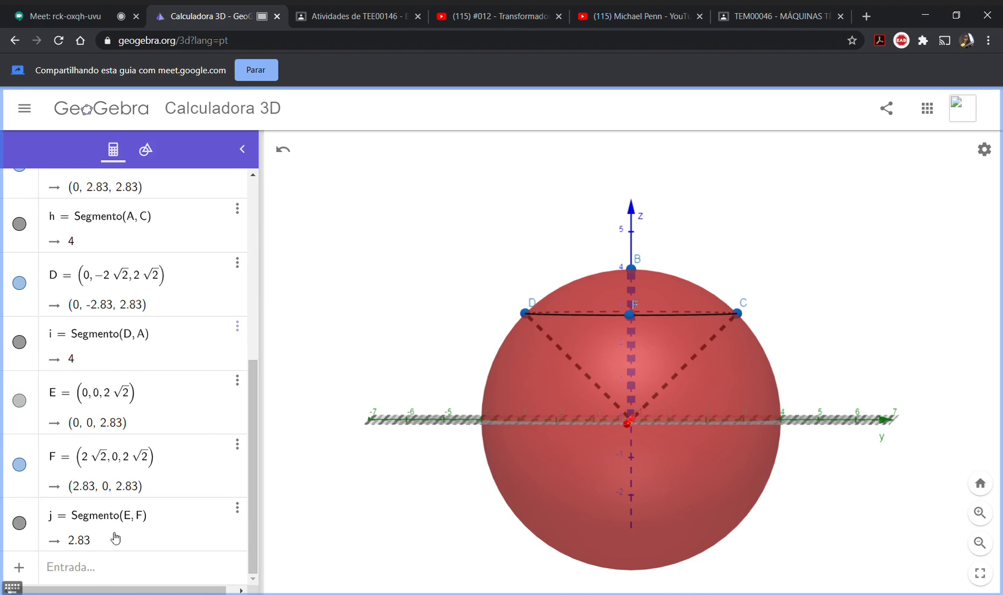
left_click(100, 573)
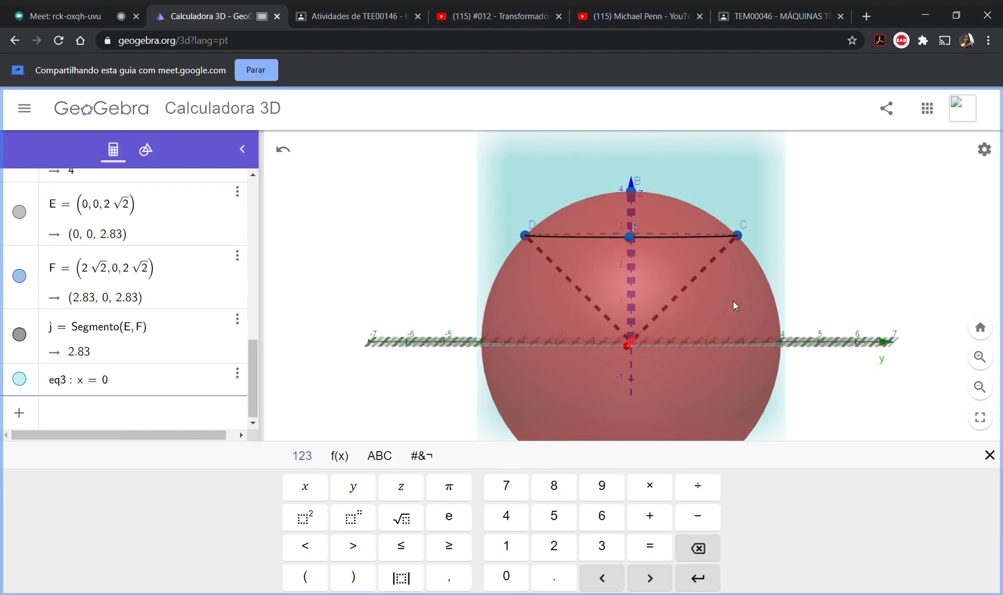
left_click_drag(828, 307, 808, 319)
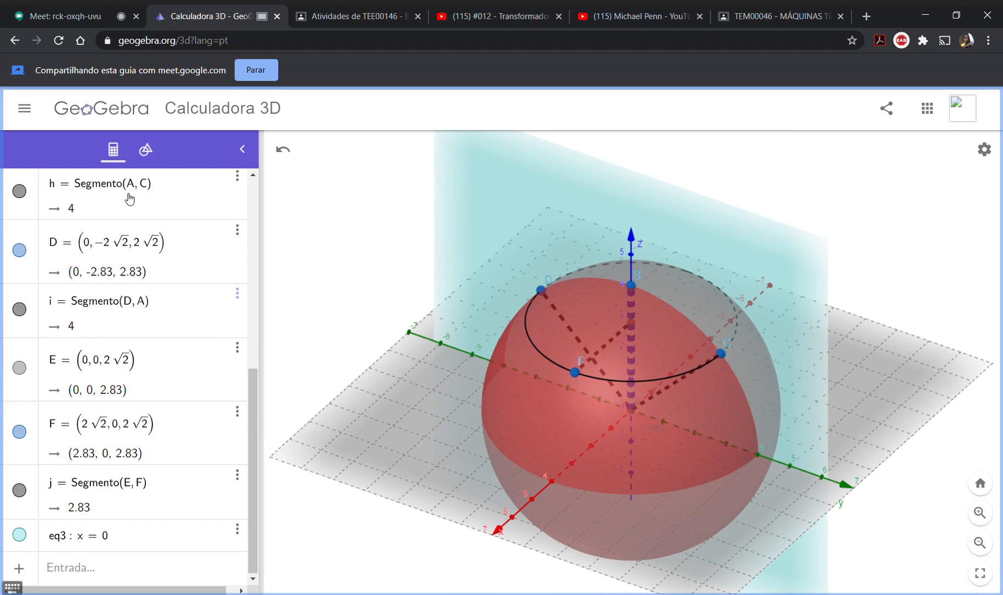
- Create the intersection curve of the plane x = 0 and the sphere
left_click(152, 150)
left_click(147, 273)
left_click(792, 341)
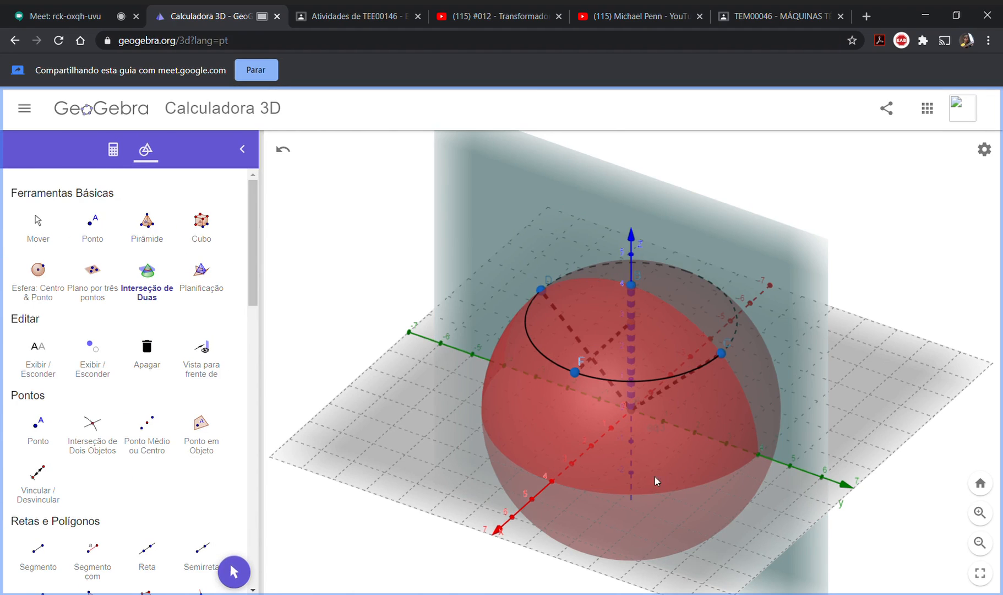
left_click(641, 467)
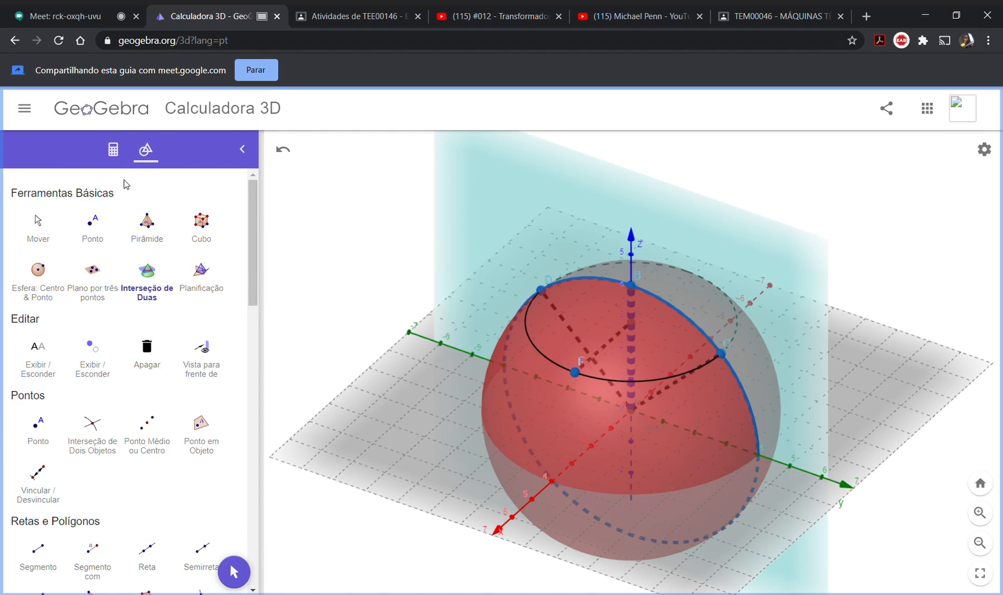
- Hide the plane x = 0 and view the sphere and its intersection circle face-on to the yz-plane
left_click(114, 150)
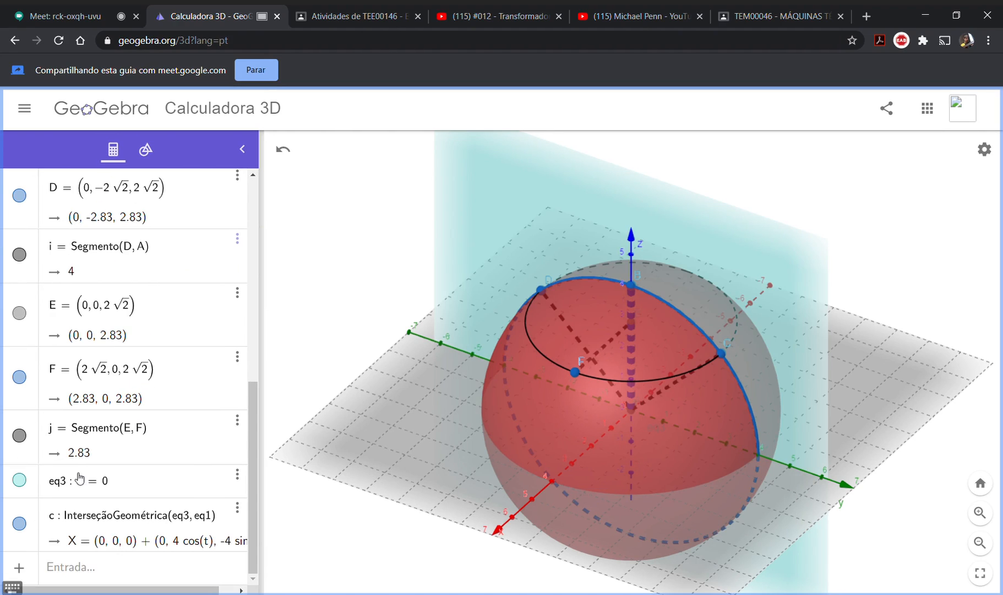
left_click(21, 524)
left_click(21, 525)
left_click(20, 480)
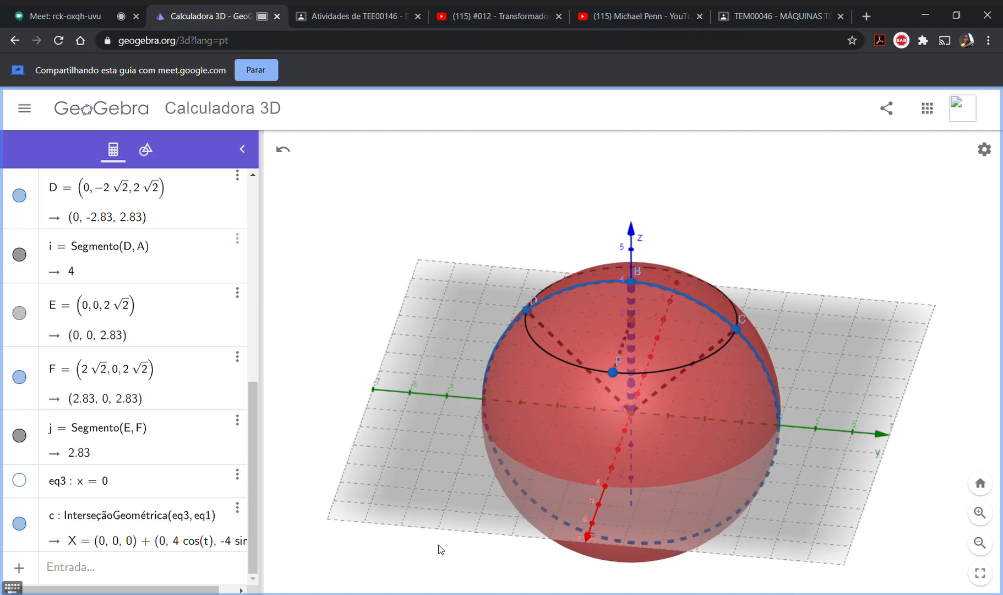
left_click_drag(417, 547, 447, 528)
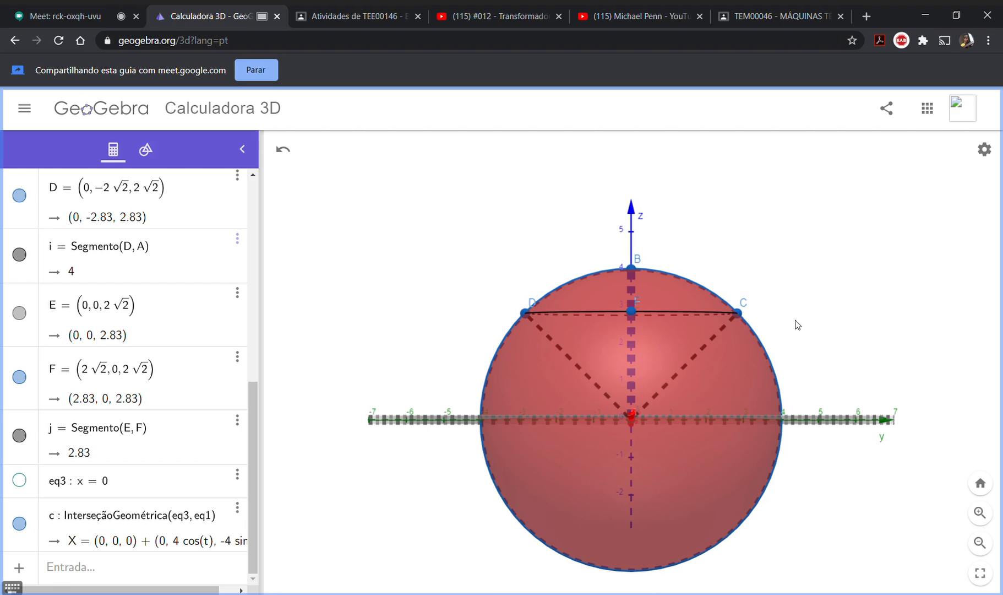
left_click_drag(797, 322, 800, 325)
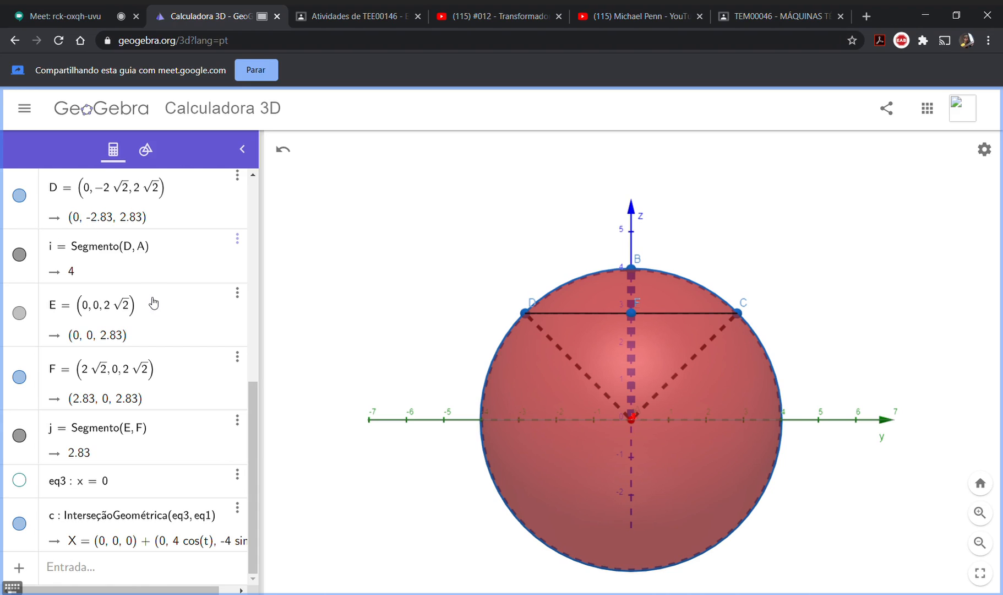
- Hide the sphere x² + y² + z² = 16 and show the plane z = 2√2
scroll(88, 267, "up", 10)
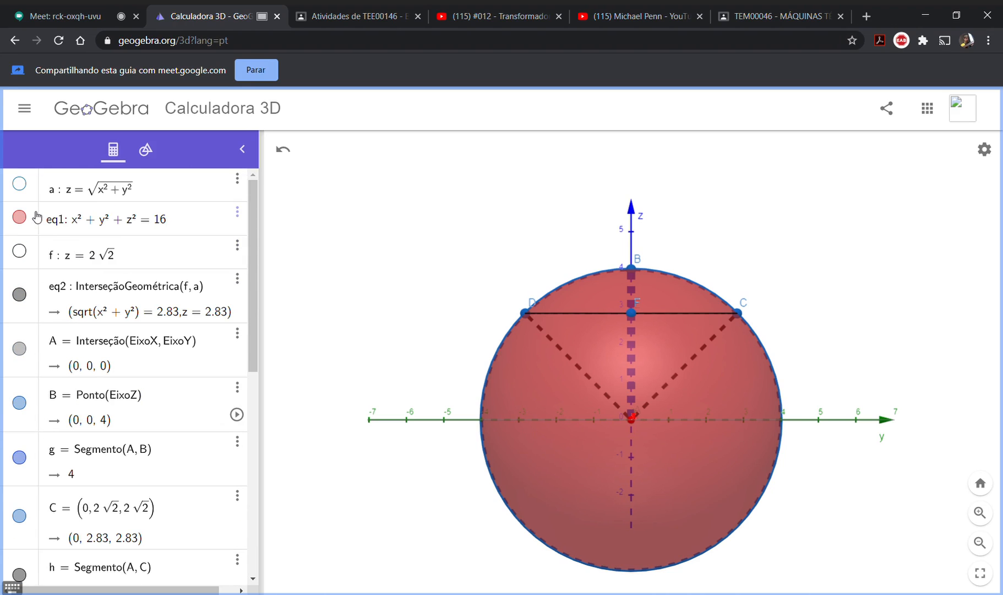
left_click(20, 220)
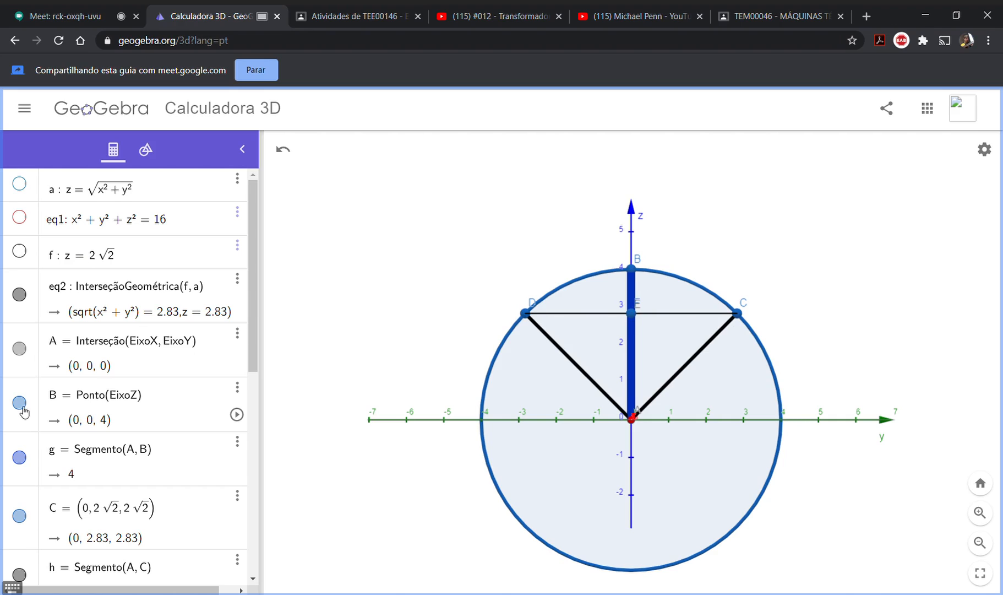
left_click(21, 252)
left_click_drag(422, 207, 423, 223)
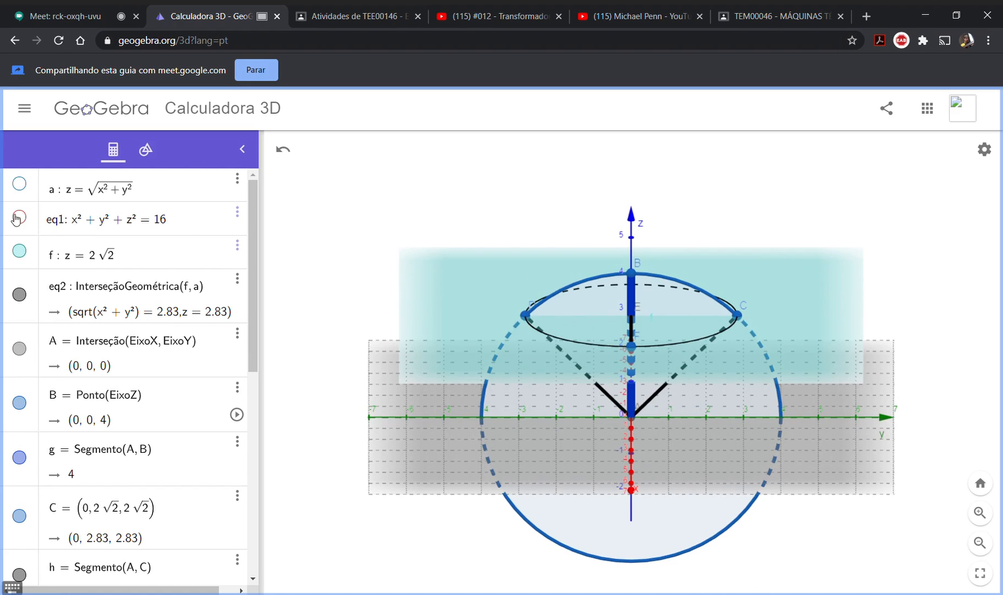
- Show the cone z = √(x² + y²) and the sphere together with the plane z = 2√2
left_click(20, 218)
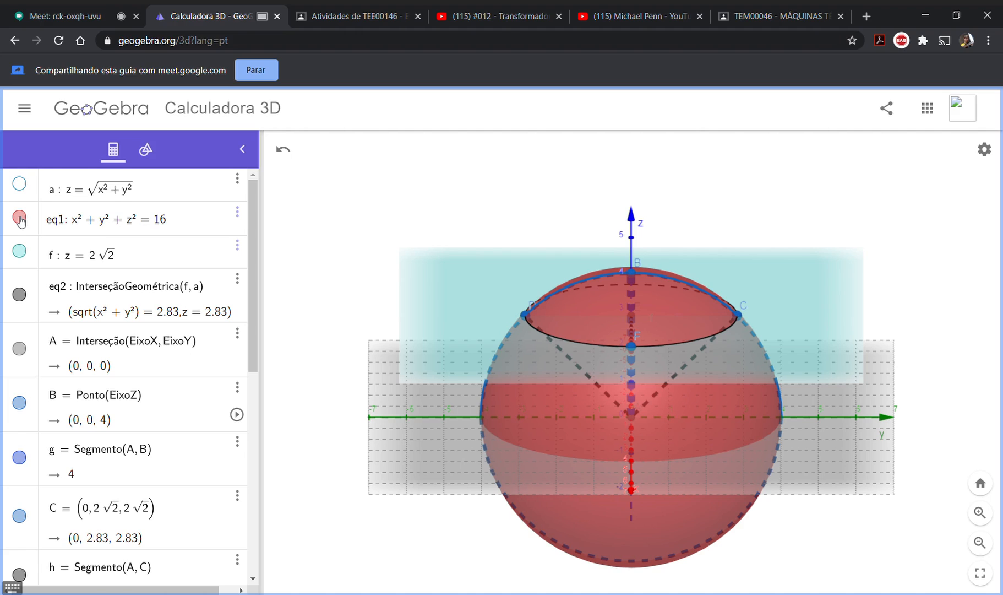
left_click(20, 218)
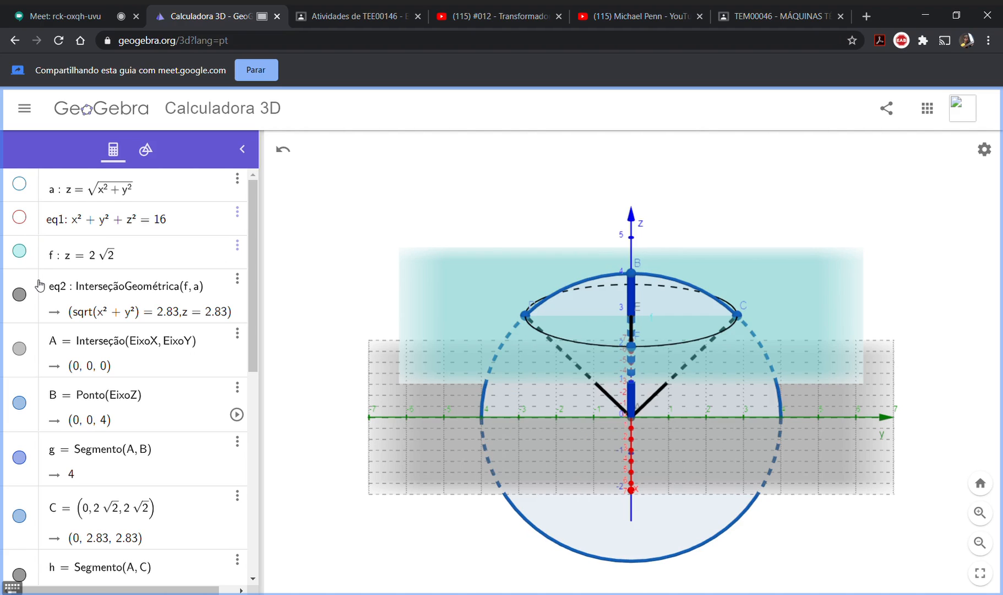
left_click(20, 184)
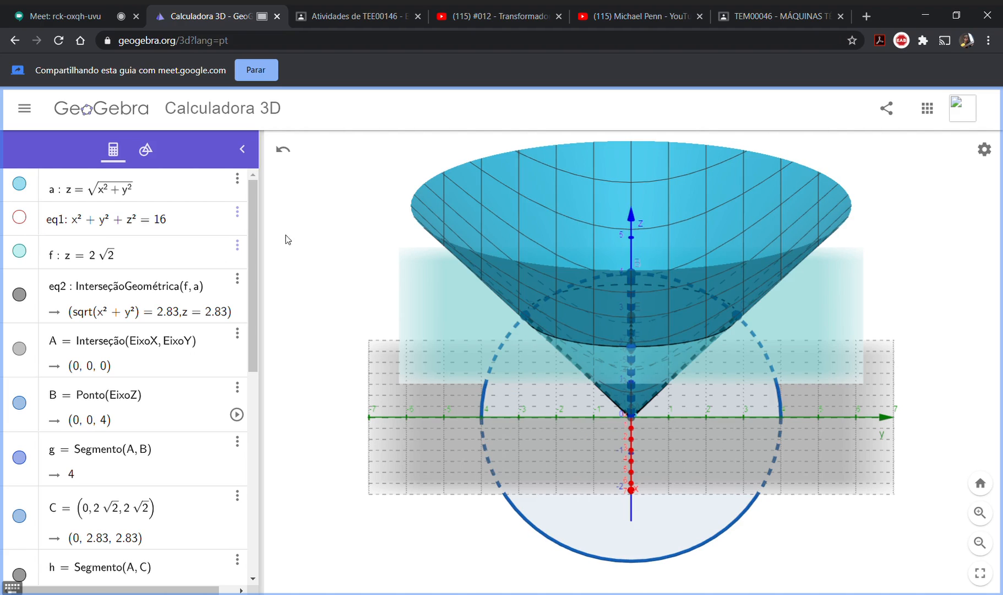
mouse_move(332, 240)
left_mouse_down()
mouse_move(332, 265)
mouse_move(324, 258)
mouse_move(335, 241)
left_mouse_up()
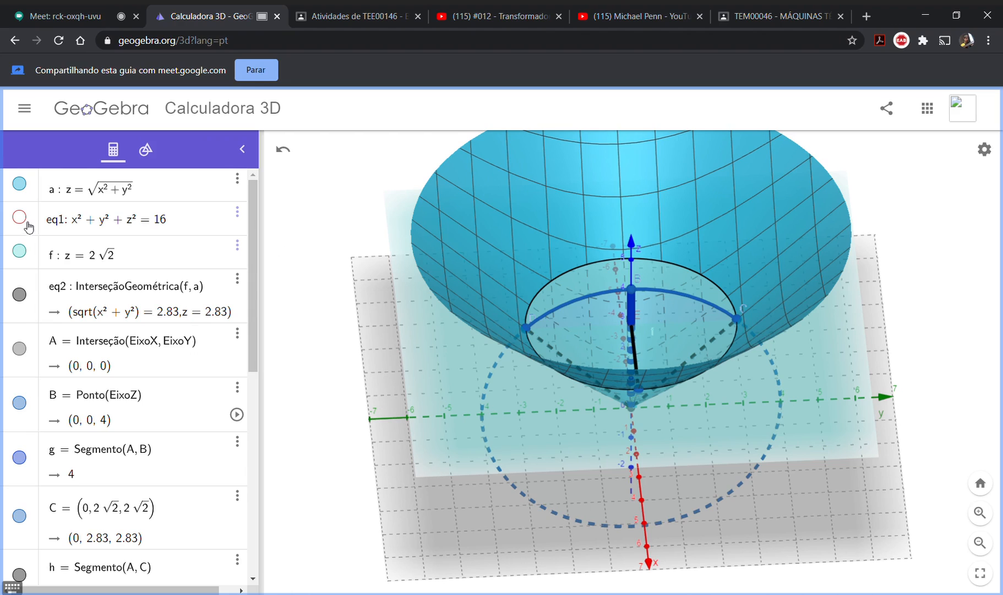
left_click(19, 216)
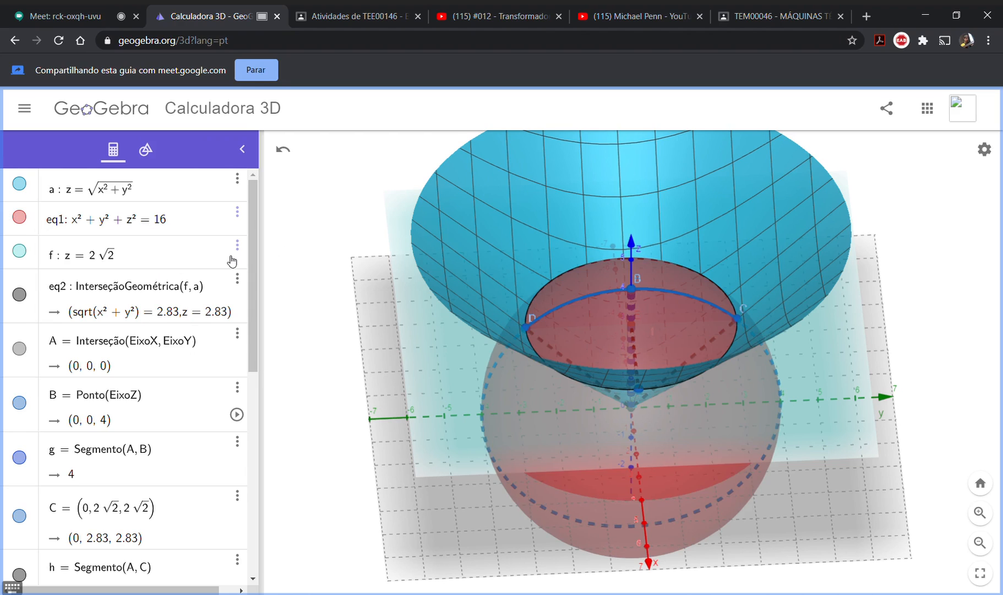
- Toggle the plane z = 2√2 and the sphere off and on for comparison, and hide the cone
left_click(20, 252)
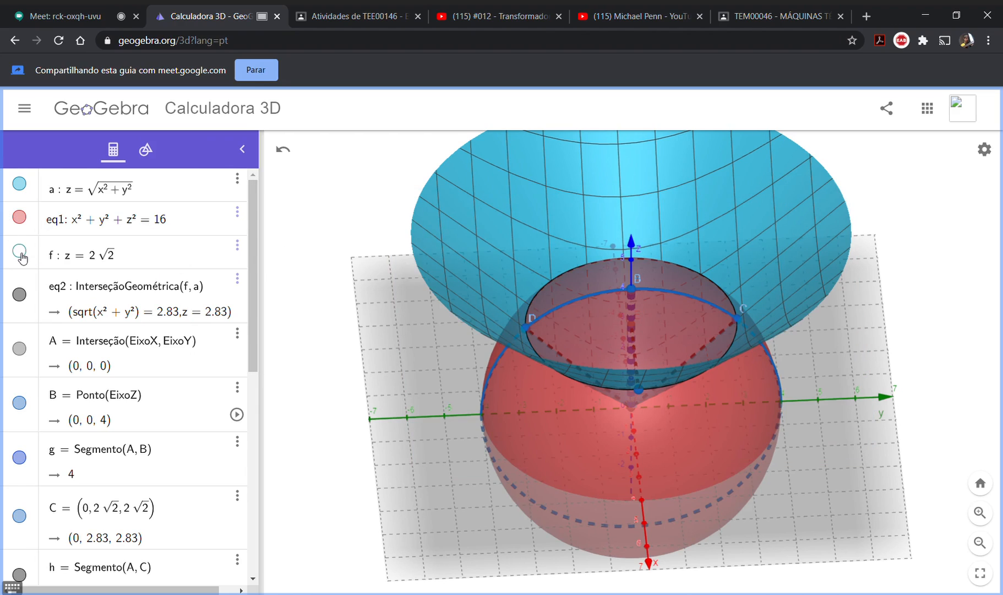
left_click(20, 252)
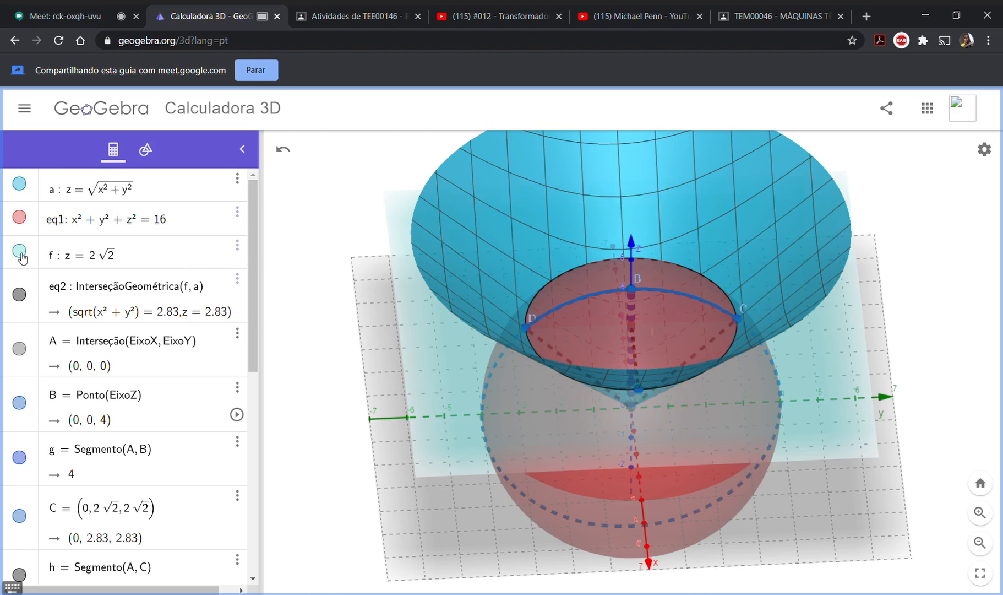
left_click(25, 218)
left_click(26, 218)
left_click(20, 184)
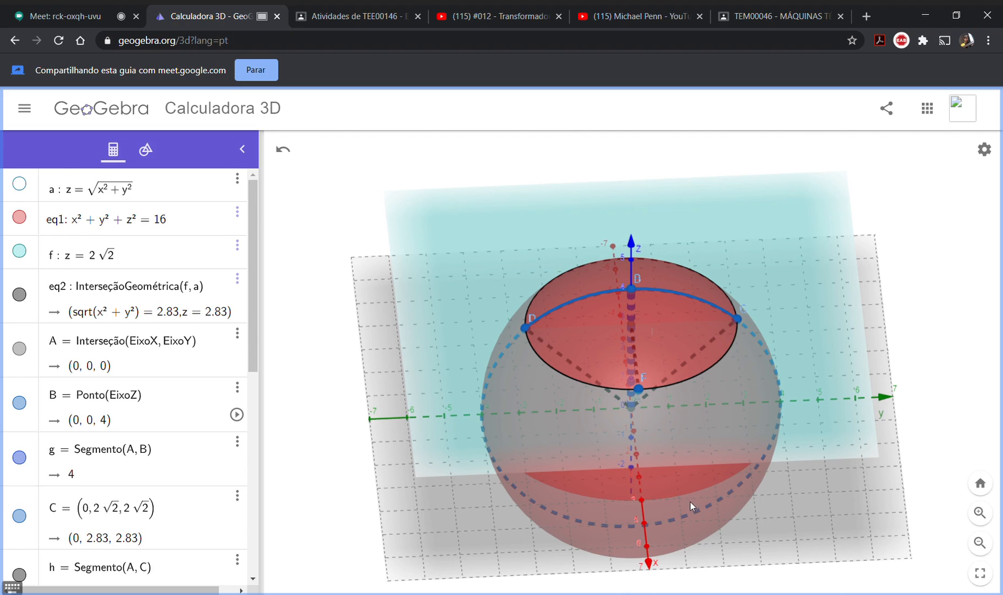
- View the sphere and the plane z = 2√2 face-on to the yz-plane, and check the Google Meet call before returning to GeoGebra
left_click_drag(690, 502, 687, 486)
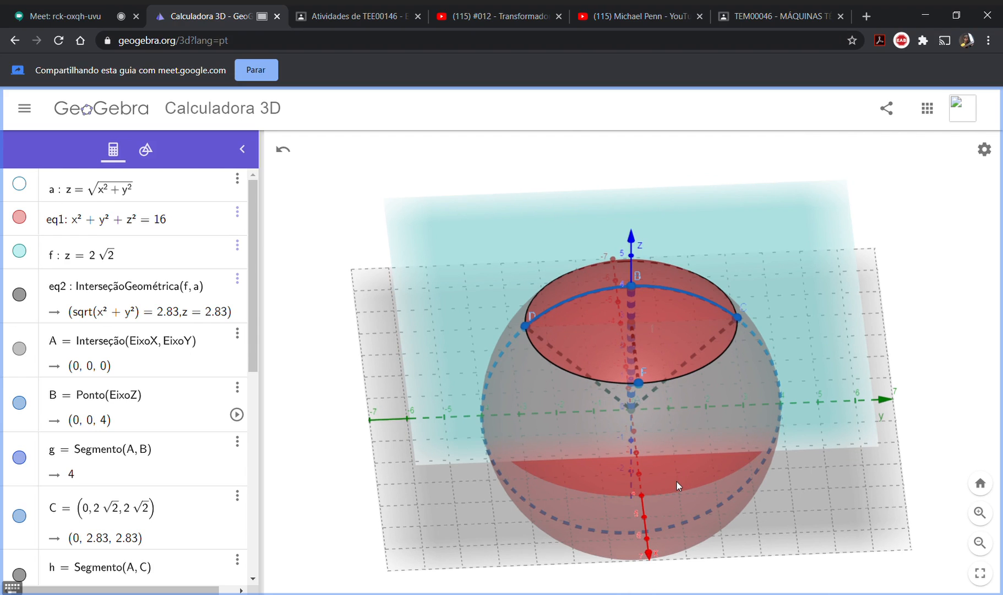
left_click_drag(703, 562, 699, 536)
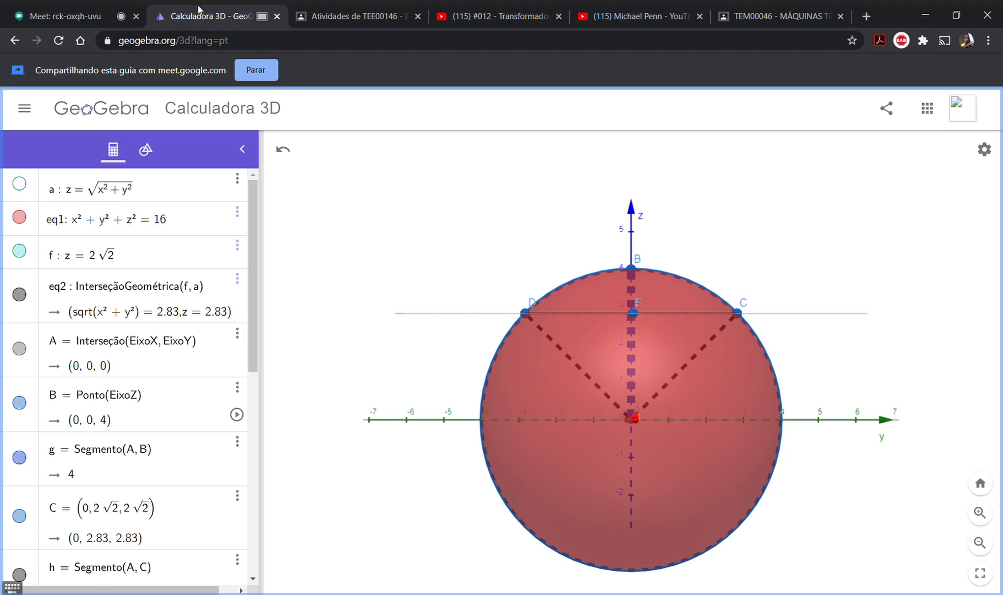
left_click(88, 11)
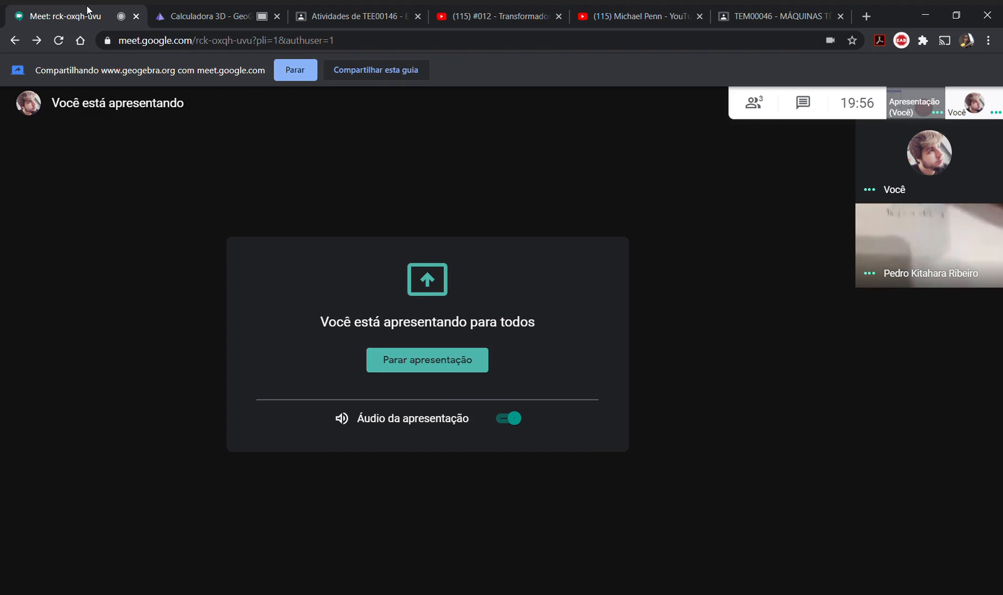
left_click(204, 11)
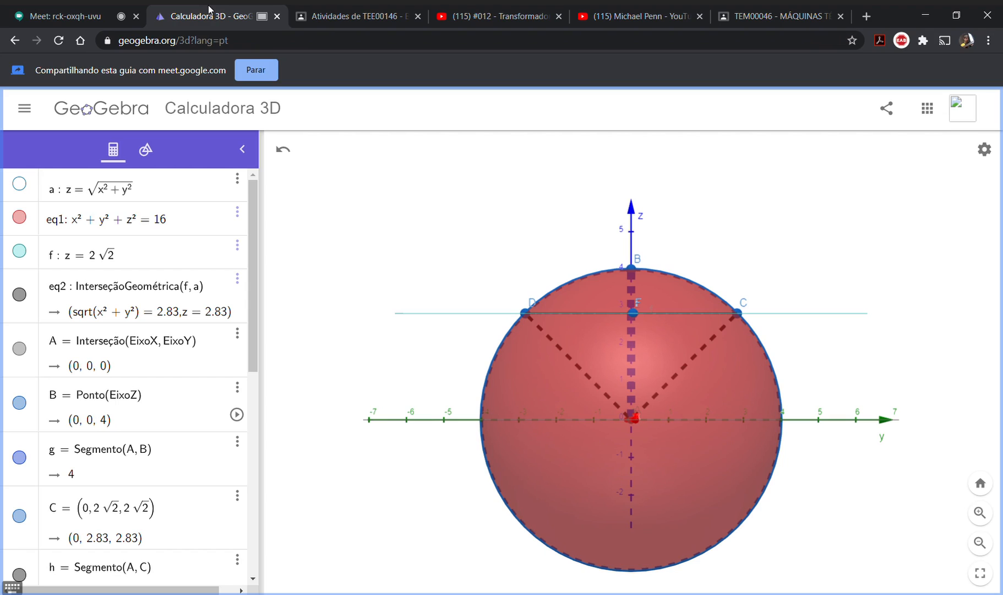
left_click(81, 10)
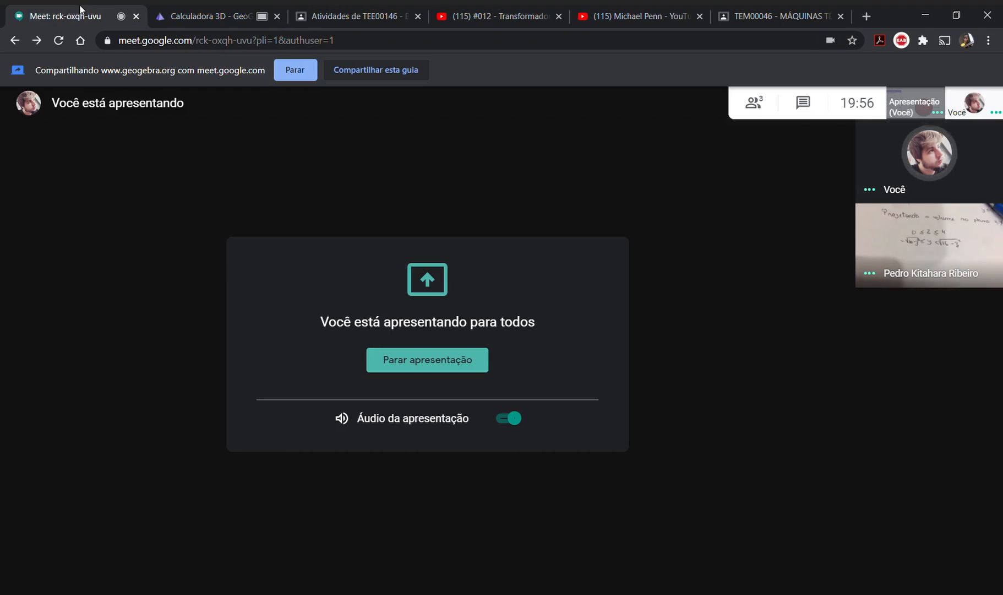
left_click(203, 14)
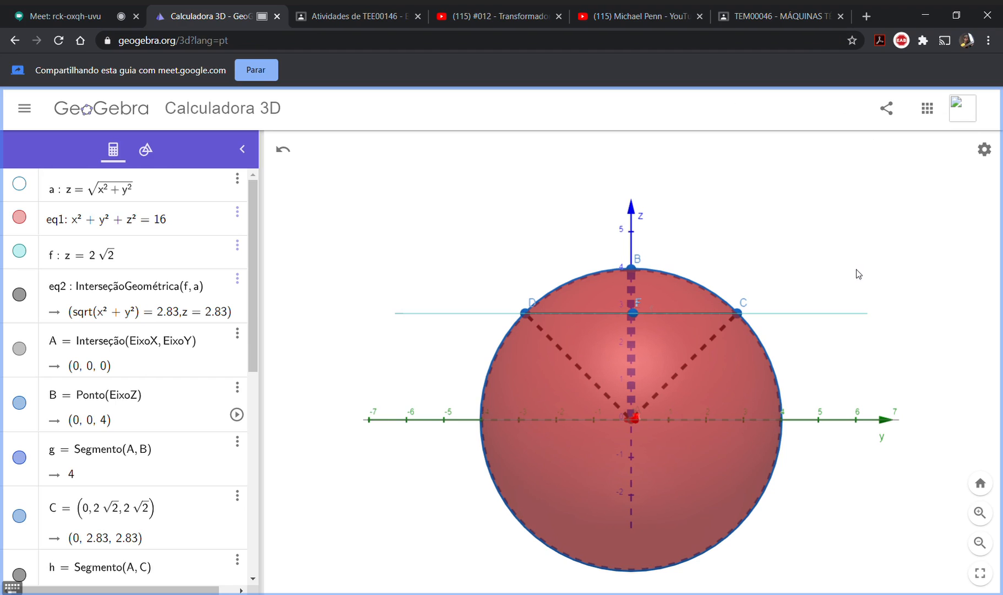
- Hide the plane z = 2√2 and view the sphere with its intersection circles obliquely from above
left_click_drag(857, 274, 814, 293)
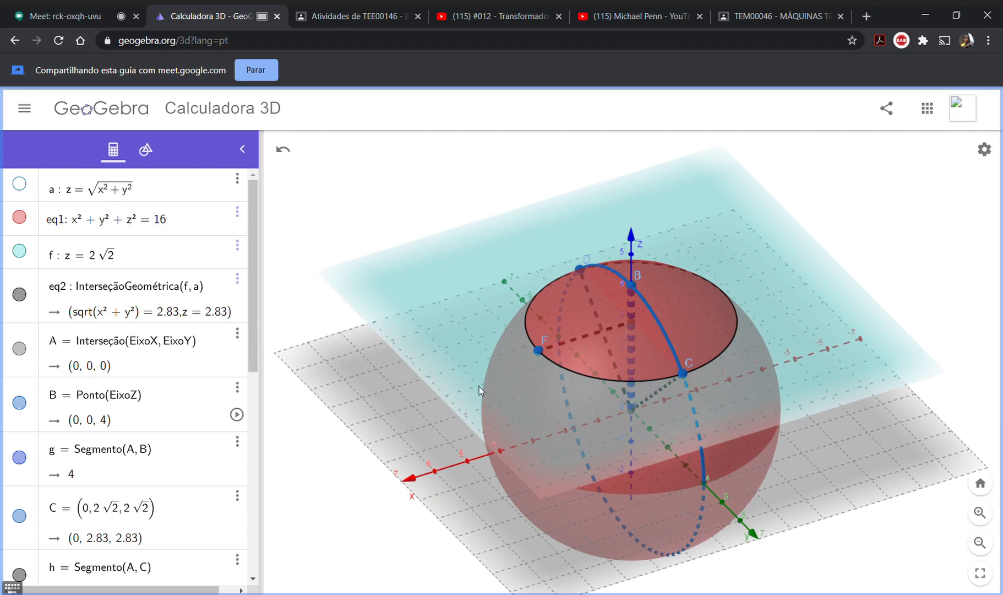
left_click(17, 253)
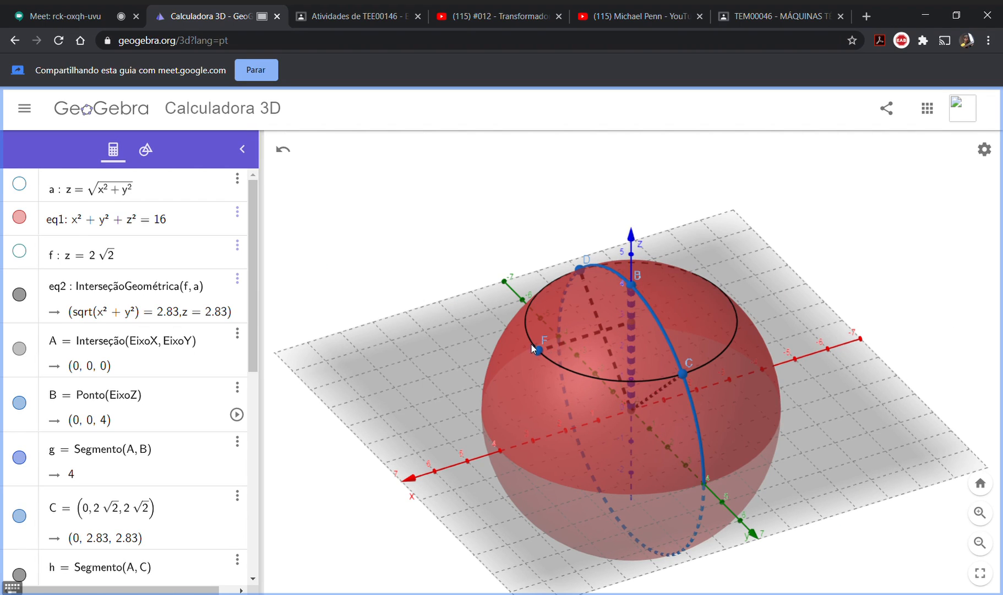
left_click_drag(448, 358, 452, 379)
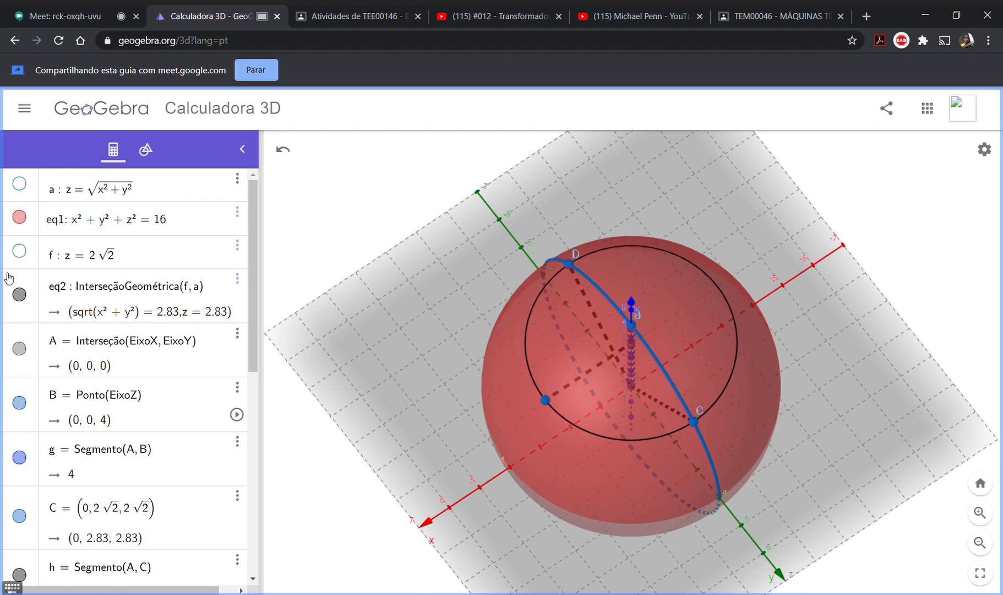
- Toggle the cone z = √(x² + y²) on and off over the sphere, and check the Google Meet call before returning to GeoGebra
left_click(19, 184)
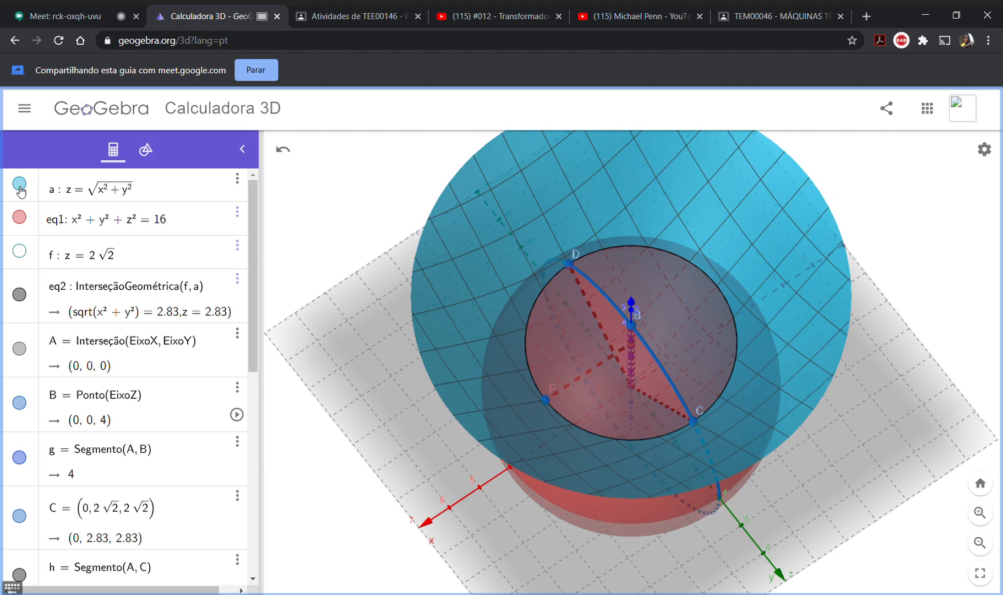
left_click(19, 185)
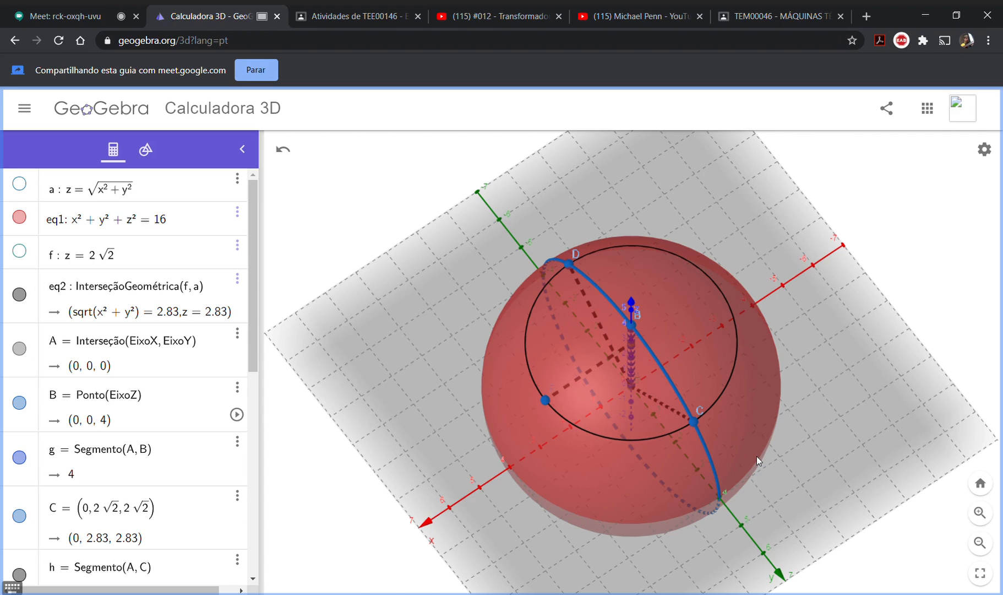
left_click(71, 16)
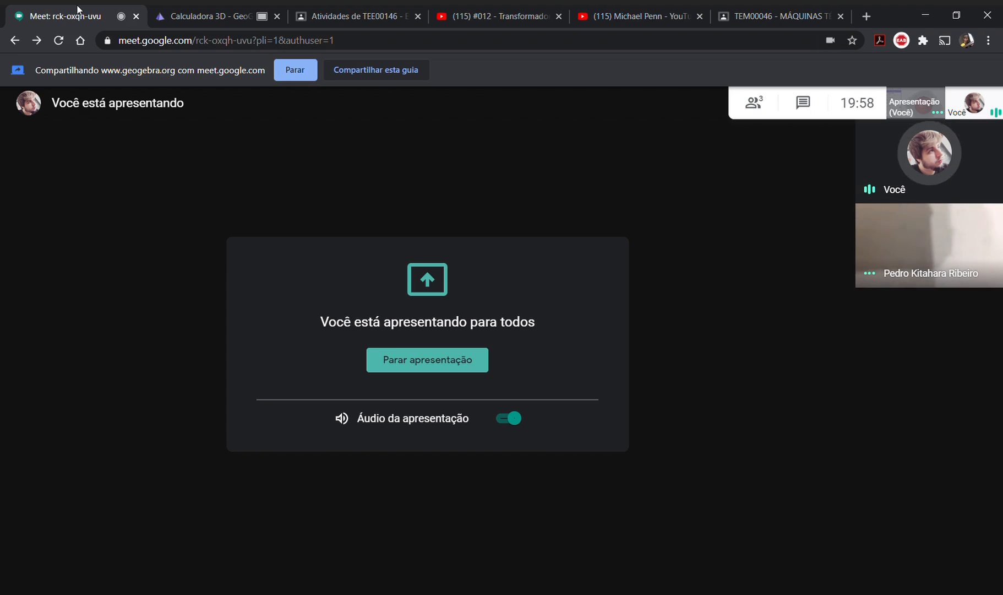
left_click(165, 10)
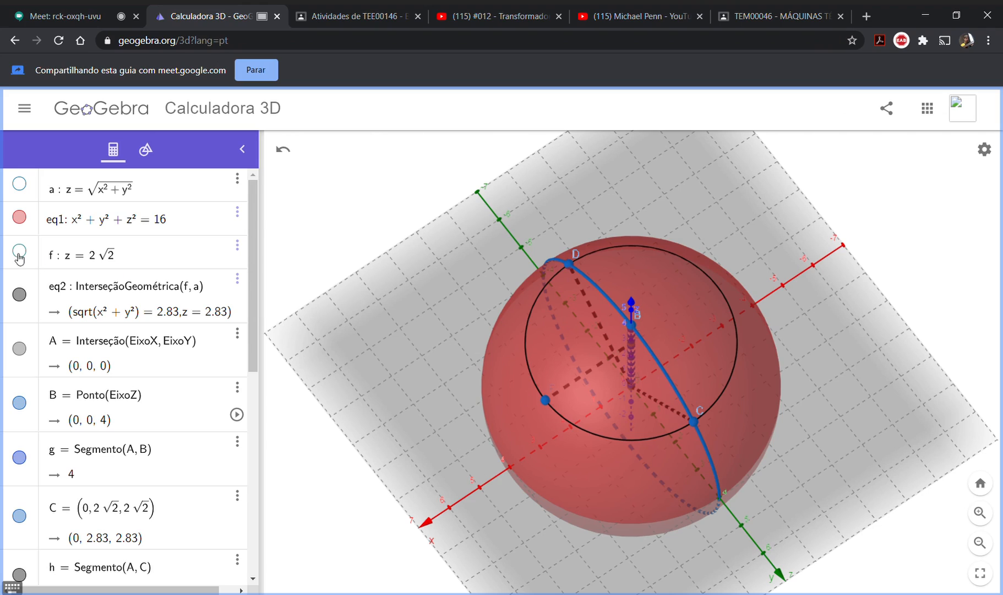
- Show the cone z = √(x² + y²) with the sphere and inspect them from the front, straight above and obliquely
left_click(20, 184)
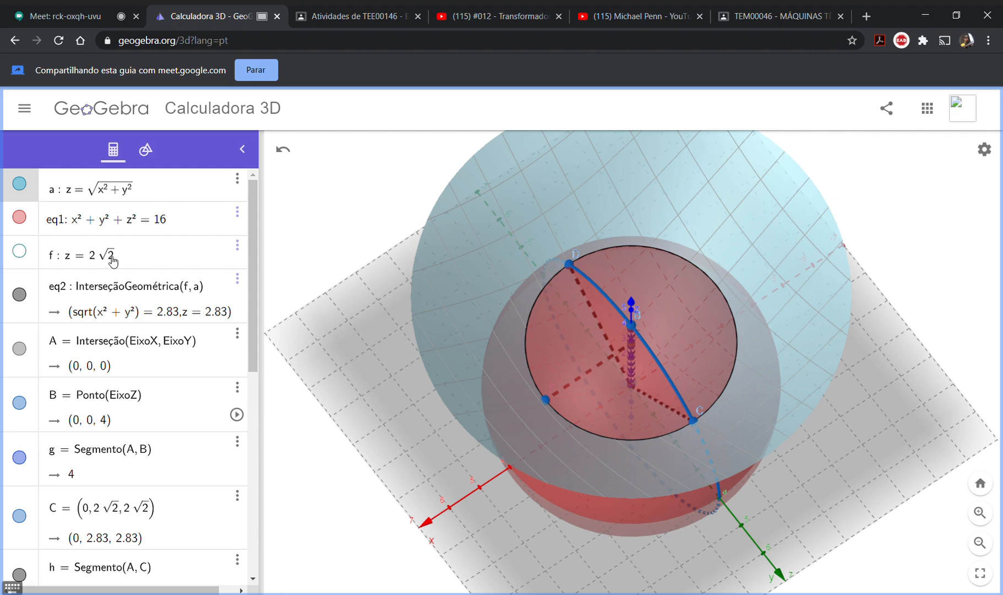
left_click_drag(558, 509, 595, 466)
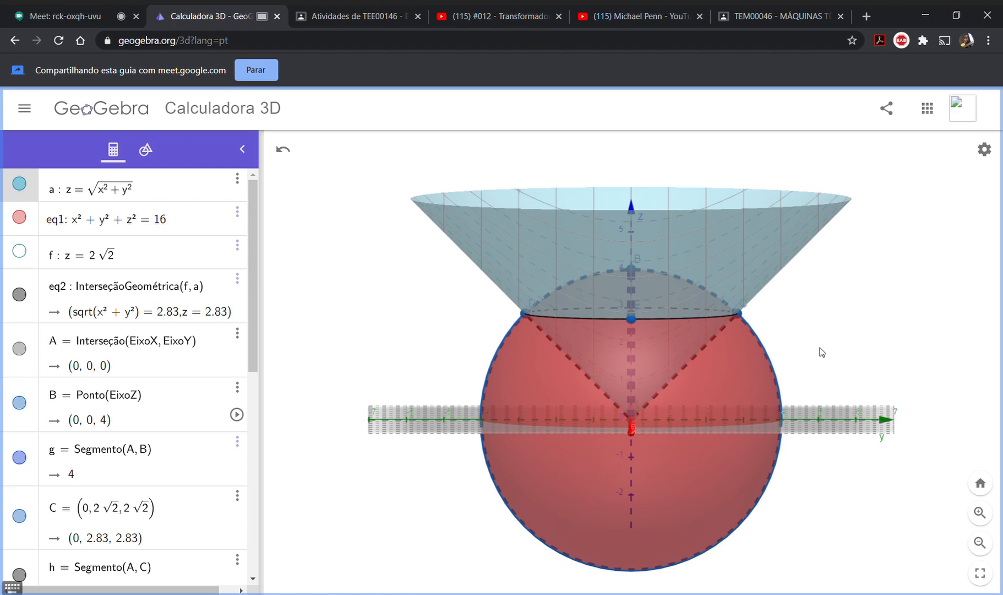
left_click_drag(835, 298, 840, 363)
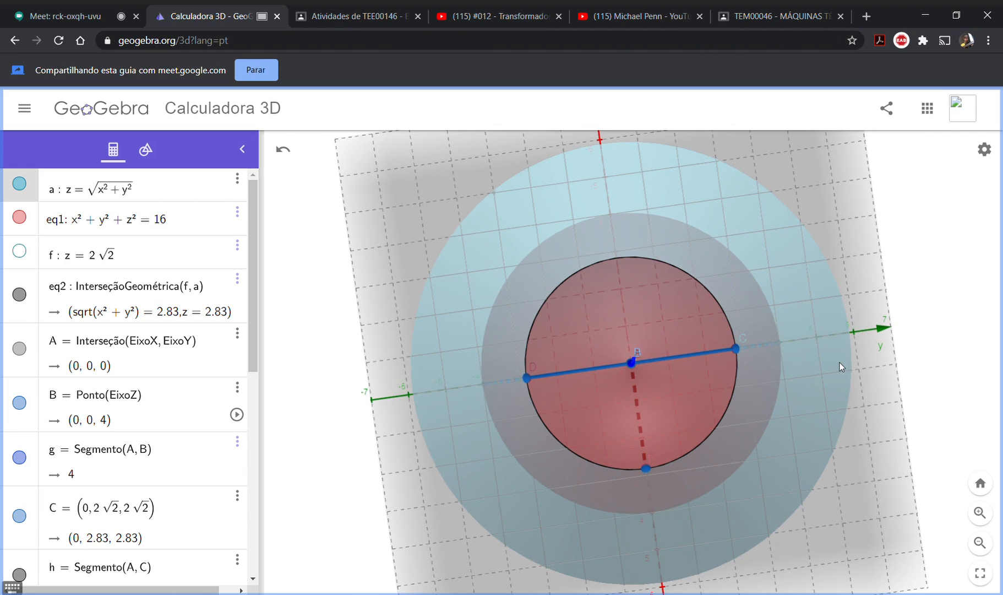
left_click_drag(840, 363, 834, 362)
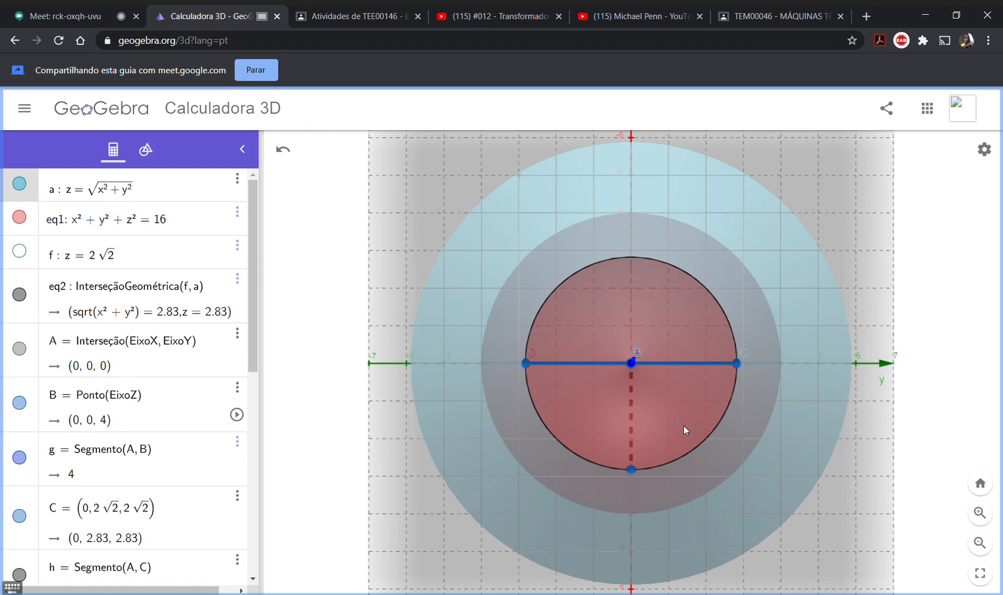
left_click_drag(855, 527, 721, 398)
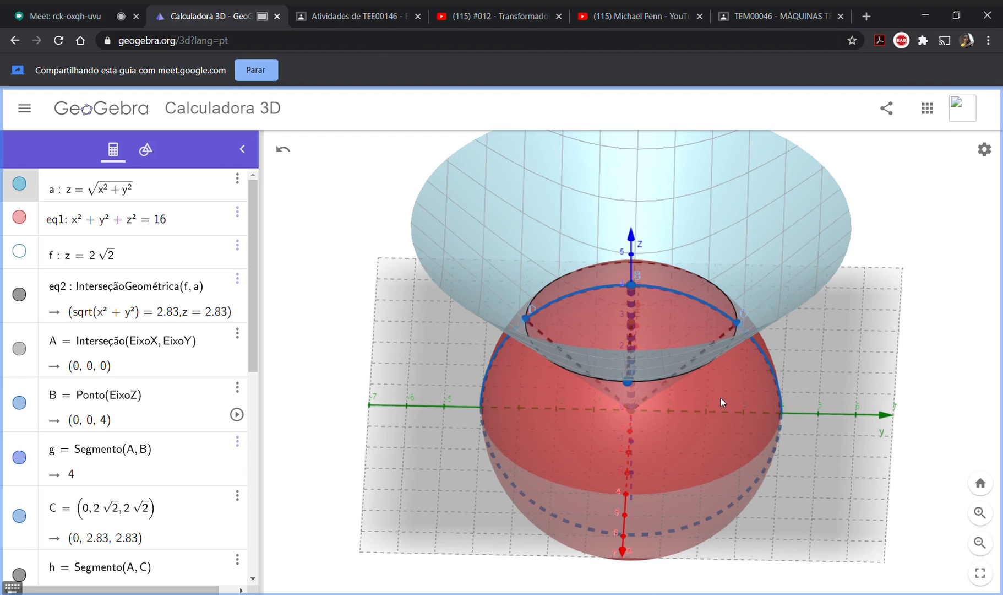
left_click(672, 375)
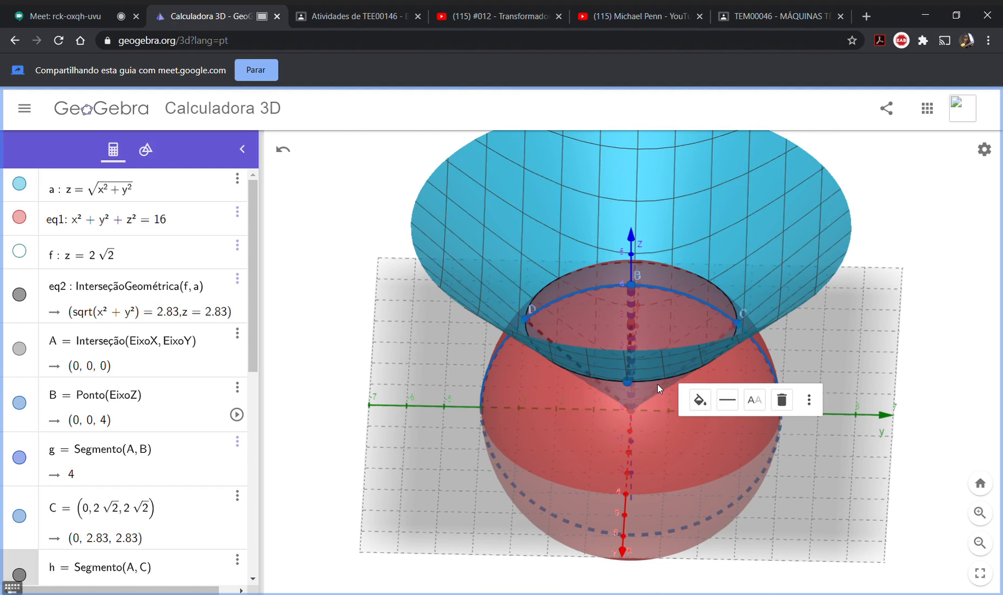
left_click(656, 379)
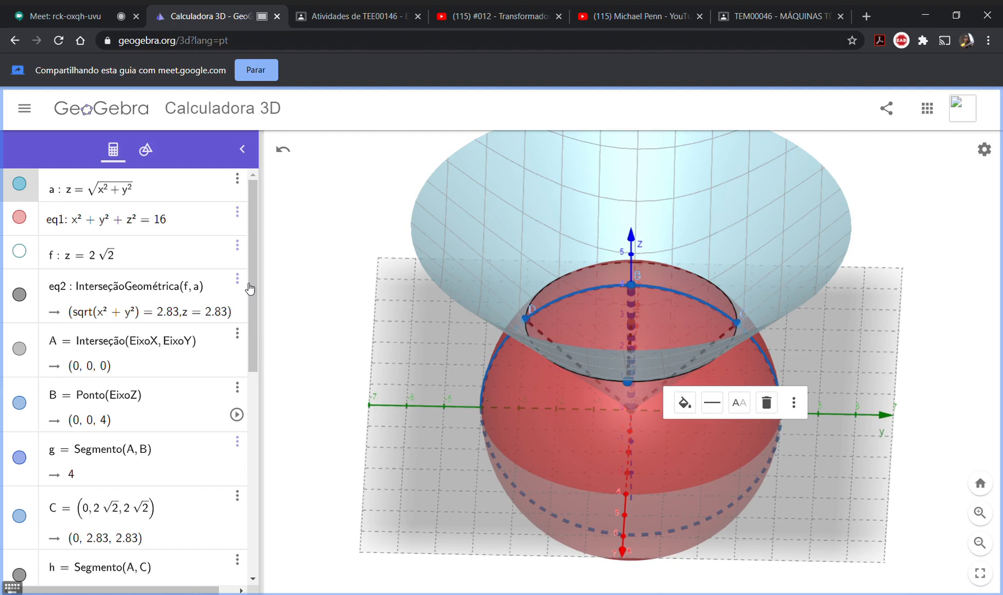
- Examine the parametric equation of the intersection circle between the plane x = 0 and the sphere
left_click_drag(251, 282, 246, 497)
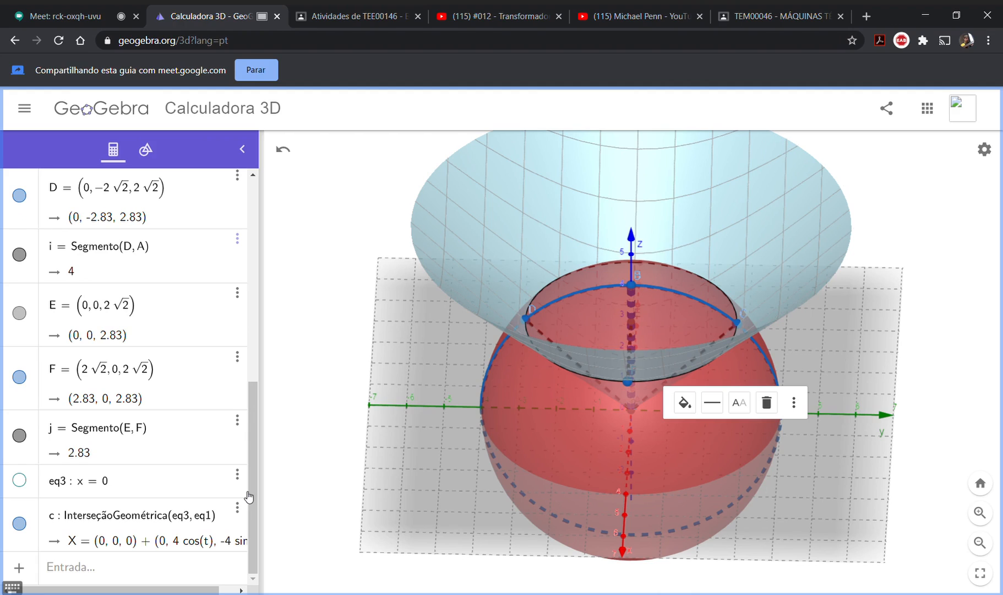
left_click(210, 542)
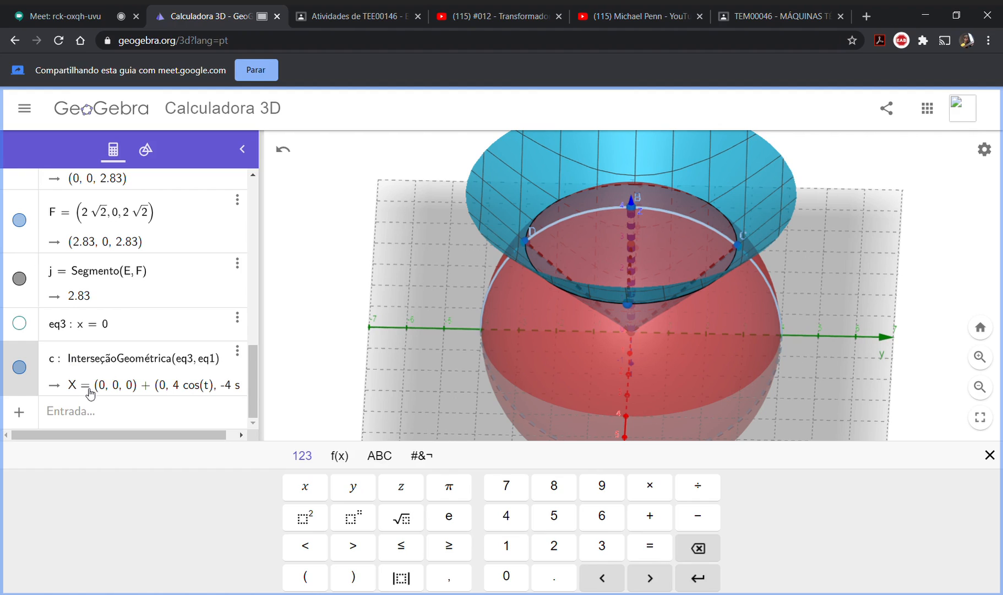
left_click(77, 385)
left_click(137, 400)
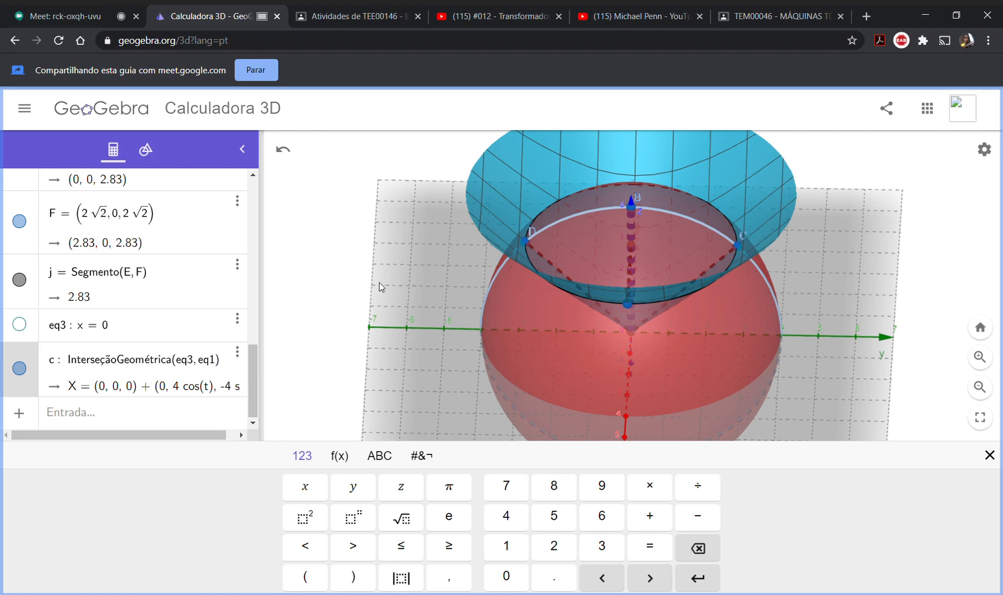
scroll(192, 266, "up", 4)
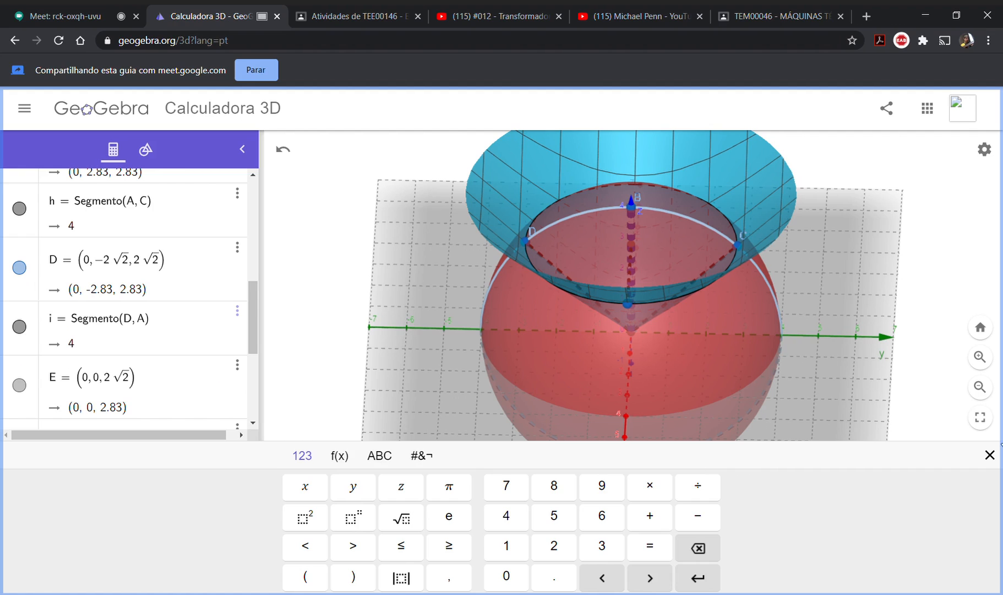
left_click(989, 454)
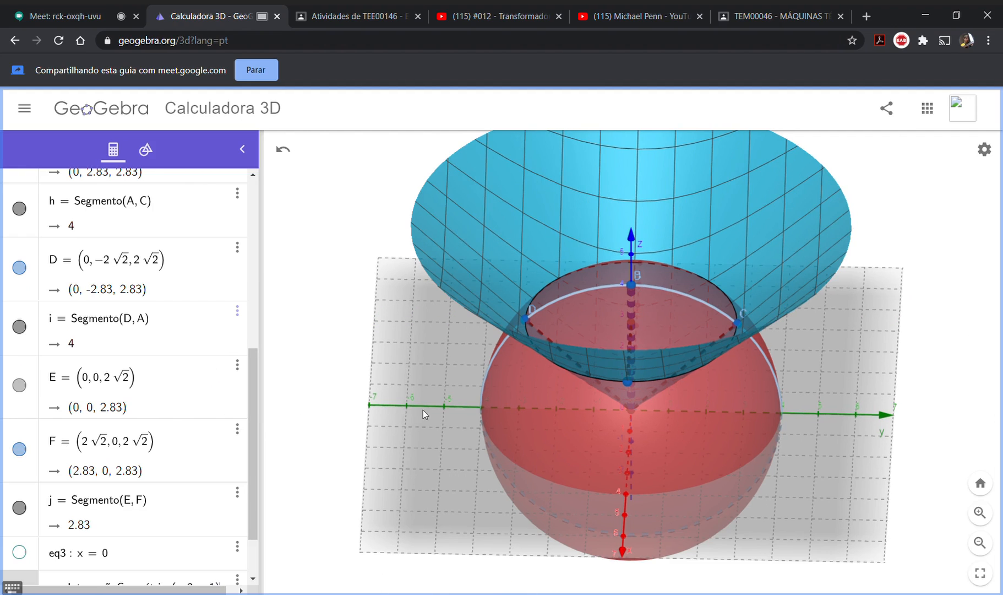
- Hide the cone and the sphere x² + y² + z² = 16, and view the remaining circles and segments from straight above
scroll(191, 392, "up", 5)
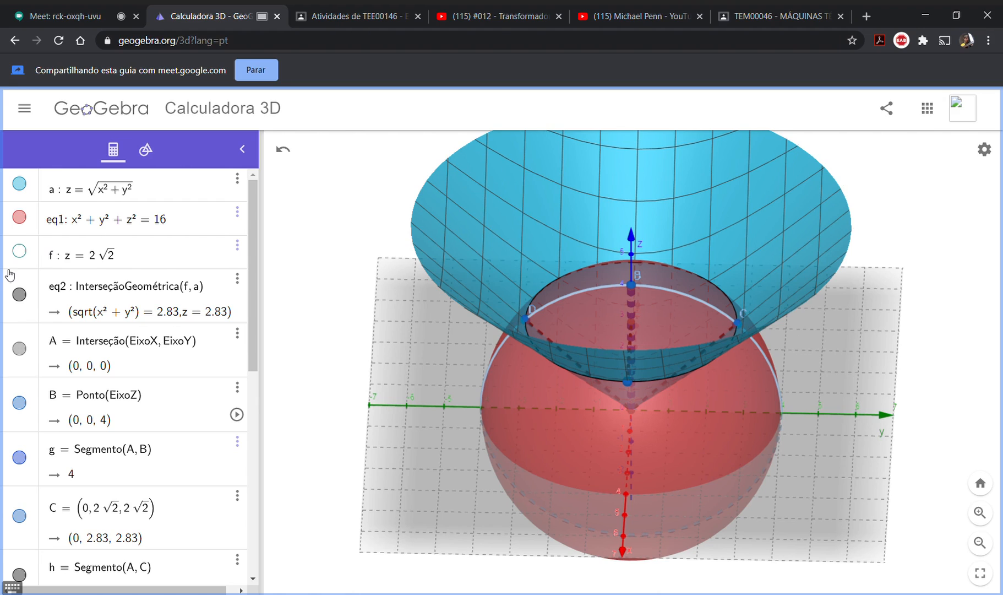
left_click(20, 184)
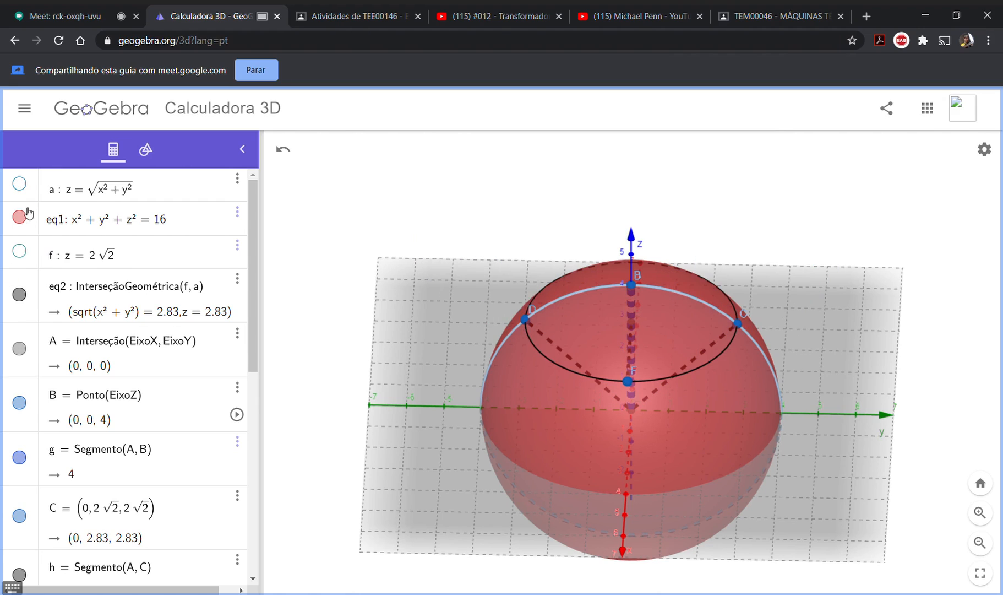
left_click(22, 217)
left_click_drag(803, 307, 801, 337)
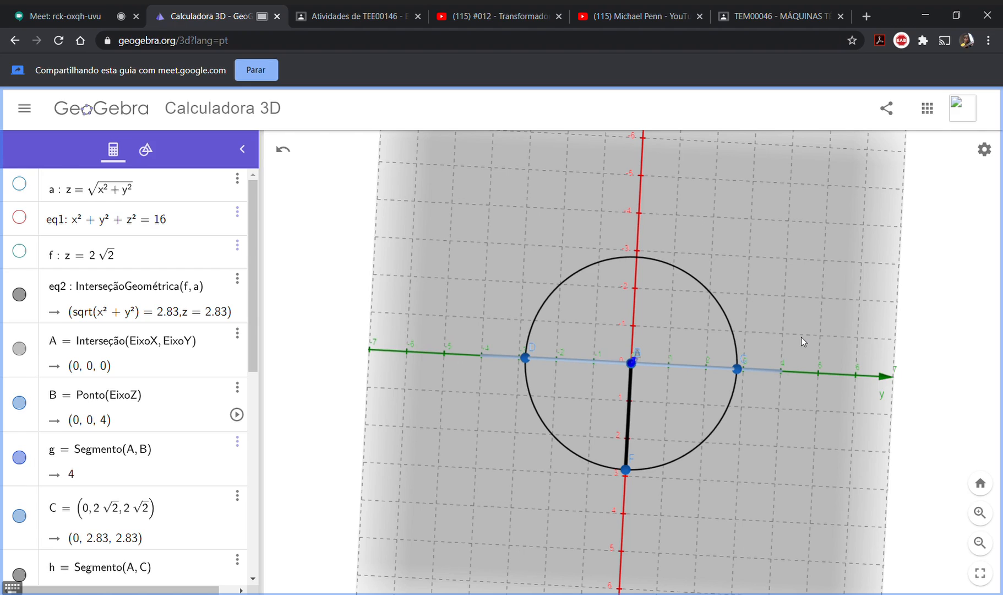
left_click(145, 150)
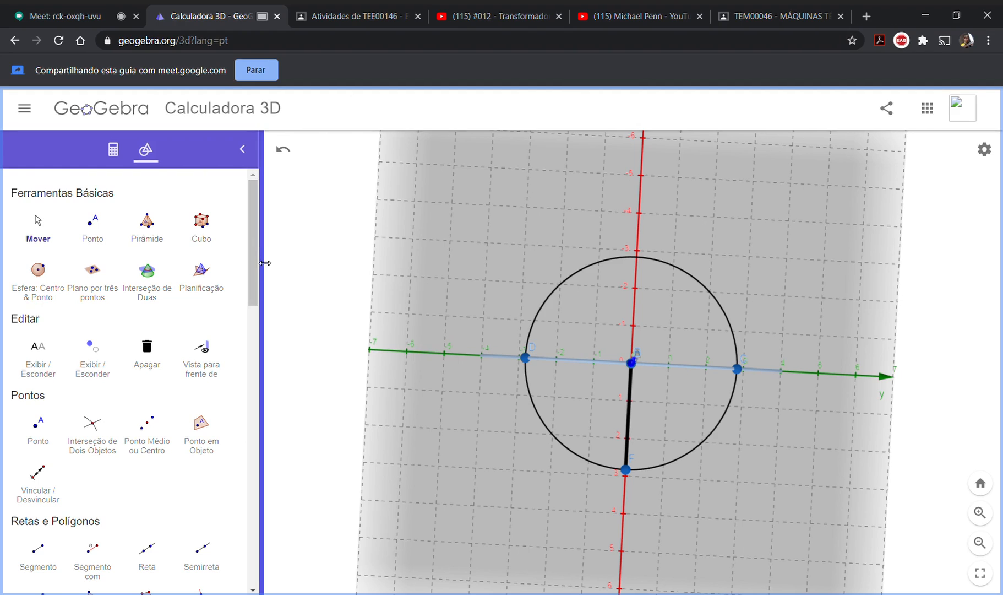
left_click_drag(264, 262, 256, 356)
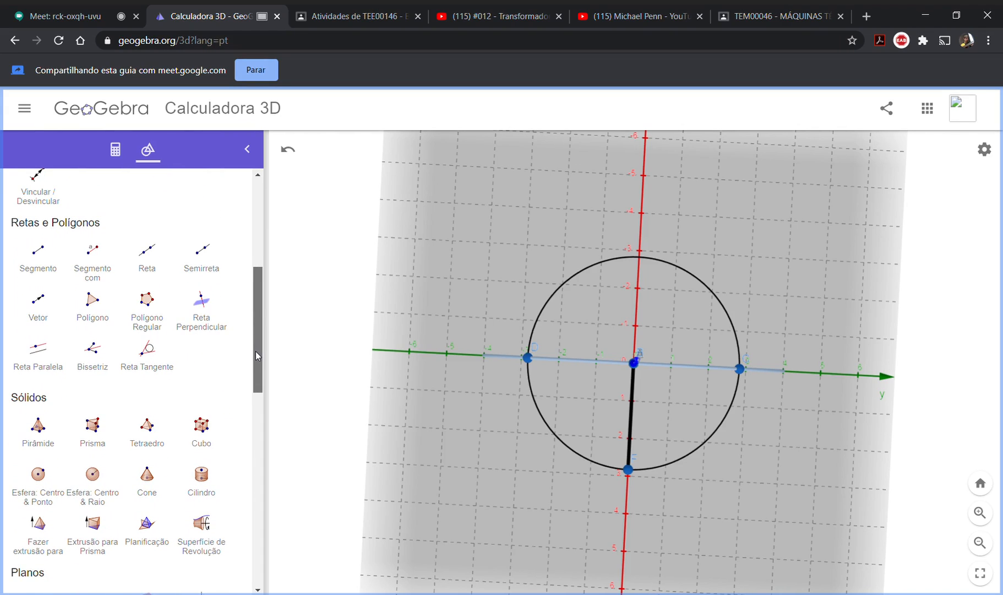
left_click_drag(255, 352, 261, 428)
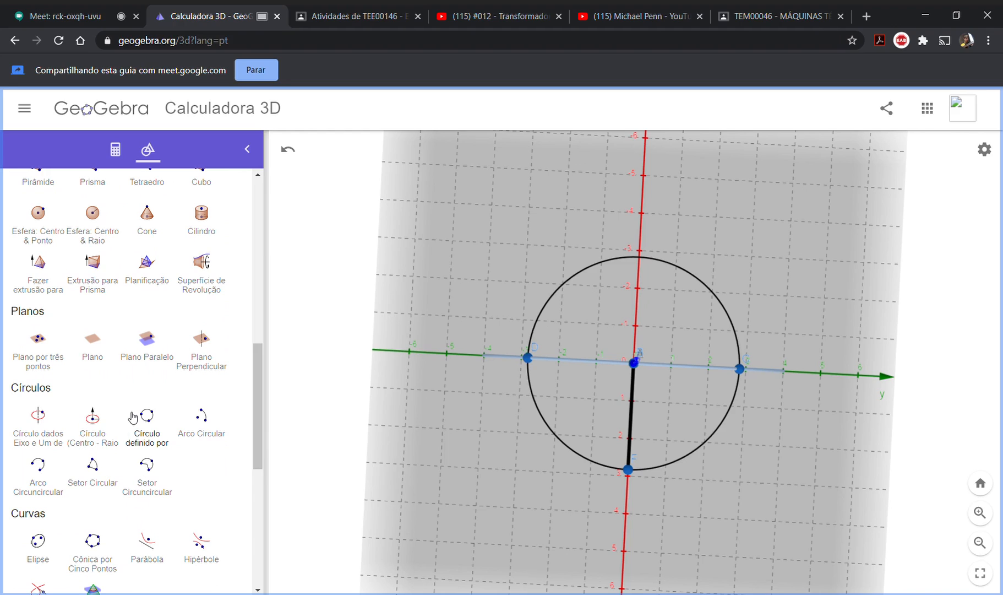
left_click(104, 436)
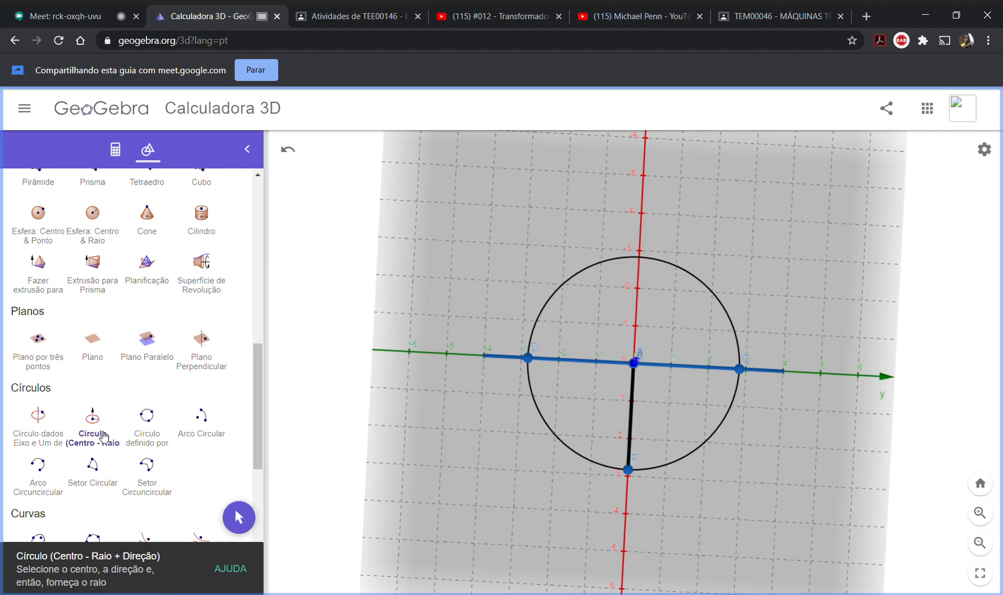
scroll(38, 190, "up", 9)
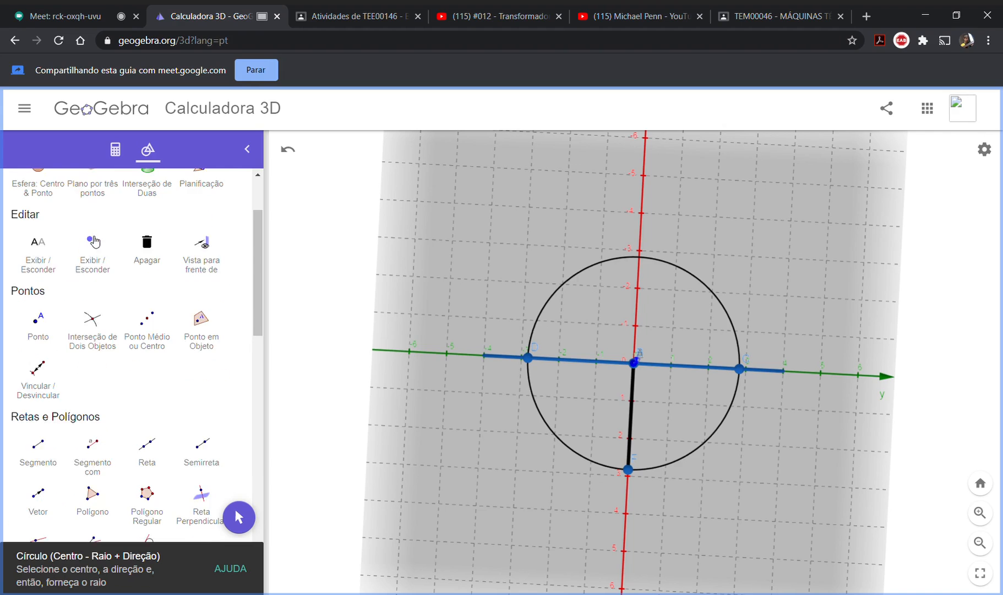
left_click(53, 225)
left_click_drag(706, 521, 698, 479)
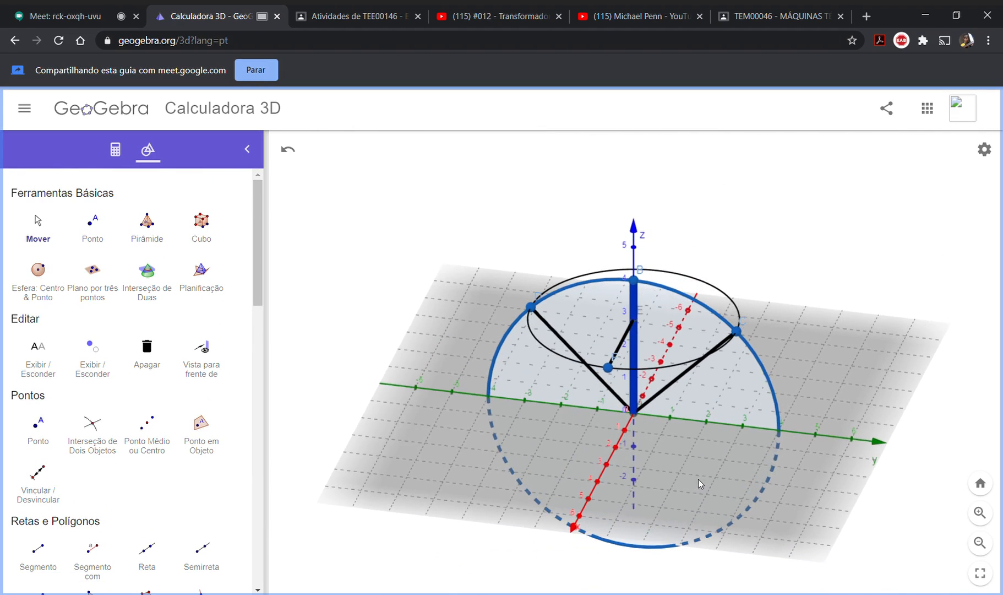
scroll(92, 399, "down", 10)
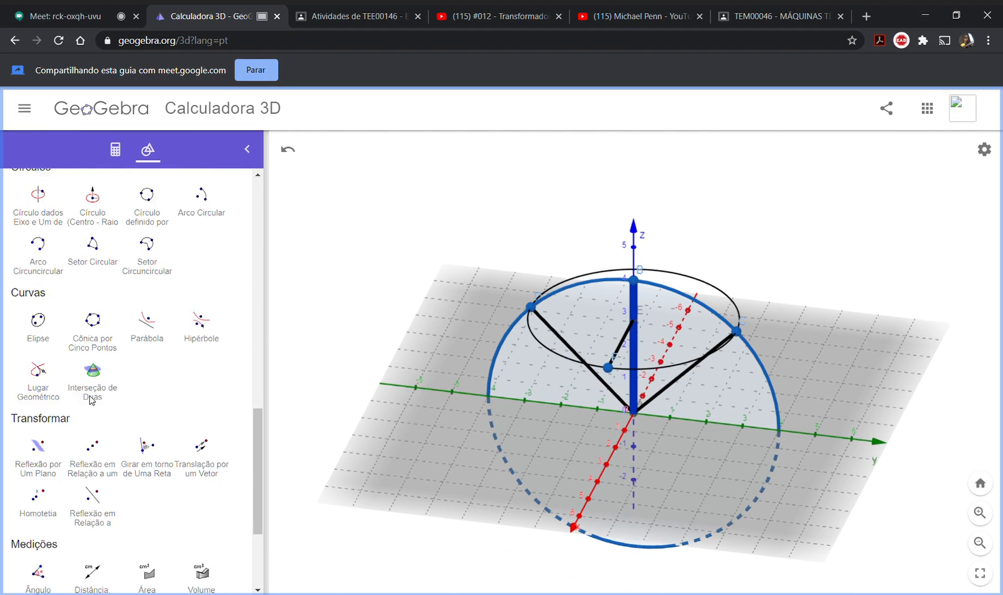
scroll(91, 400, "up", 4)
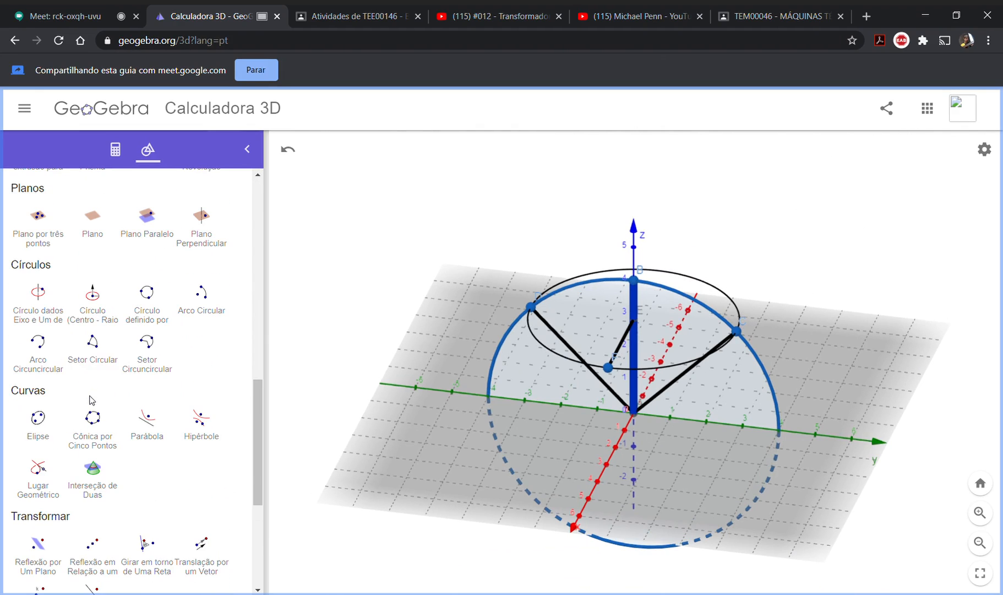
left_click(95, 298)
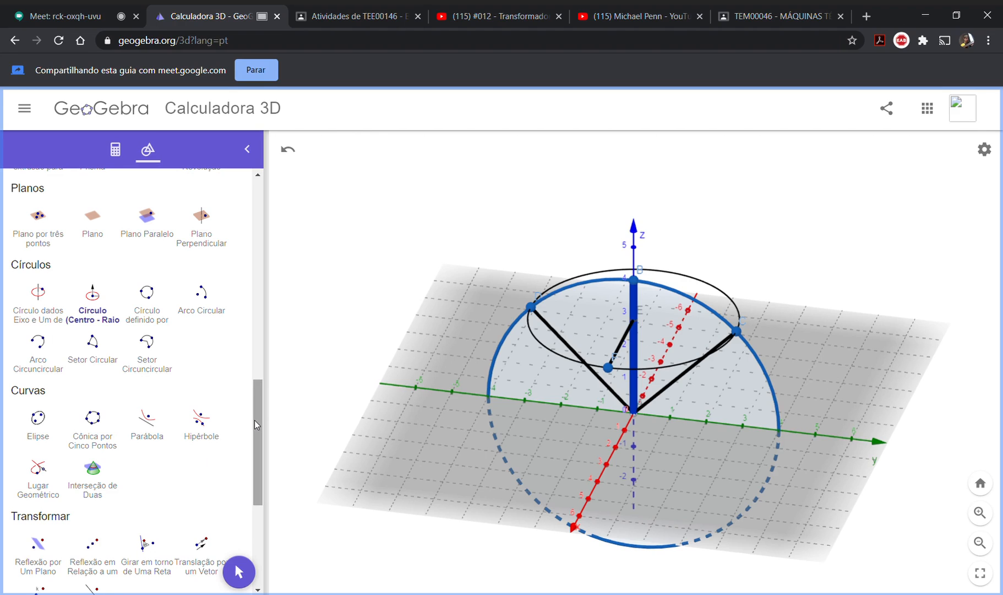
scroll(233, 441, "up", 10)
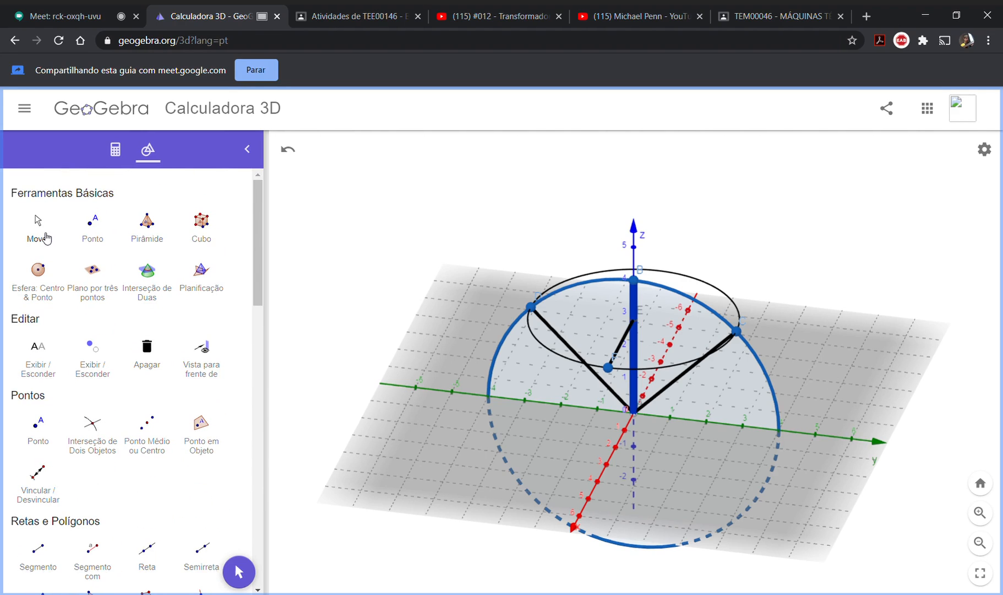
left_click(47, 238)
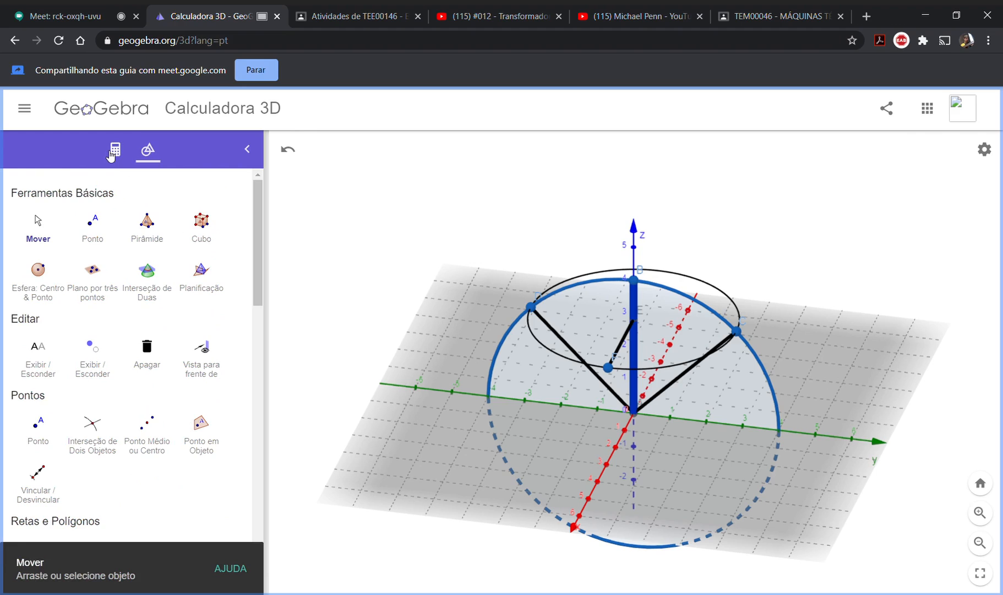
- Add the point (0, 2√2, 0) on the y-axis as a new algebra entry
left_click(115, 150)
left_click(138, 566)
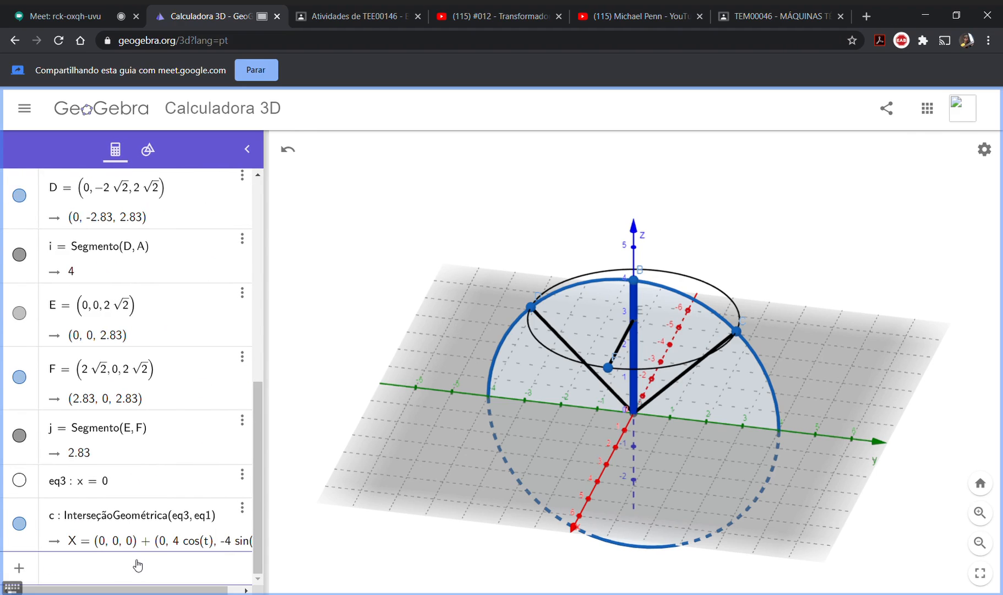
type("(")
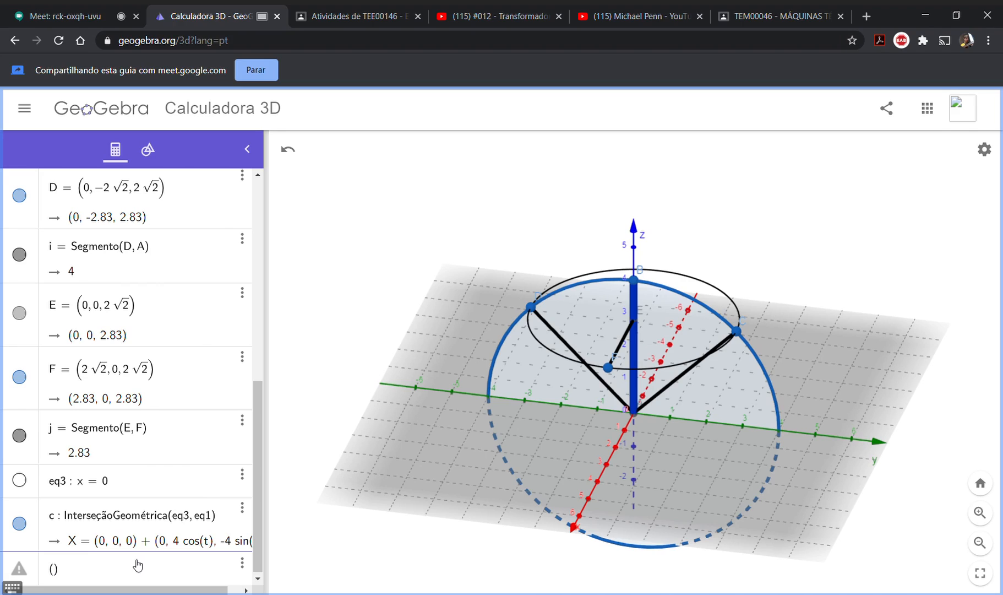
type("0,2")
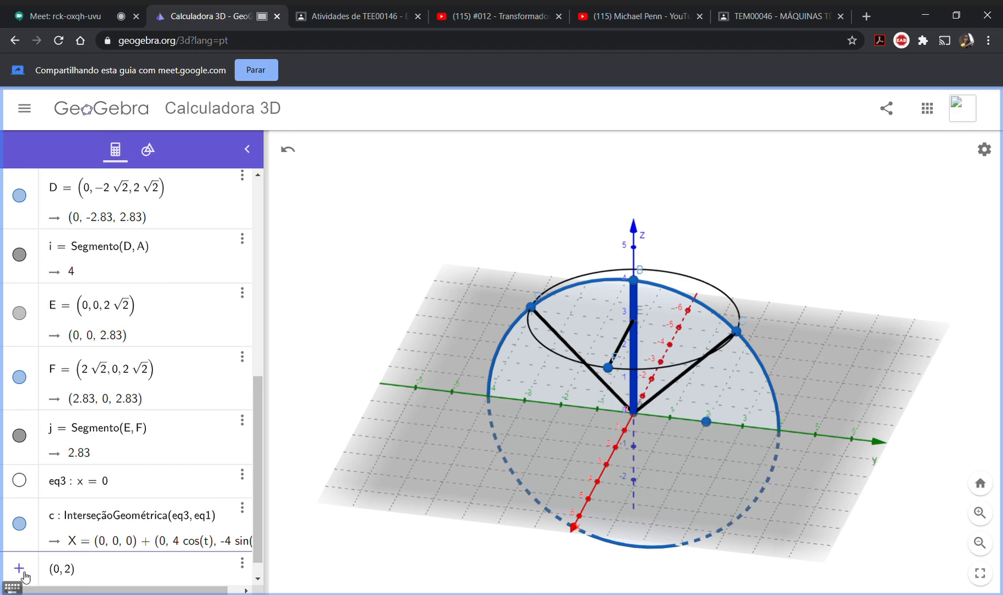
left_click(12, 586)
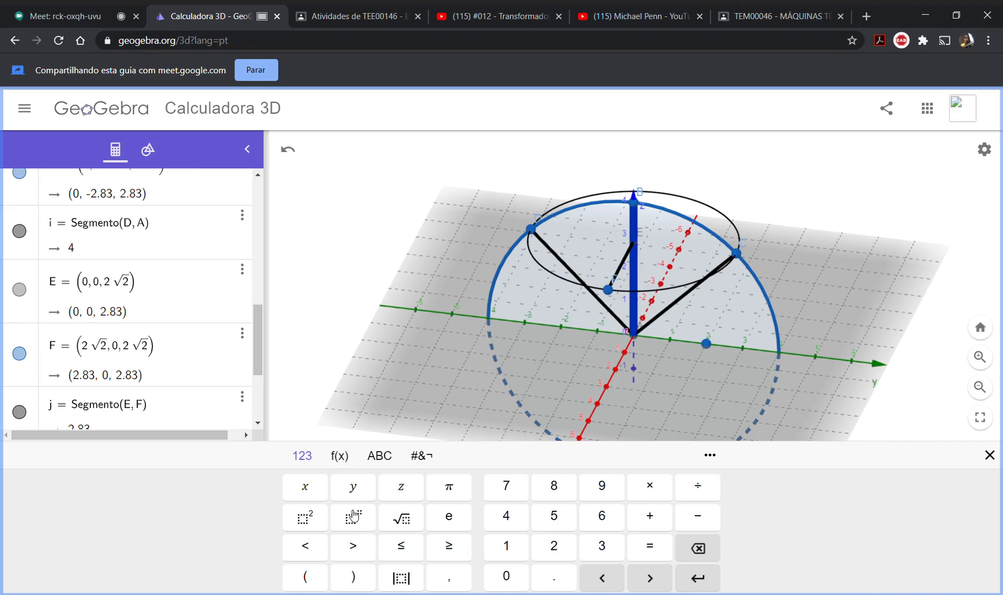
left_click(407, 518)
type("2")
scroll(235, 304, "down", 3)
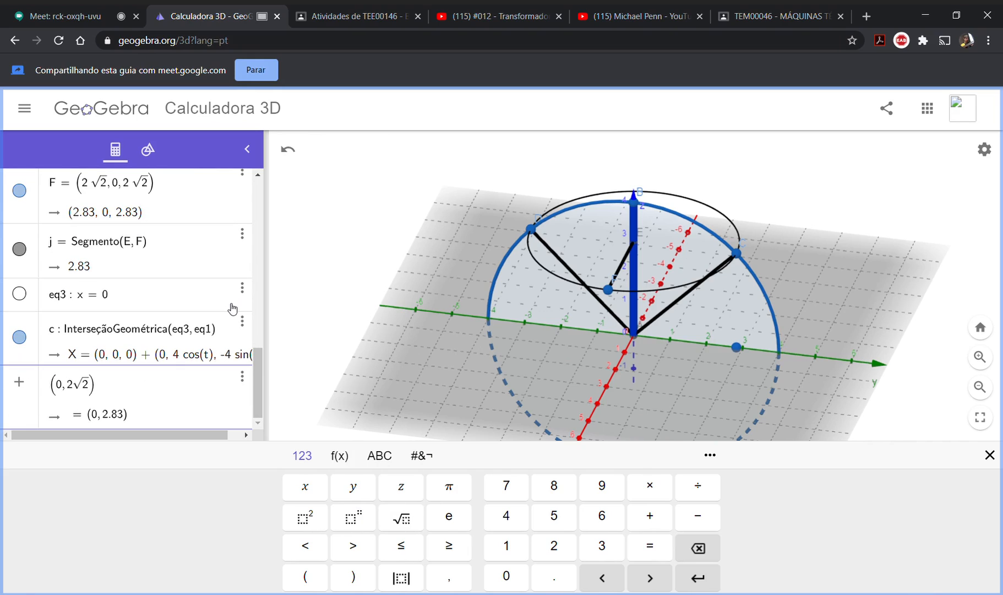
type(",0")
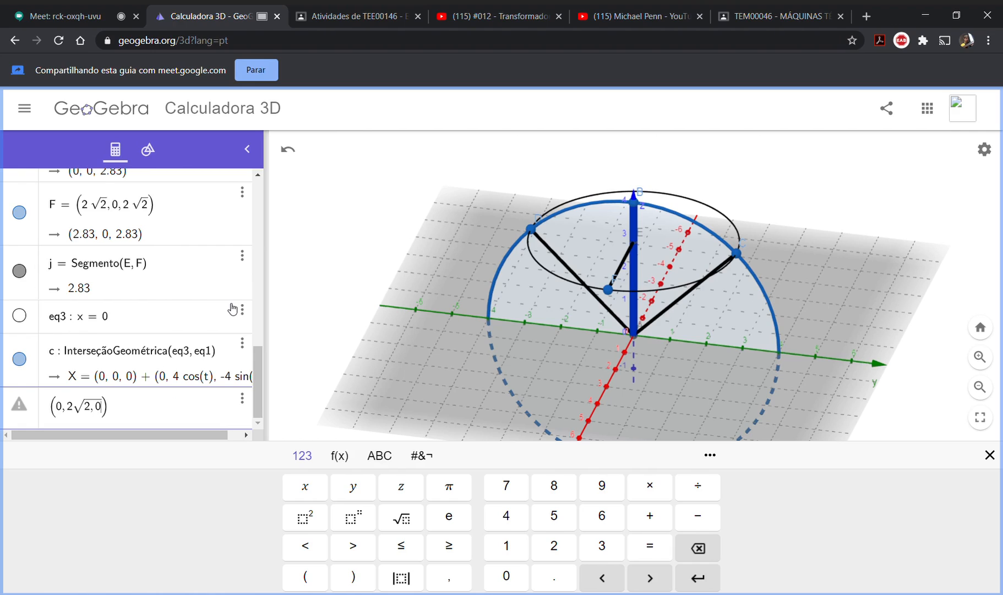
key("BackSpace")
key("BackSpace")
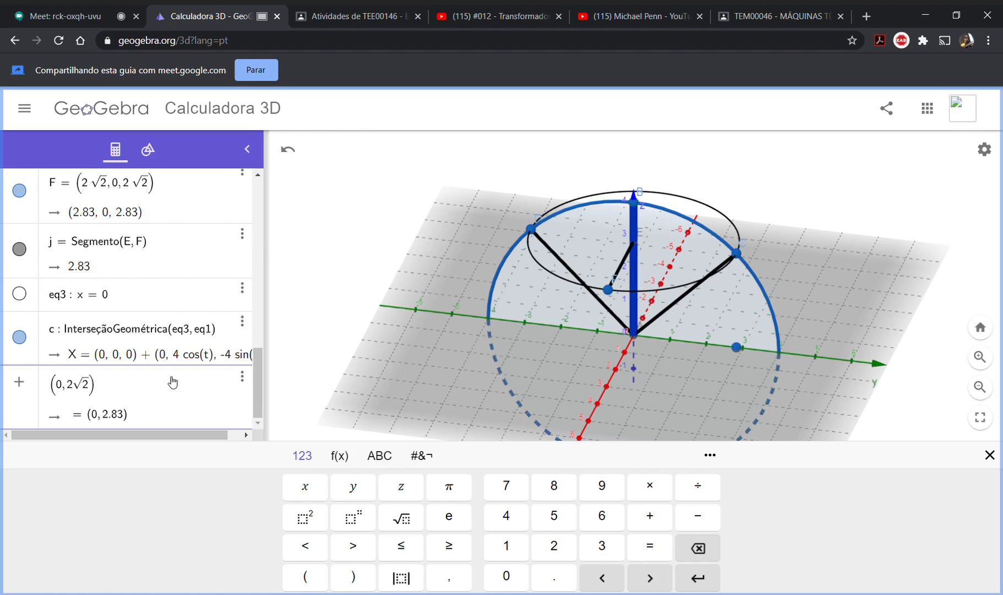
type(",0")
key("Return")
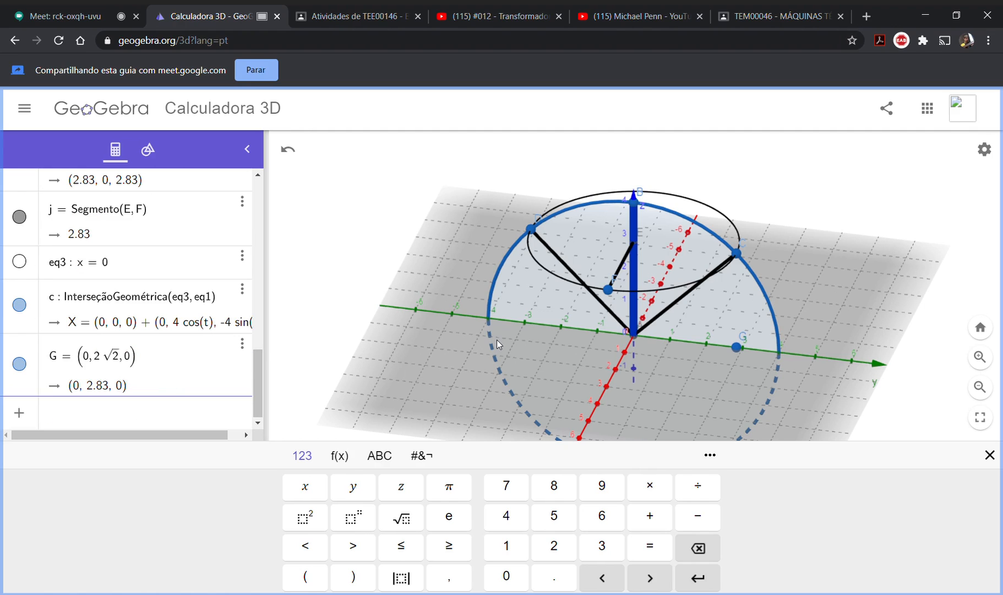
- Try a circle by centre, radius and direction, centred at the origin with radius 2√2 and the y-axis as direction
left_click(147, 149)
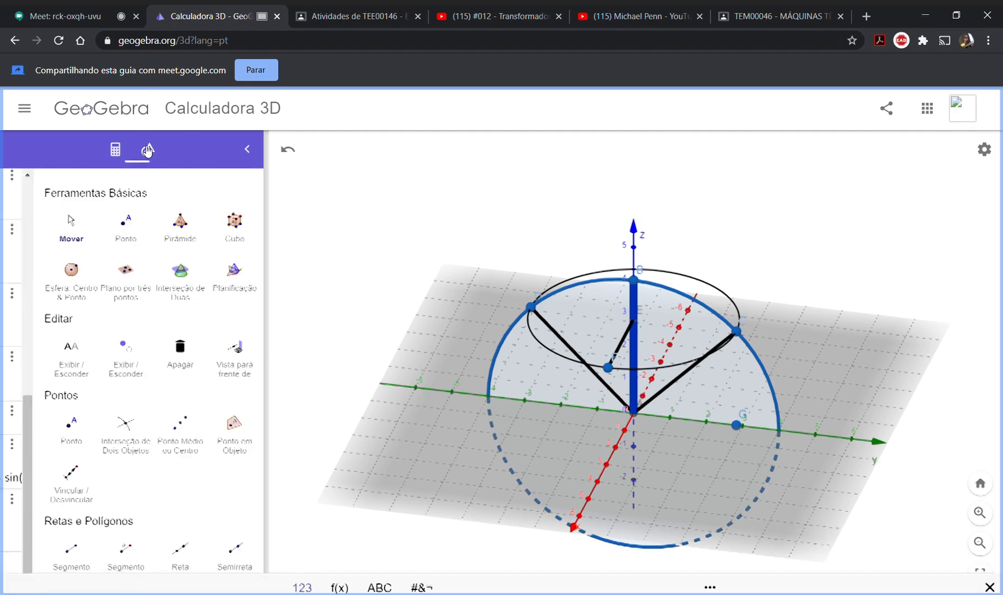
scroll(160, 408, "down", 10)
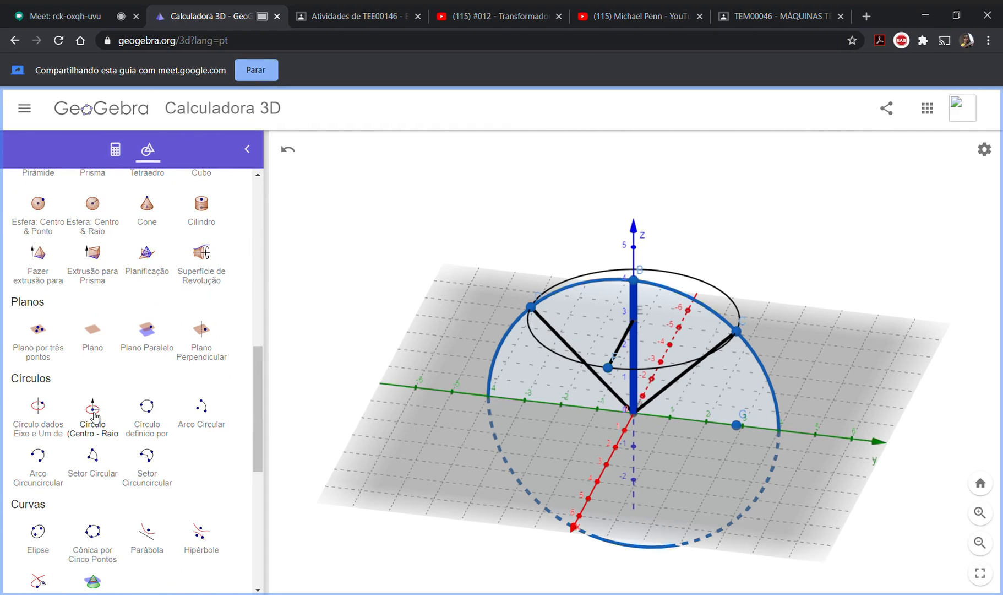
left_click(93, 410)
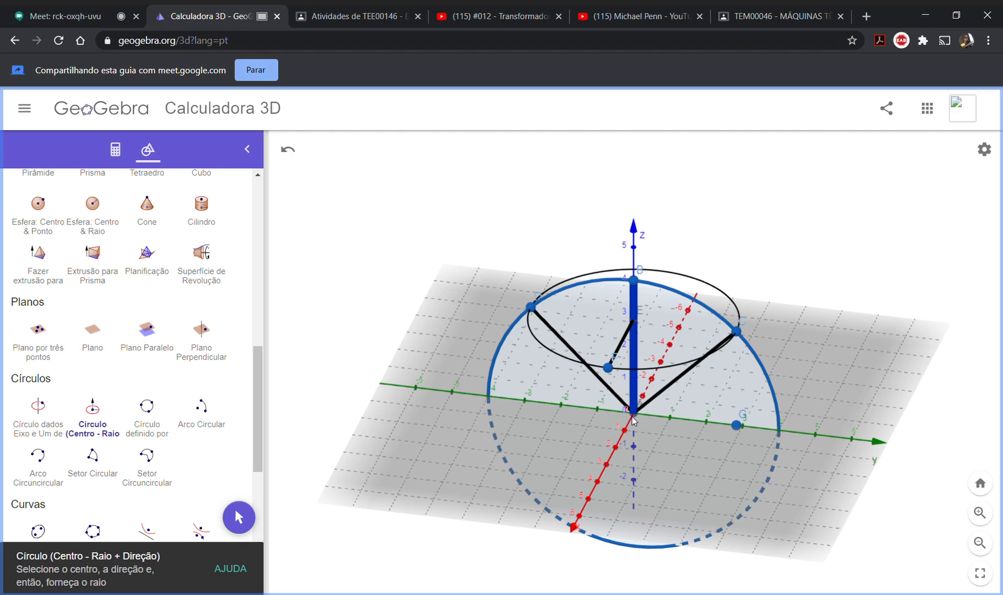
left_click(738, 429)
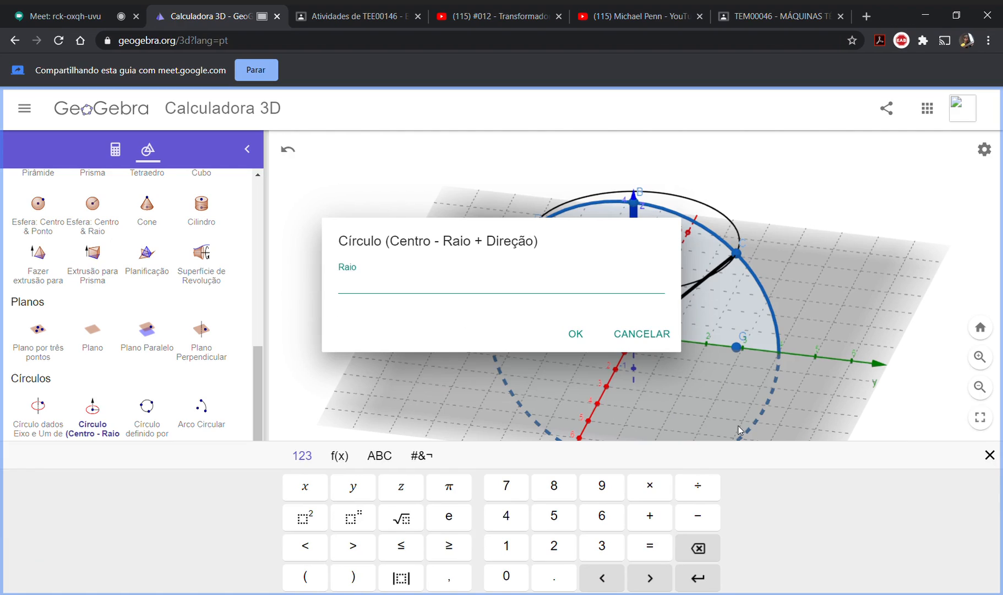
type("2")
left_click(402, 522)
type("2")
left_click(582, 338)
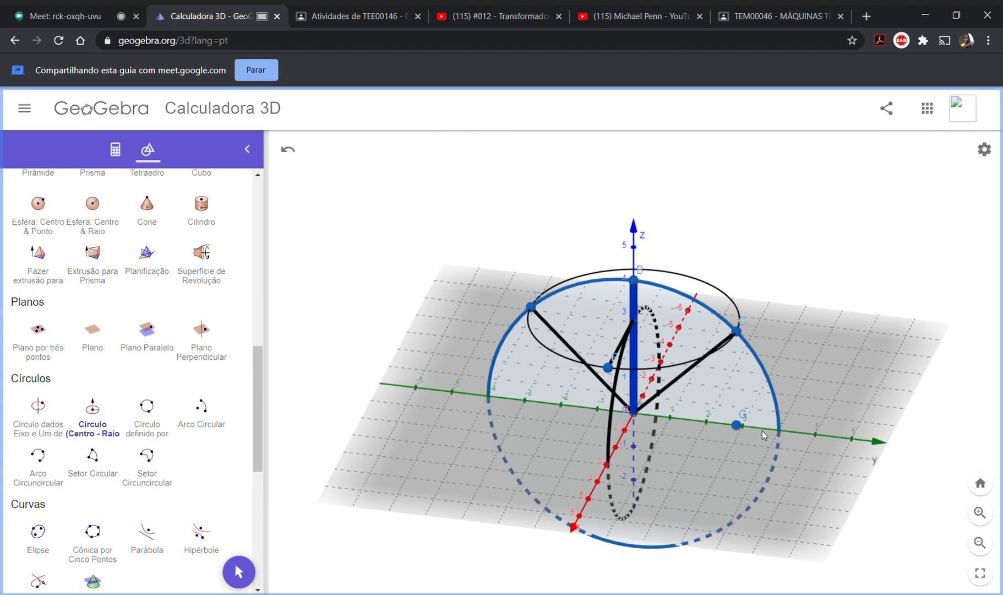
- Delete the circle of radius 2√2 centred at the origin around the y-axis
left_click(115, 149)
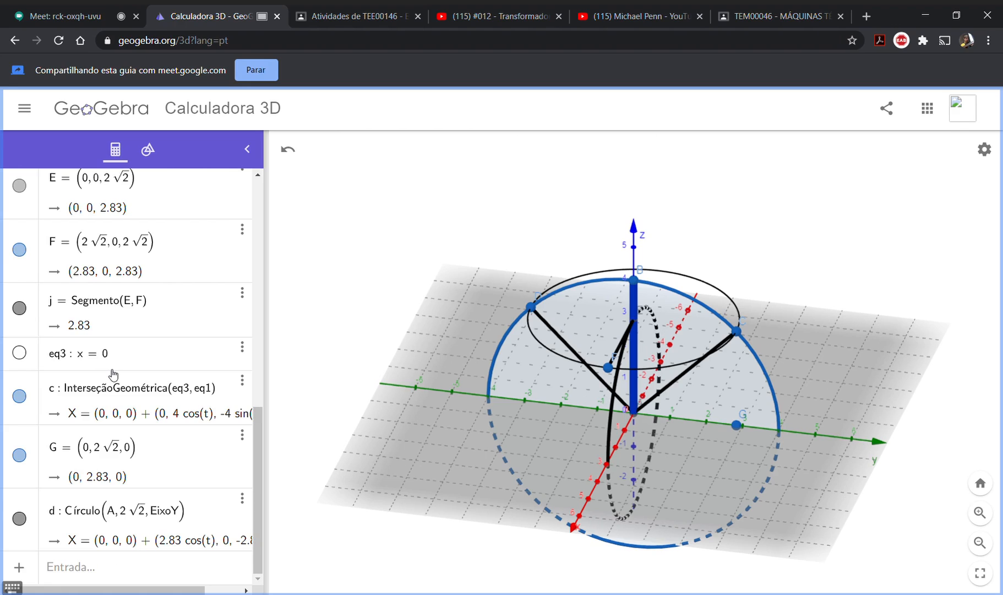
left_click(59, 511)
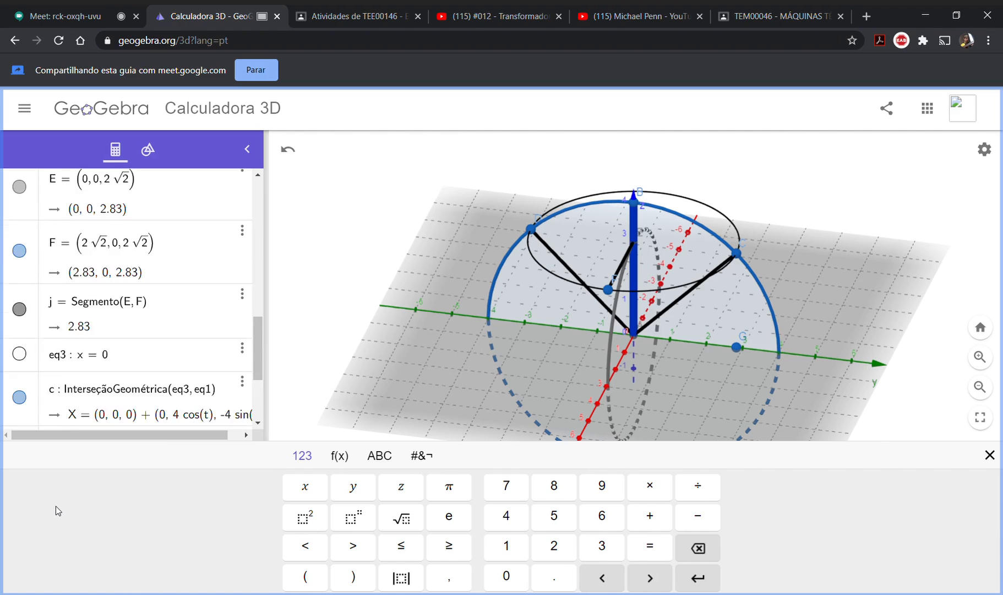
left_click(241, 386)
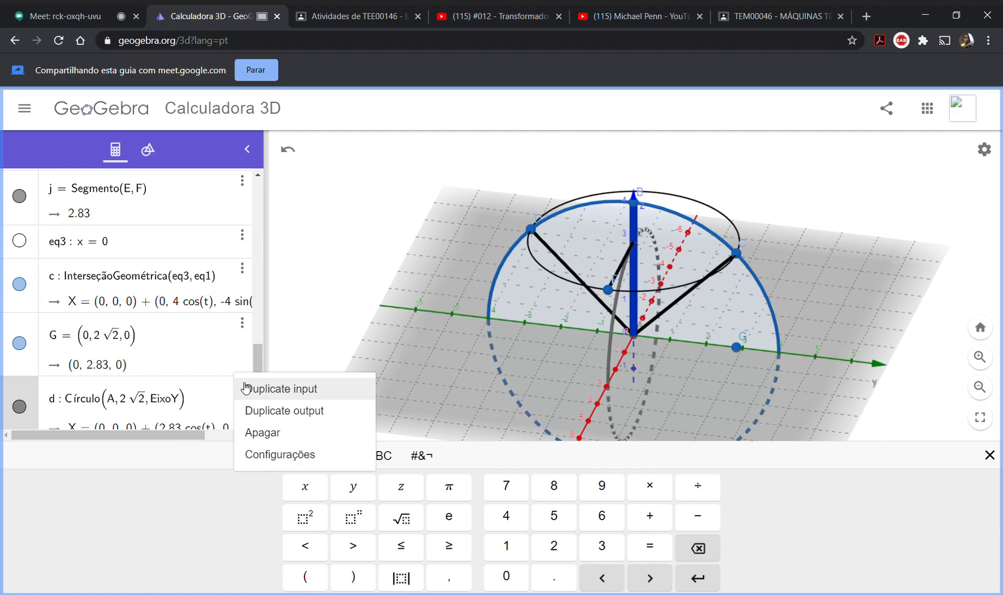
left_click(259, 435)
left_click(175, 412)
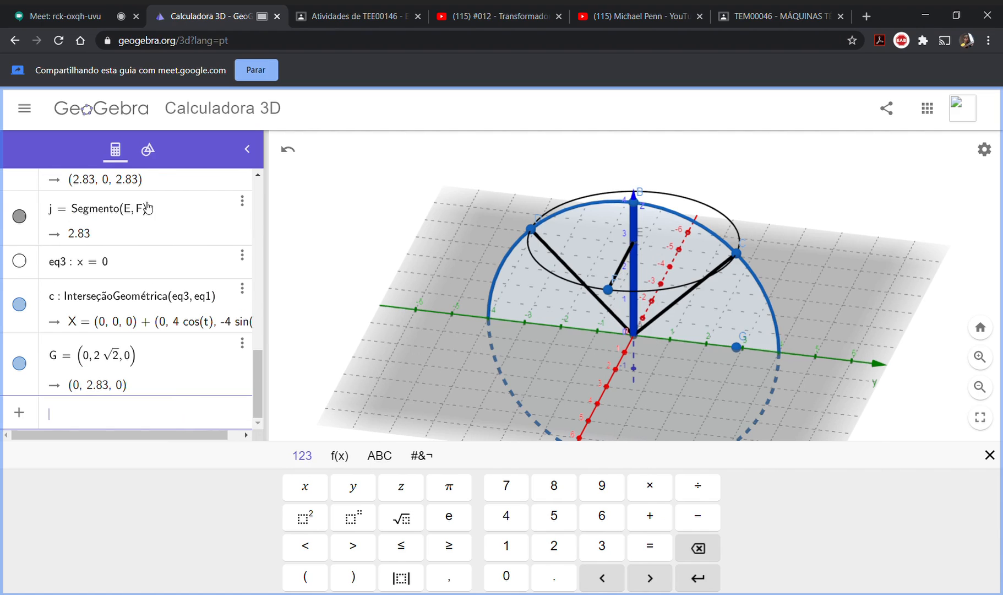
left_click(148, 151)
scroll(197, 302, "down", 5)
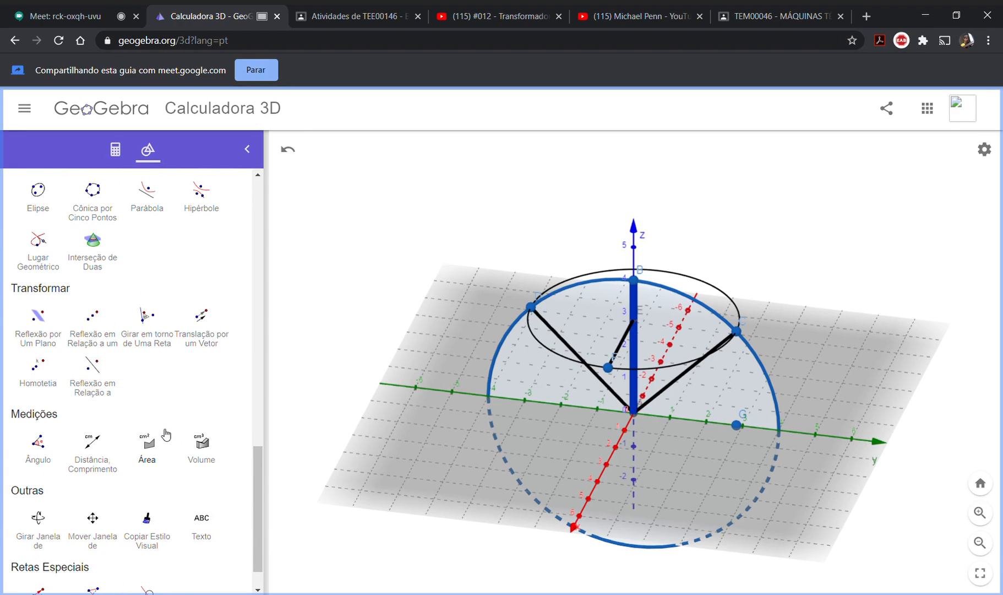
scroll(89, 443, "down", 1)
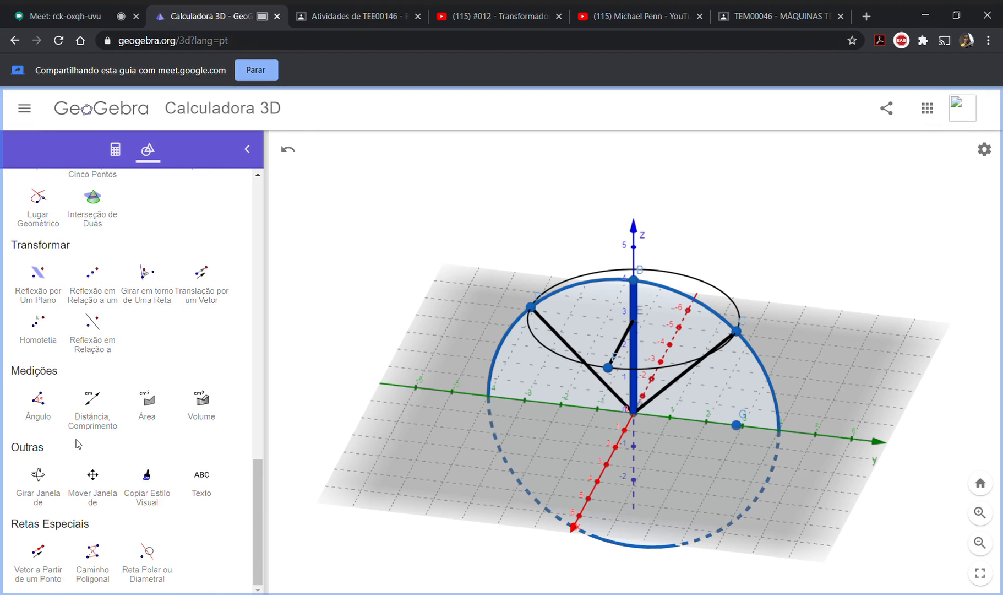
scroll(83, 435, "up", 5)
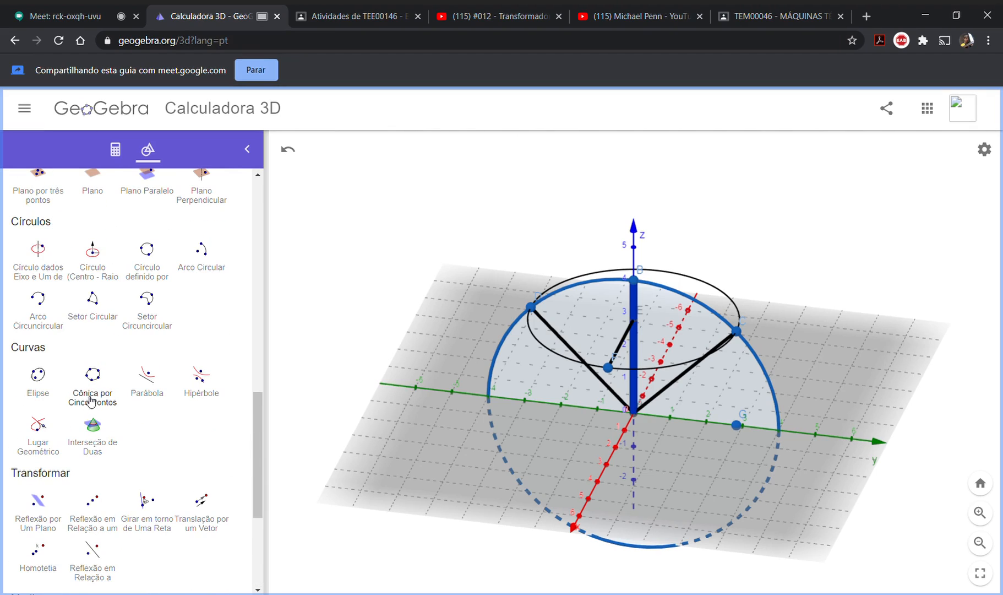
left_click(98, 256)
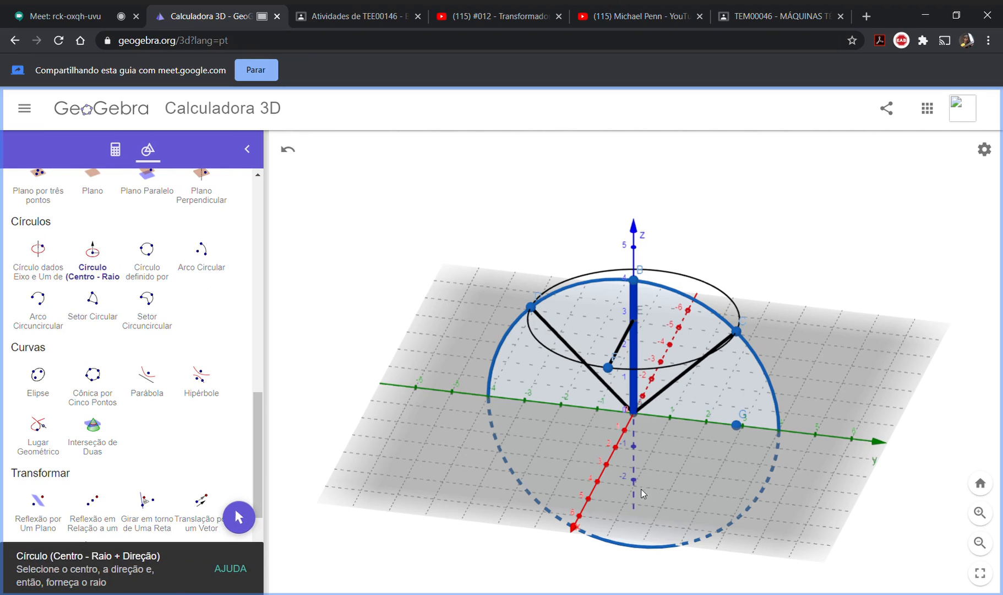
left_click(631, 415)
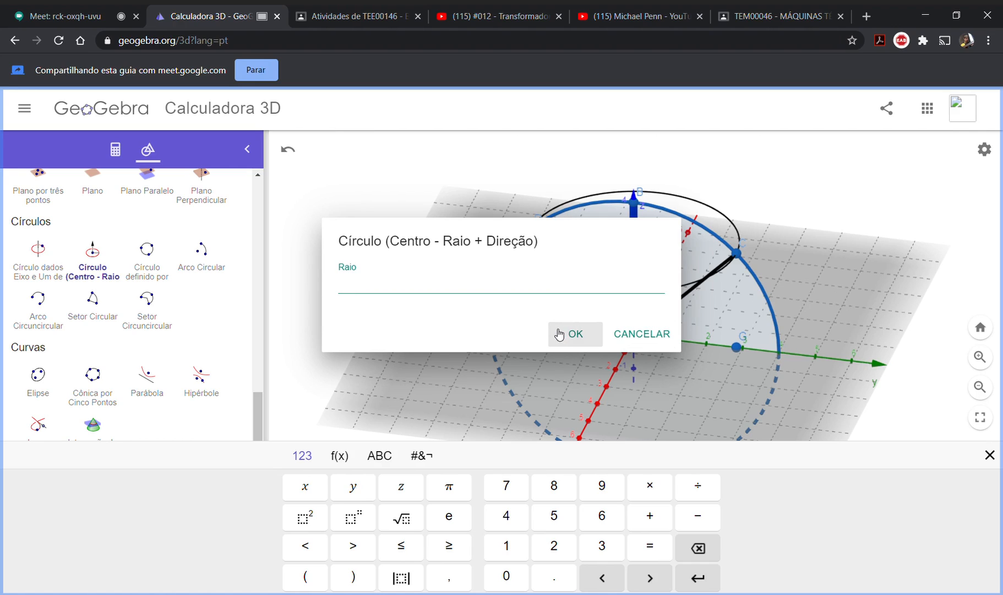
left_click(638, 334)
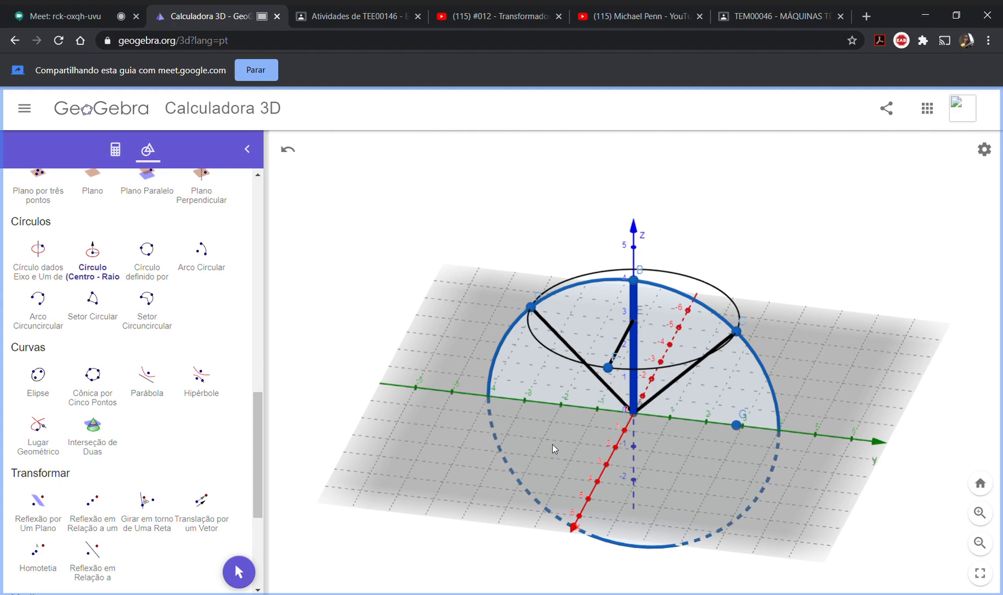
- Draw a horizontal circle by centre, radius and direction, centred at point E around the z-axis with radius 2√2
scroll(91, 286, "up", 15)
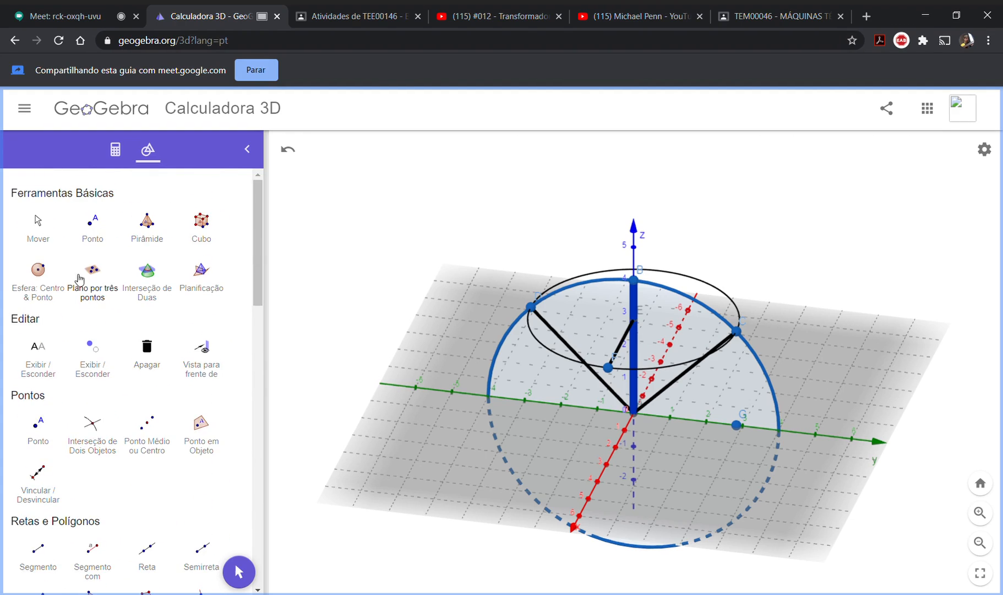
scroll(132, 344, "down", 12)
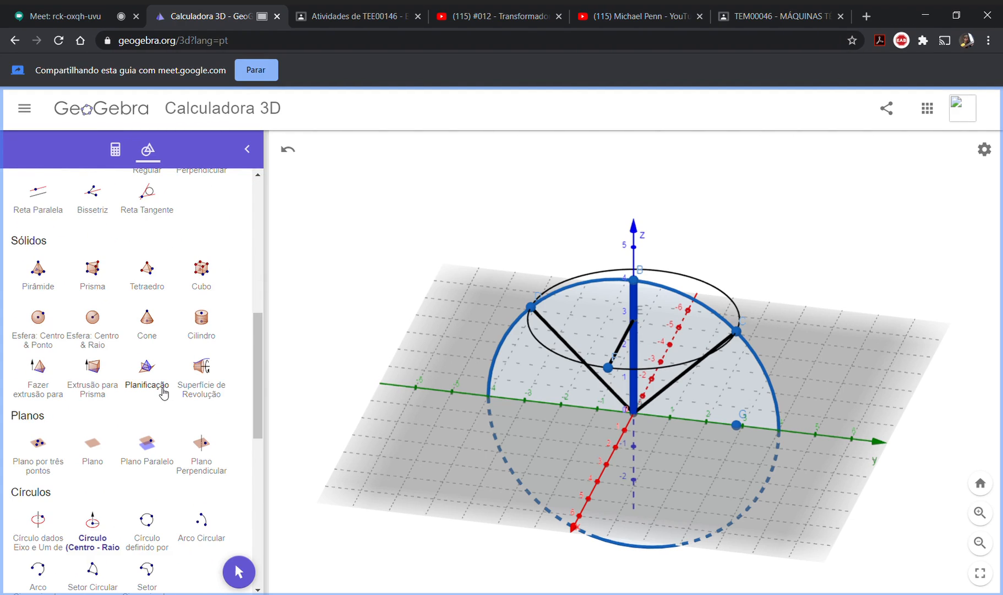
scroll(161, 392, "down", 1)
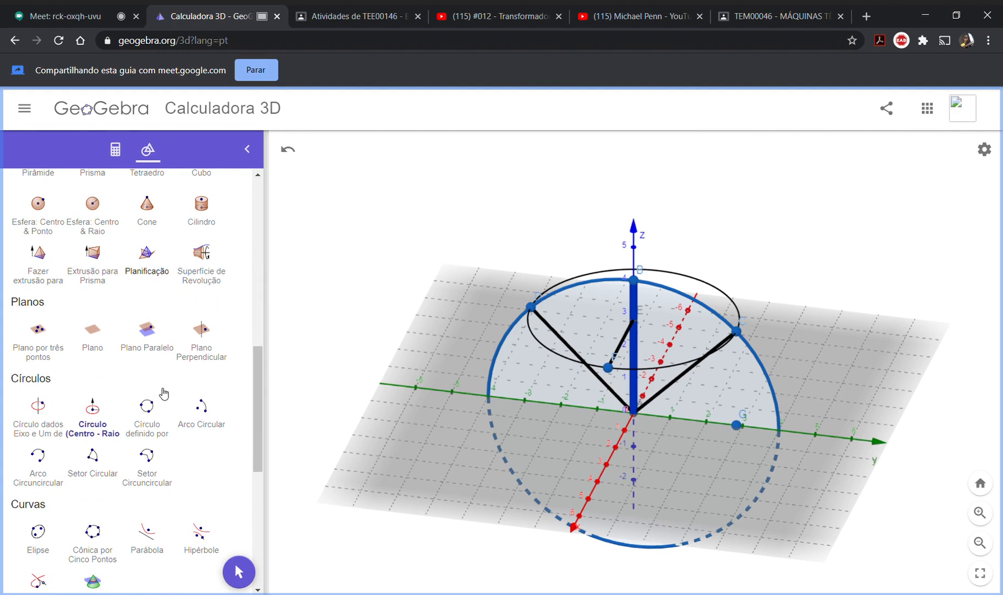
left_click(97, 419)
left_click(636, 326)
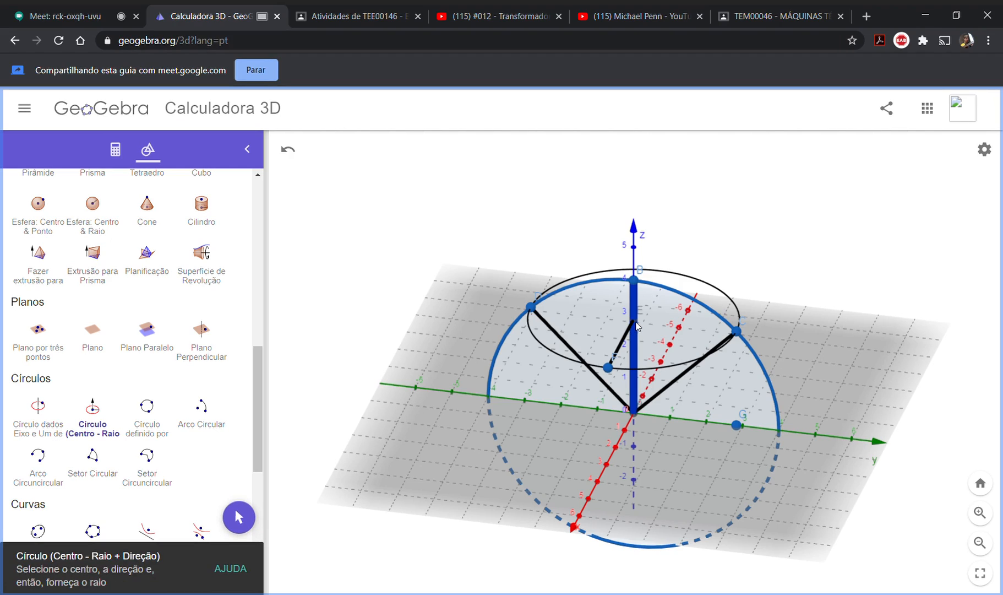
left_click(636, 326)
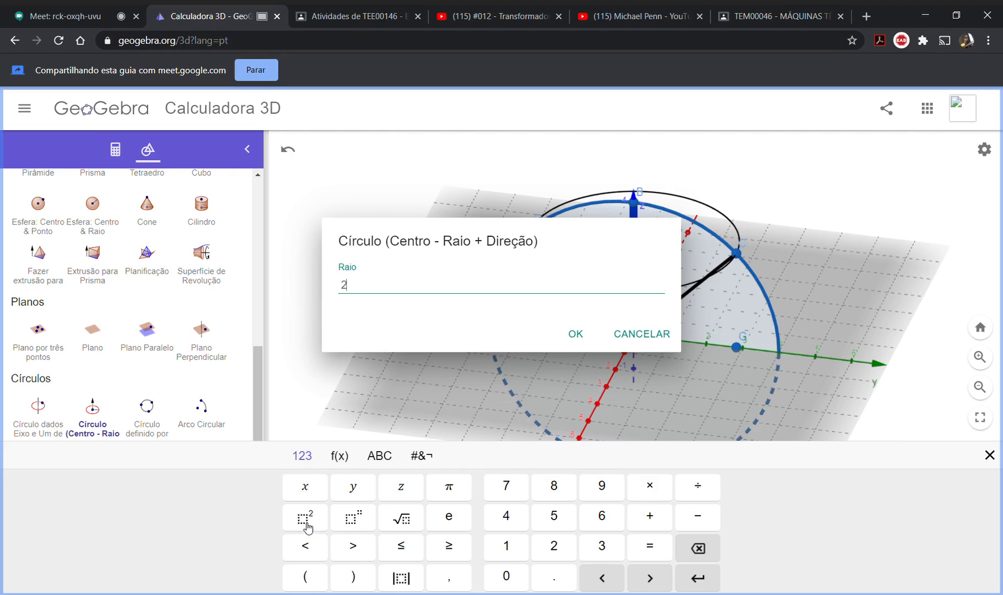
left_click(422, 521)
key("Return")
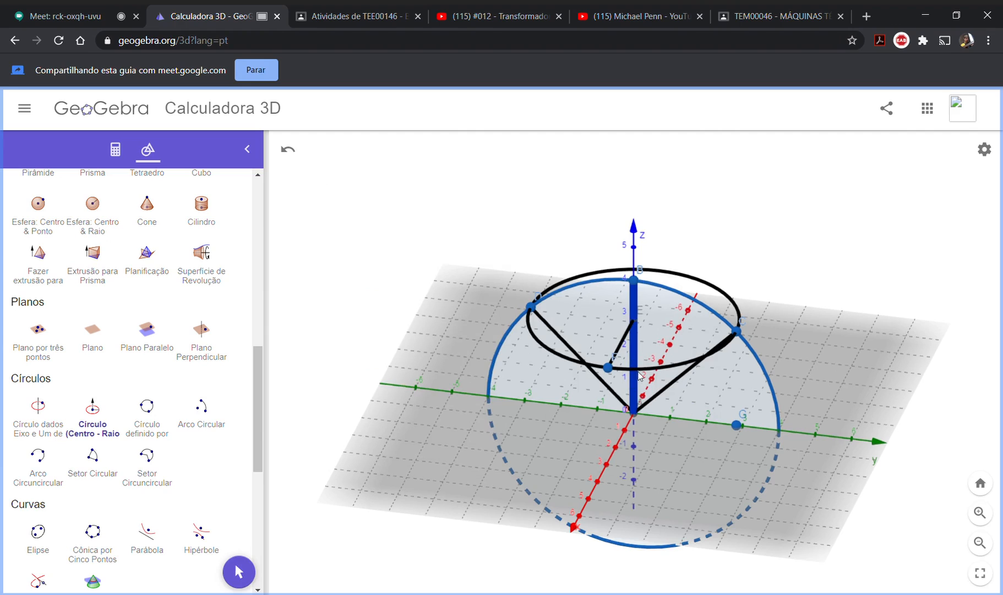
- Draw a circle by centre, radius and direction, centred at the origin with radius 2√2 and segment AB as direction
left_click(95, 420)
left_click(636, 323)
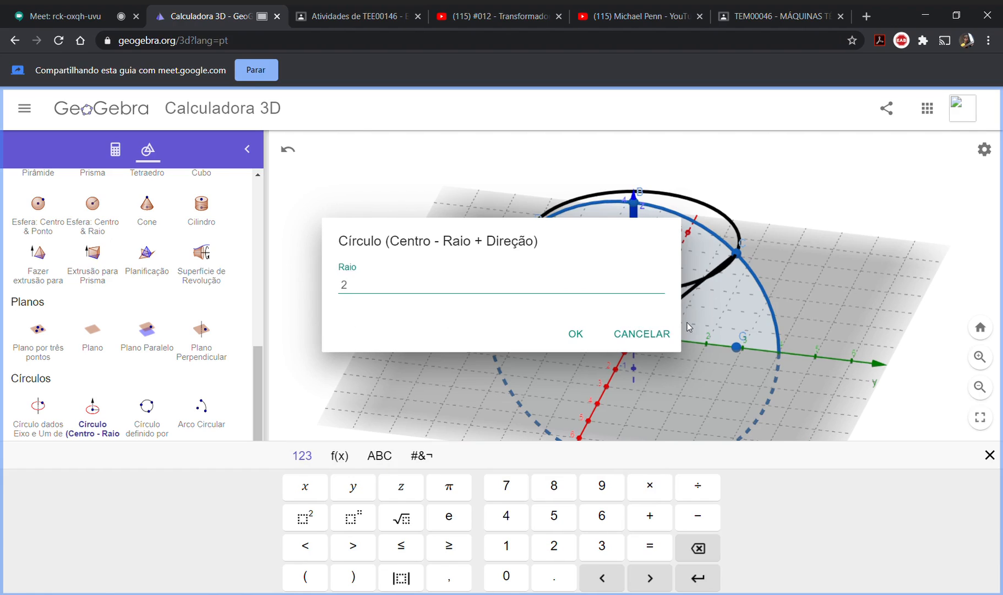
left_click(401, 518)
left_click(554, 545)
left_click(574, 334)
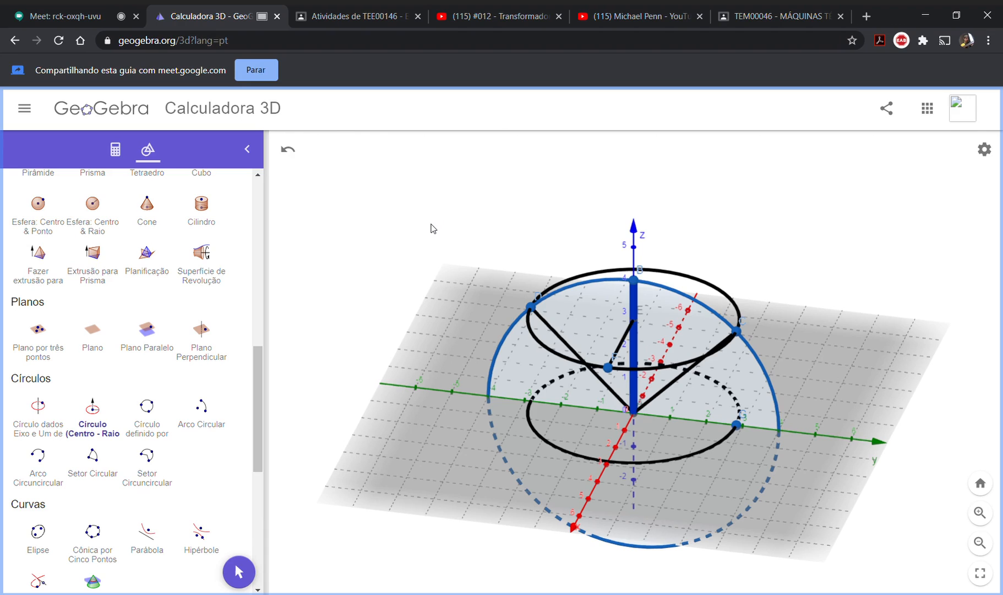
- Temporarily show the sphere x² + y² + z² = 16 and the cone z = √(x² + y²) to inspect them from above
left_click(115, 150)
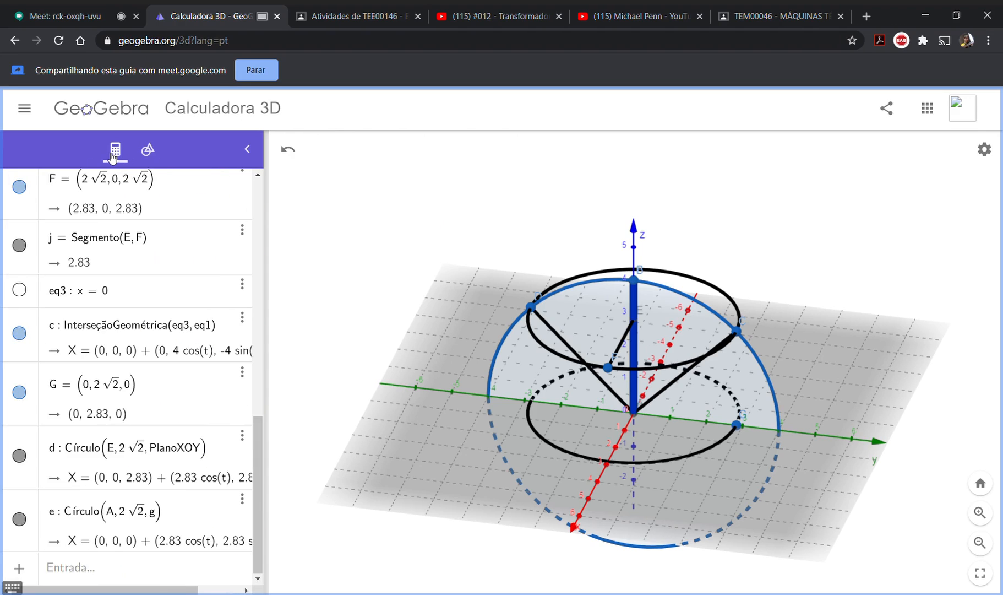
scroll(115, 220, "up", 10)
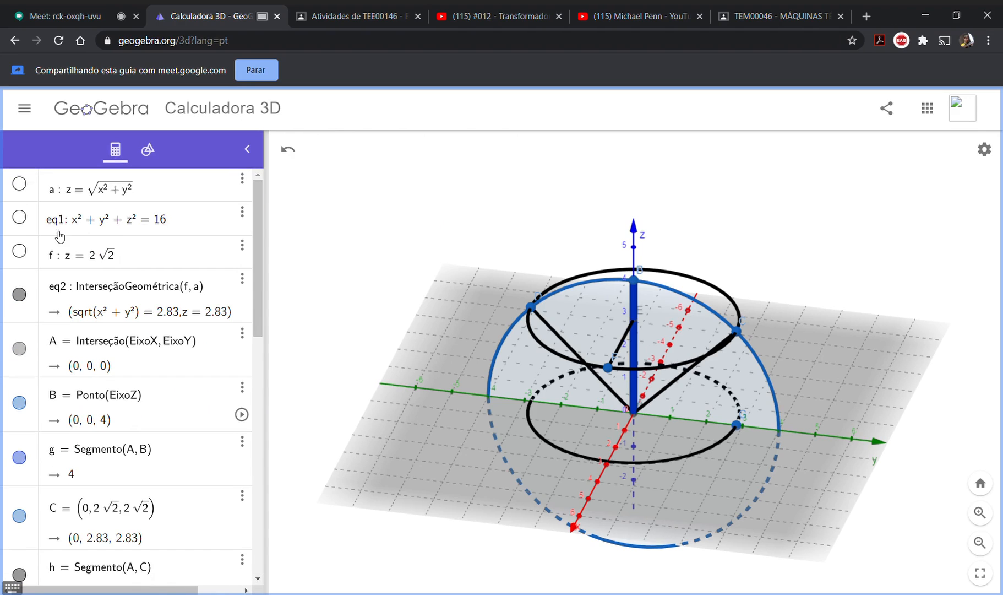
left_click(20, 218)
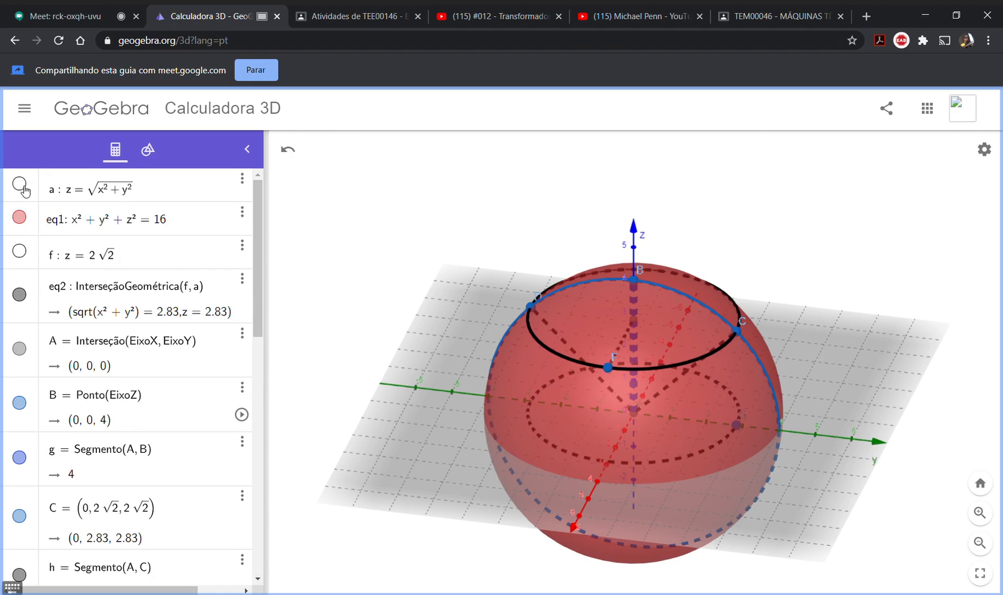
left_click(20, 183)
left_click_drag(332, 253, 333, 298)
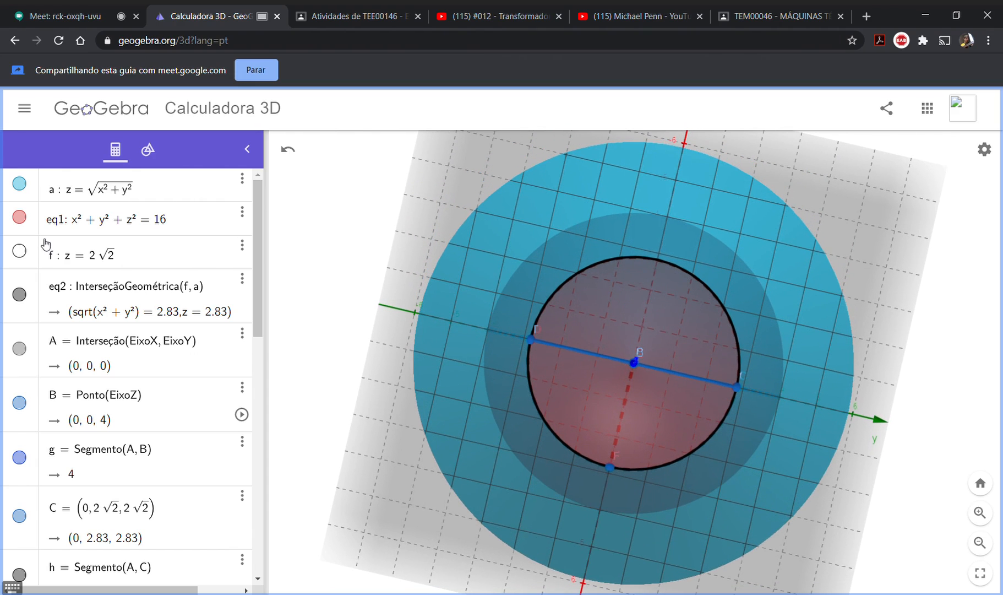
left_click(19, 217)
left_click(20, 185)
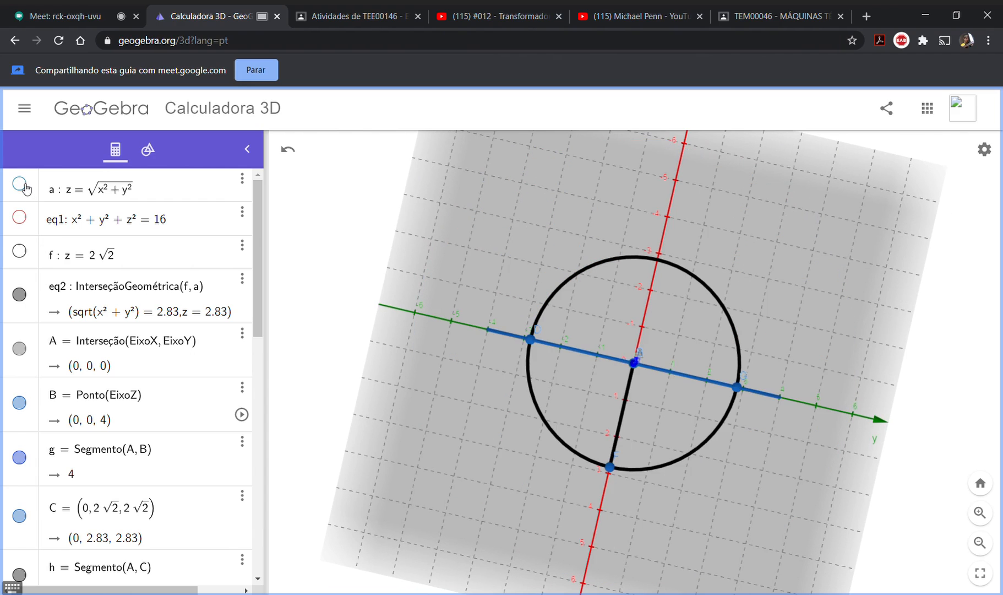
- Place points on the xy-plane: one inside the lower circle, one on it, one where it meets the positive x-axis, and two along that axis
left_click_drag(440, 248, 475, 218)
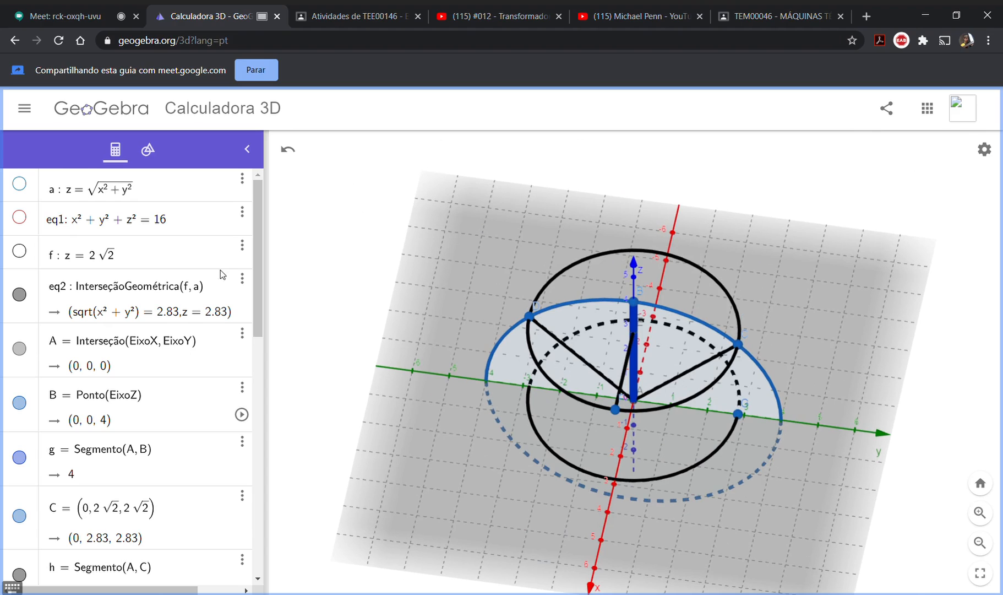
left_click(157, 149)
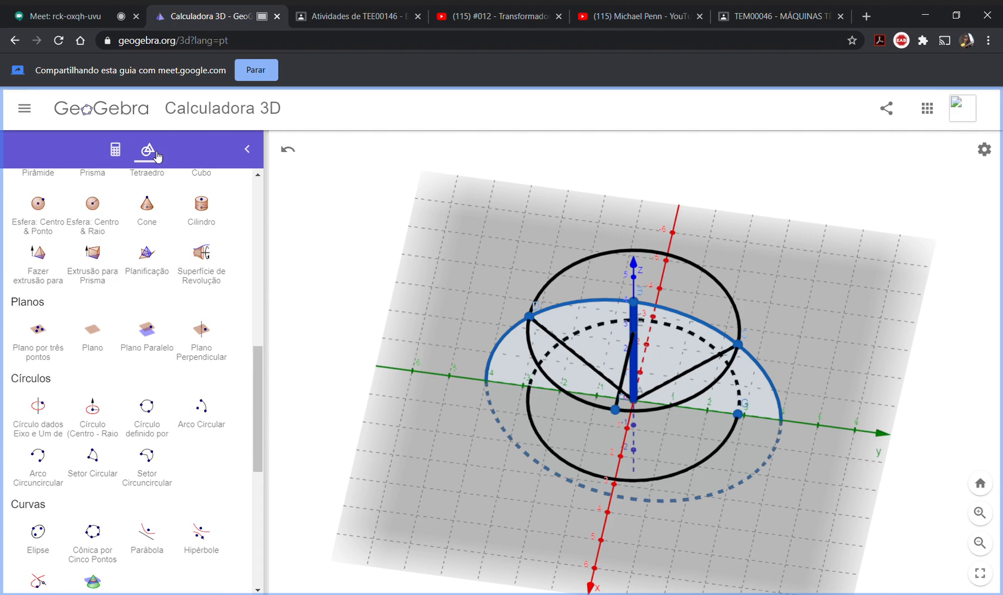
scroll(71, 232, "up", 10)
left_click(94, 227)
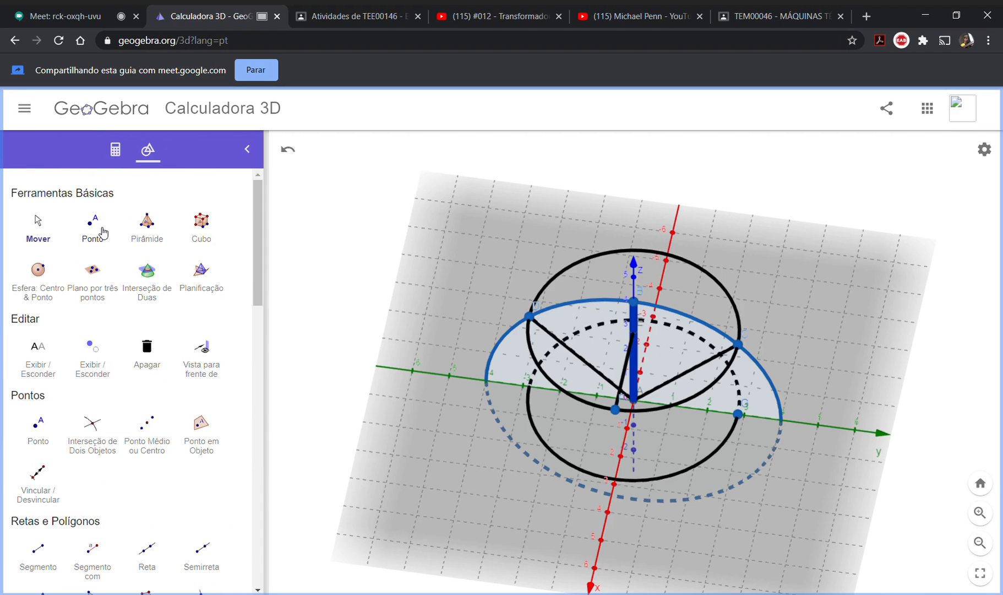
left_click(663, 434)
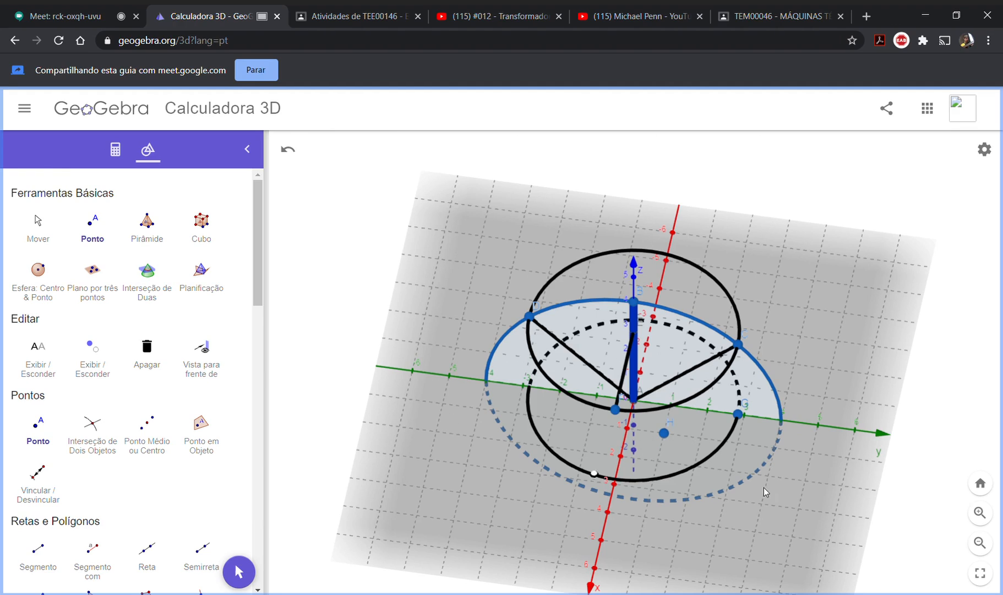
left_click(694, 466)
left_click(615, 480)
left_click(627, 428)
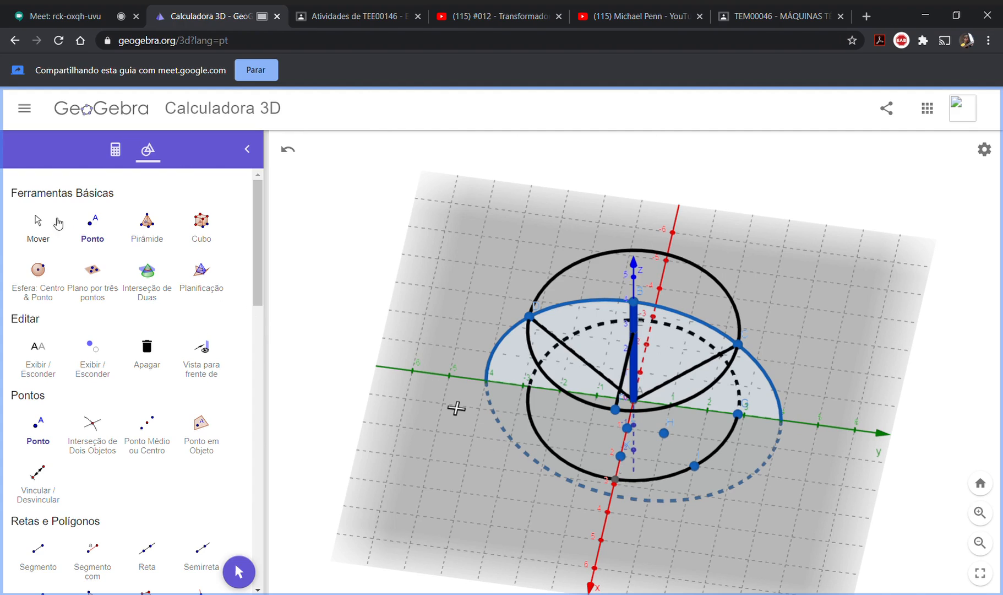
left_click(43, 234)
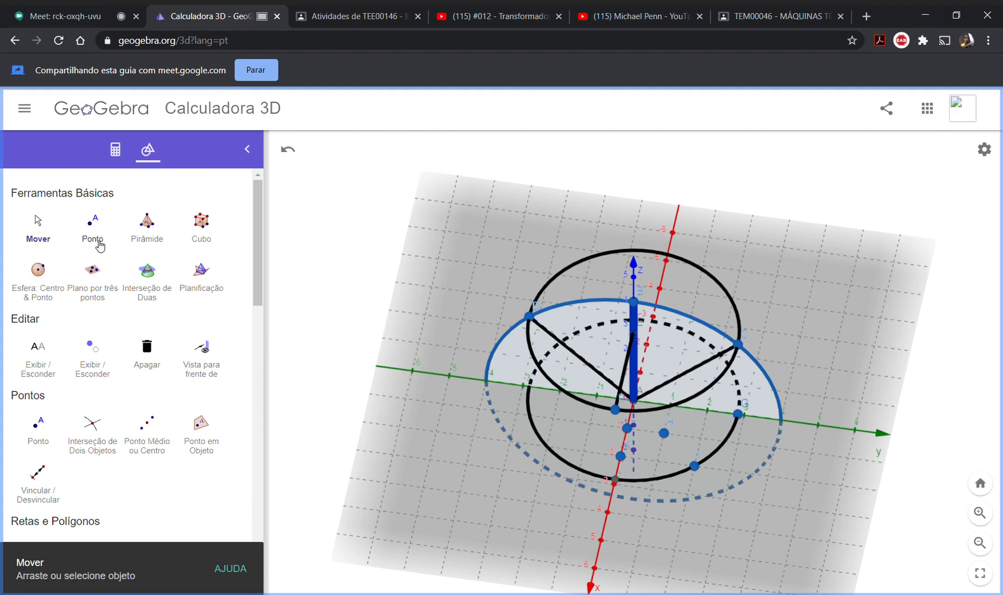
- Draw a line perpendicular to the xy-plane through the x-axis point nearest the origin
scroll(106, 422, "down", 2)
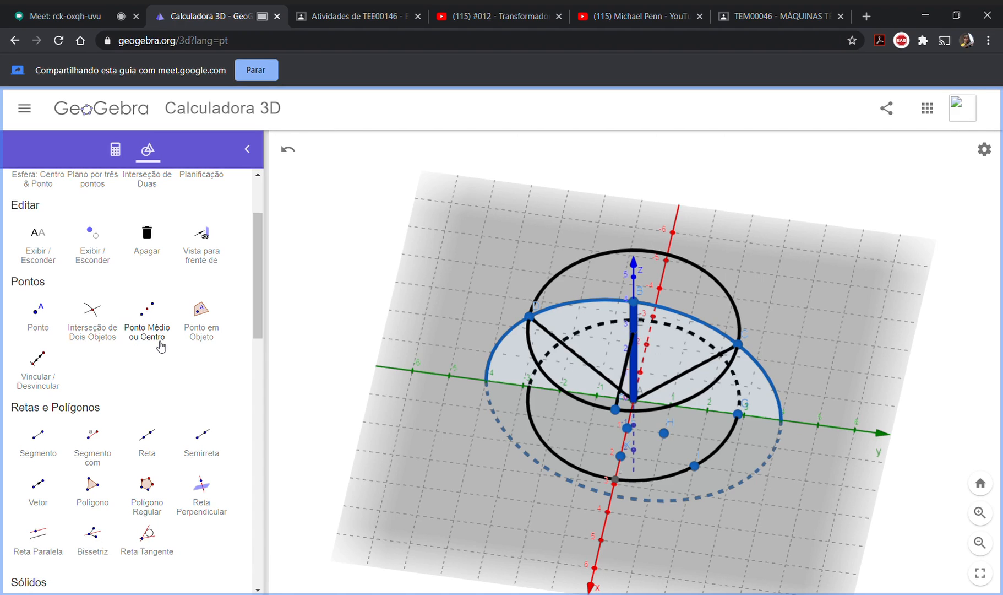
scroll(160, 346, "down", 2)
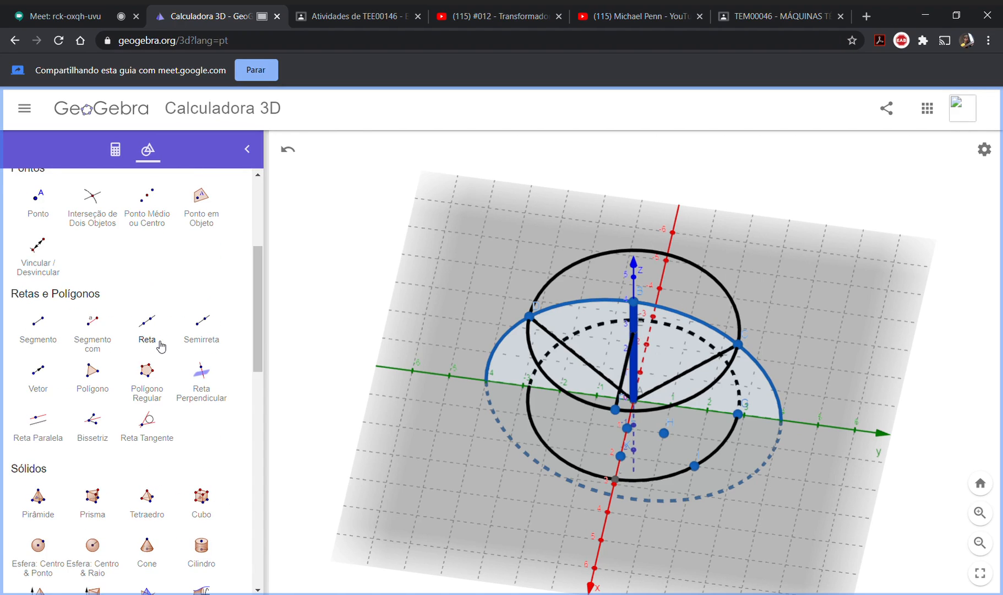
left_click(204, 379)
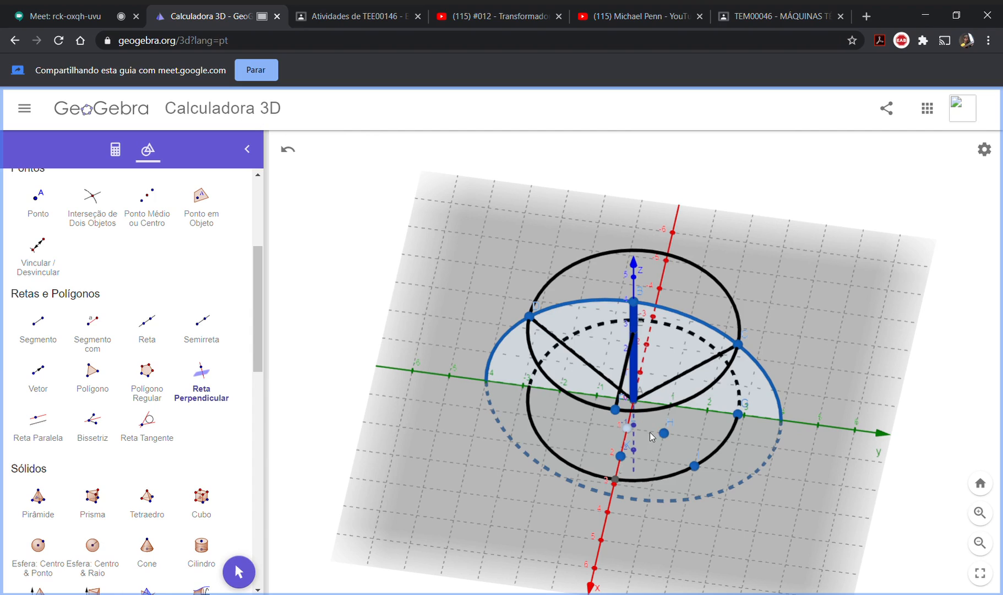
left_click(645, 434)
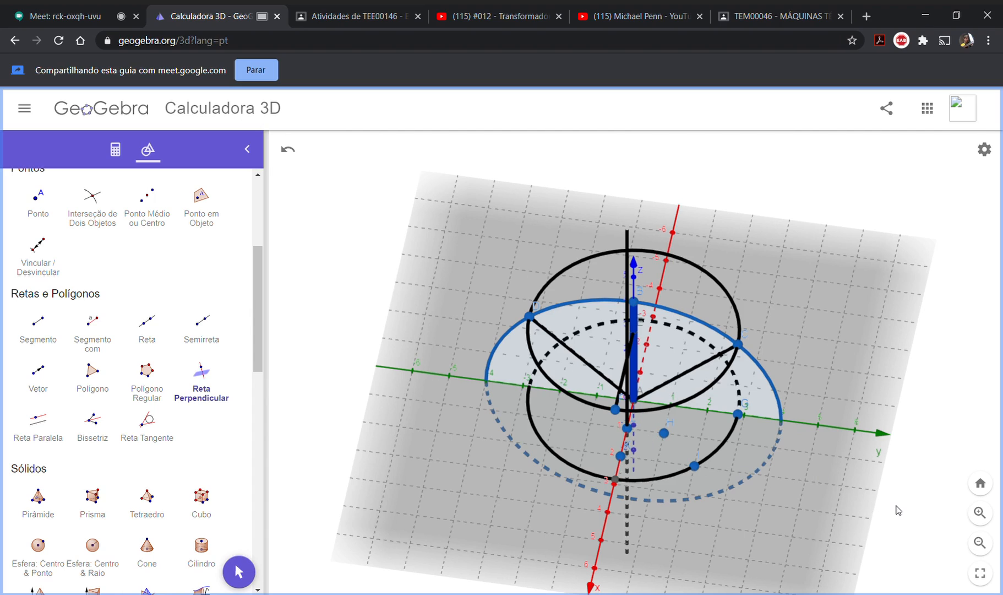
scroll(61, 288, "up", 4)
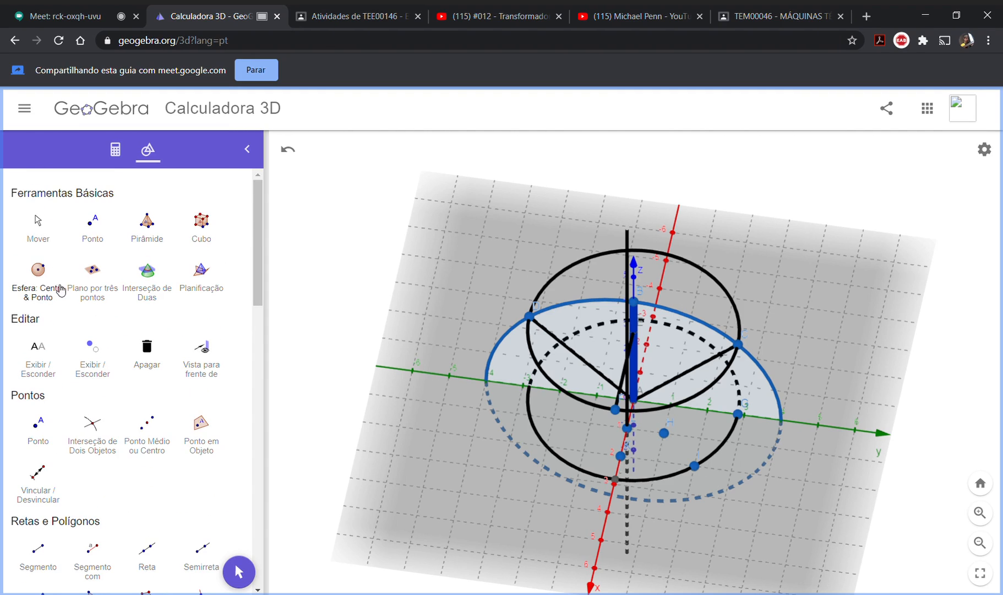
left_click(37, 227)
- Draw a second line perpendicular to the xy-plane through the point inside the lower circle, off the axes
left_click_drag(934, 533, 898, 519)
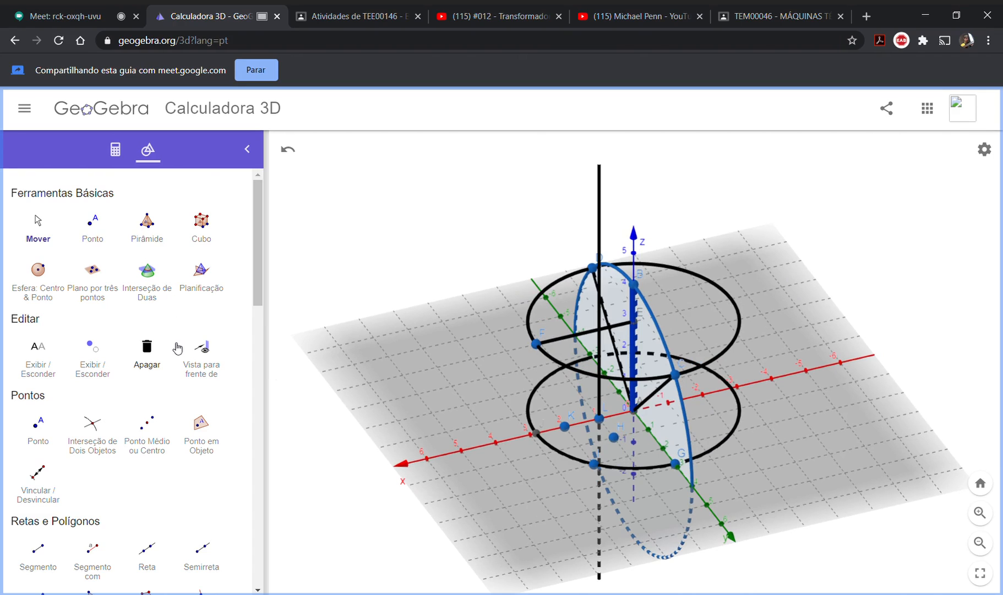
scroll(176, 347, "down", 4)
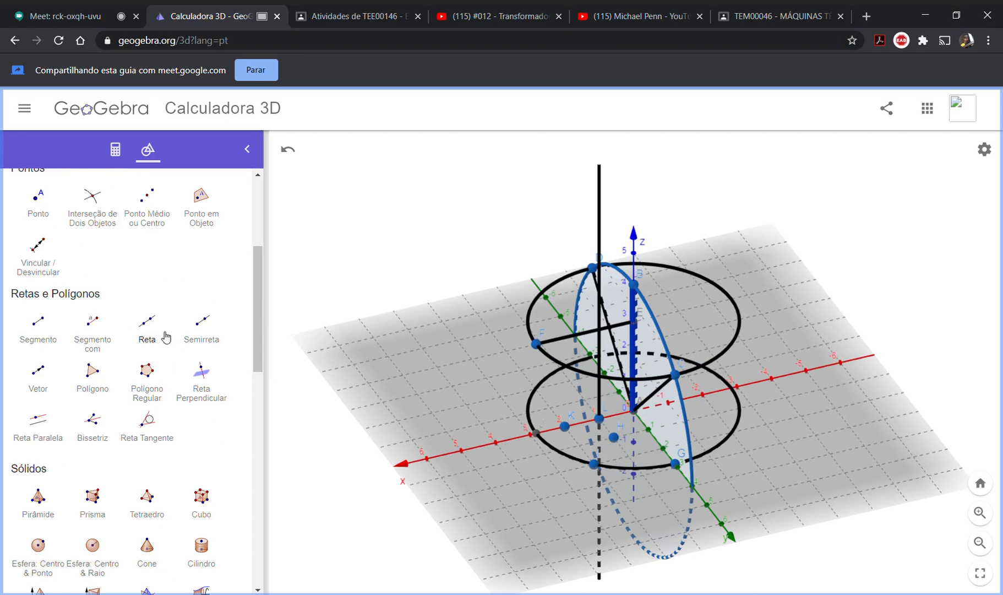
left_click(203, 380)
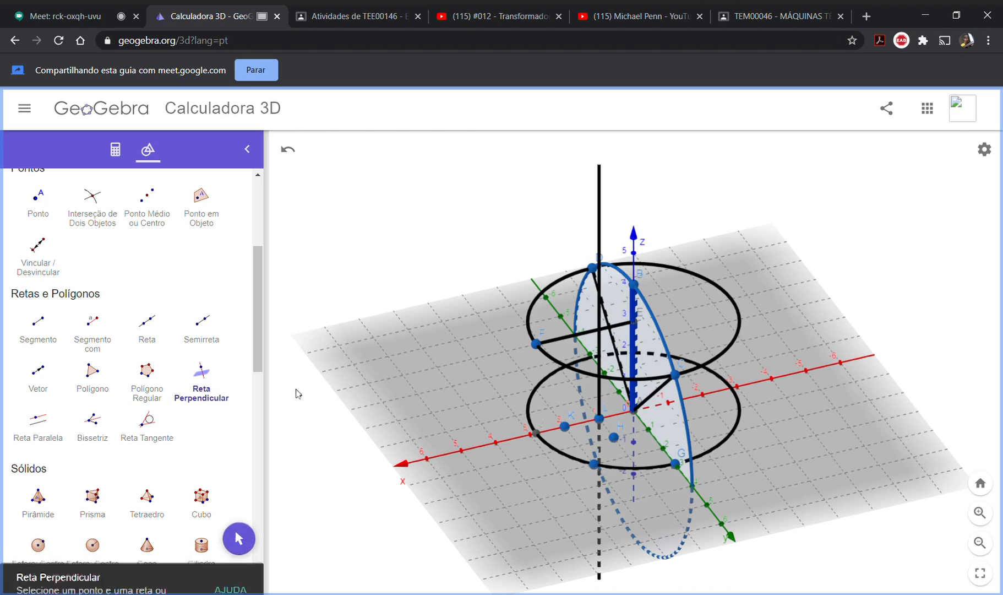
left_click(615, 437)
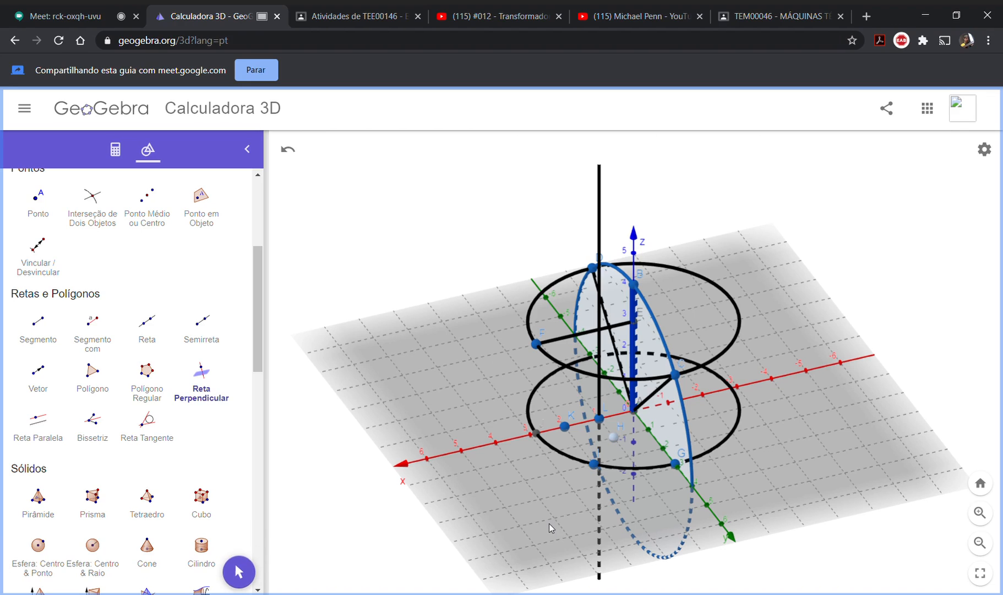
left_click(529, 525)
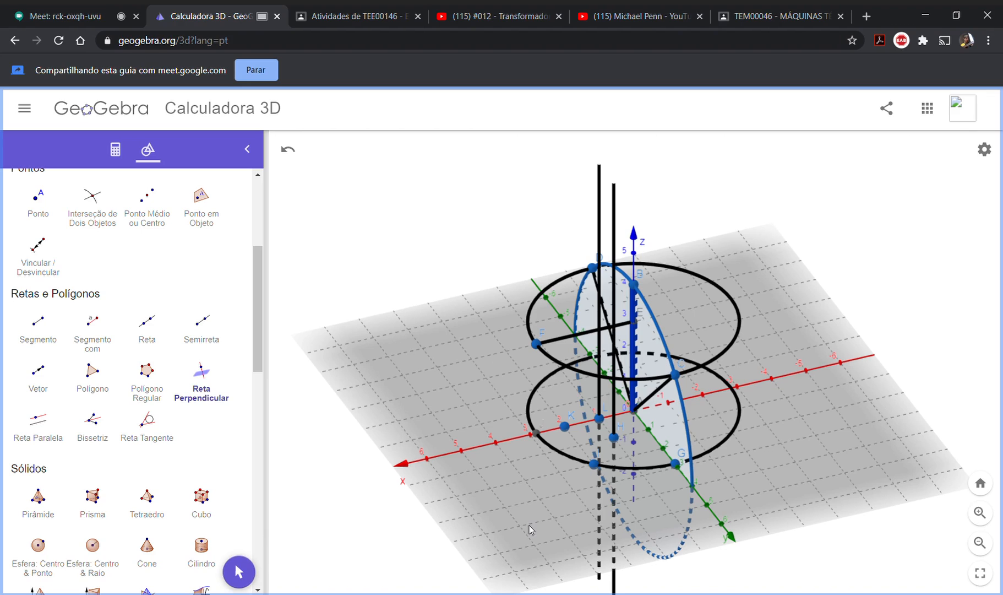
- Show the cone z = √(x² + y²) and the sphere x² + y² + z² = 16 together with the vertical lines
left_click(115, 149)
scroll(85, 275, "up", 10)
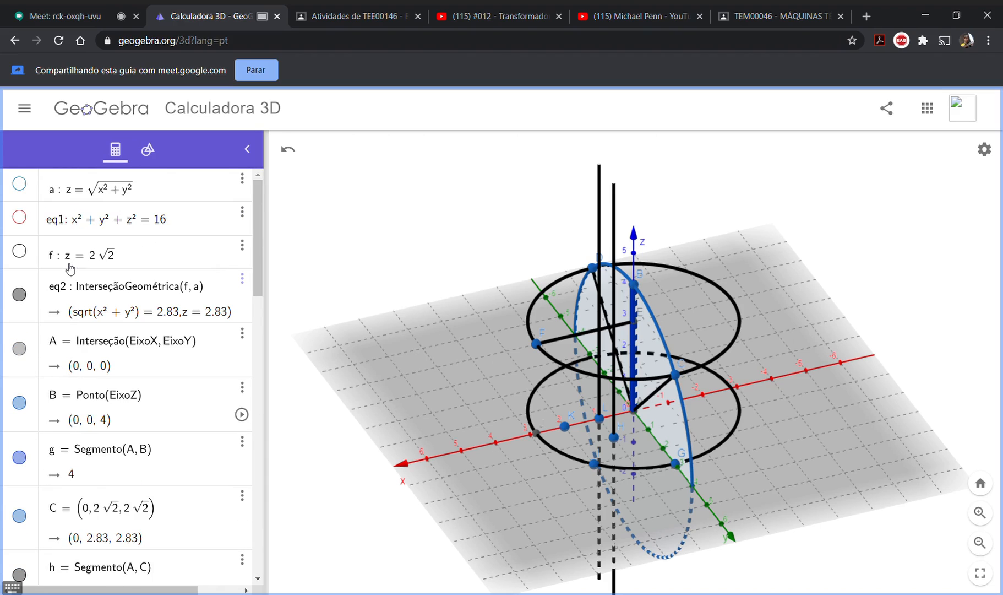
left_click(20, 183)
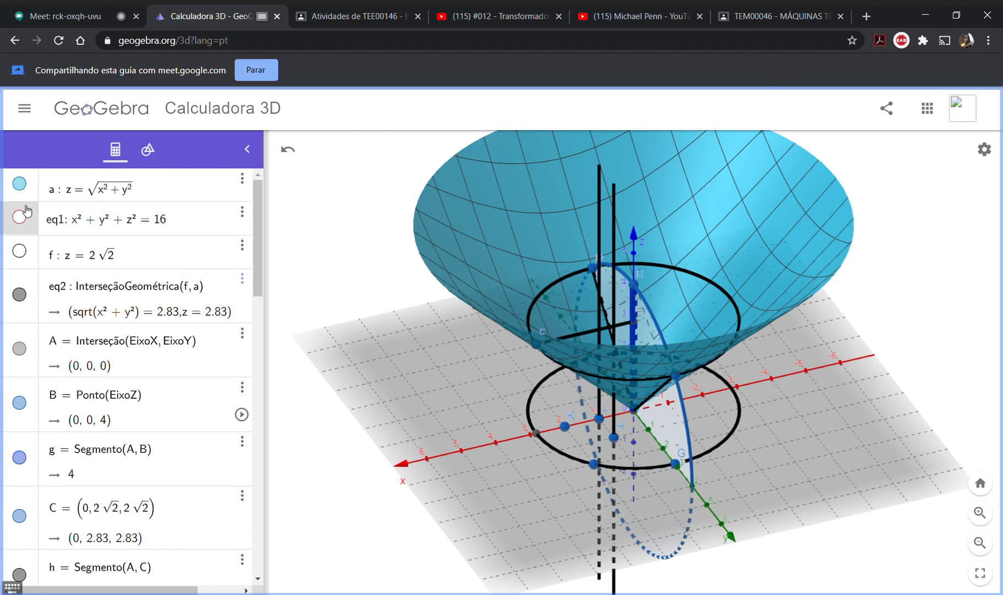
left_click(21, 218)
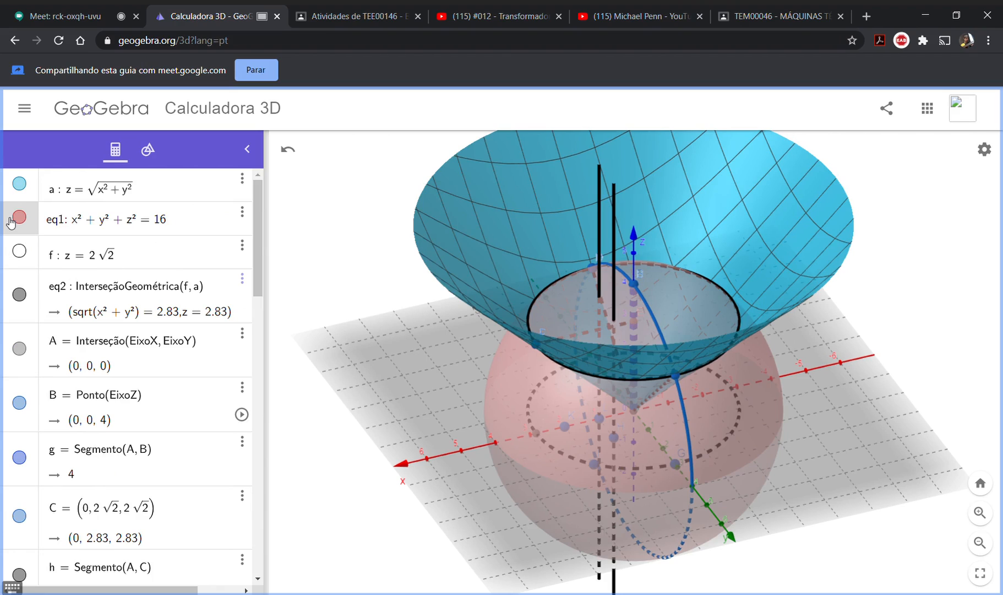
left_click(338, 437)
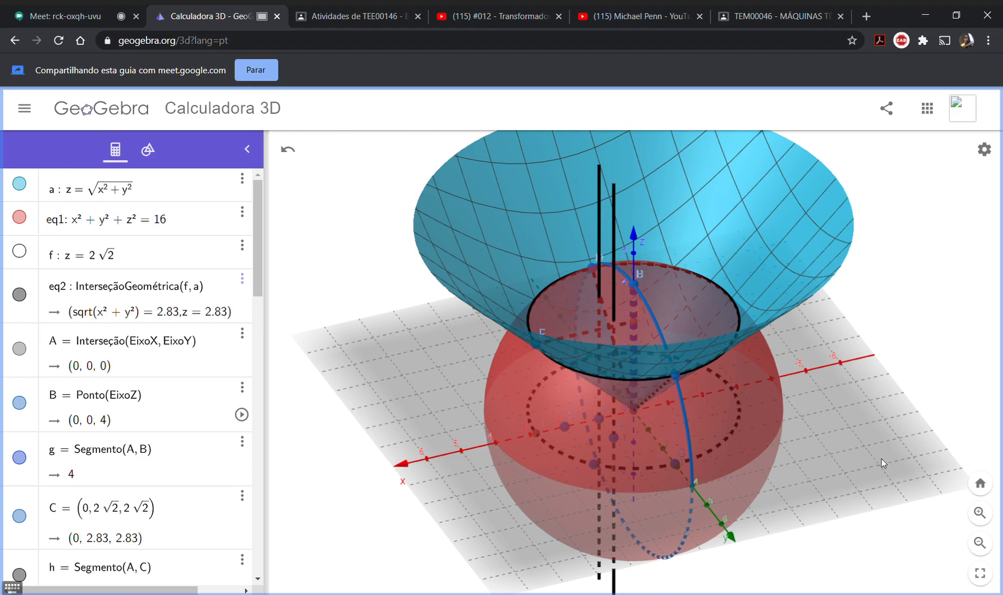
- Examine from above and from the side how the vertical lines pass through the cone and the sphere
left_click_drag(886, 537, 899, 580)
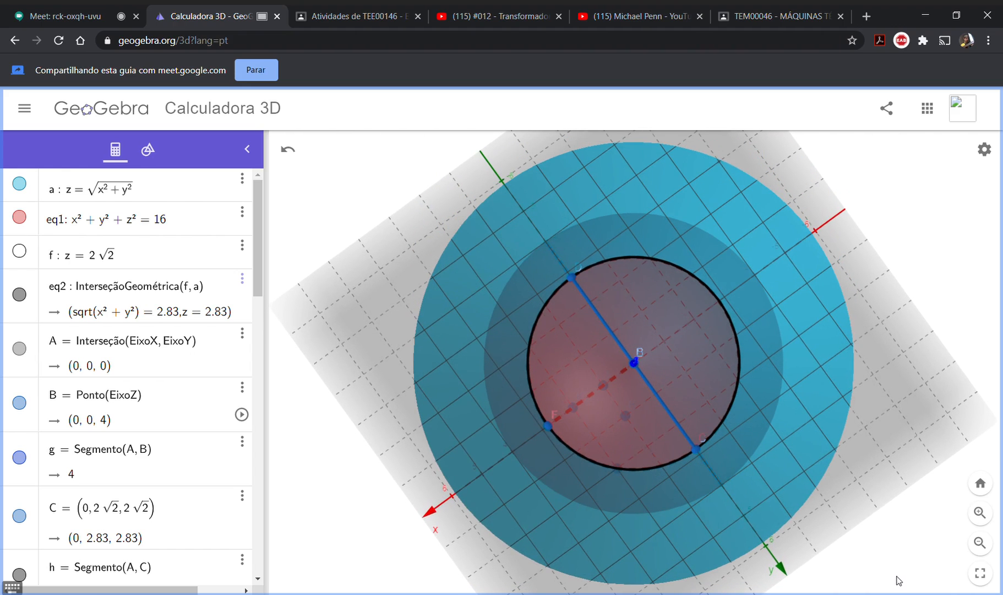
left_click_drag(898, 580, 878, 583)
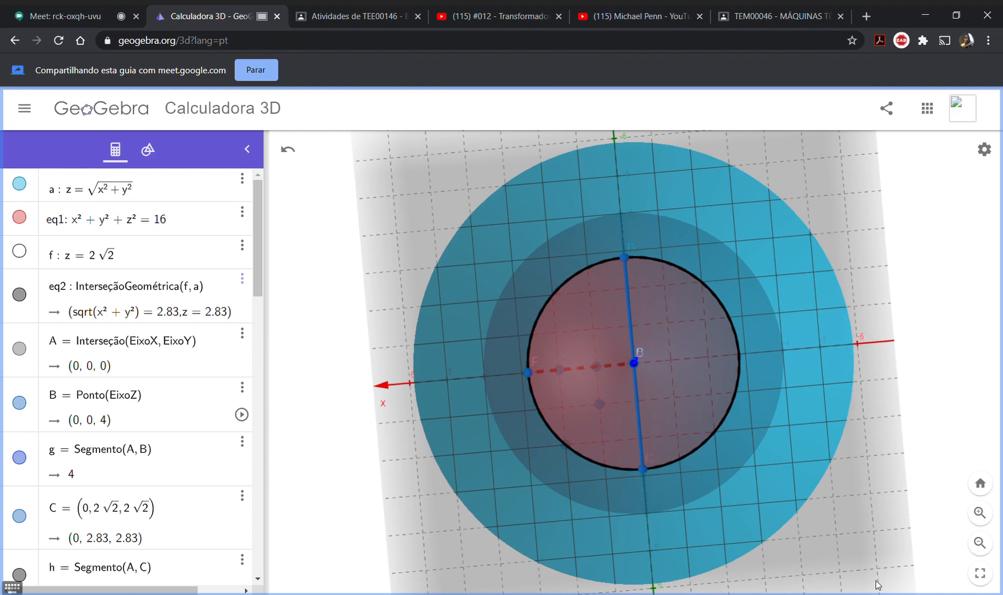
left_click_drag(876, 578, 978, 514)
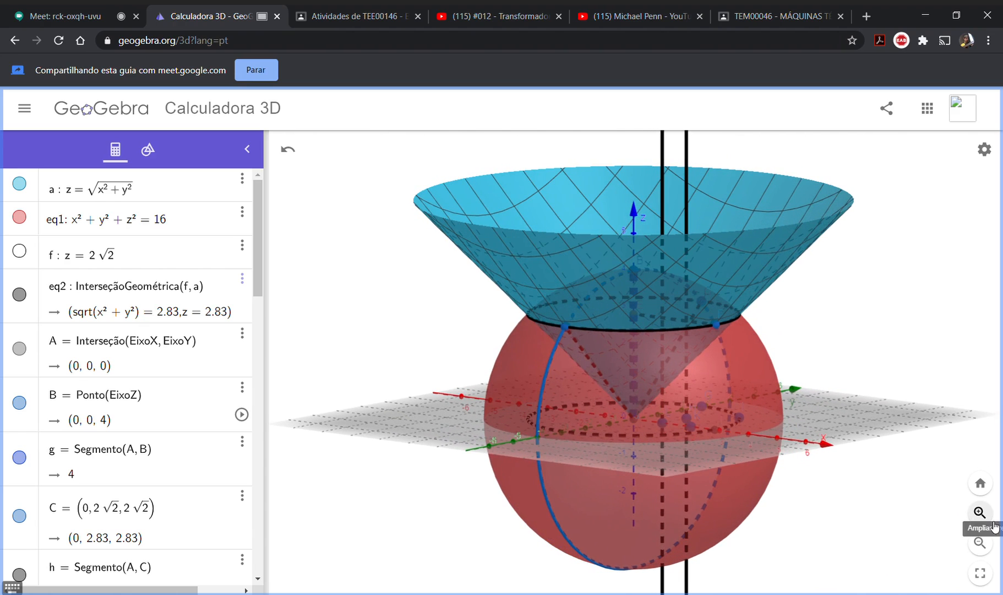
left_click(992, 523)
left_click_drag(850, 546, 879, 545)
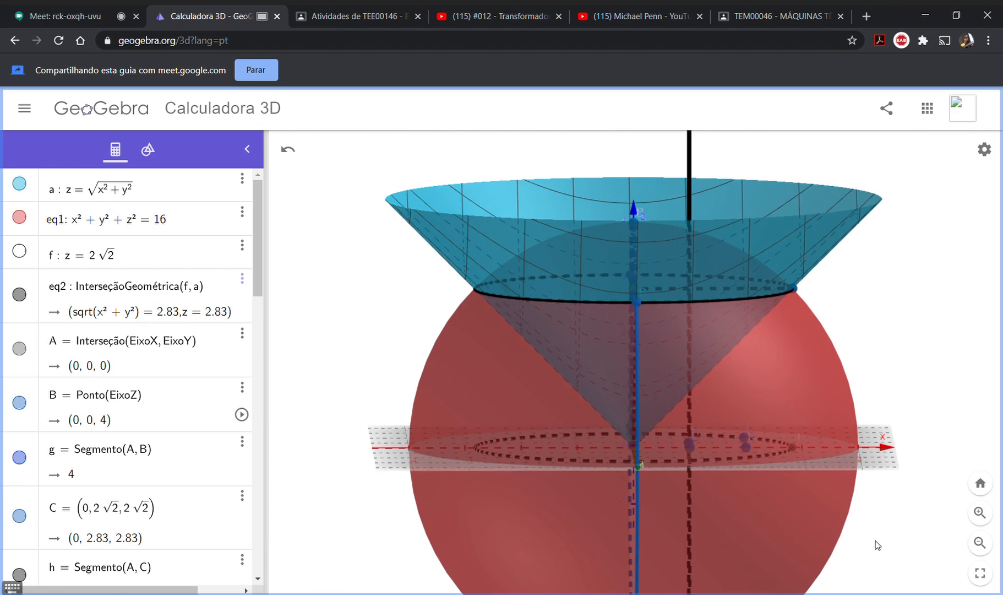
left_click_drag(876, 547, 865, 554)
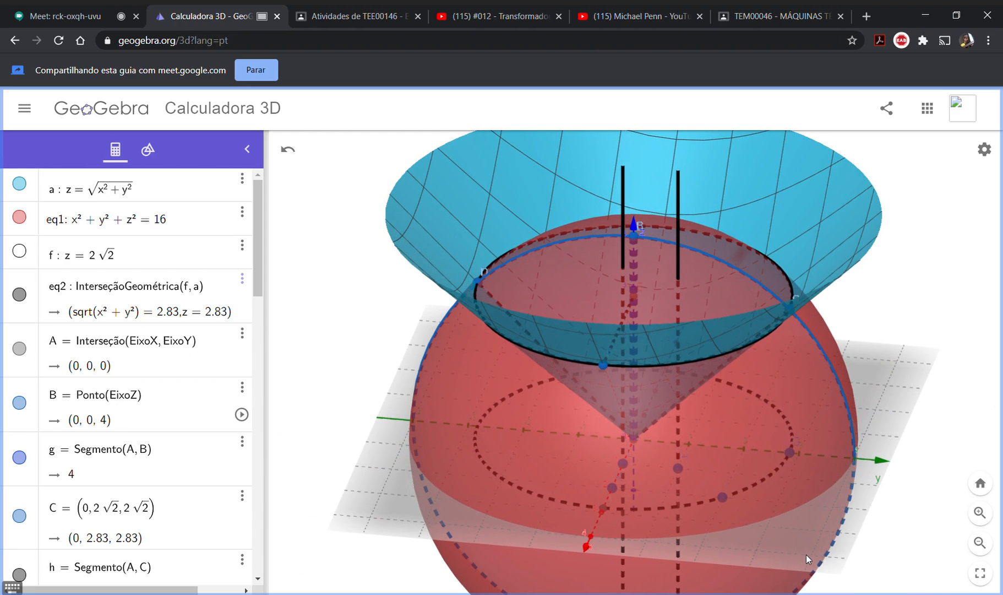
left_click_drag(808, 551, 788, 542)
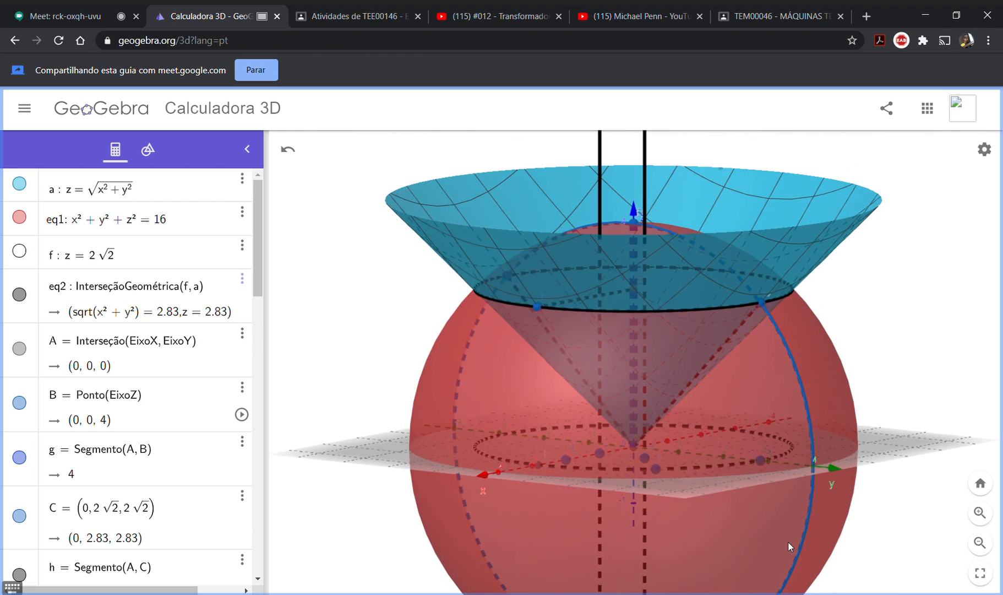
- Hide the sphere x² + y² + z² = 16, keeping the cone displayed
left_click(20, 218)
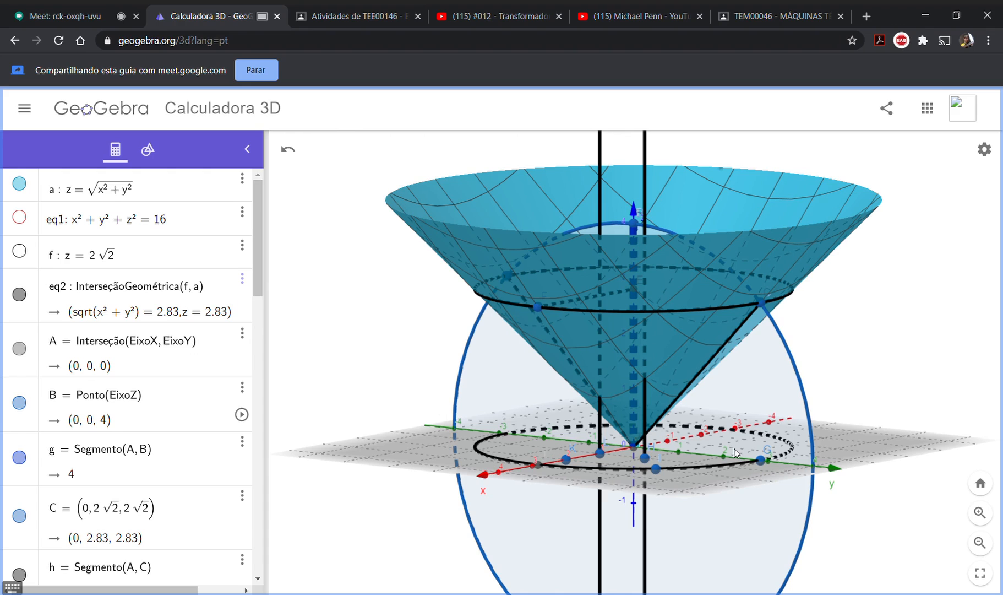
left_click_drag(859, 360, 860, 382)
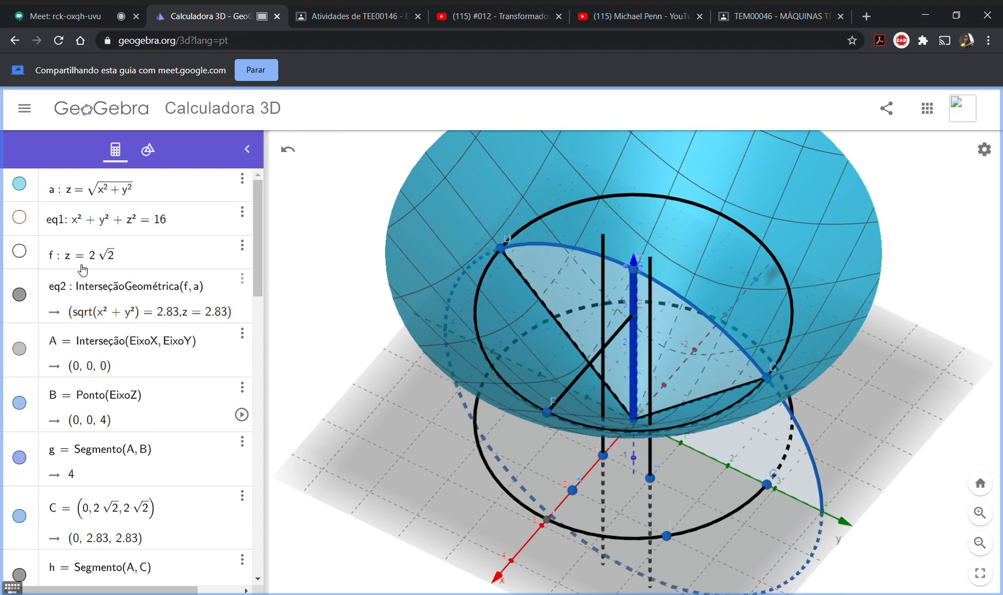
- Show the sphere x² + y² + z² = 16 and place a point where the off-axis vertical line meets its upper surface
left_click(19, 218)
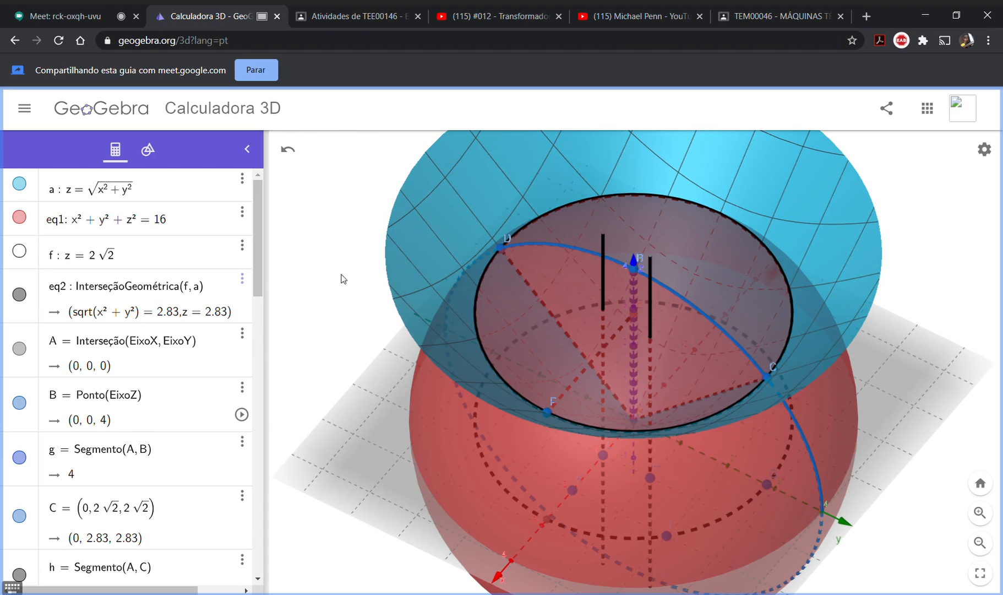
left_click(148, 149)
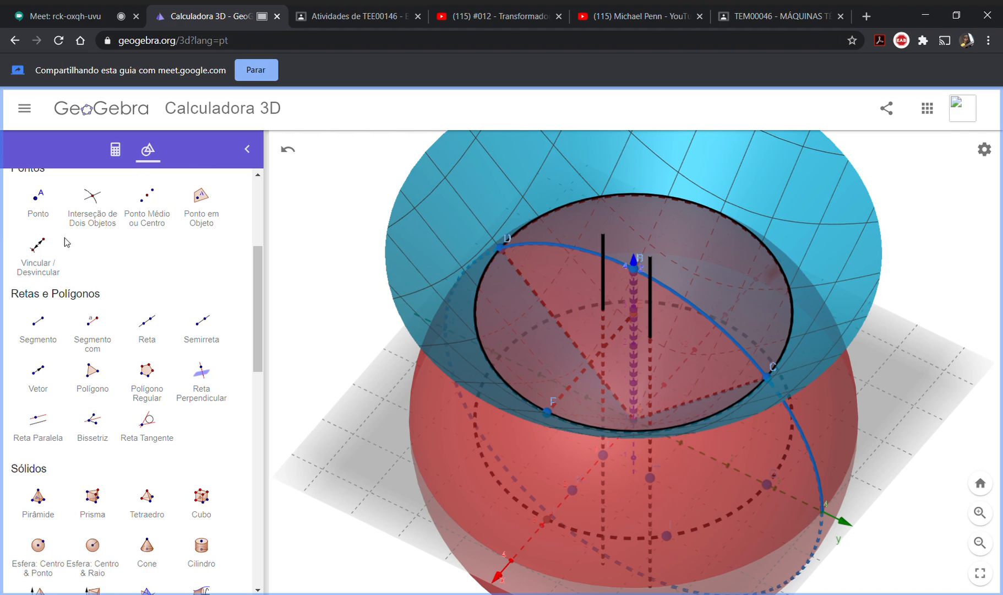
left_click(38, 212)
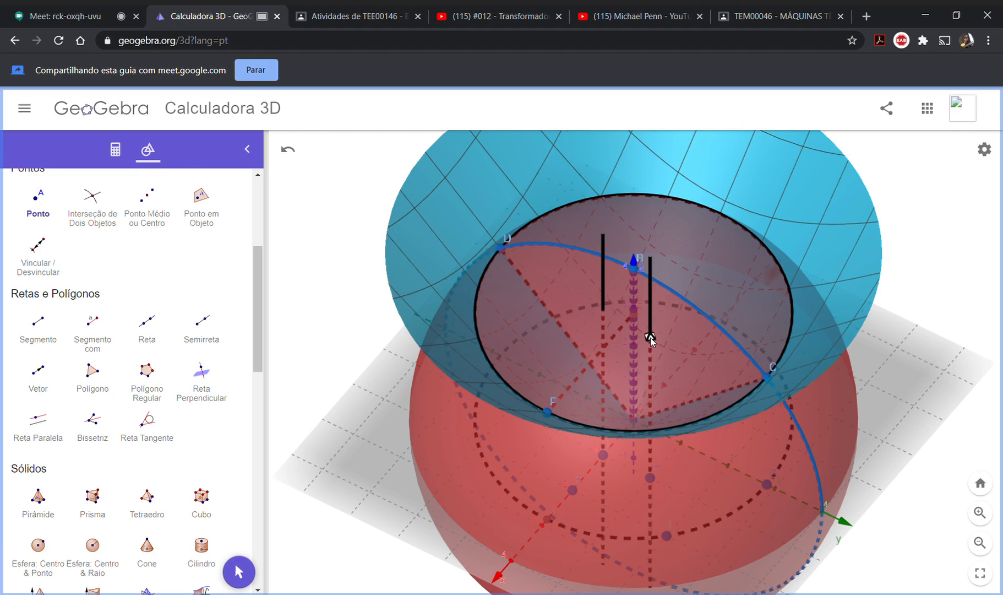
left_click(650, 337)
scroll(40, 212, "up", 2)
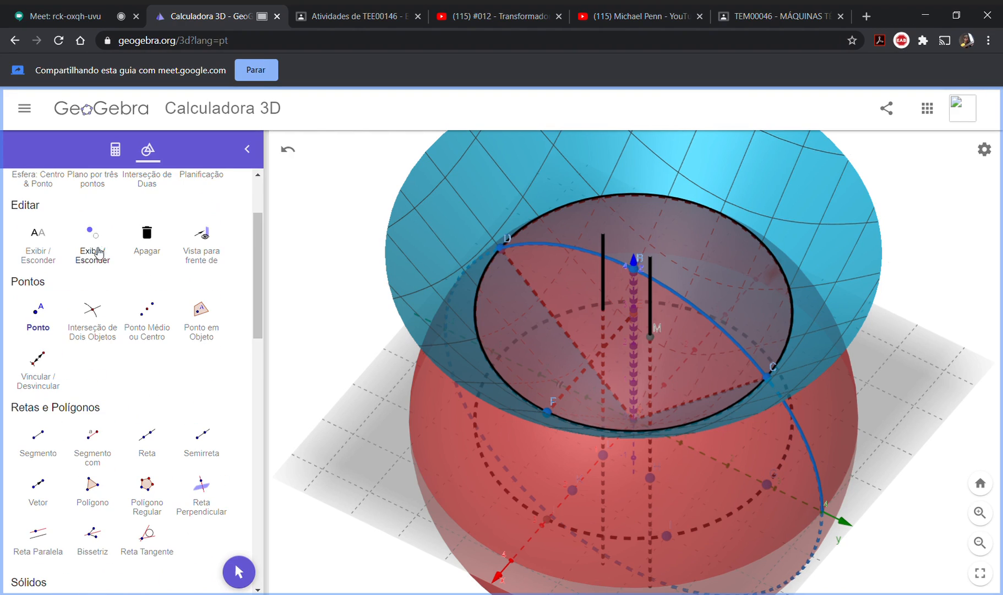
scroll(38, 205, "up", 2)
left_click(38, 220)
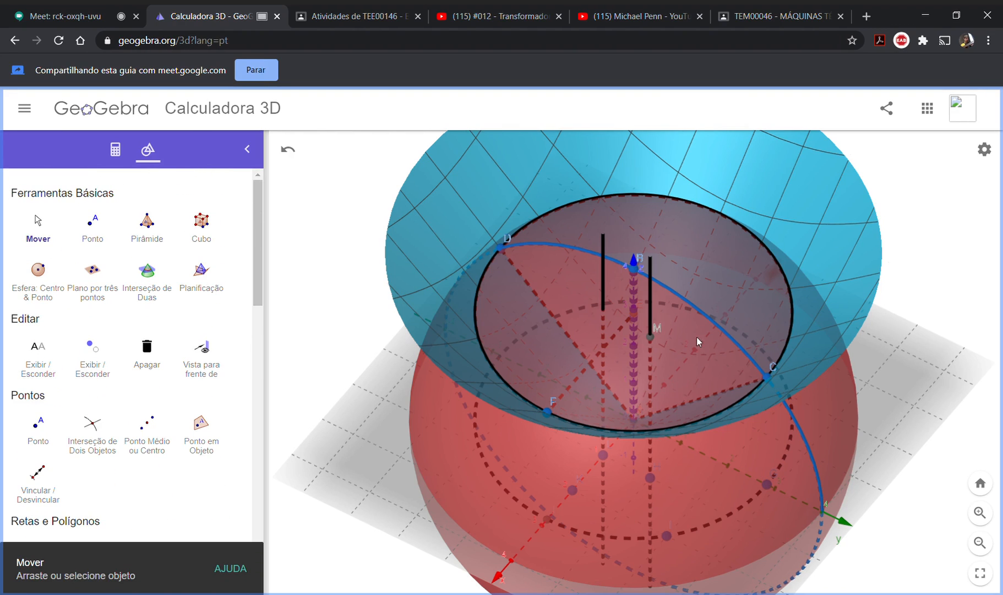
- Hide the sphere x² + y² + z² = 16 to expose the cone and the vertical lines from the side
left_click_drag(913, 495, 924, 475)
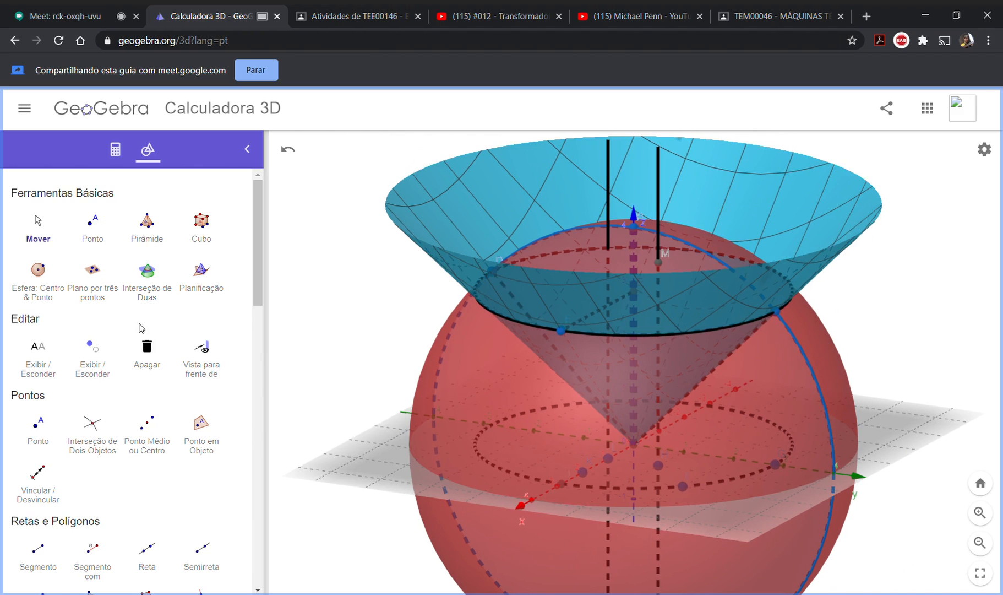
left_click(120, 156)
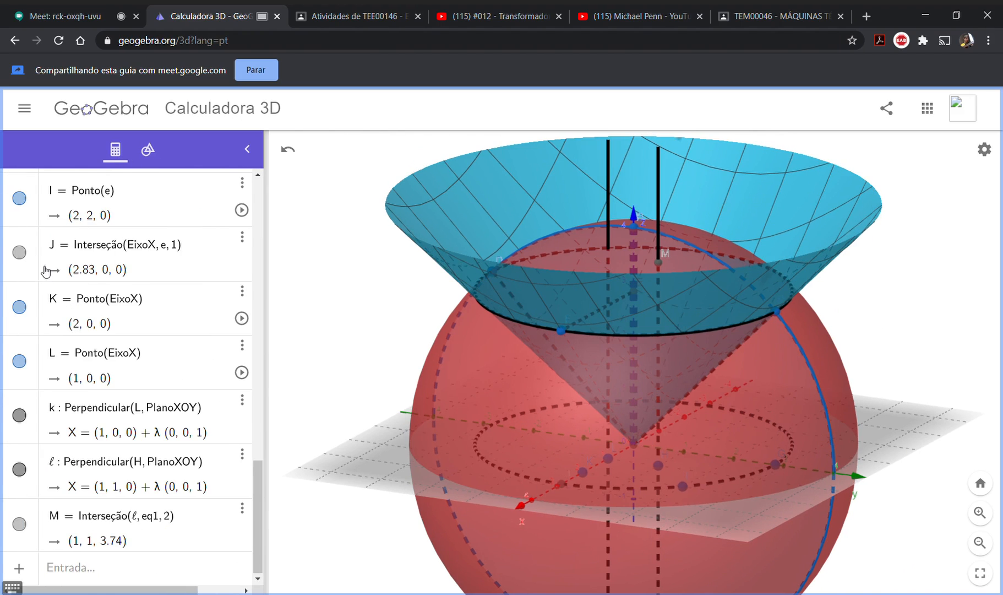
scroll(45, 269, "up", 10)
scroll(44, 268, "up", 5)
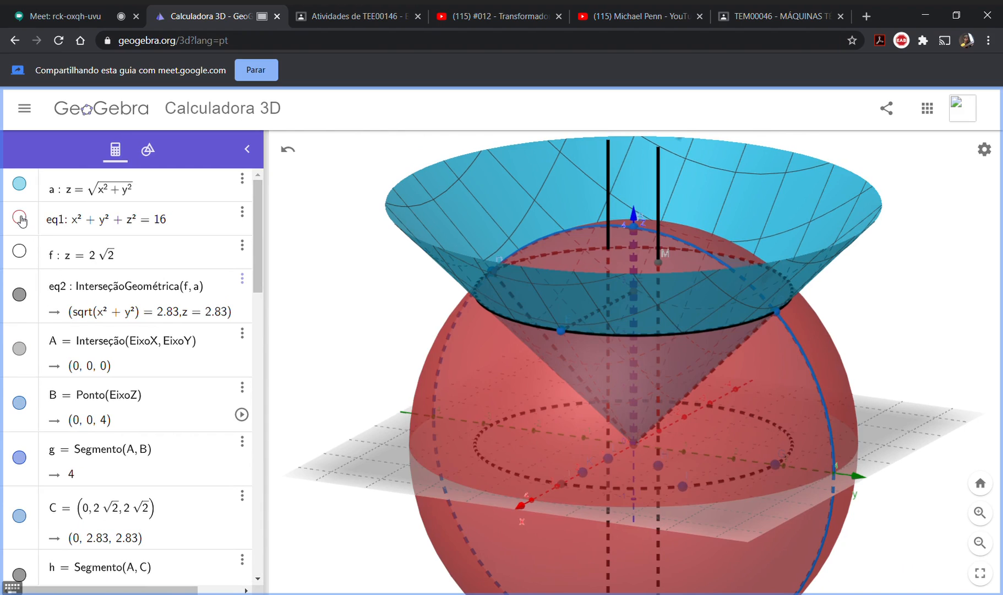
left_click(20, 218)
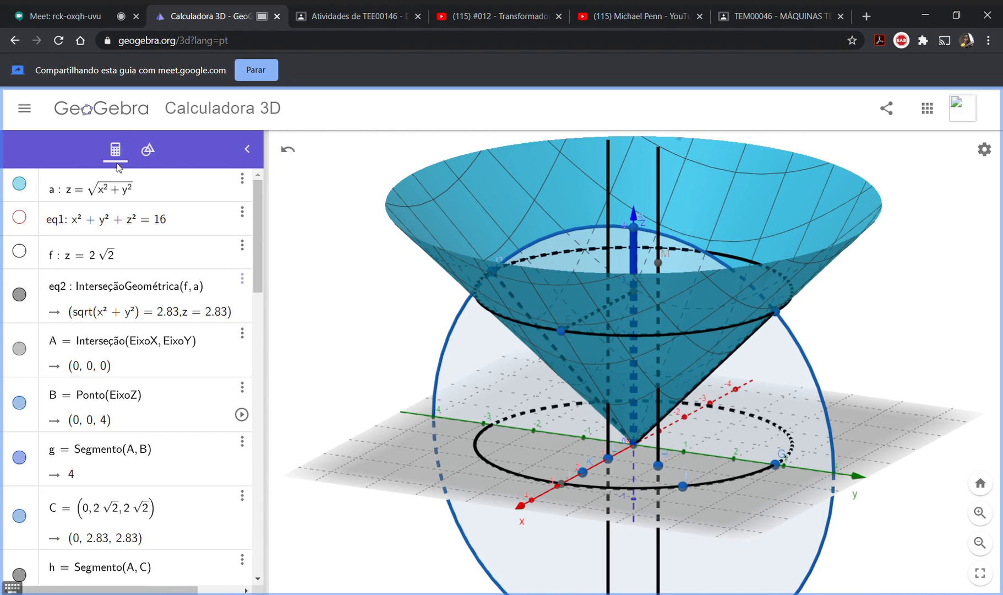
- Place a point on the off-axis vertical line where it enters the cone
left_click(146, 152)
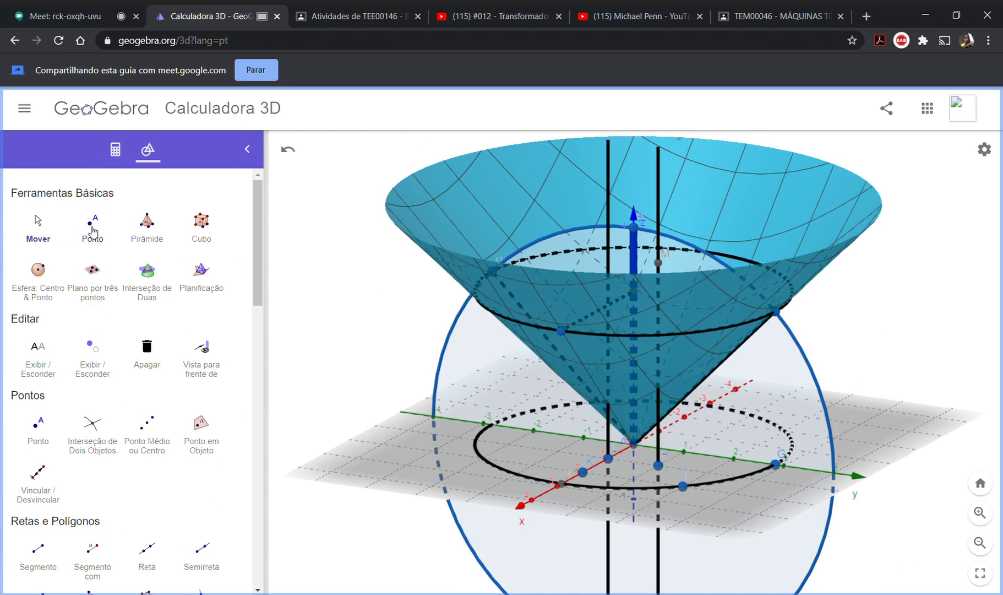
left_click(91, 230)
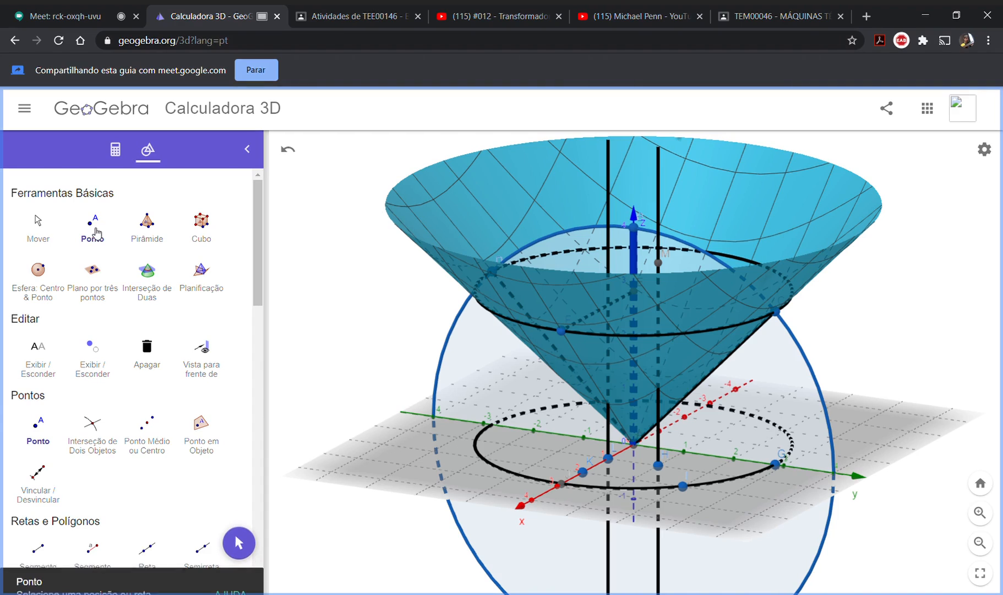
left_click(658, 391)
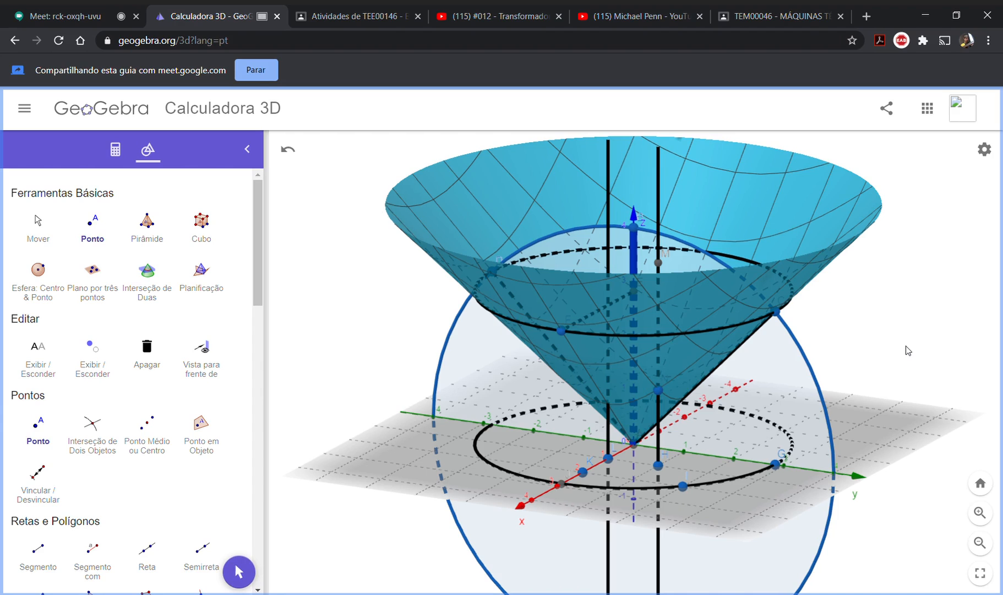
left_click(115, 160)
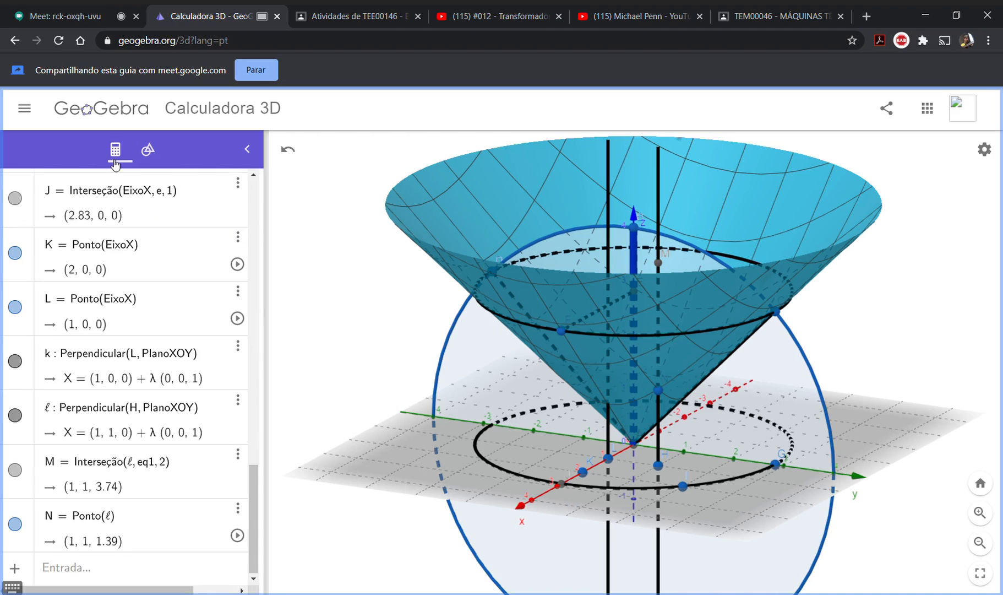
- Hide the cone z = √(x² + y²) and examine the circular projection on the xy-plane from above
mouse_move(917, 355)
left_mouse_down()
mouse_move(901, 374)
mouse_move(918, 368)
left_mouse_up()
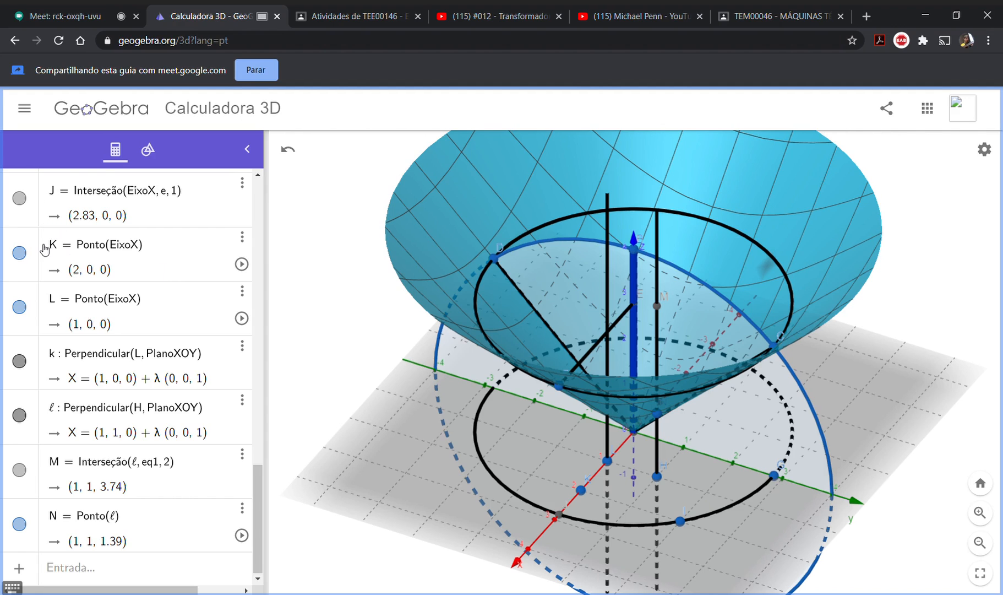
scroll(65, 249, "up", 15)
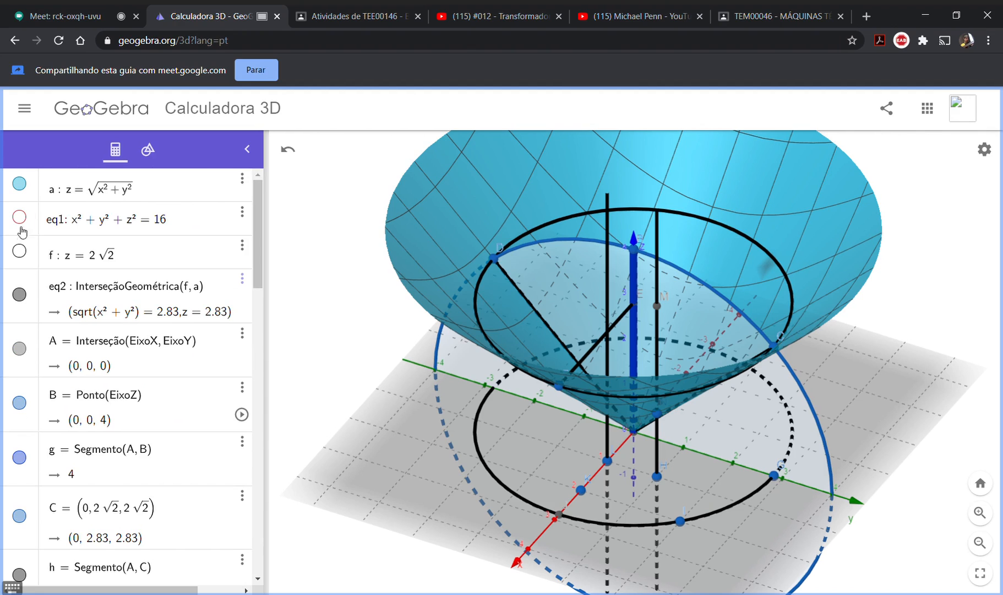
left_click(24, 182)
left_click_drag(400, 274, 407, 307)
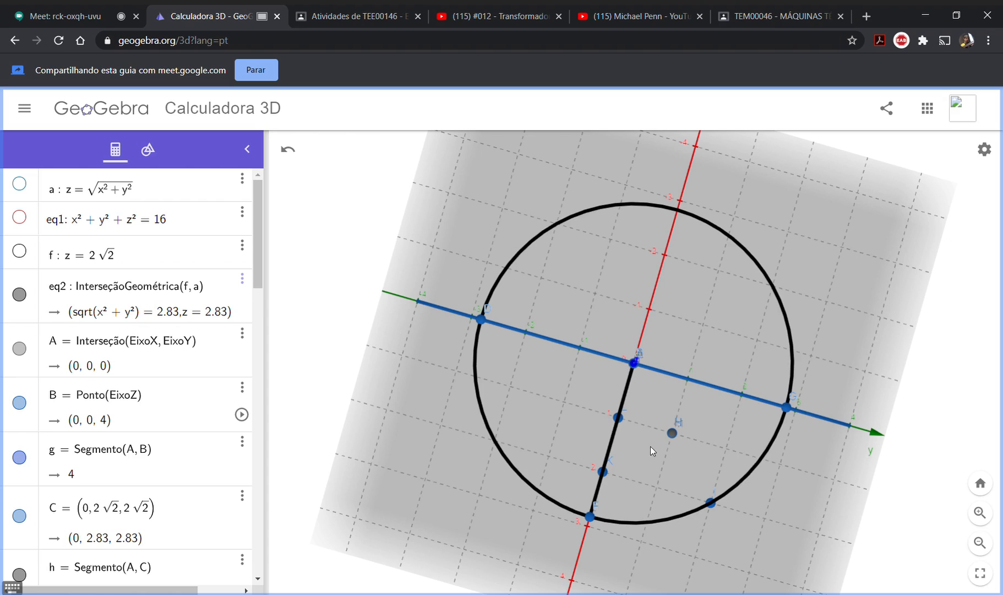
left_click(786, 407)
left_click_drag(721, 527, 711, 476)
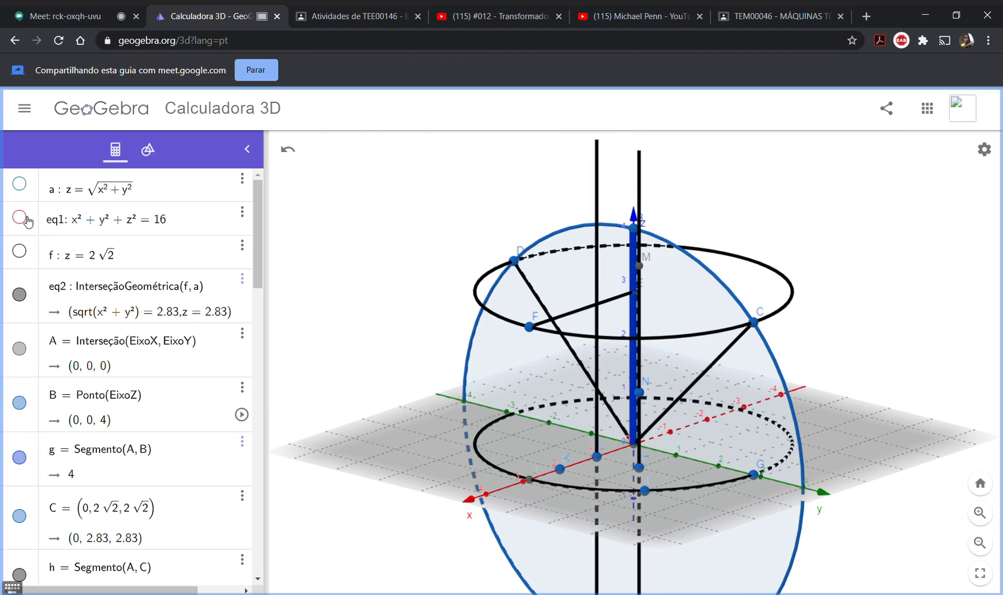
- Show the cone z = √(x² + y²) and the sphere x² + y² + z² = 16 around the vertical lines
left_click(19, 184)
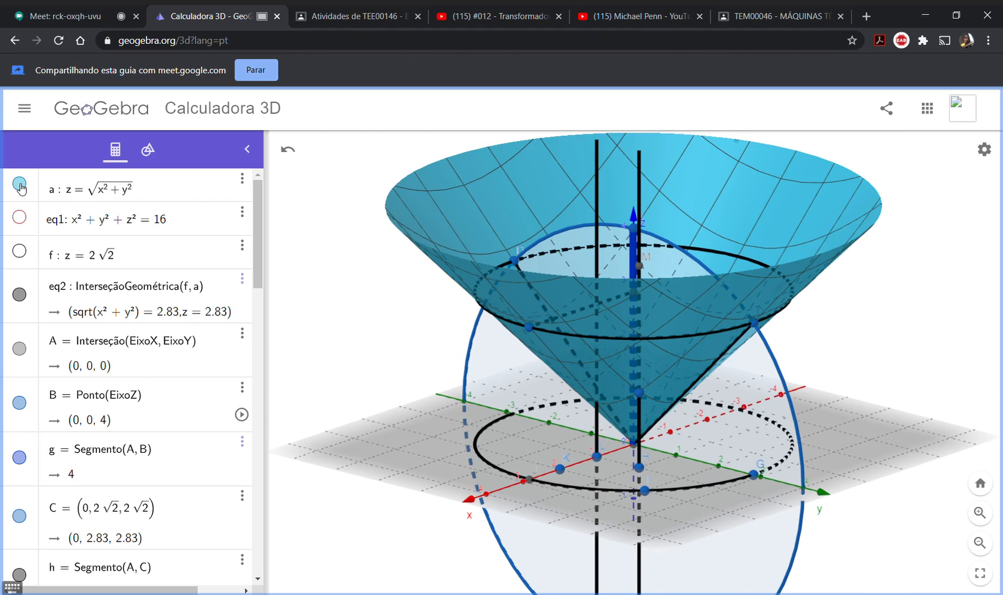
left_click_drag(335, 277, 336, 283)
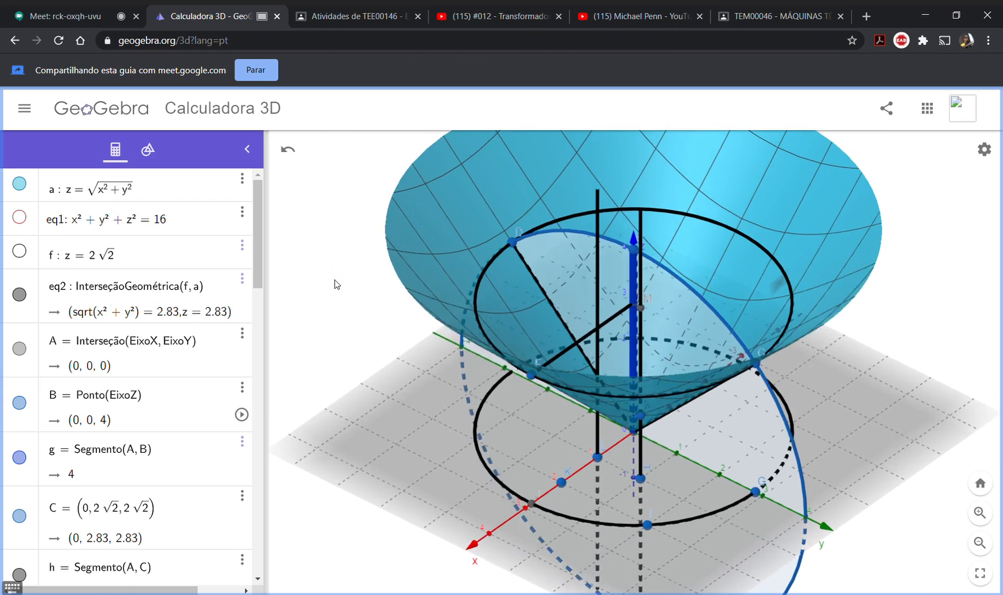
left_click(20, 218)
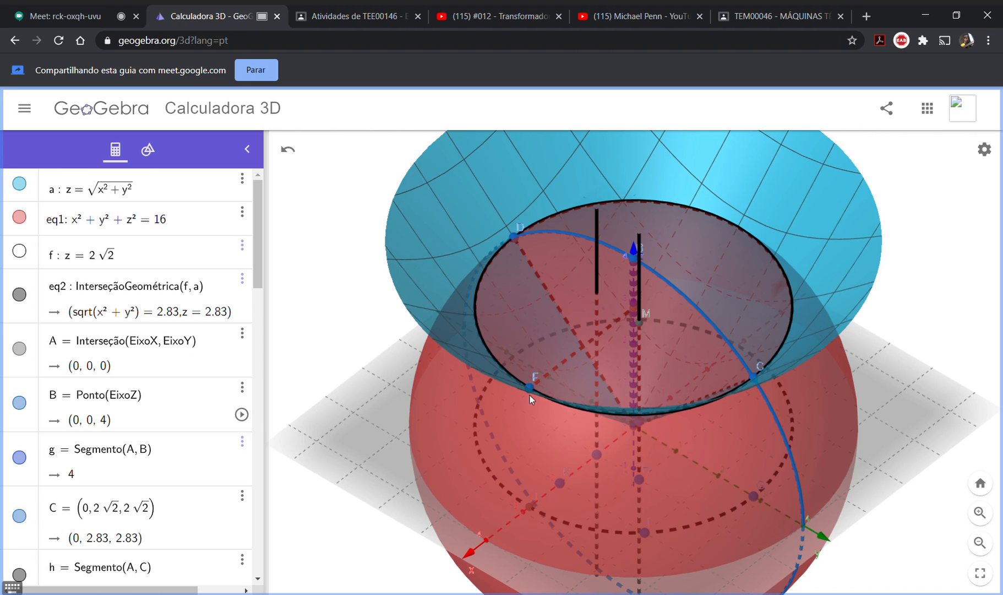
- Examine the cone and sphere edge-on along the x-axis and the y-axis to compare the region's side profiles
left_click_drag(381, 340, 394, 305)
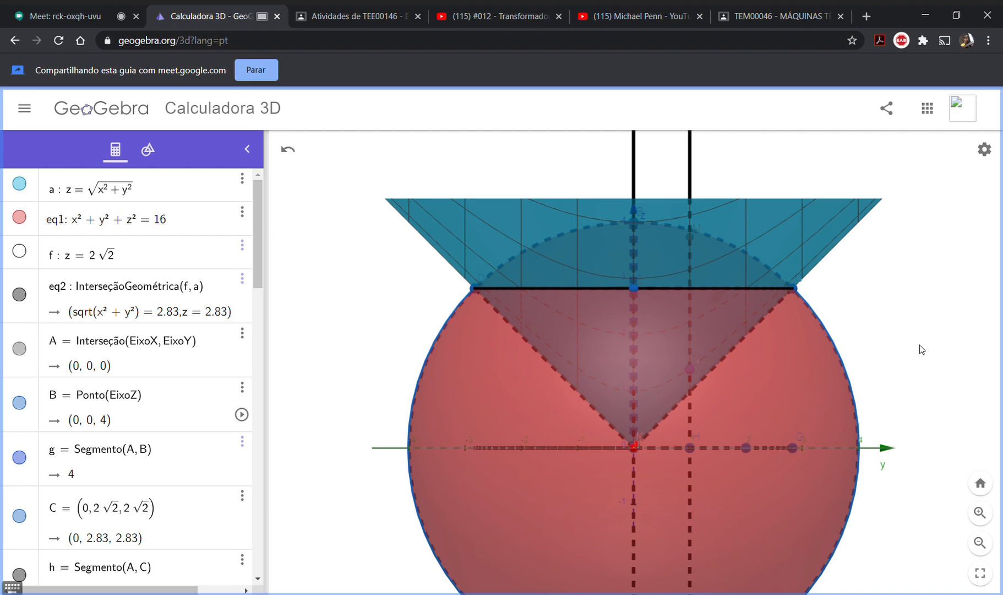
mouse_move(918, 380)
left_mouse_down()
mouse_move(843, 391)
mouse_move(856, 377)
left_mouse_up()
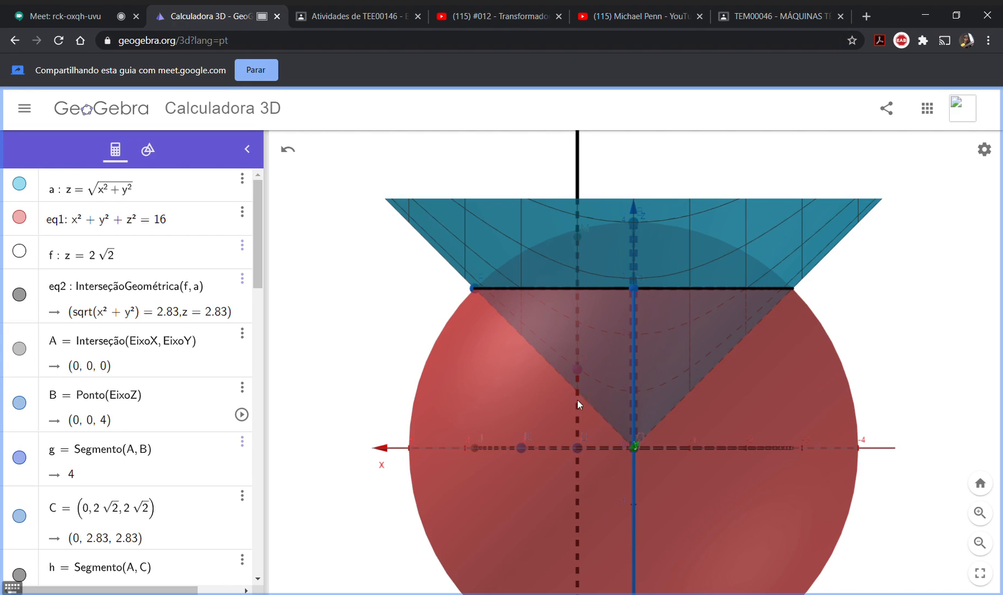
left_click_drag(361, 434, 457, 419)
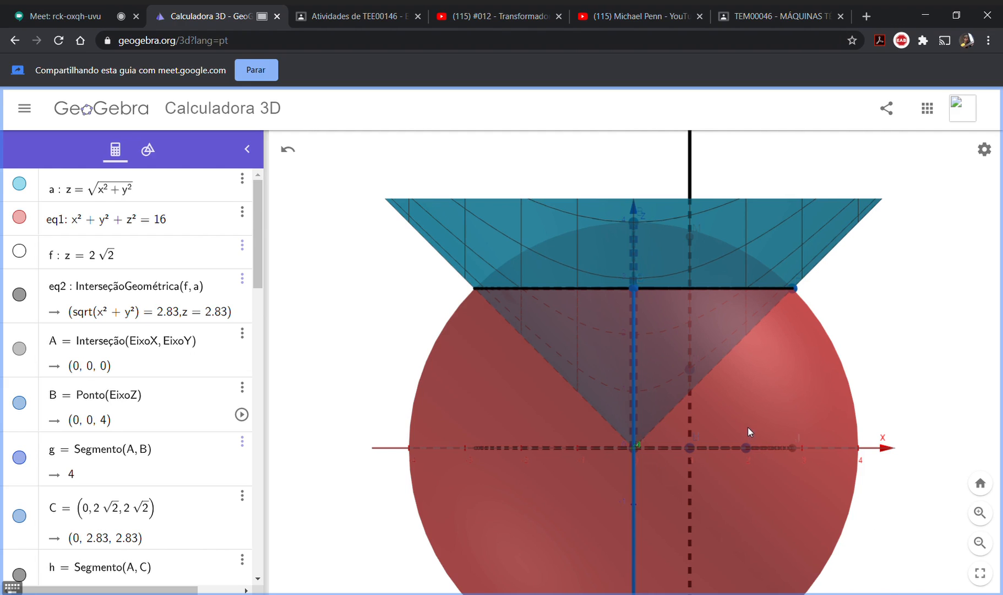
left_click_drag(905, 380, 860, 394)
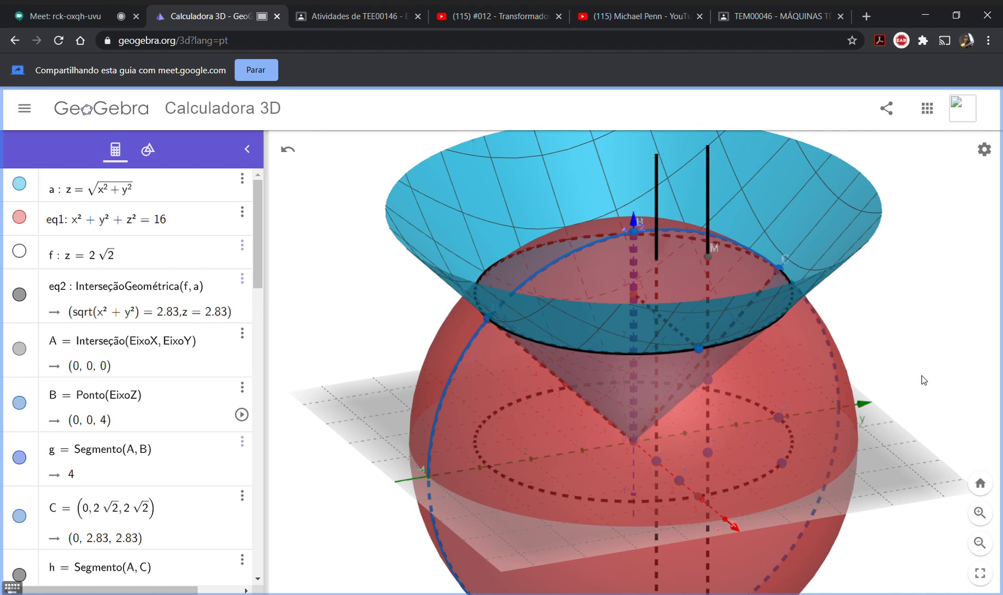
- Hide the cone and the sphere and examine the circle and its interior point on the xy-plane from above
left_click_drag(926, 383, 908, 437)
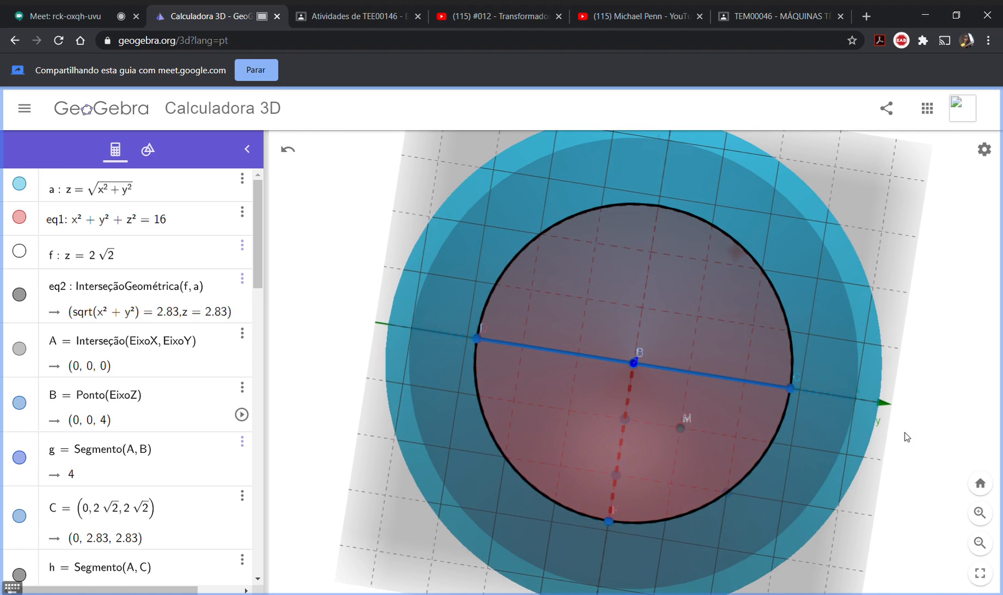
left_click(21, 184)
left_click(21, 217)
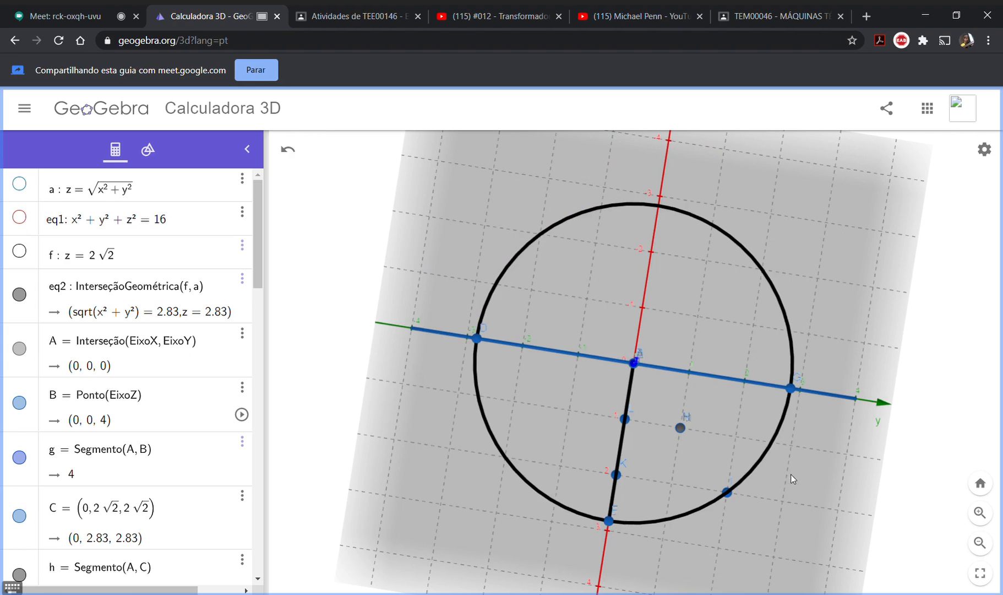
mouse_move(798, 478)
left_mouse_down()
mouse_move(799, 463)
mouse_move(805, 481)
left_mouse_up()
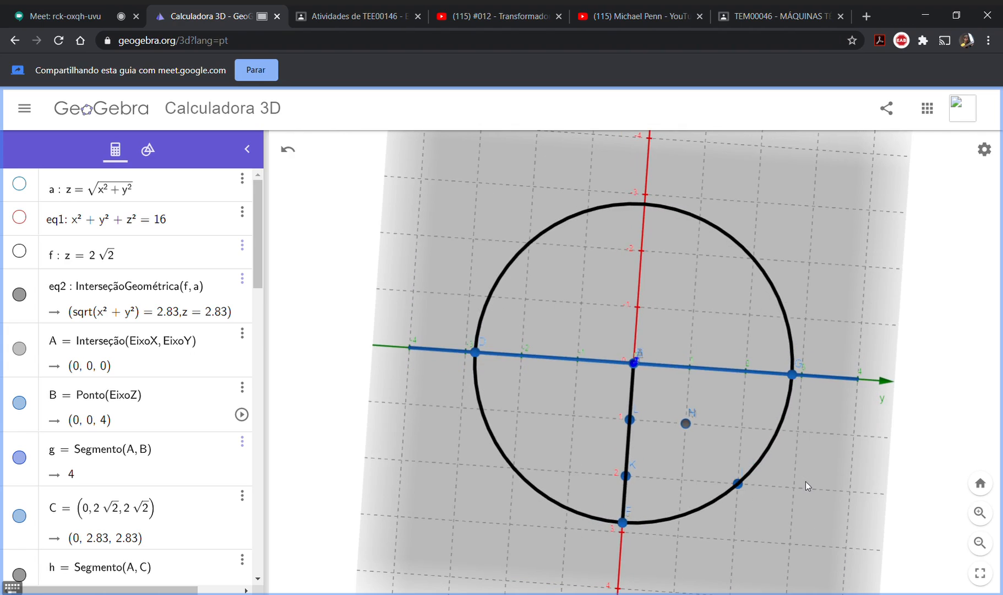
left_click_drag(806, 481, 774, 431)
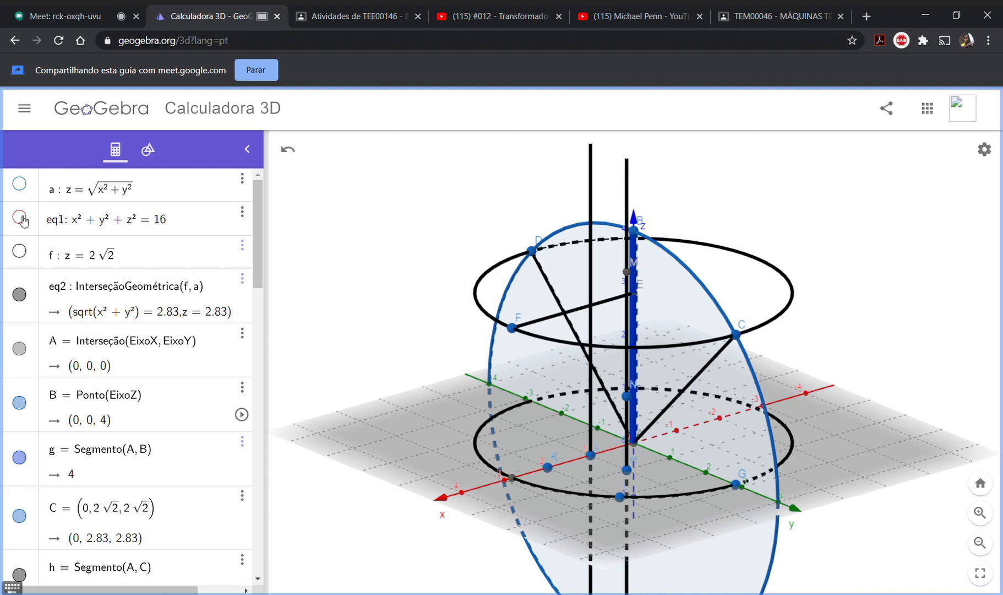
- Show the cone and the sphere together and inspect the region between them from the side and at an angle
left_click(20, 184)
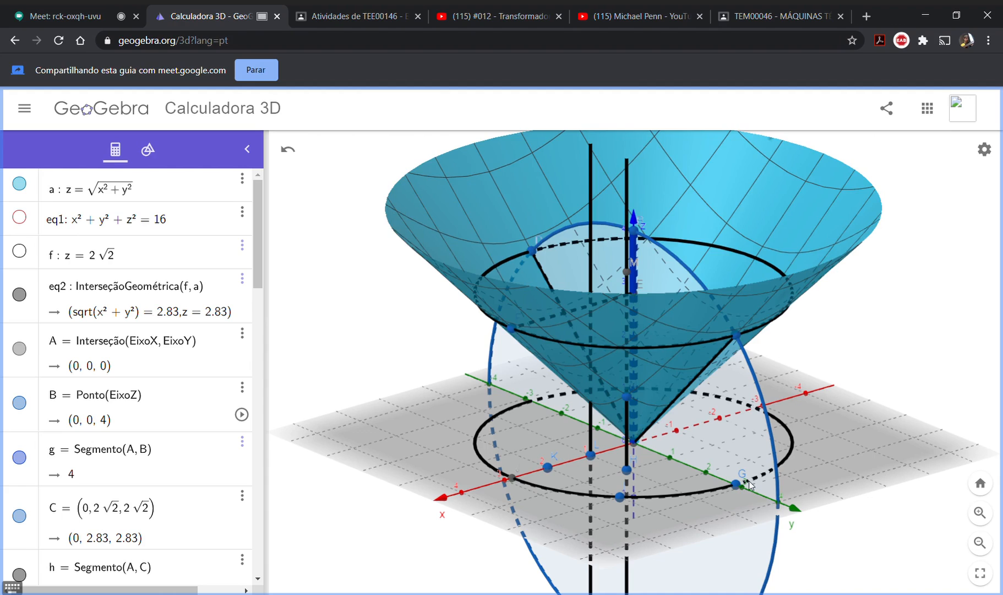
left_click_drag(711, 469, 705, 470)
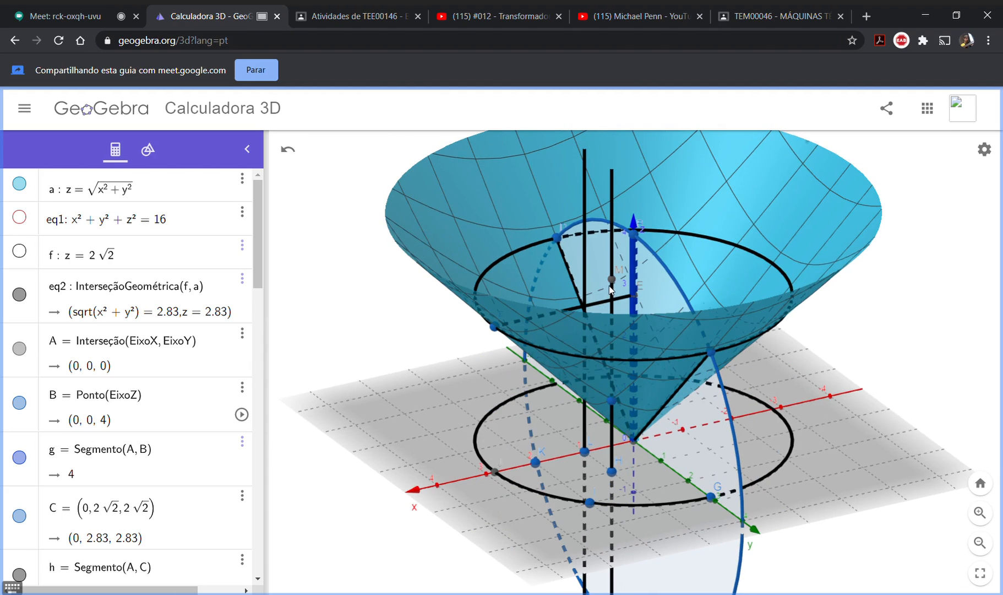
left_click(27, 218)
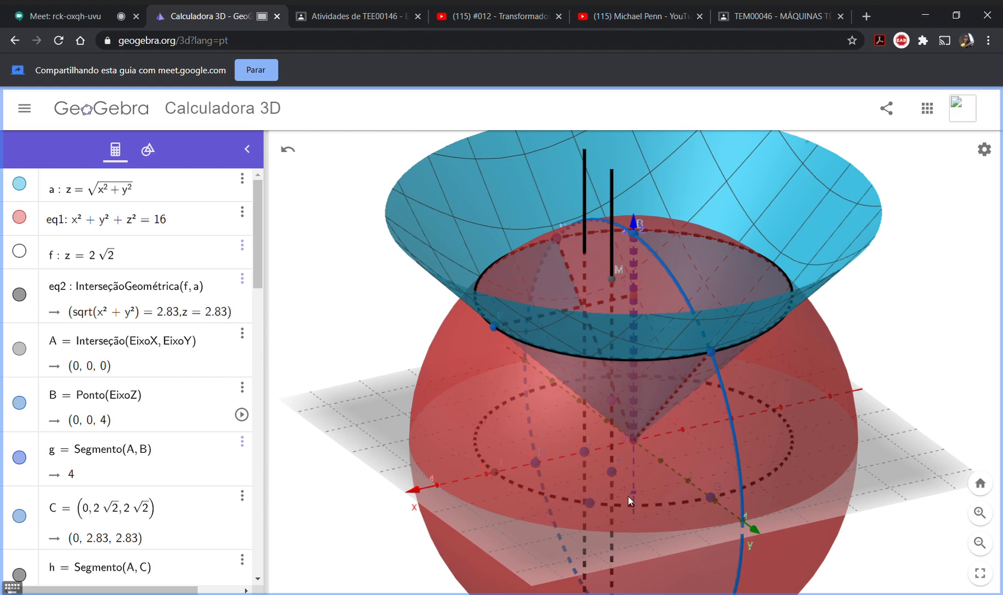
left_click_drag(627, 492, 670, 476)
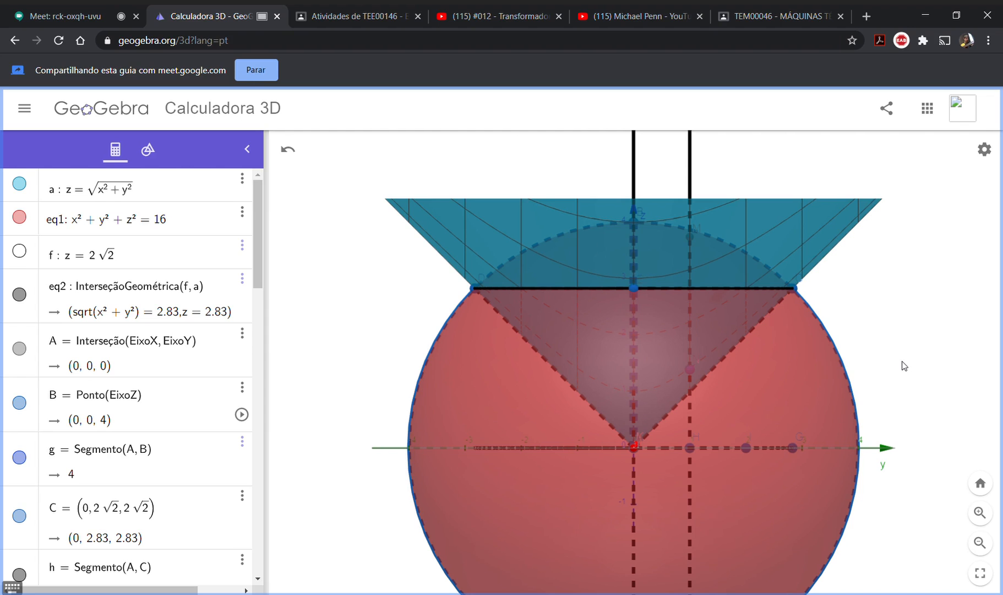
left_click_drag(899, 365, 886, 386)
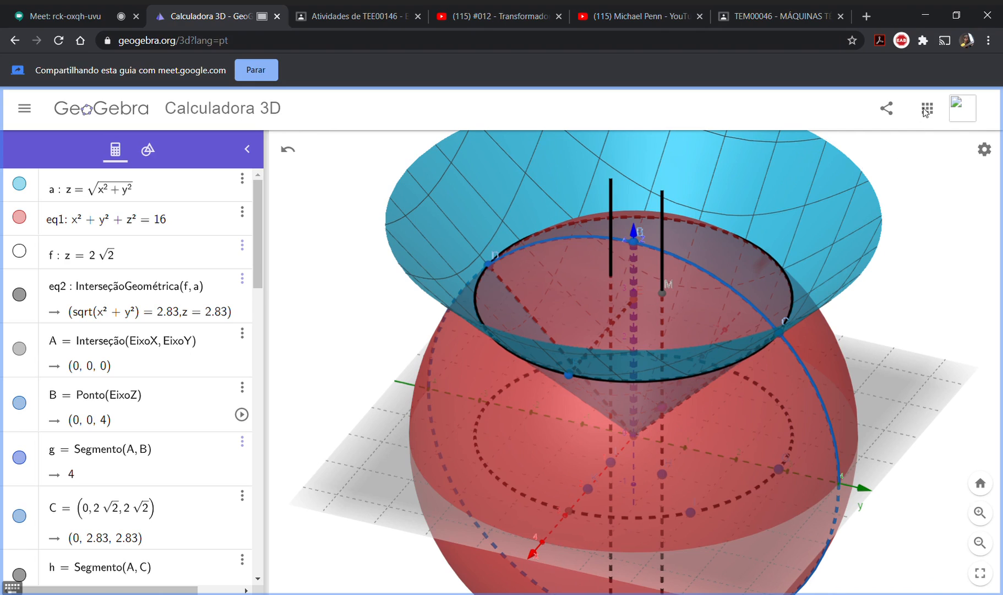